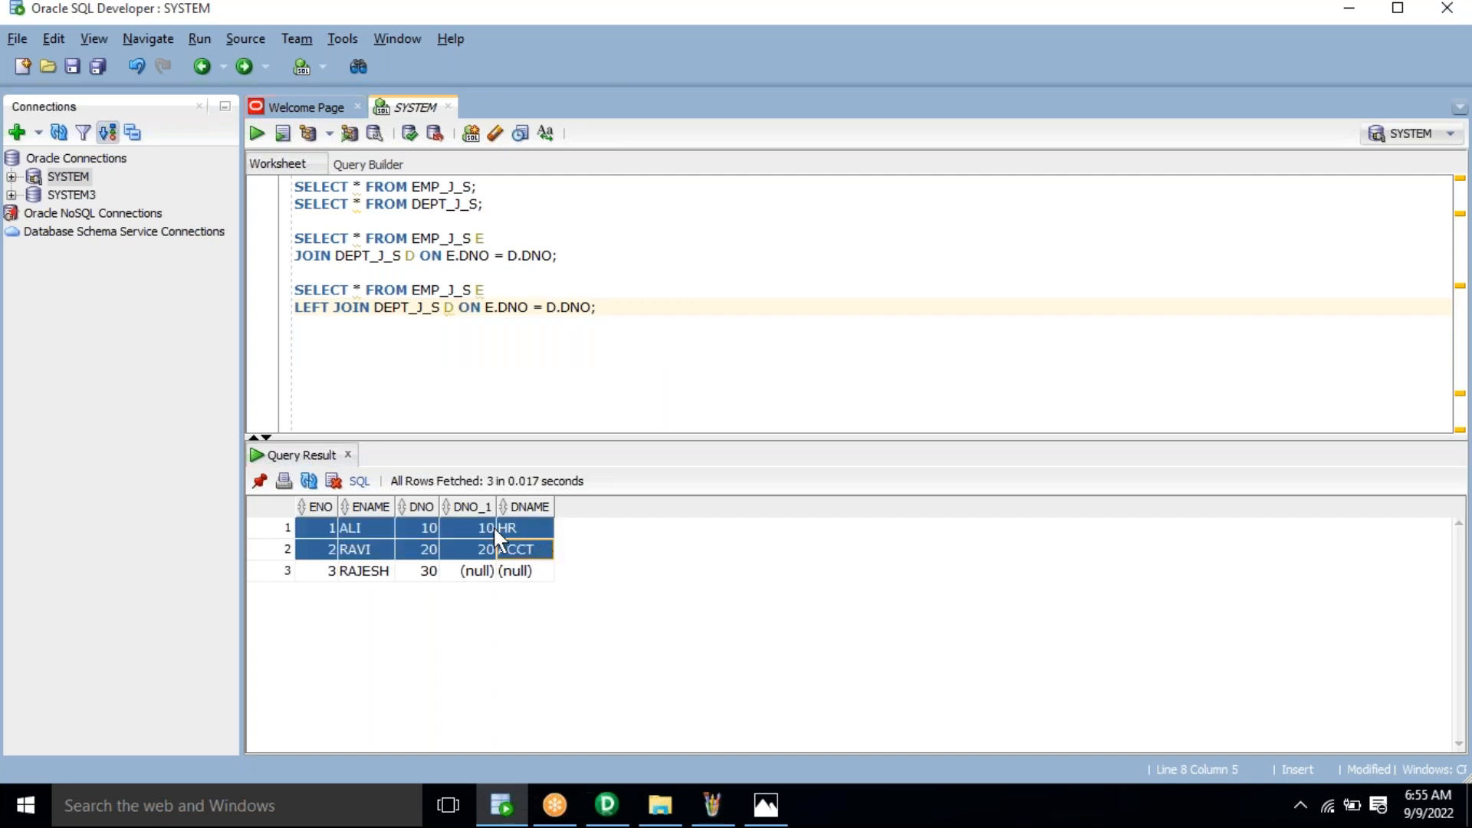
Step: Highlight the LEFT JOIN result's matched department numbers and RAJESH's null department values
click(471, 536)
click(475, 549)
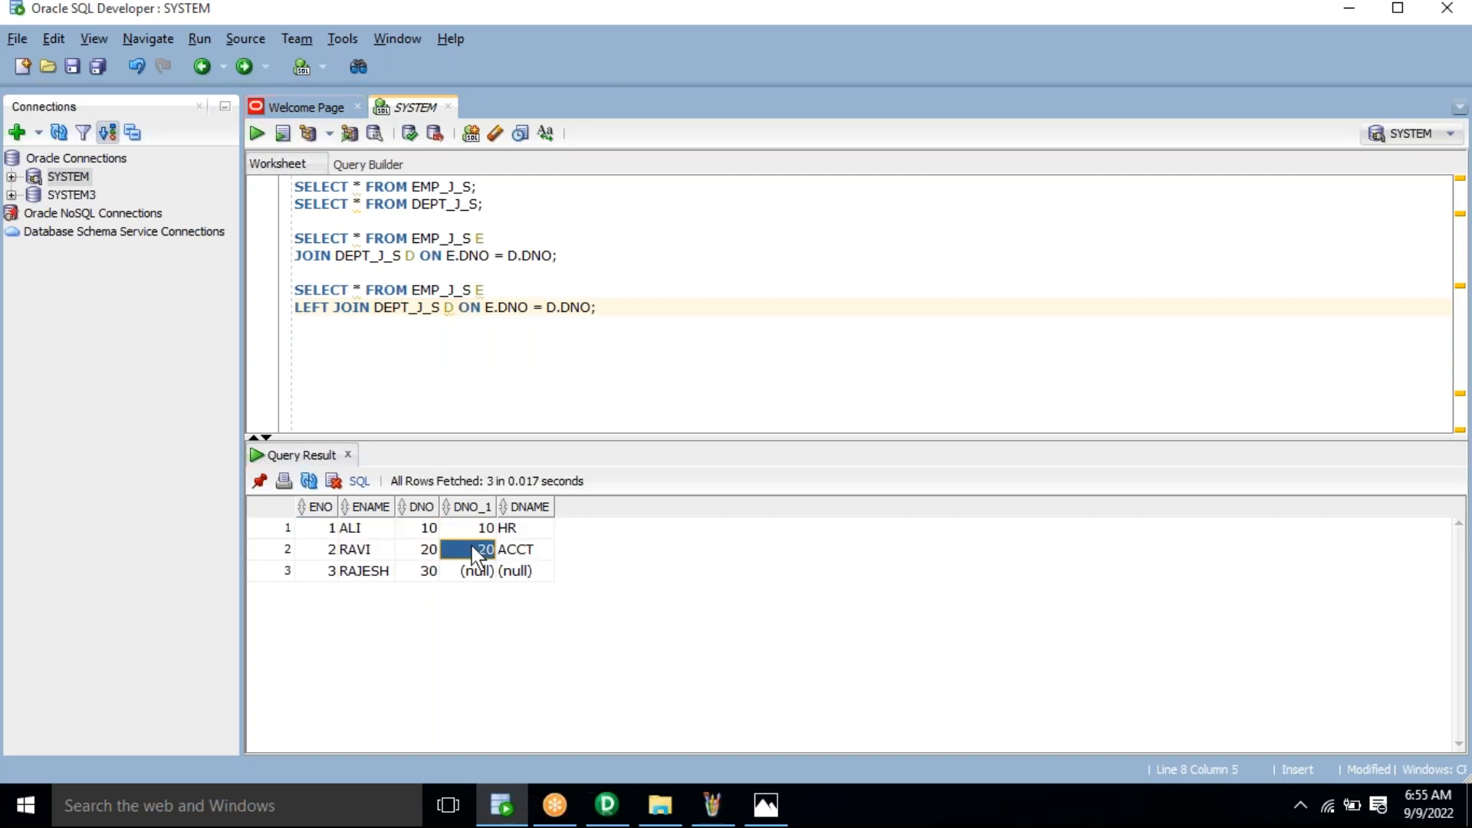
drag(471, 532, 537, 553)
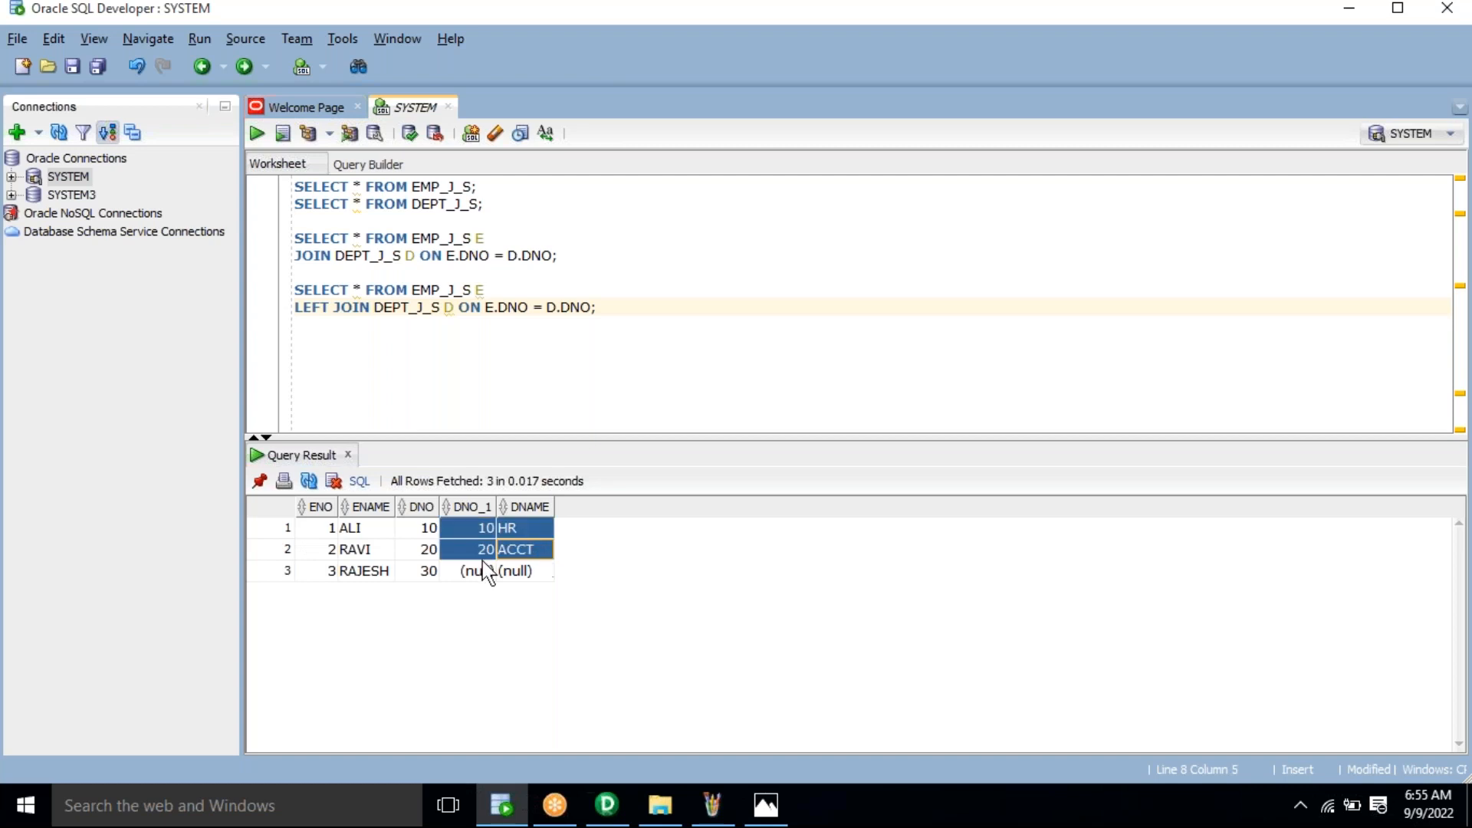
click(424, 570)
drag(461, 583, 552, 591)
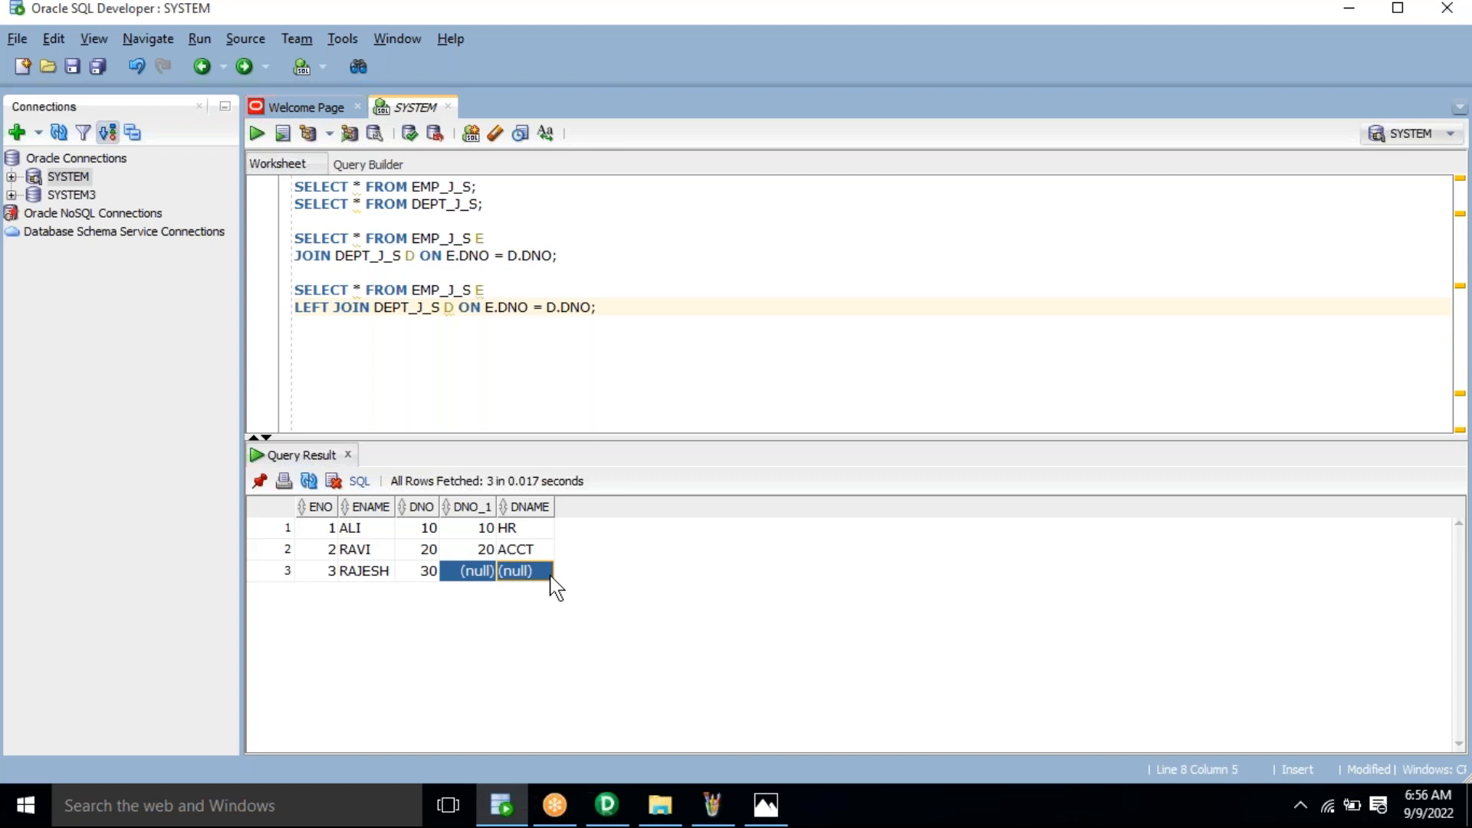
click(474, 531)
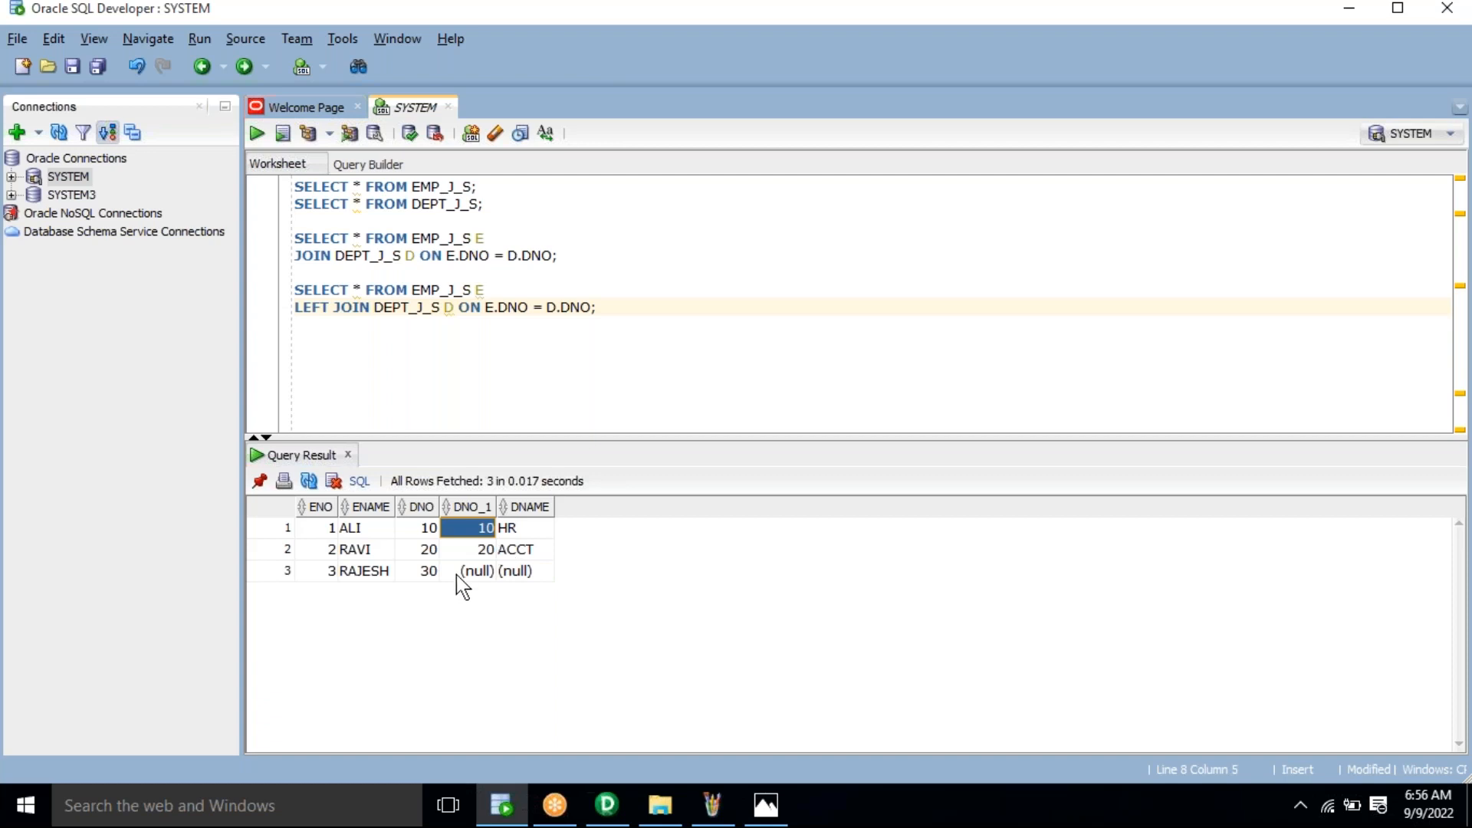
click(428, 577)
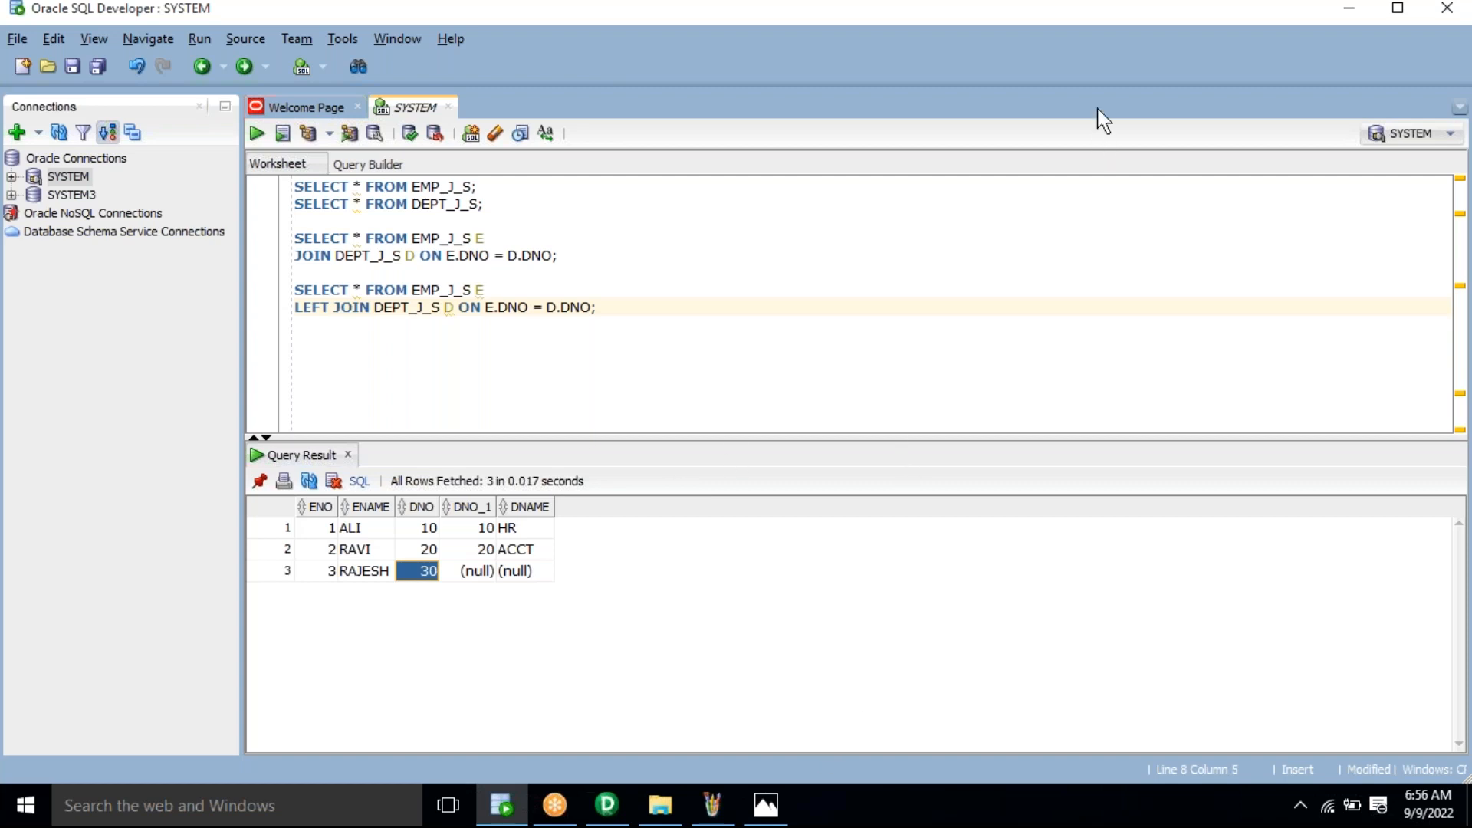
key(alt+Tab)
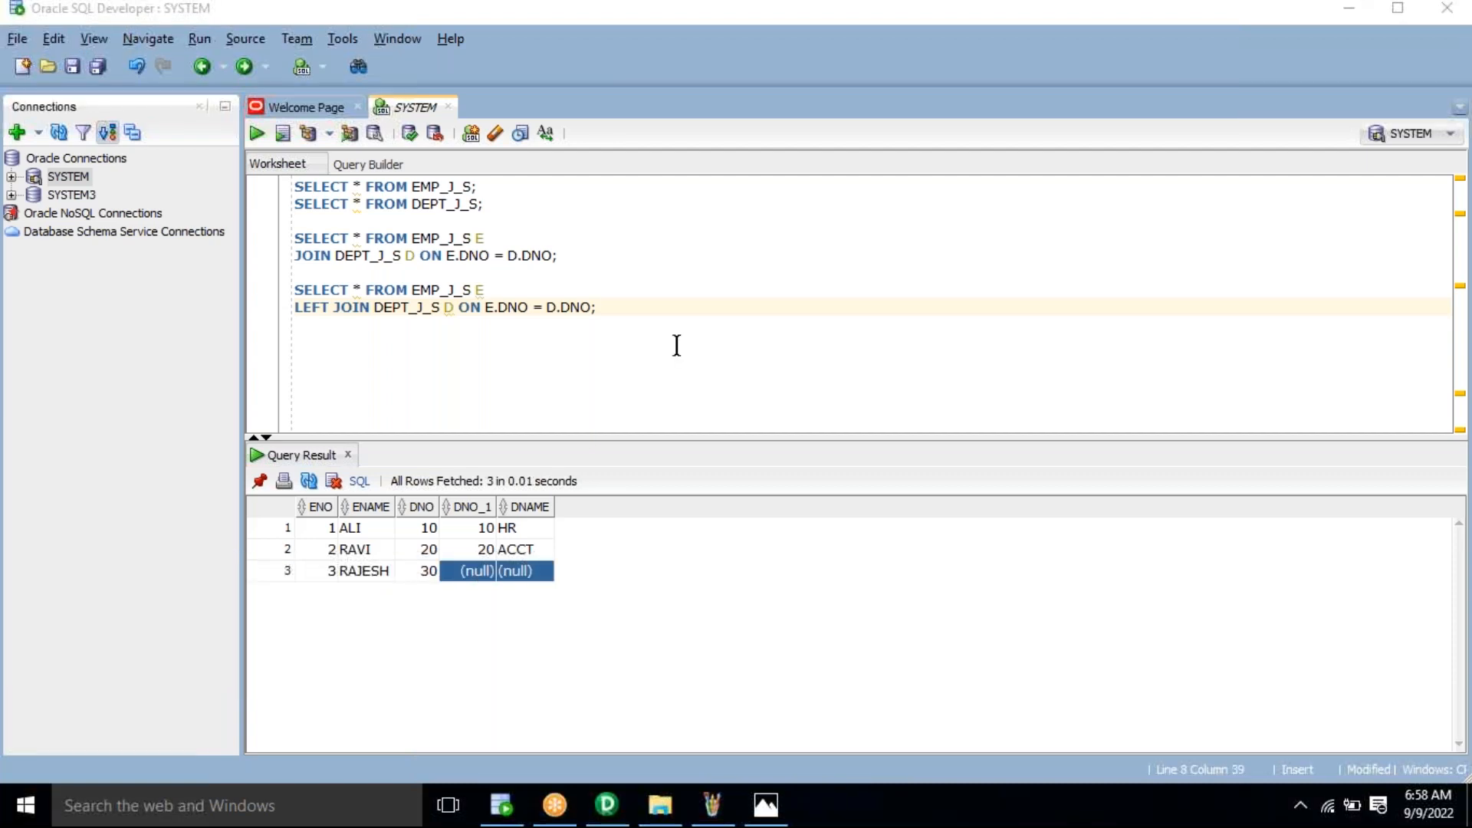
Step: Paste a copy of the LEFT JOIN query below and change LEFT to RIGHT
click(678, 345)
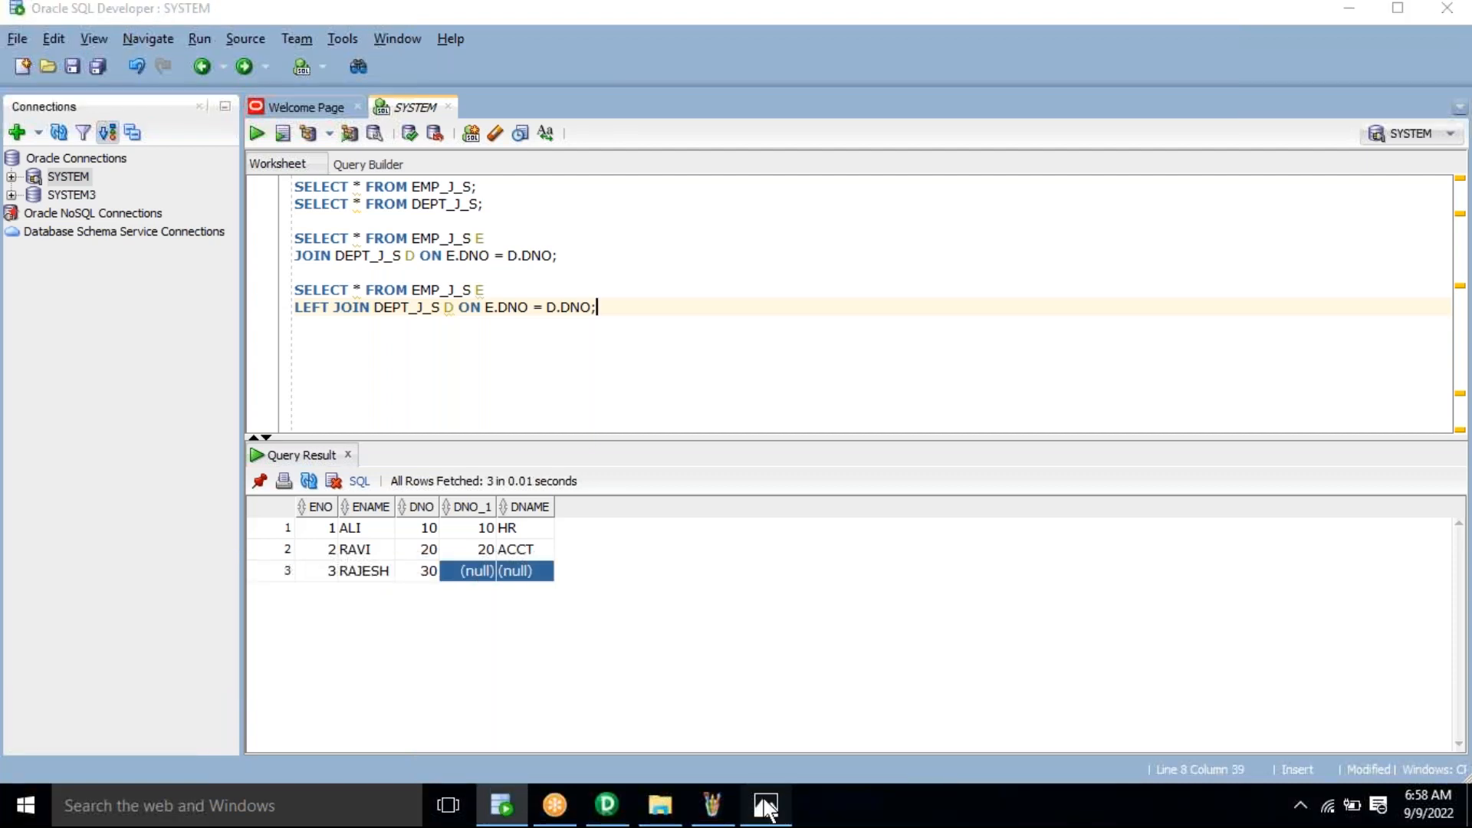
click(766, 805)
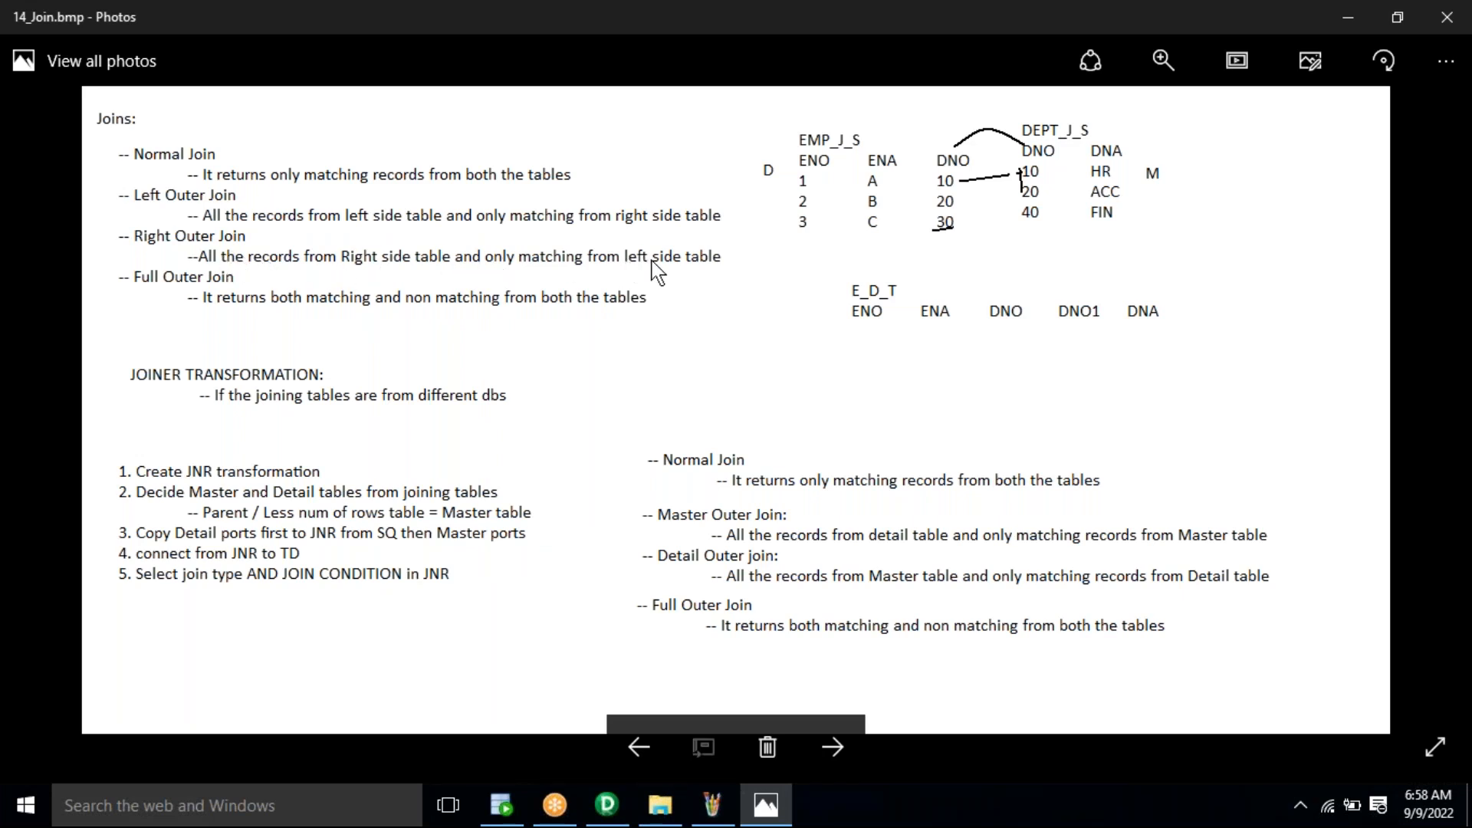
click(502, 804)
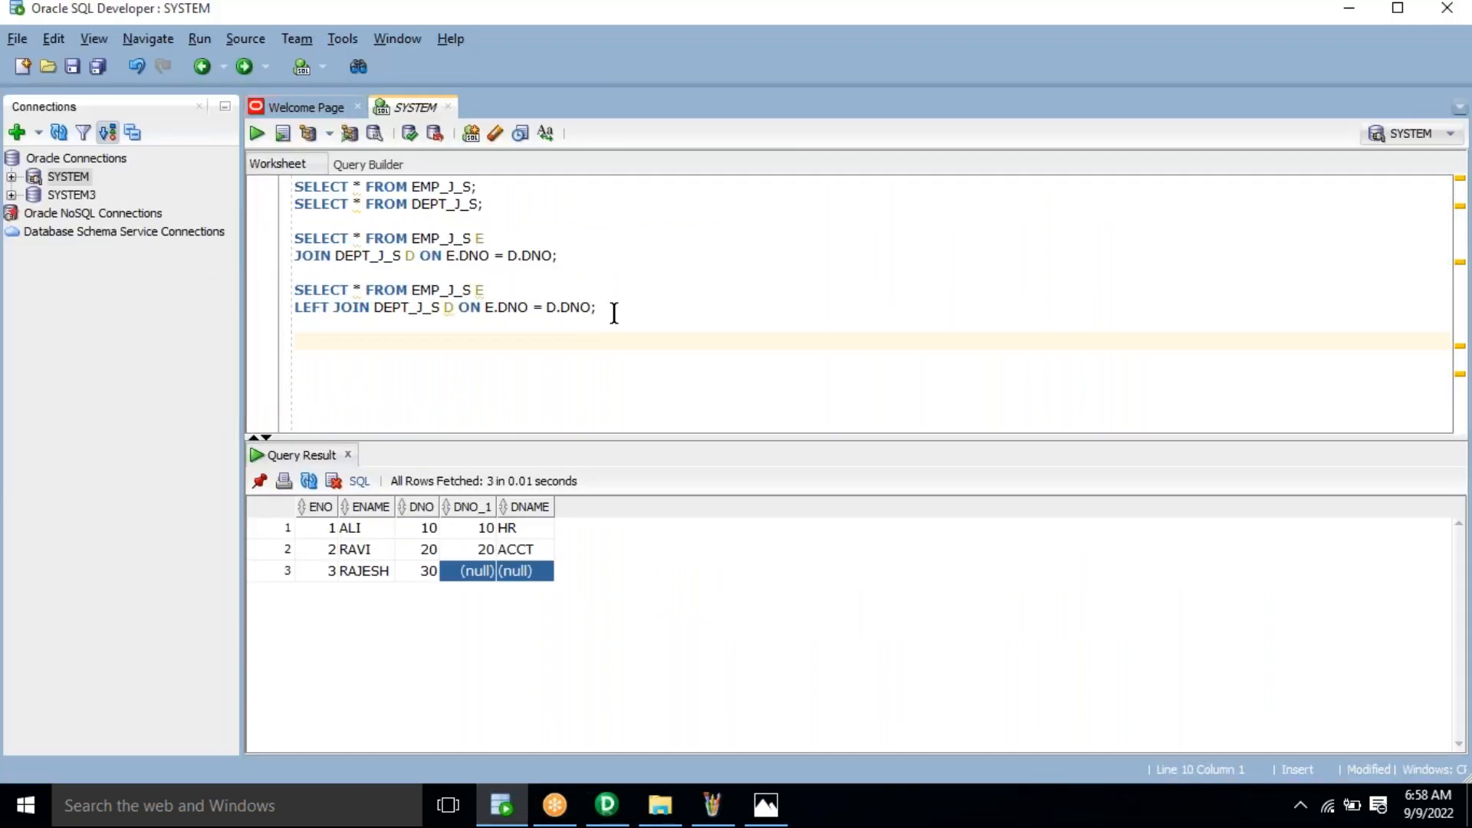
drag(614, 313, 296, 290)
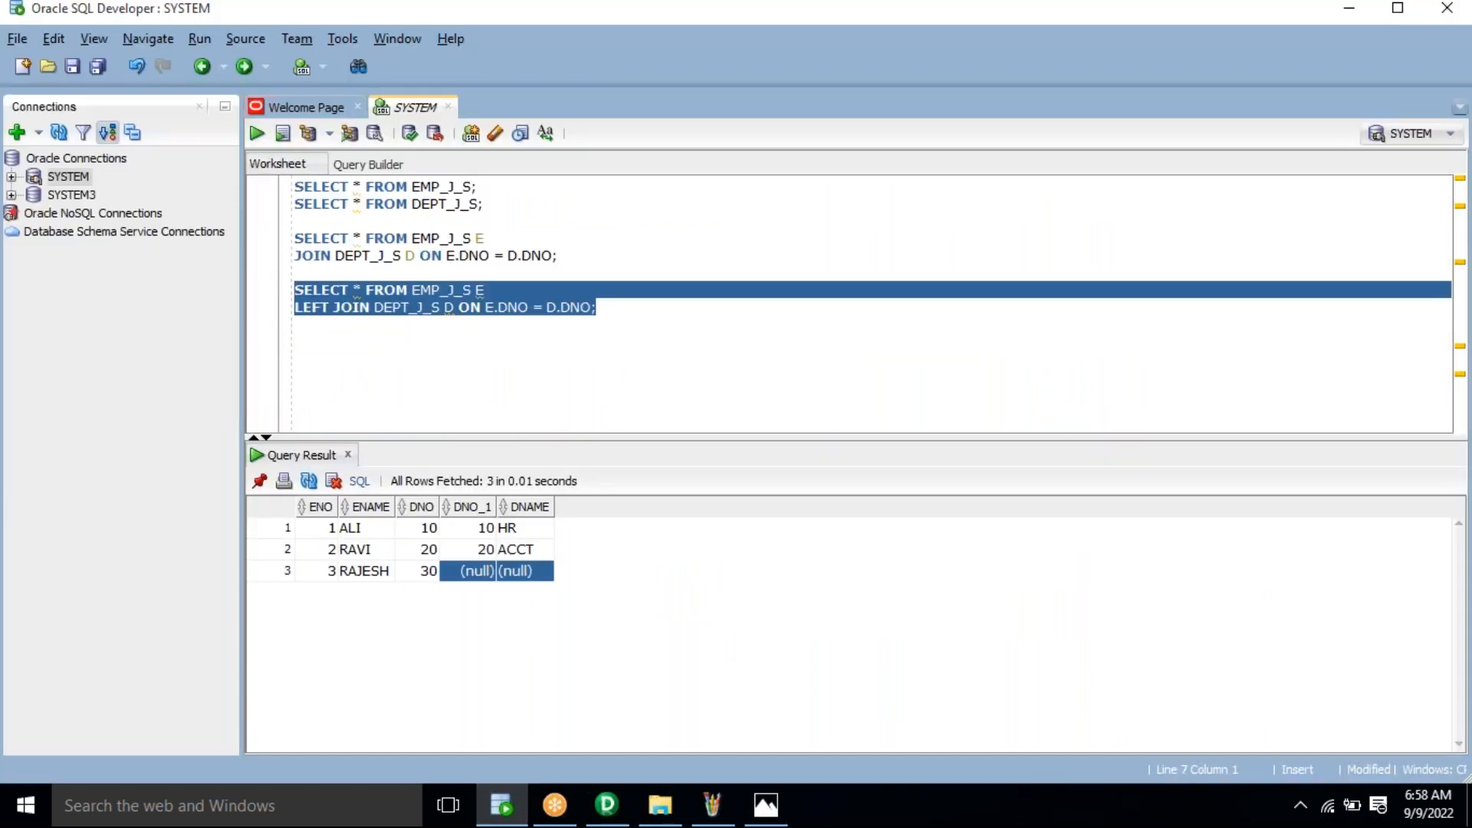
click(346, 342)
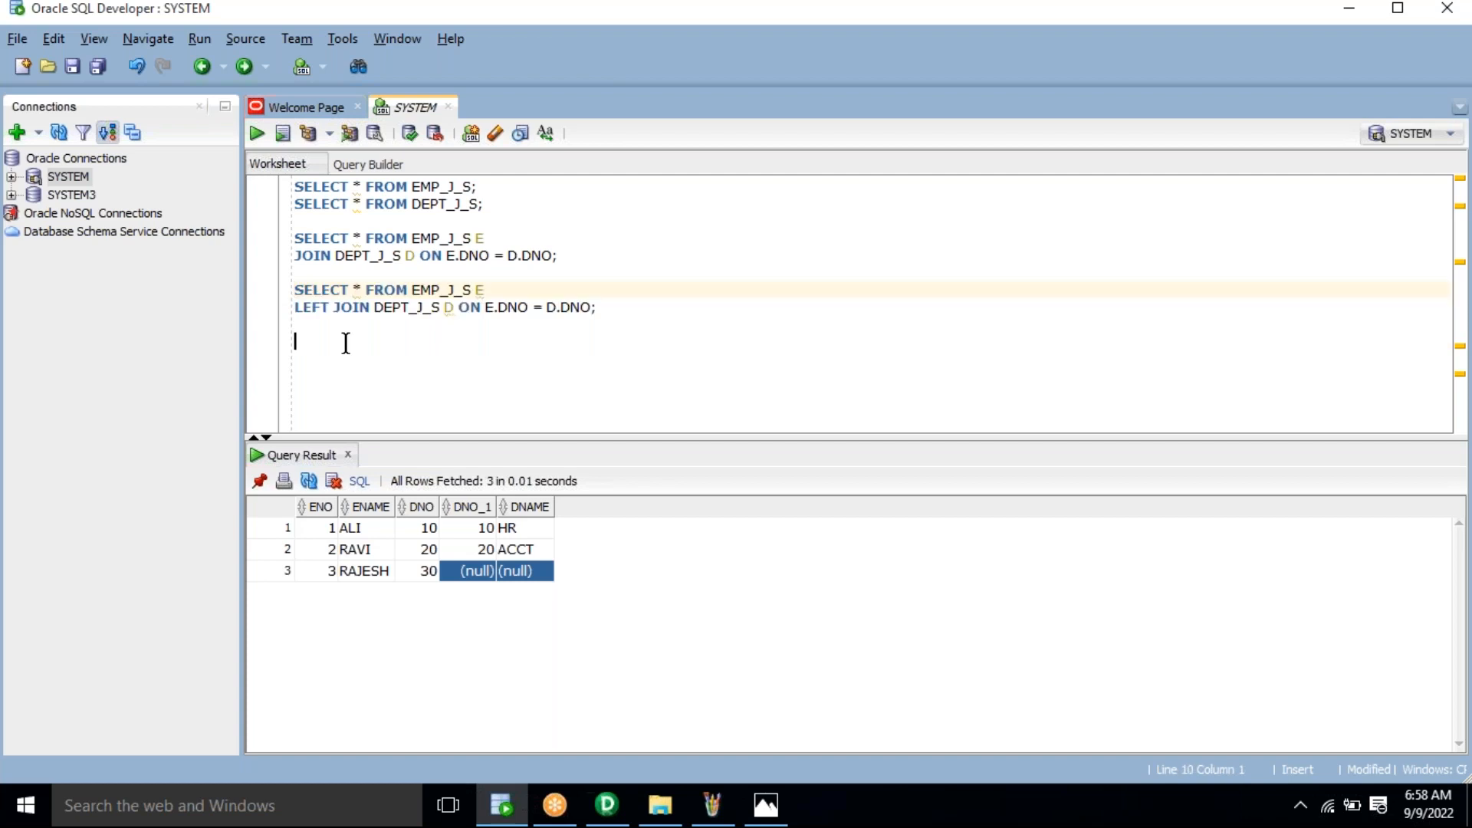
text(SELECT * FROM EMP_J_S E LEFT JOIN DEPT_J_S D ON E.DNO = D.DNO;)
double_click(311, 359)
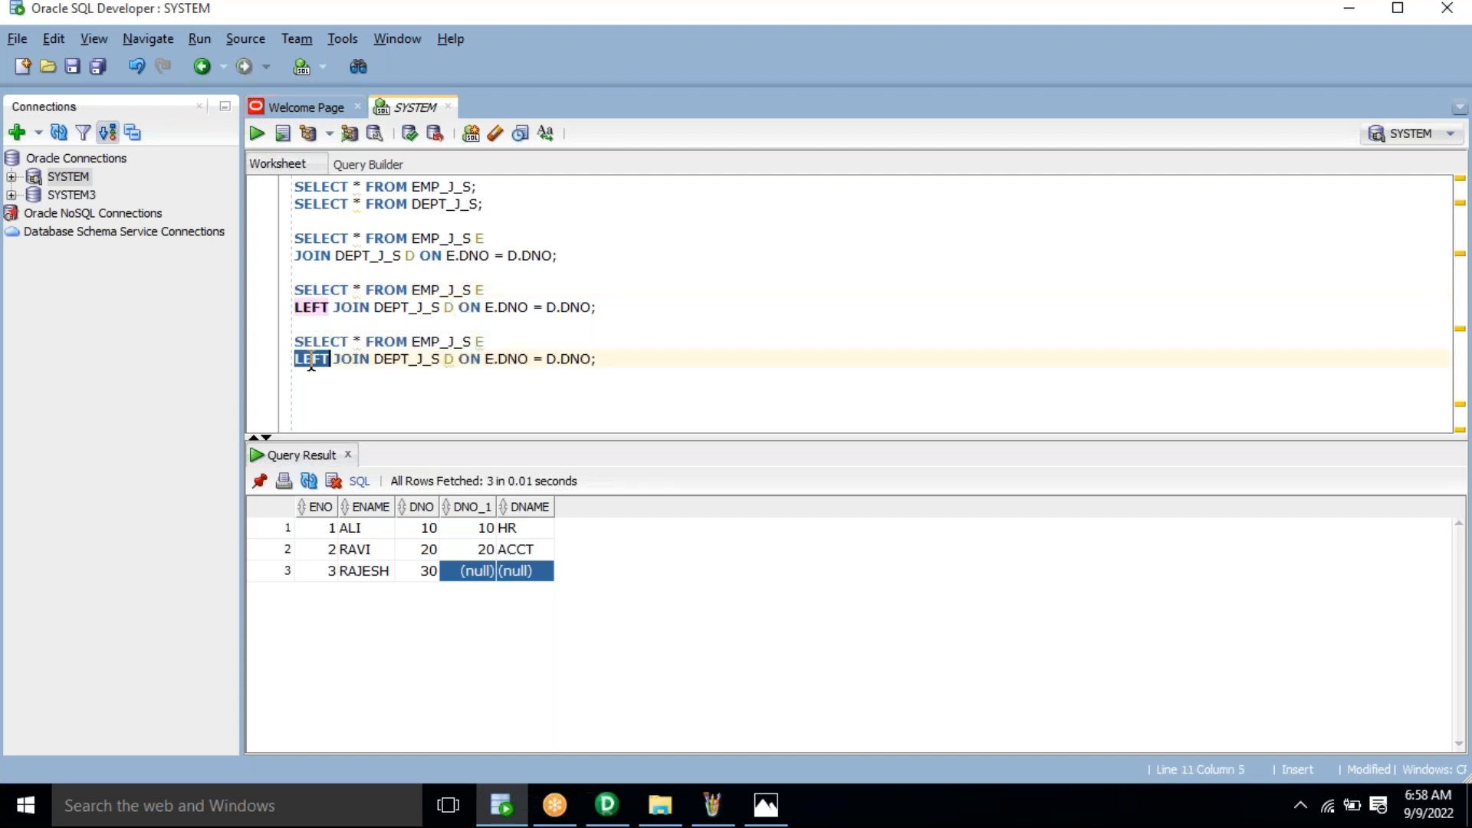
text(RIGHT)
click(420, 349)
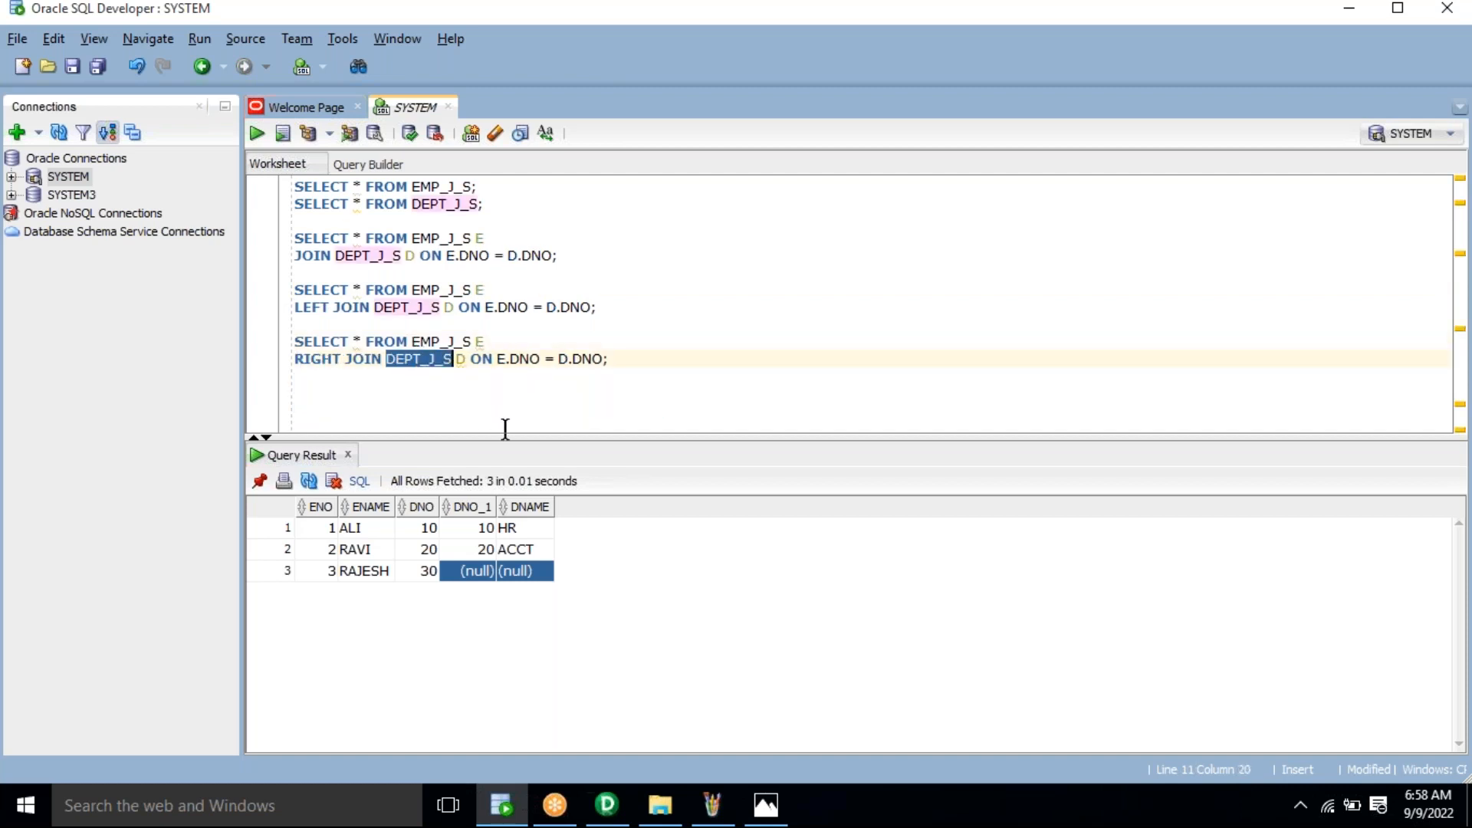
Step: Run the RIGHT JOIN statement and highlight the department columns of all three result rows
double_click(444, 342)
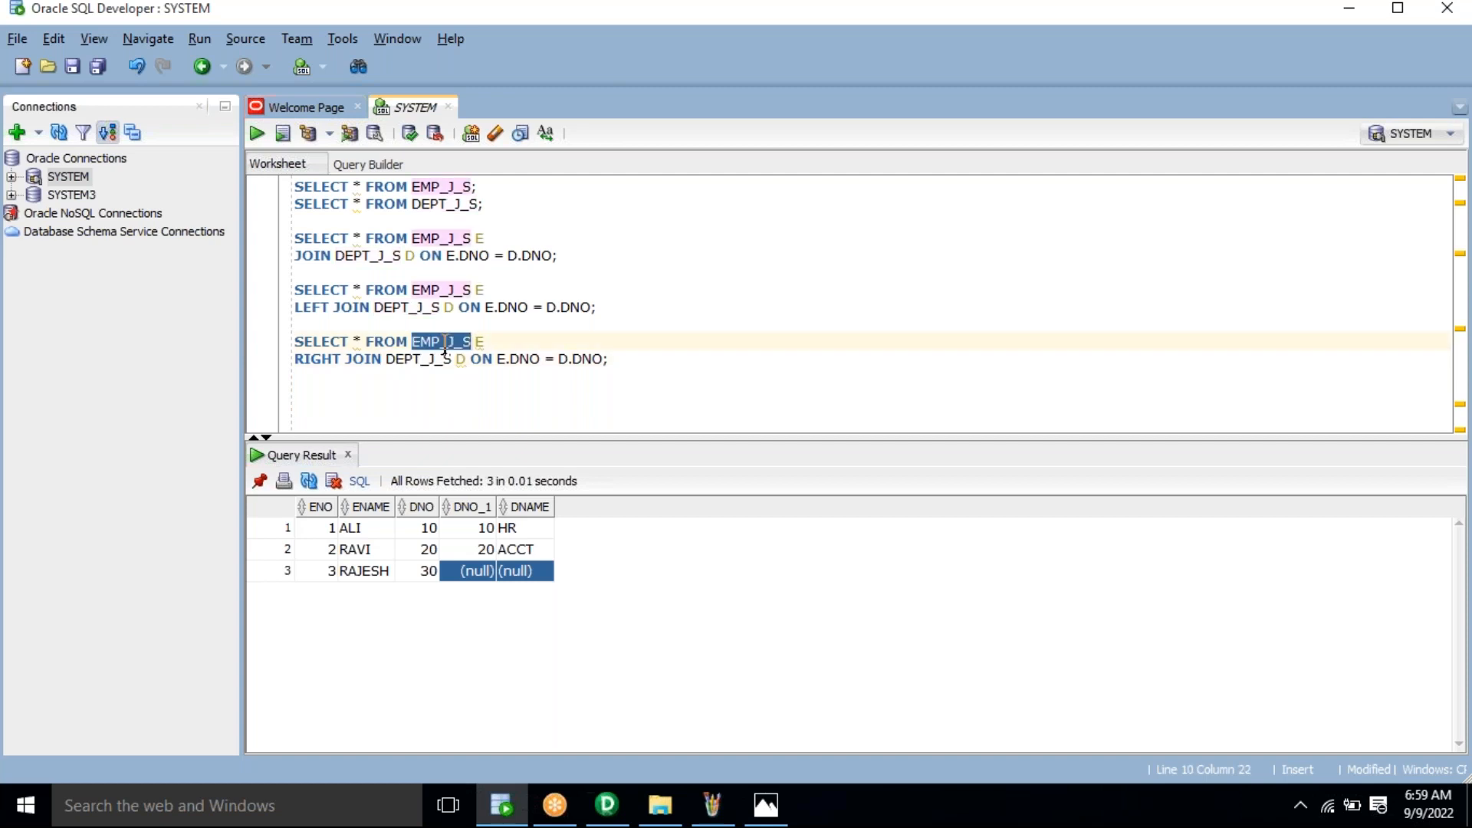
click(445, 342)
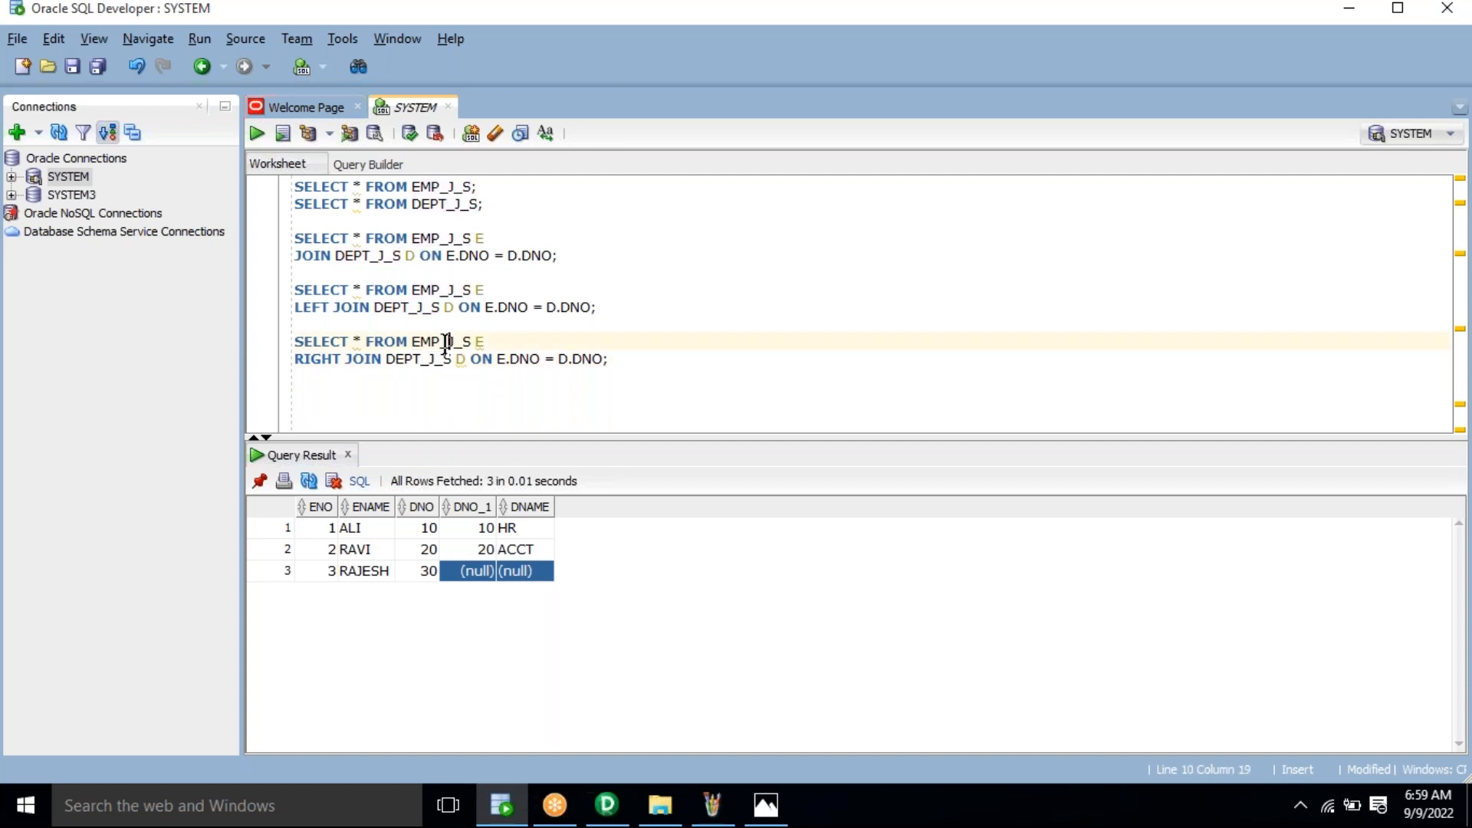
drag(295, 342, 609, 359)
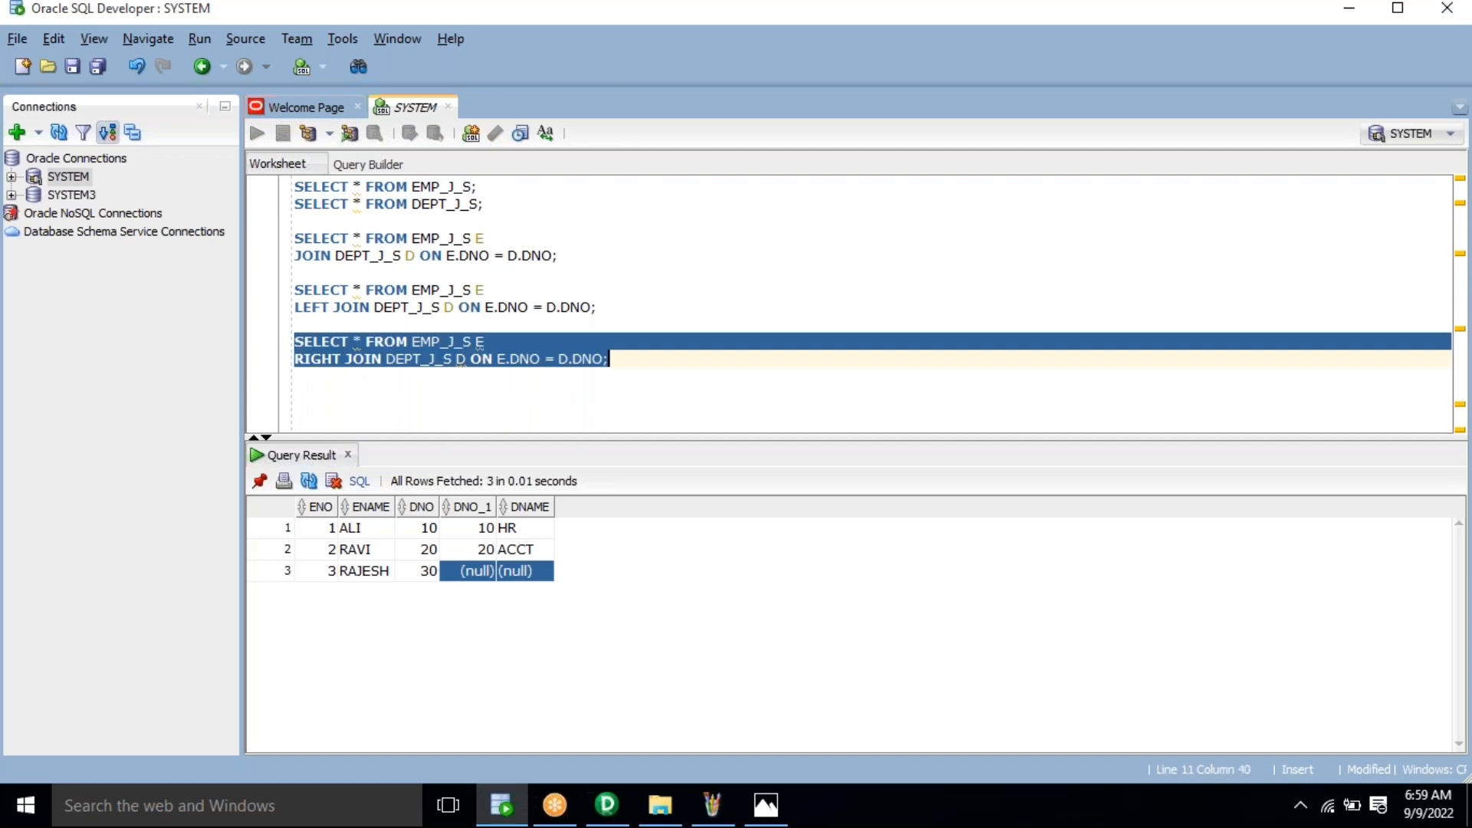
key(ctrl+Return)
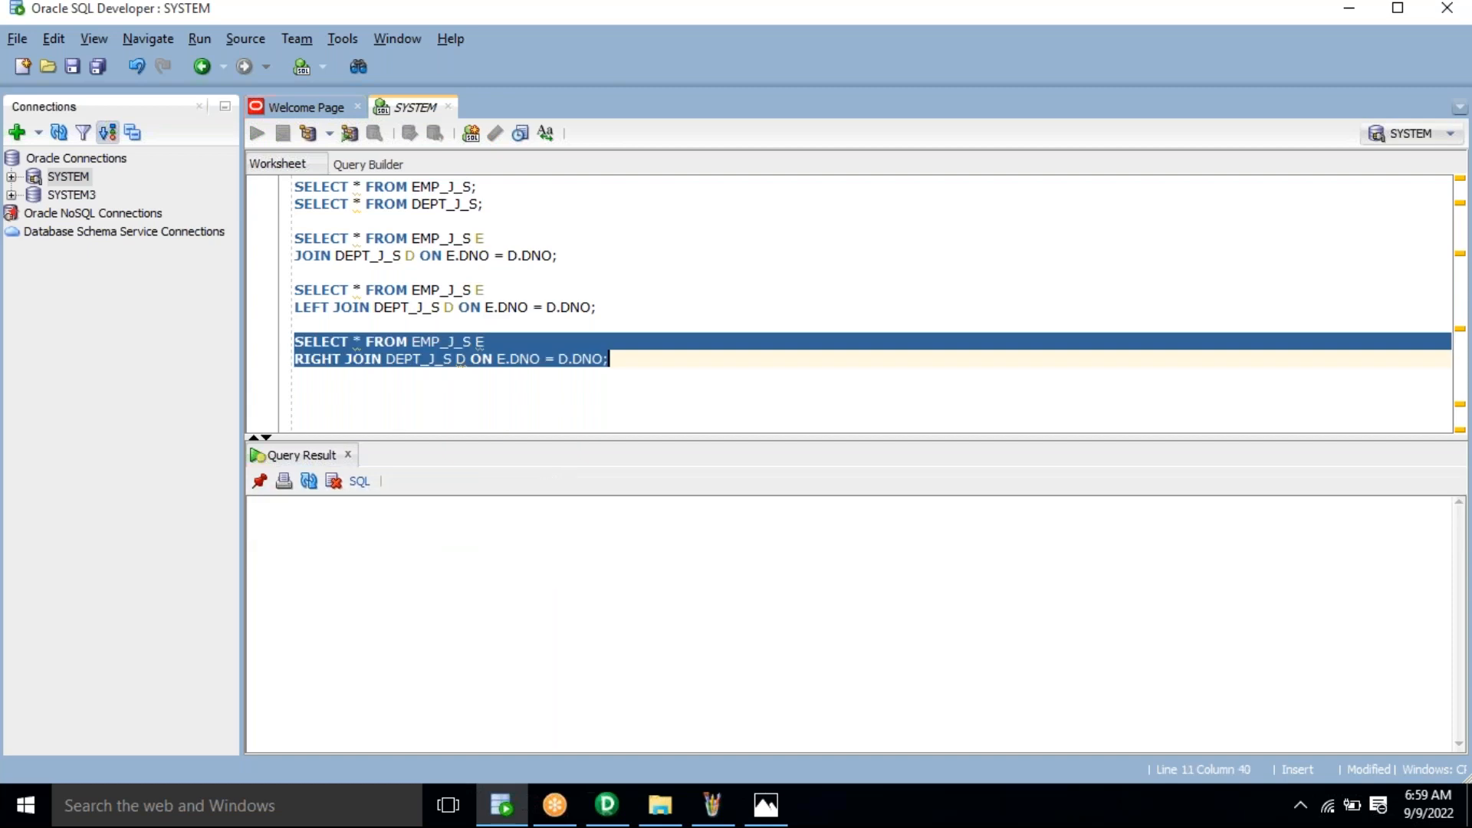
click(448, 342)
click(467, 531)
drag(467, 531, 503, 592)
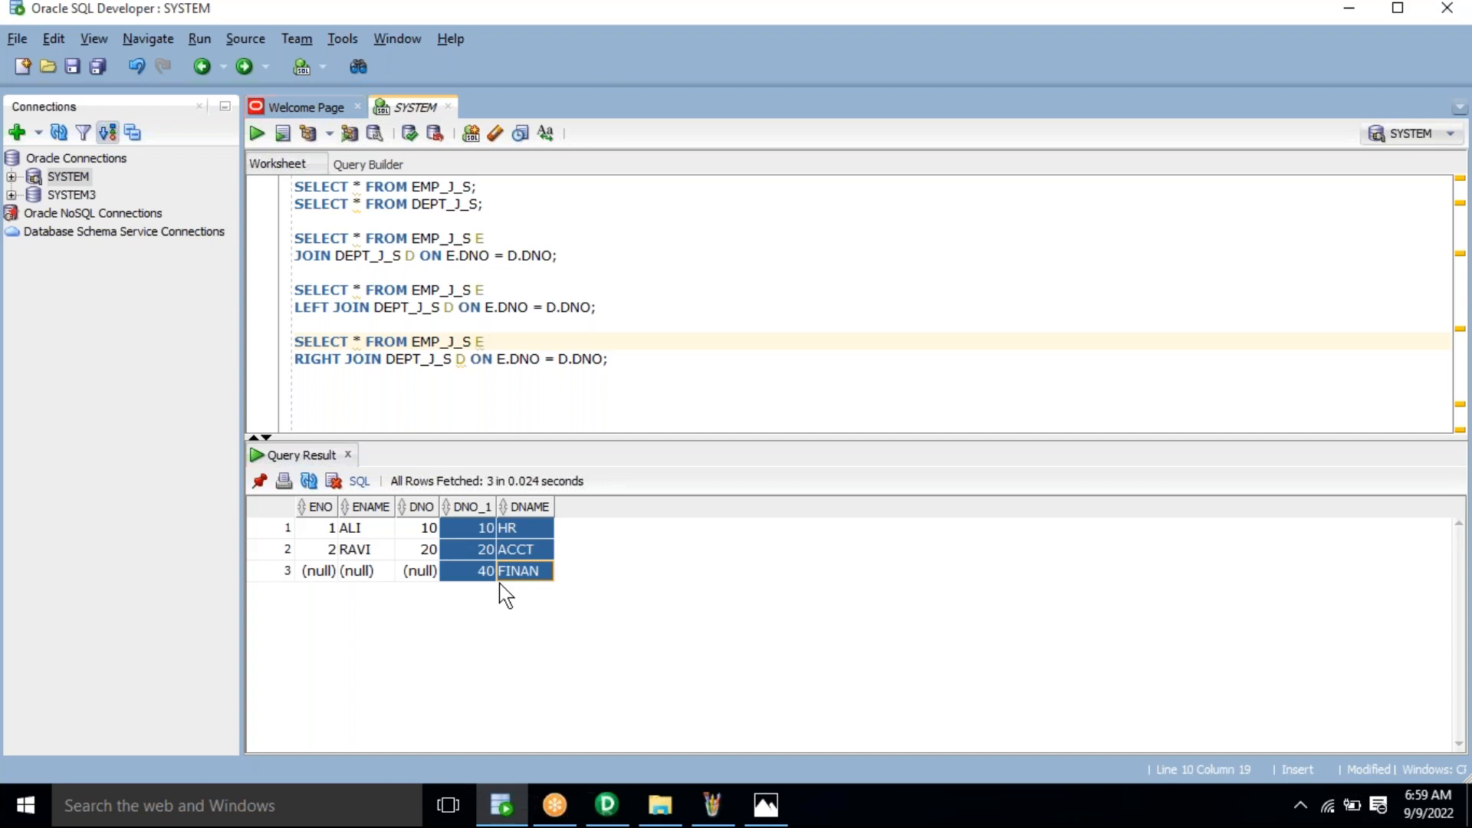
Step: Paste another copy on a new line, change LEFT to FULL, and run it
click(652, 395)
key(Return)
key(Return)
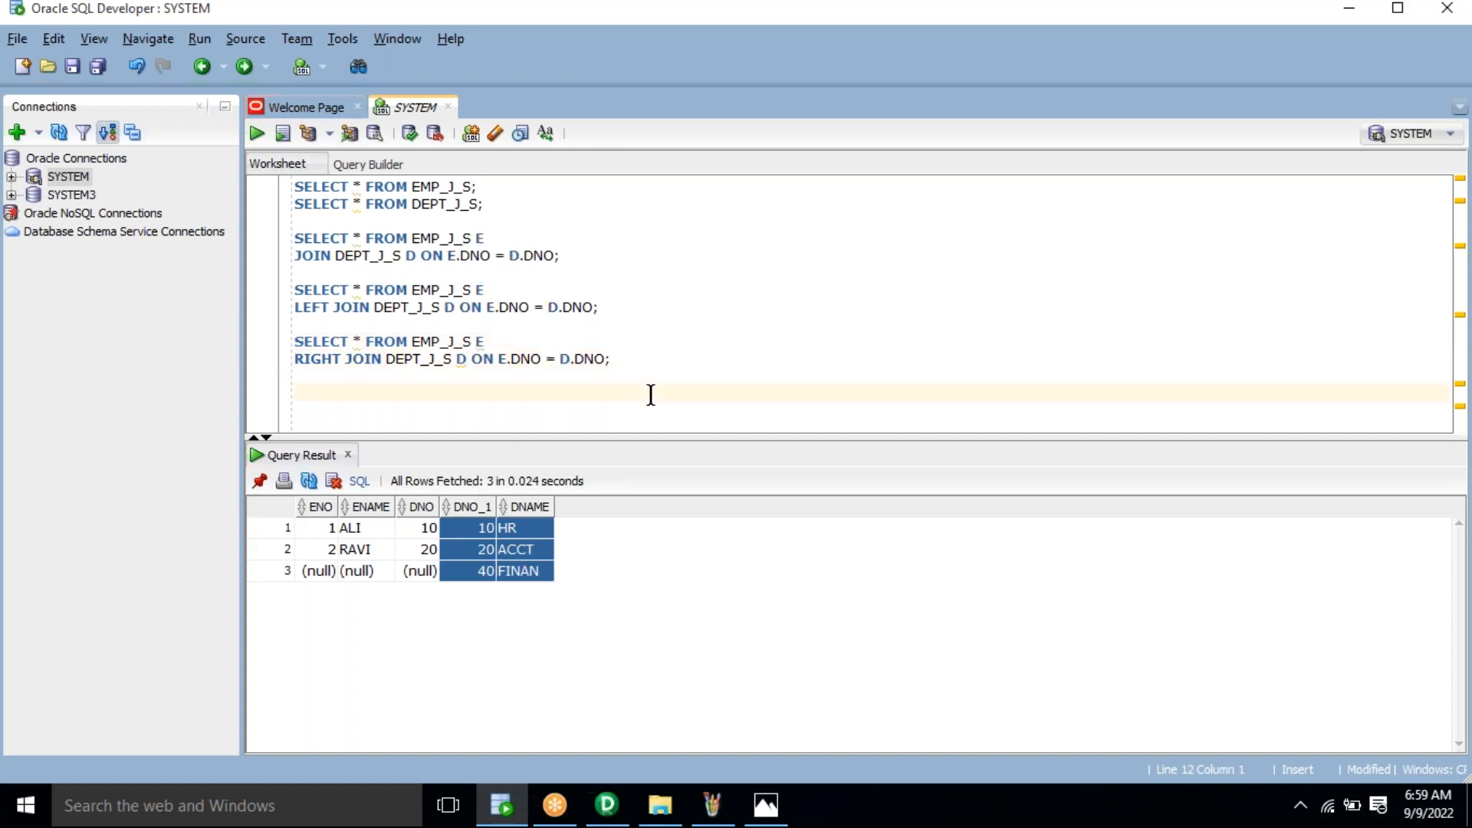
text(SELECT * FROM EMP_J_S E LEFT JOIN DEPT_J_S D ON E.DNO = D.DNO;)
double_click(306, 411)
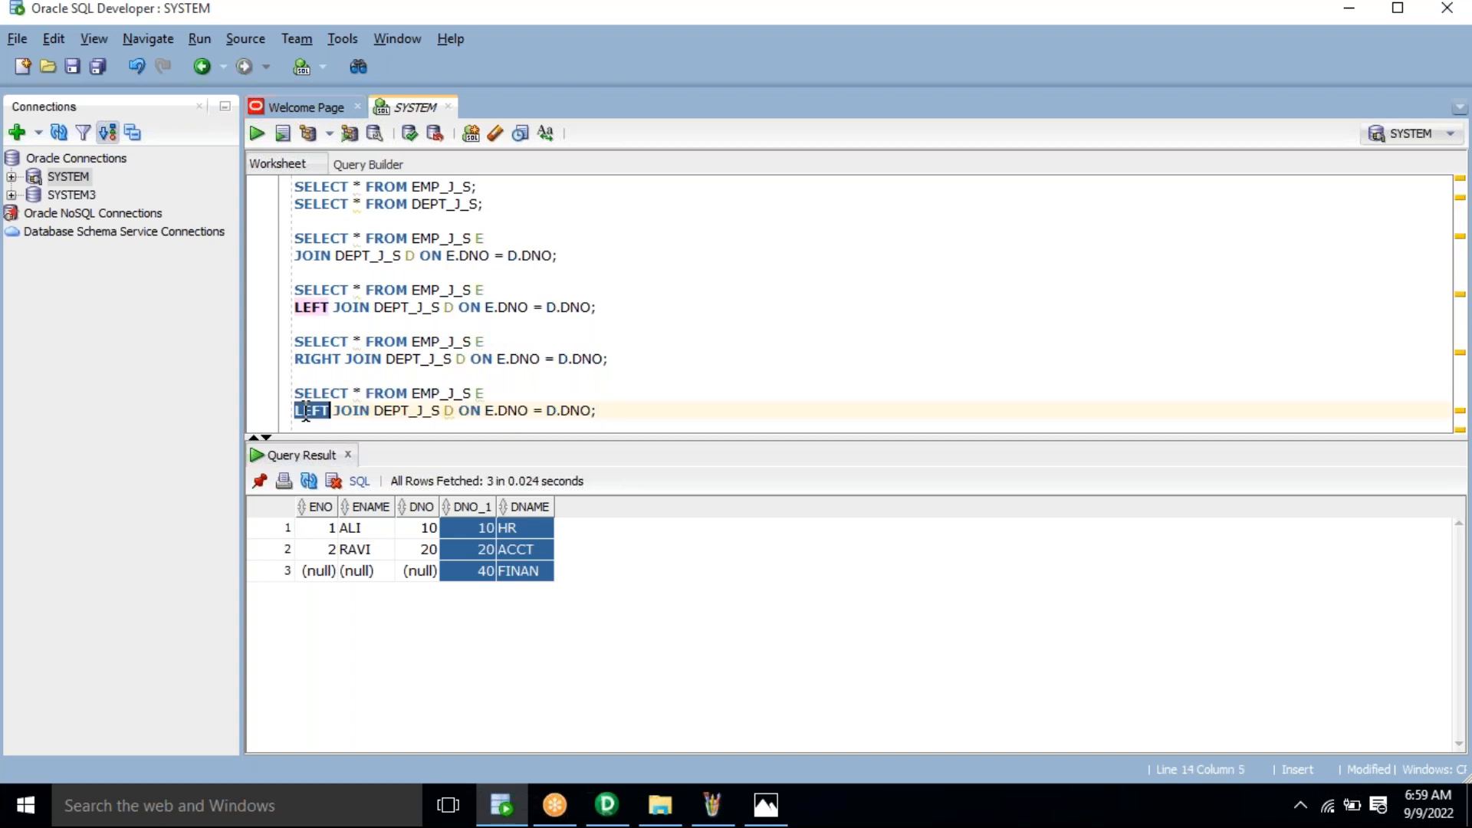
text(FULL)
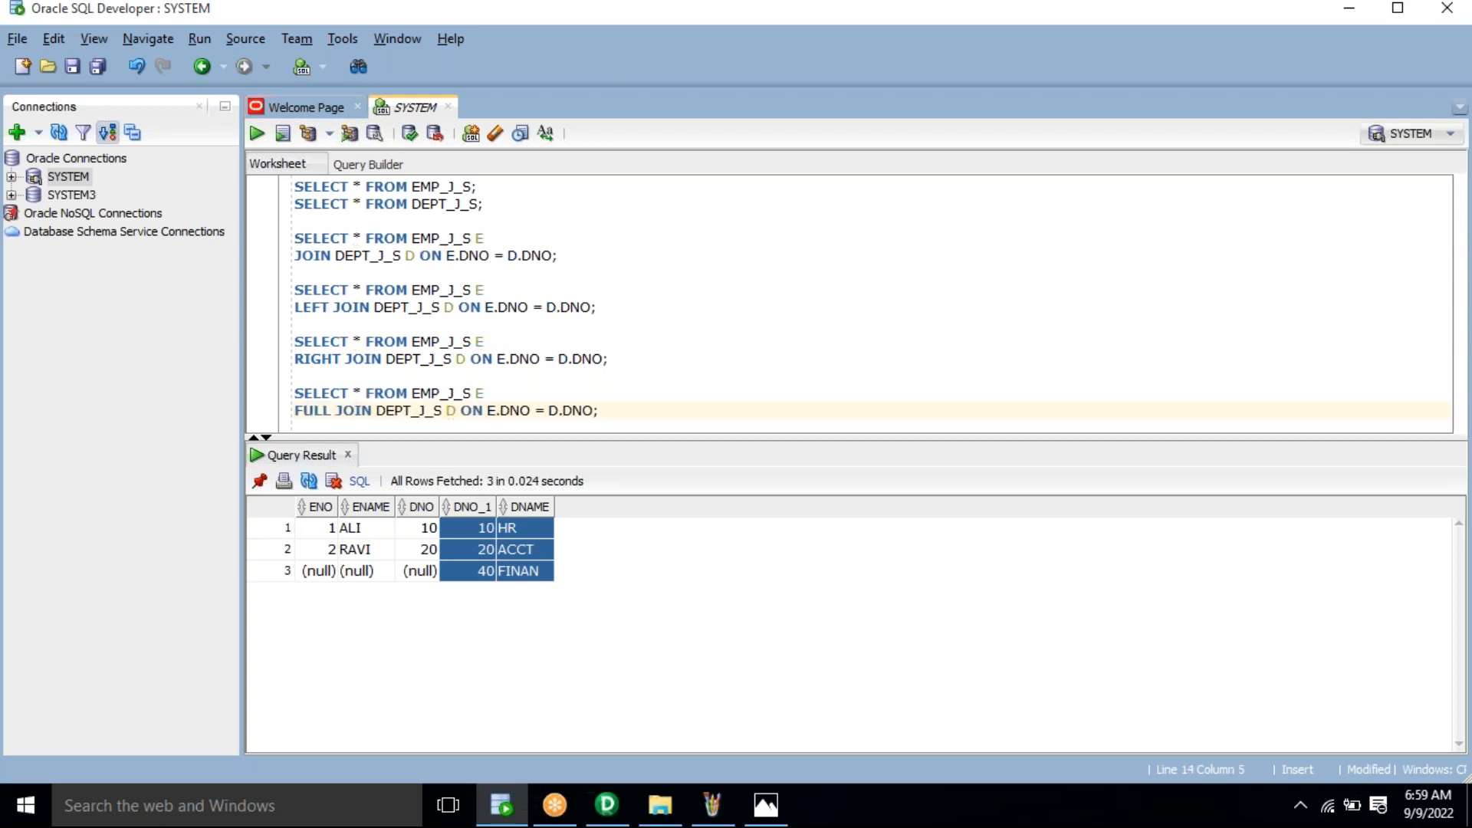
click(641, 413)
key(ctrl+Return)
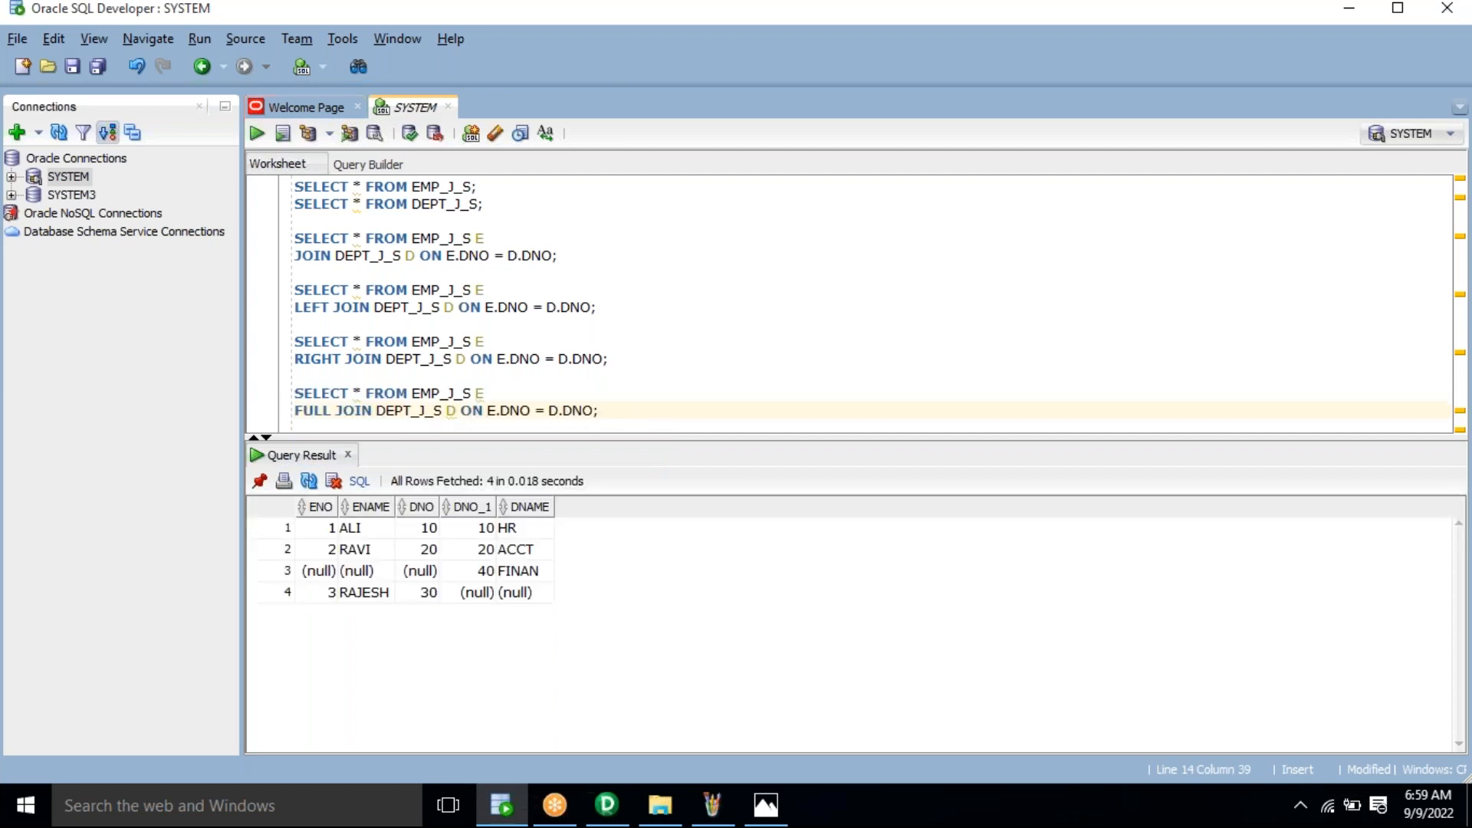
Step: Highlight the two fully matched rows and the two unmatched rows, including FINAN, in the result
click(323, 533)
drag(363, 552, 634, 592)
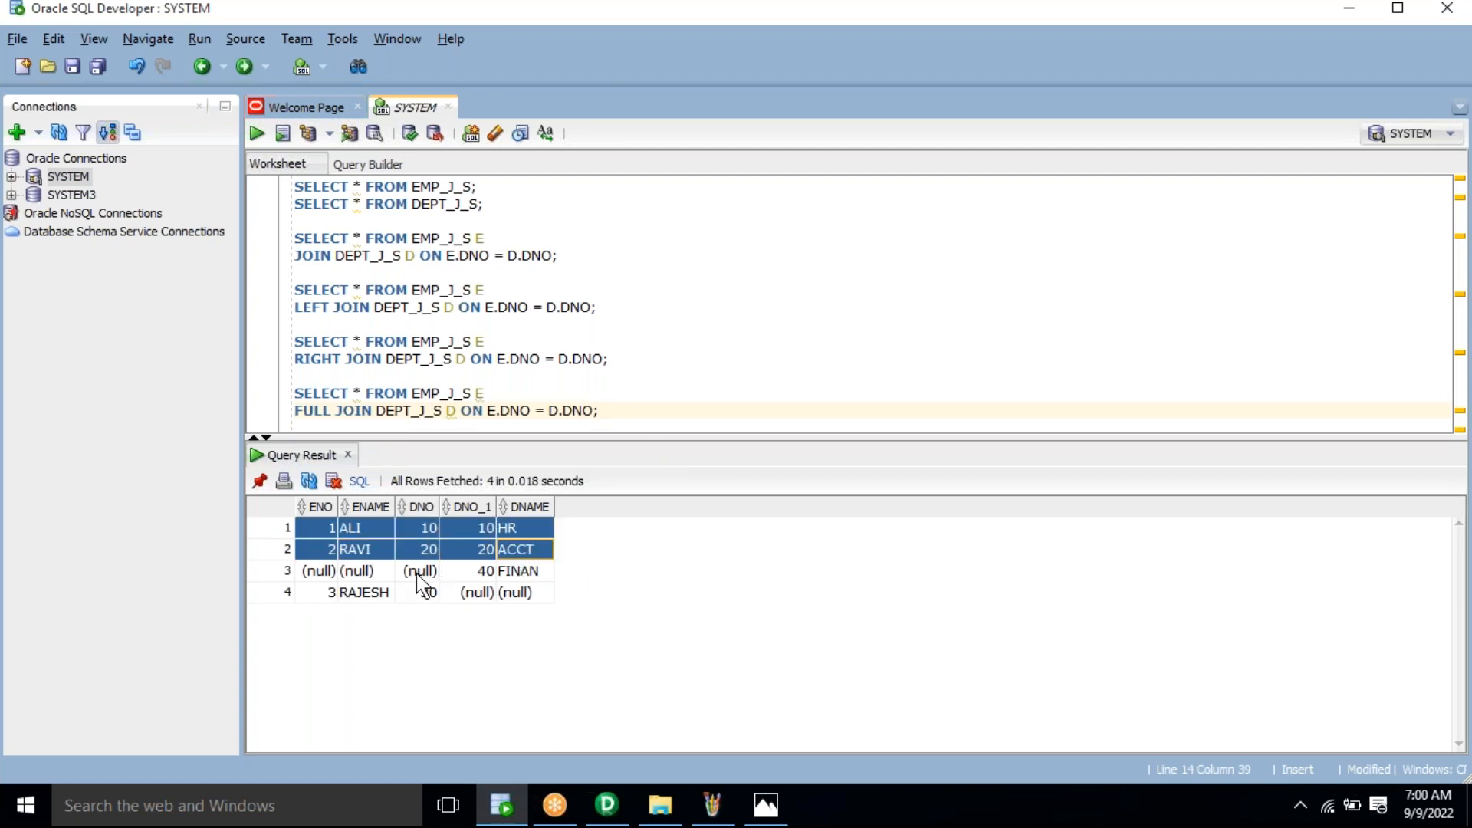
drag(315, 571, 652, 626)
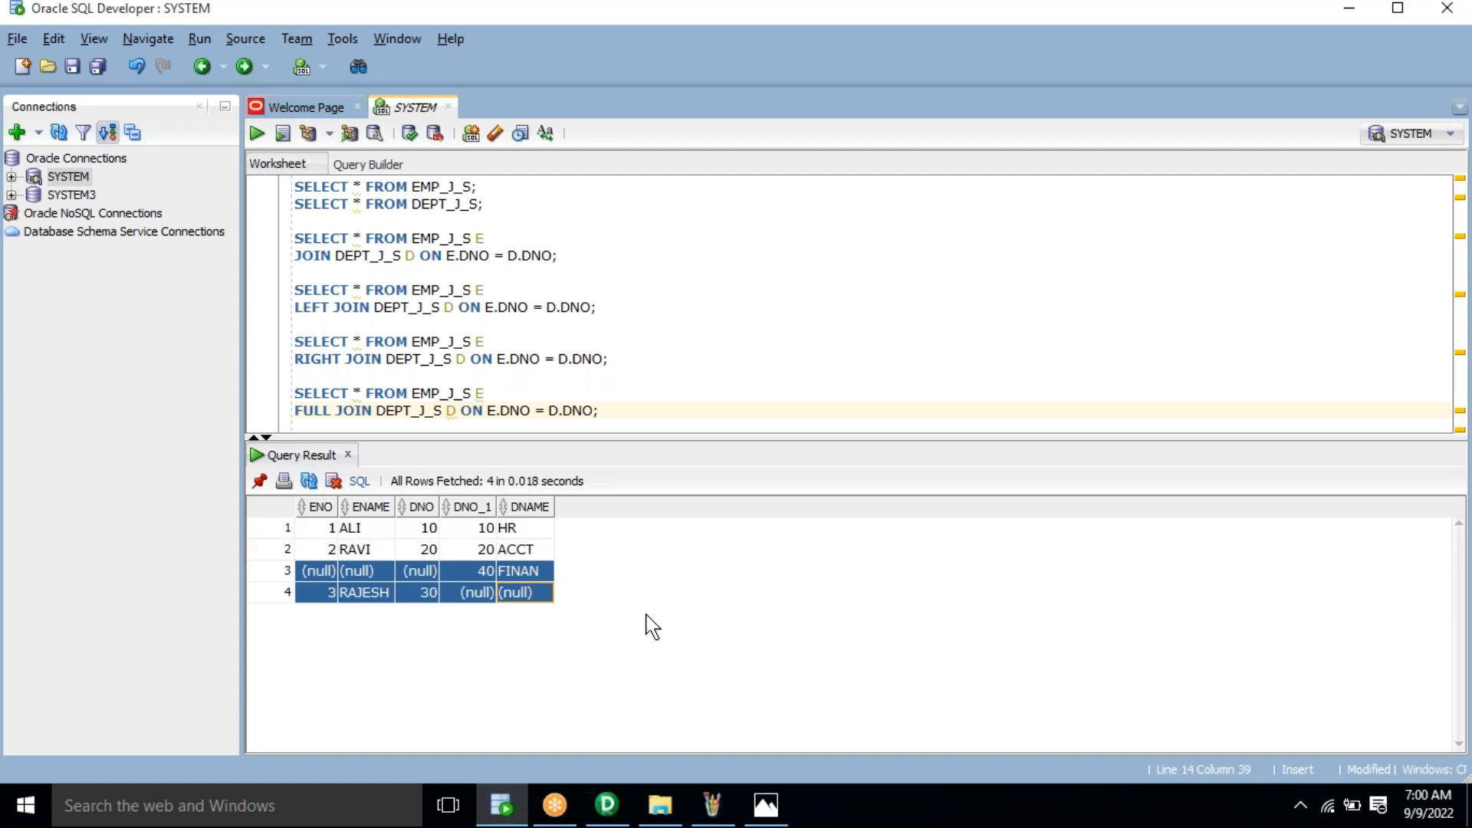
click(523, 574)
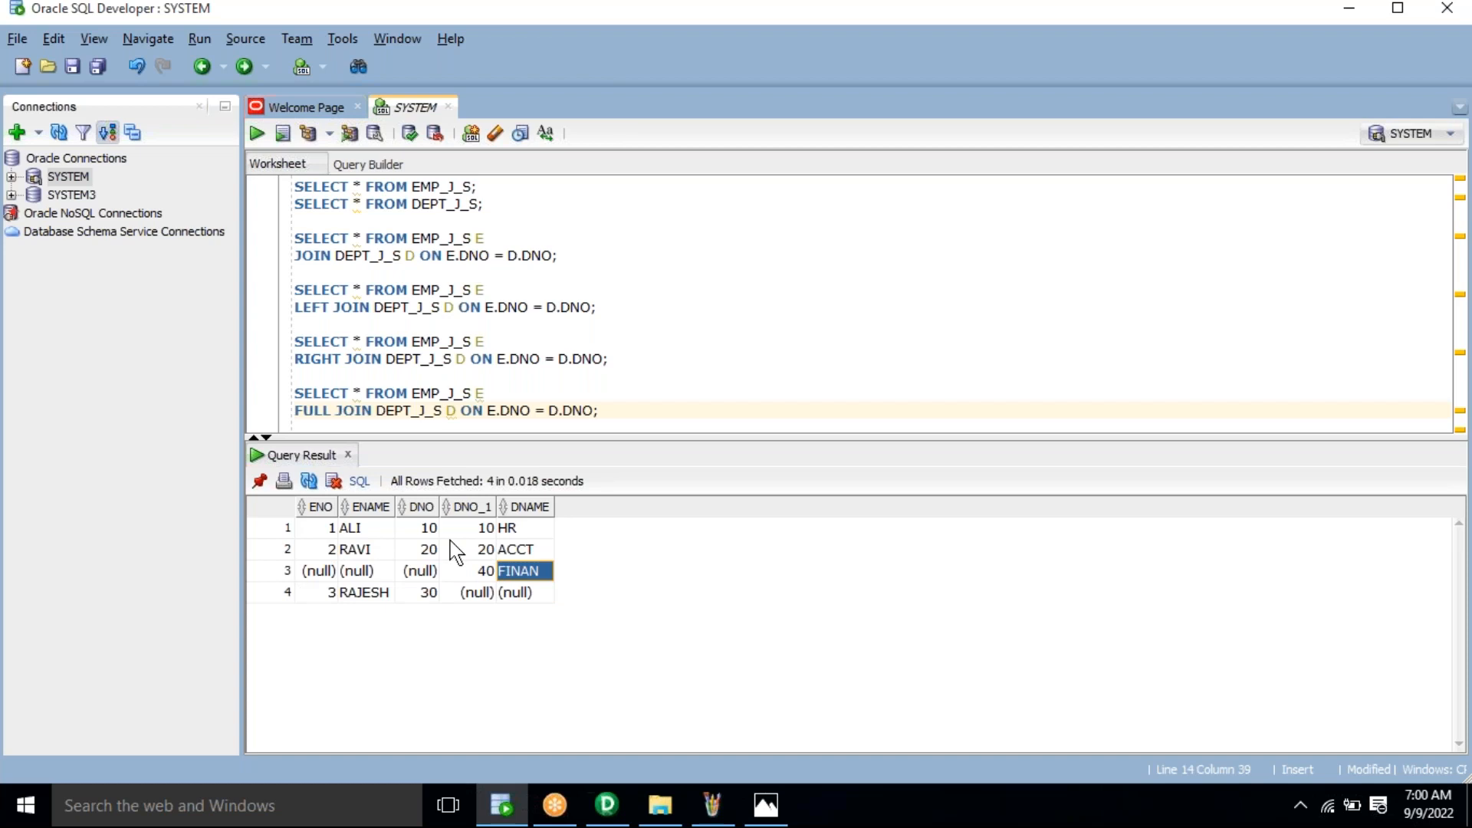
click(547, 335)
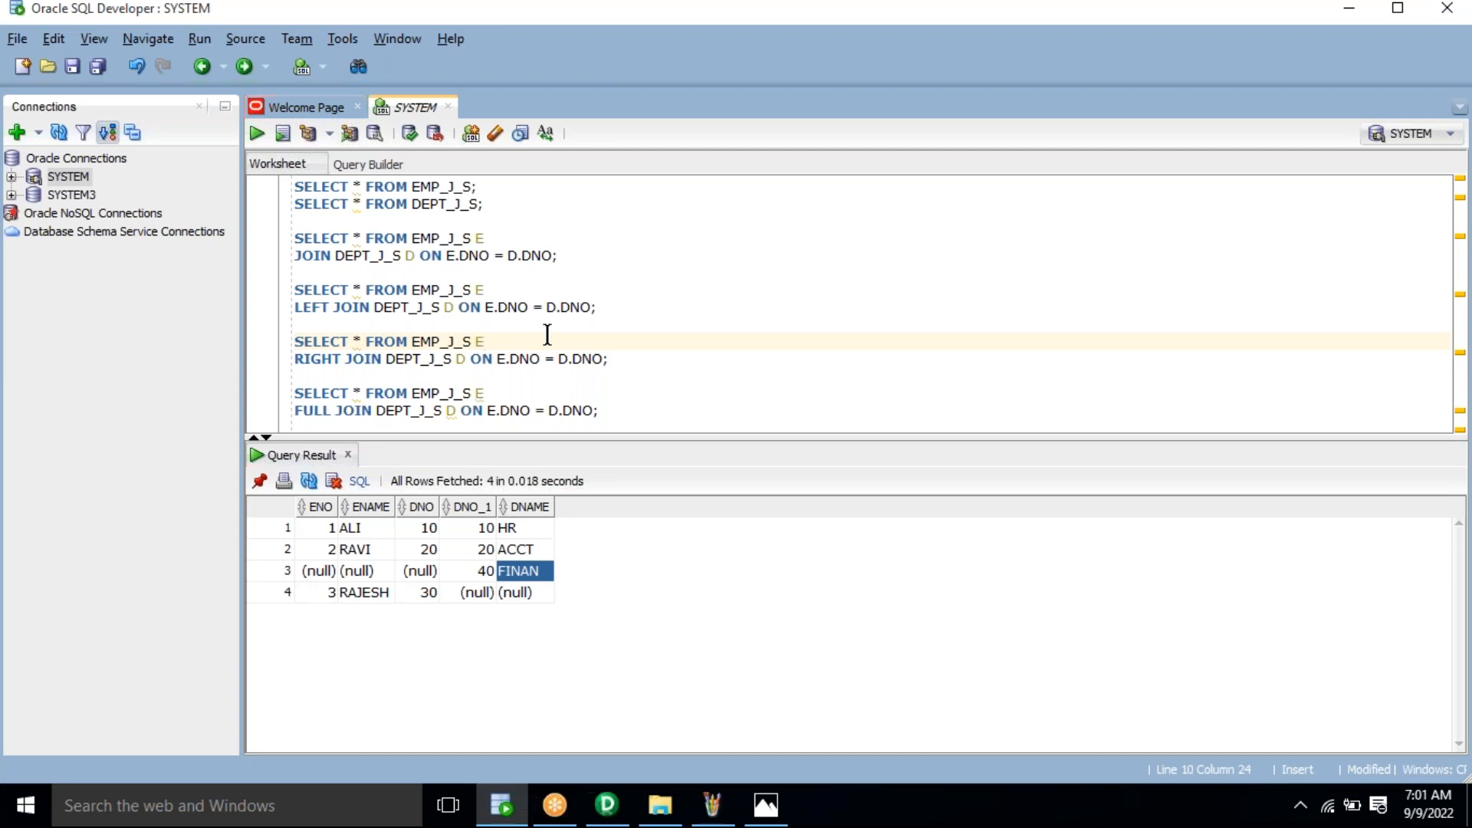
click(526, 204)
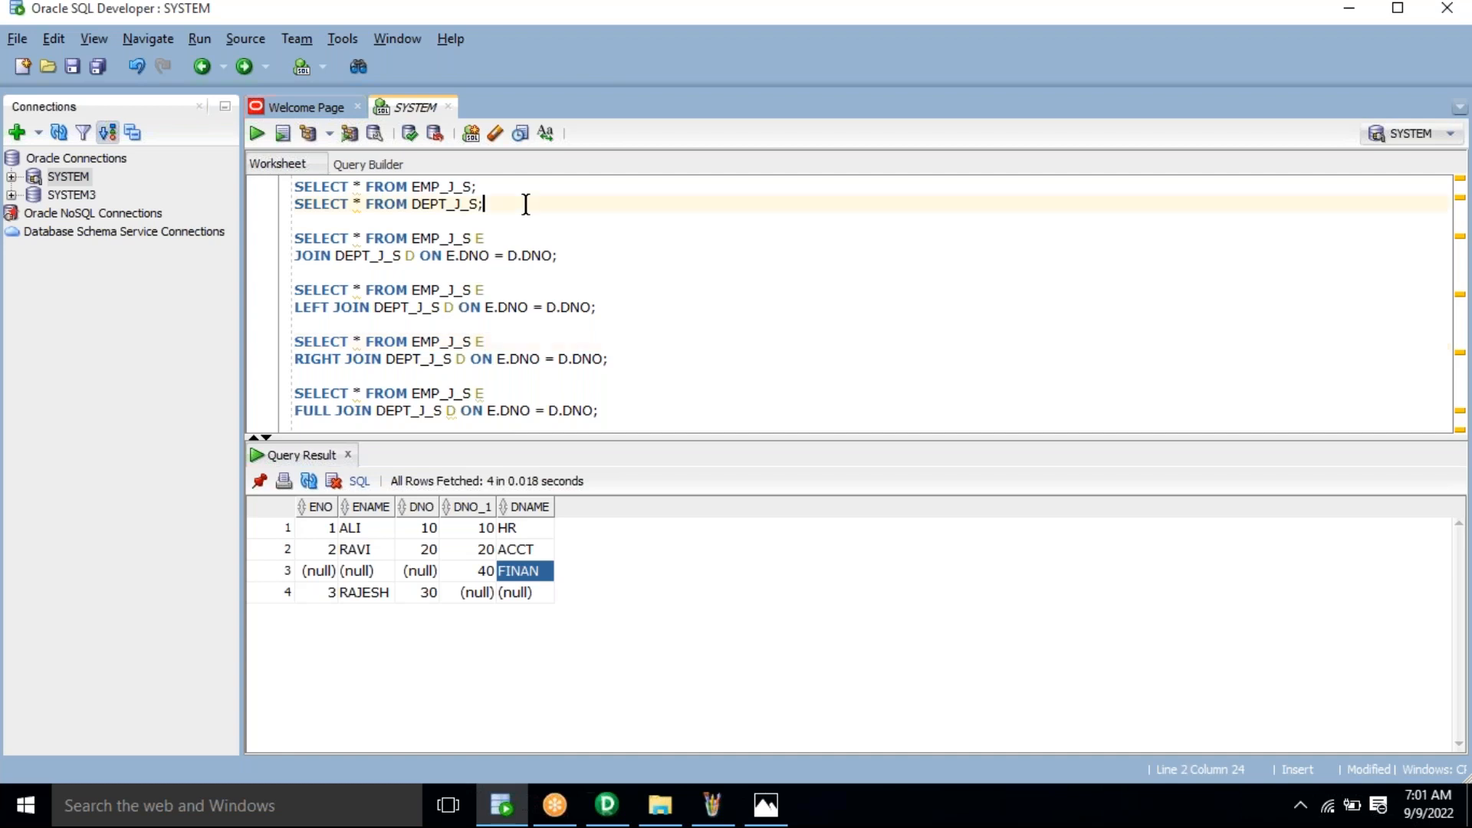
Step: Add the query 'SELECT * FORM E_D_t;', run it, and correct the table name to E_D_T
key(Return)
key(Return)
text(SELECT * FO)
text(RM )
text(E)
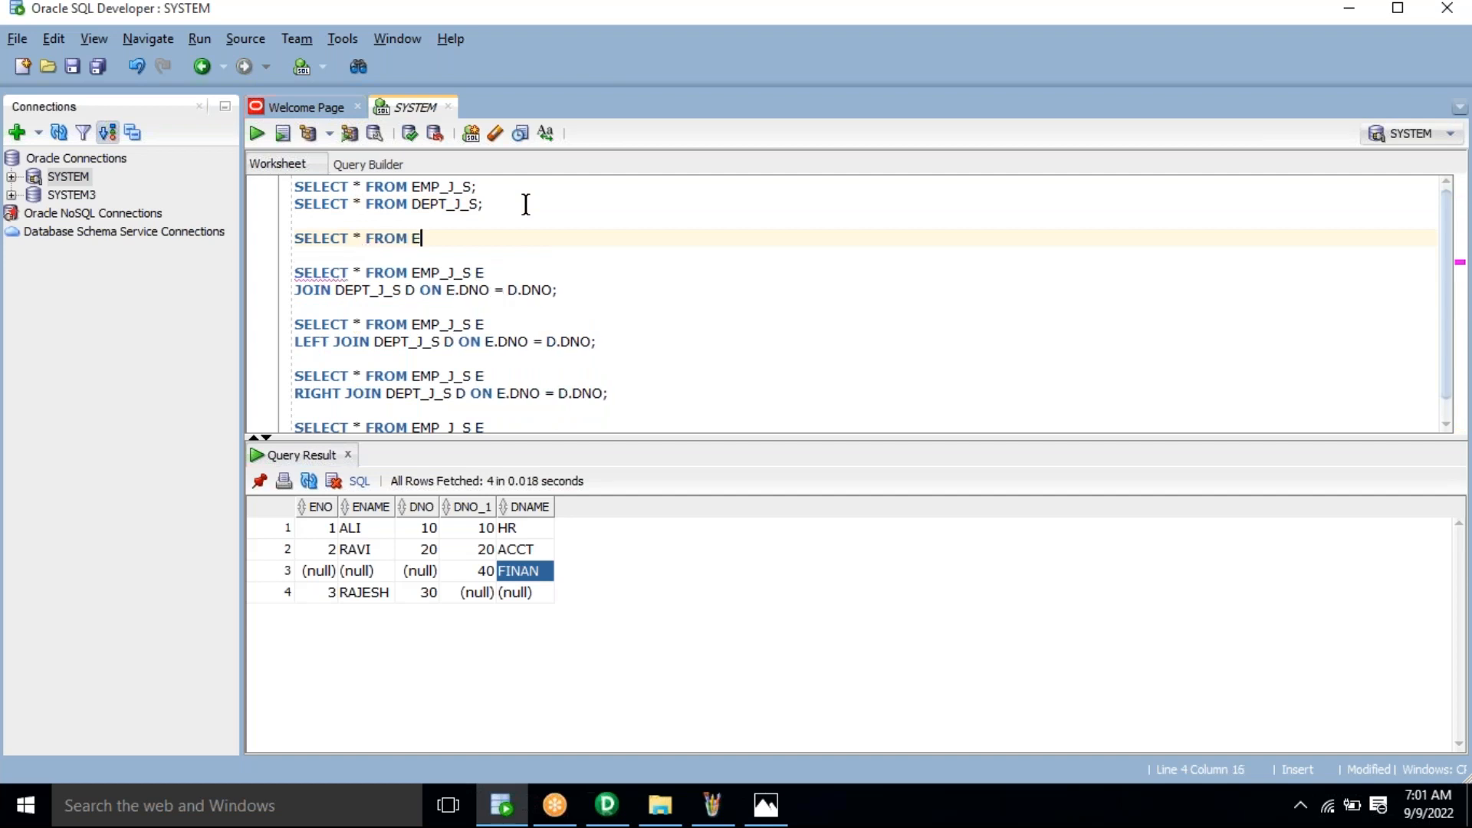
text(_D_t;)
triple_click(454, 239)
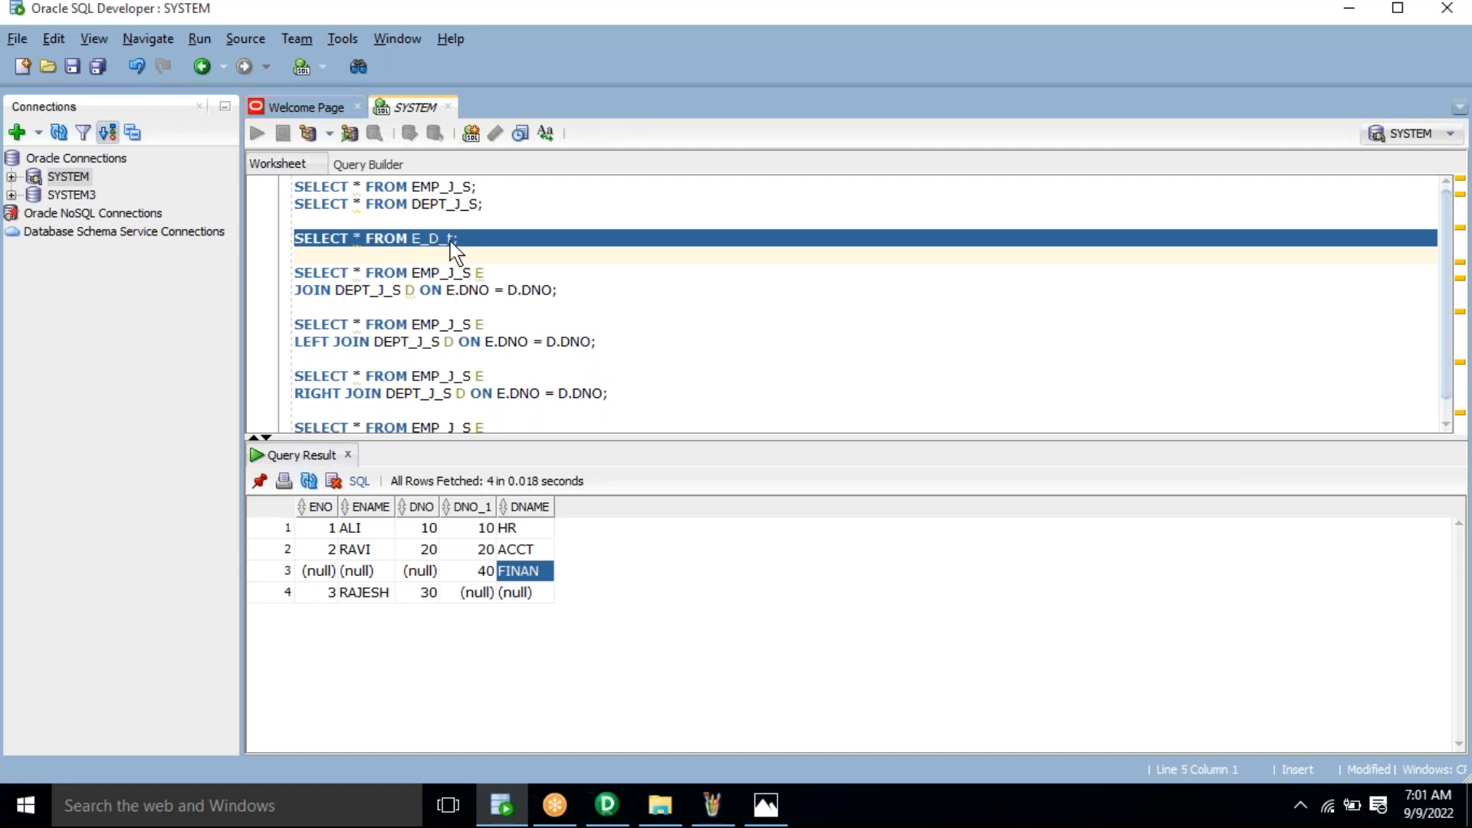
key(ctrl+Return)
click(448, 238)
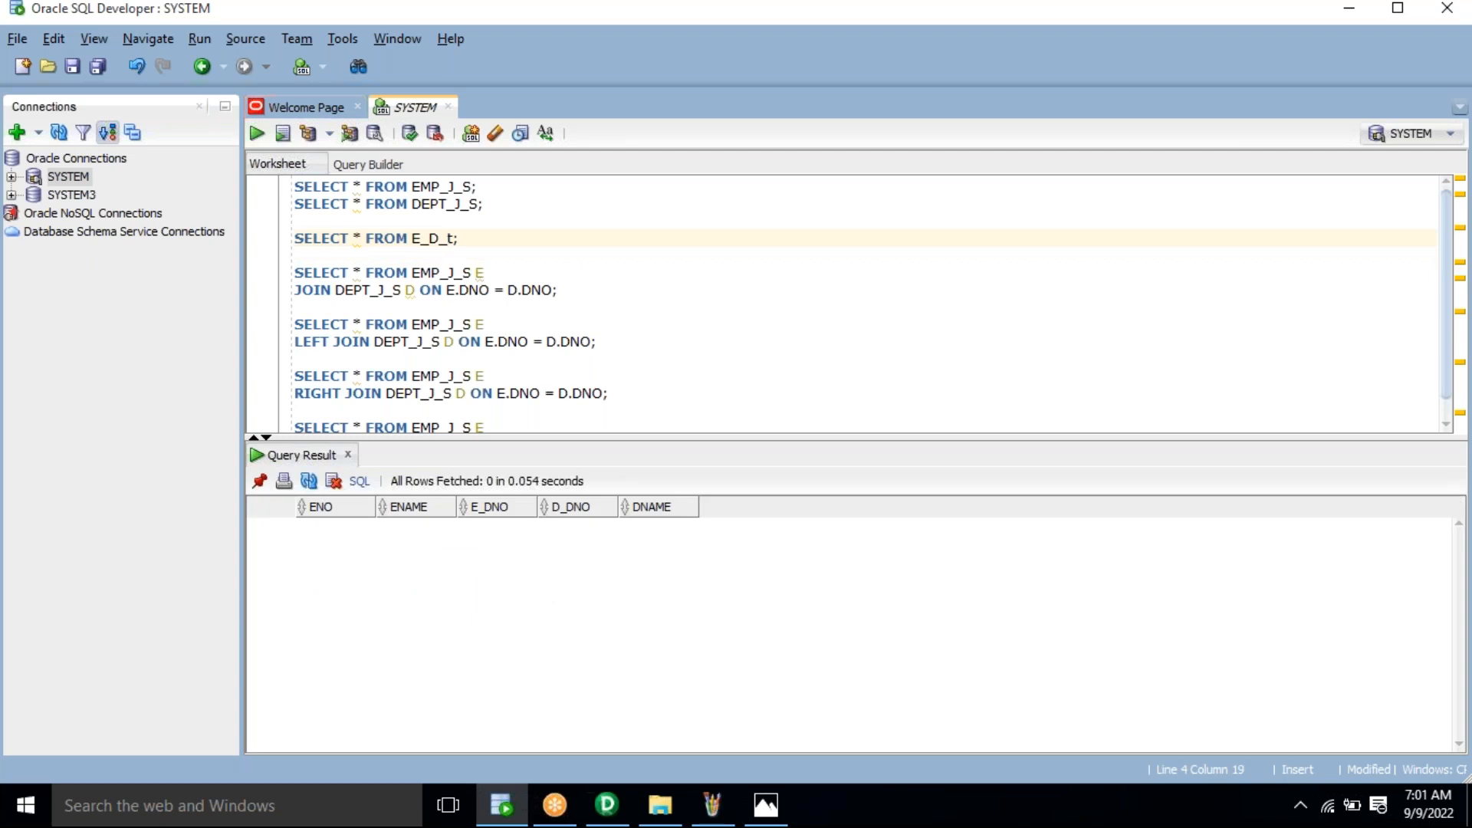
key(Delete)
text(T)
Step: Highlight the two source table queries and the E_D_T target query in turn
drag(512, 207, 307, 183)
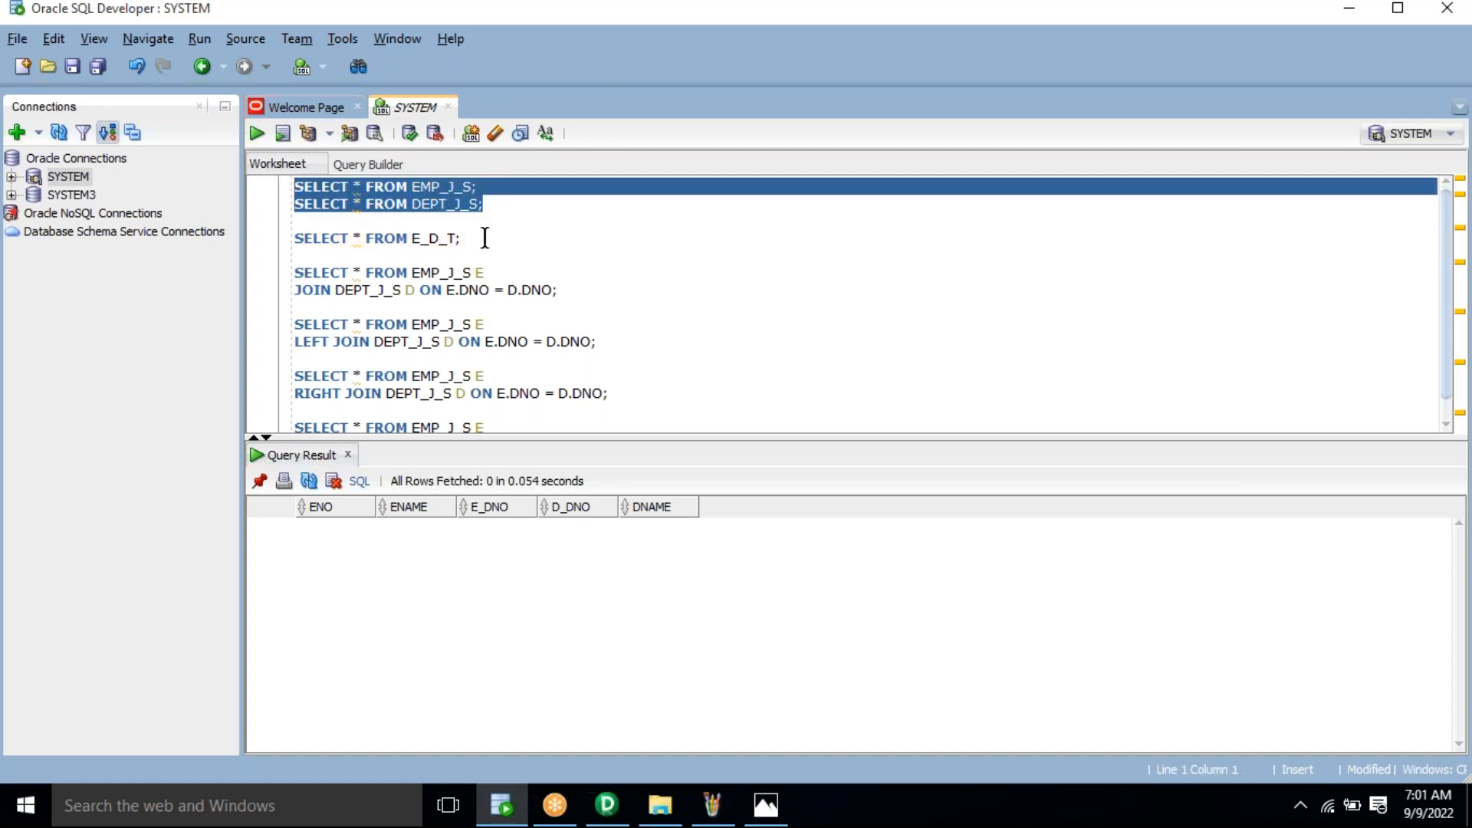
drag(484, 237, 296, 239)
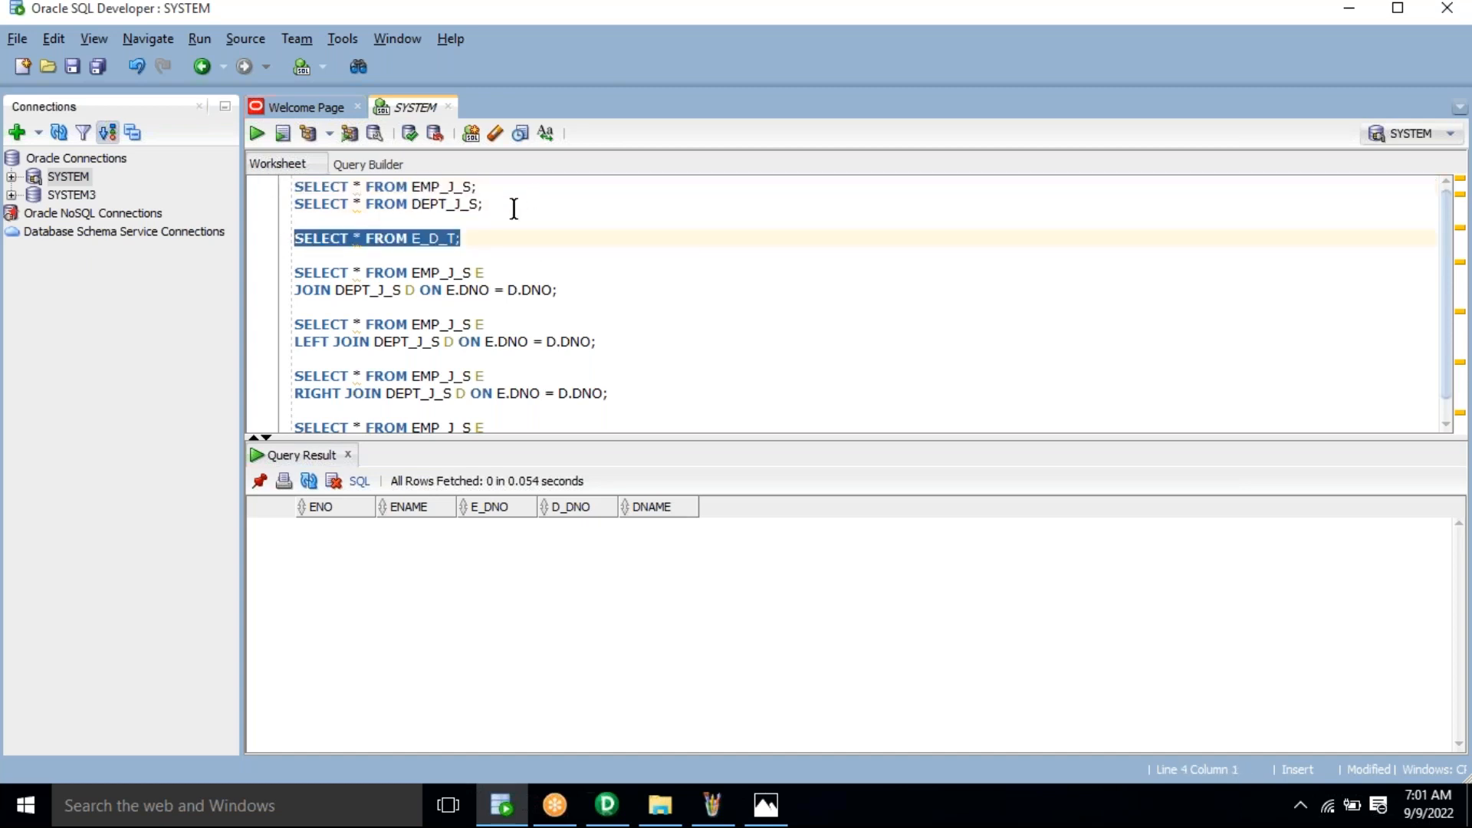
drag(484, 204, 296, 186)
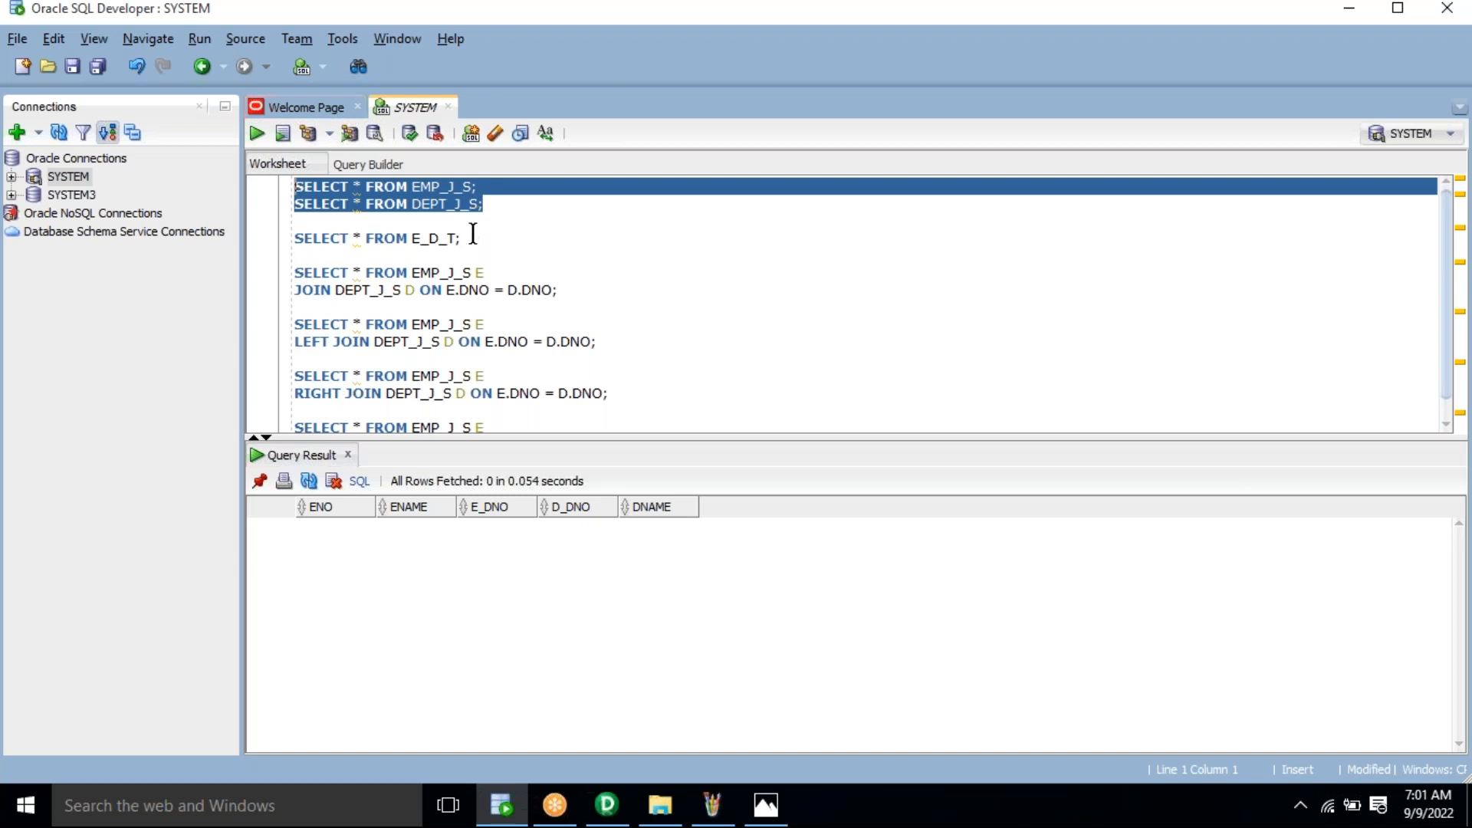
click(470, 236)
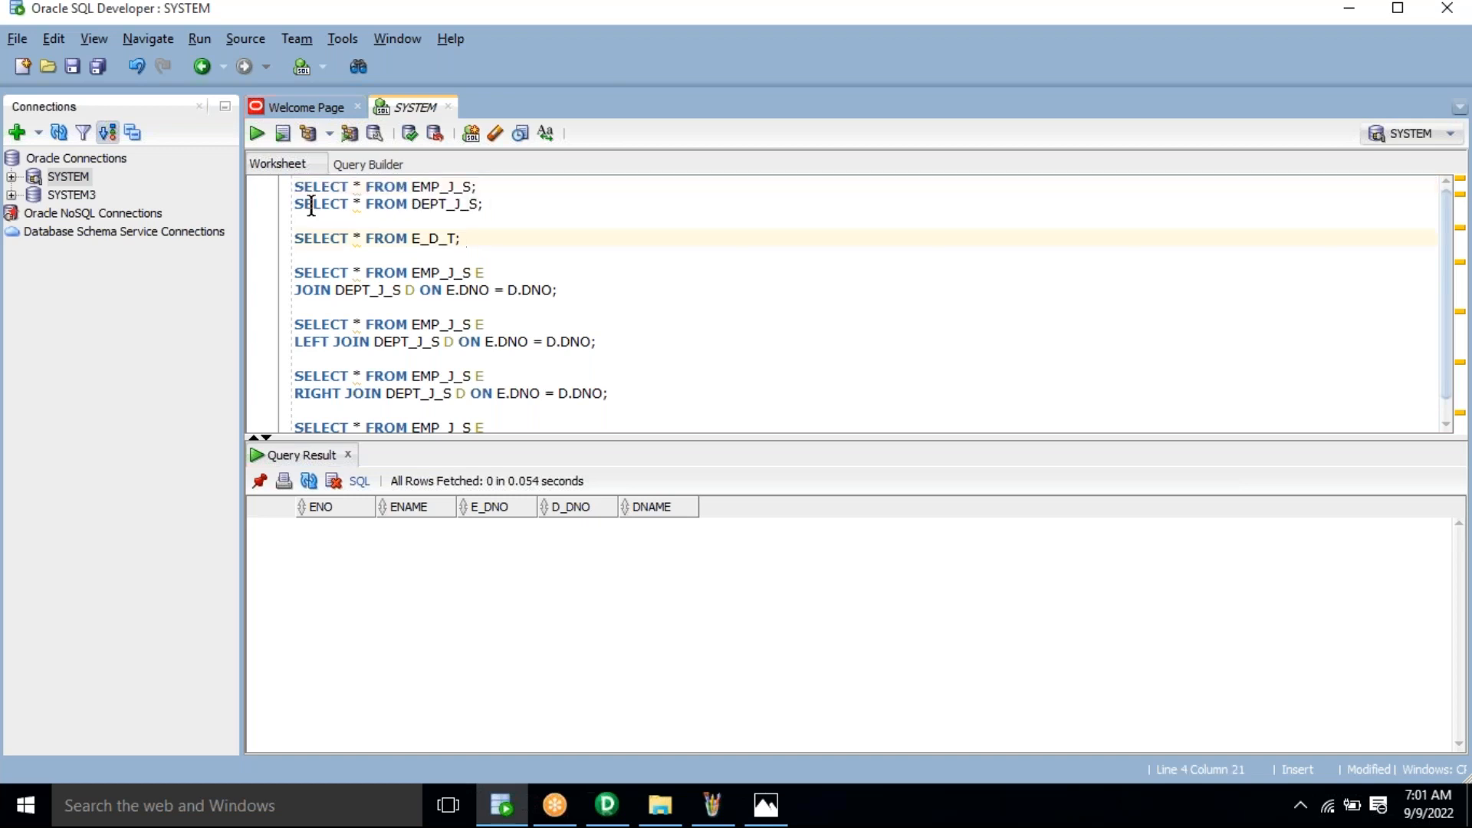
shift+click(279, 203)
shift+click(273, 187)
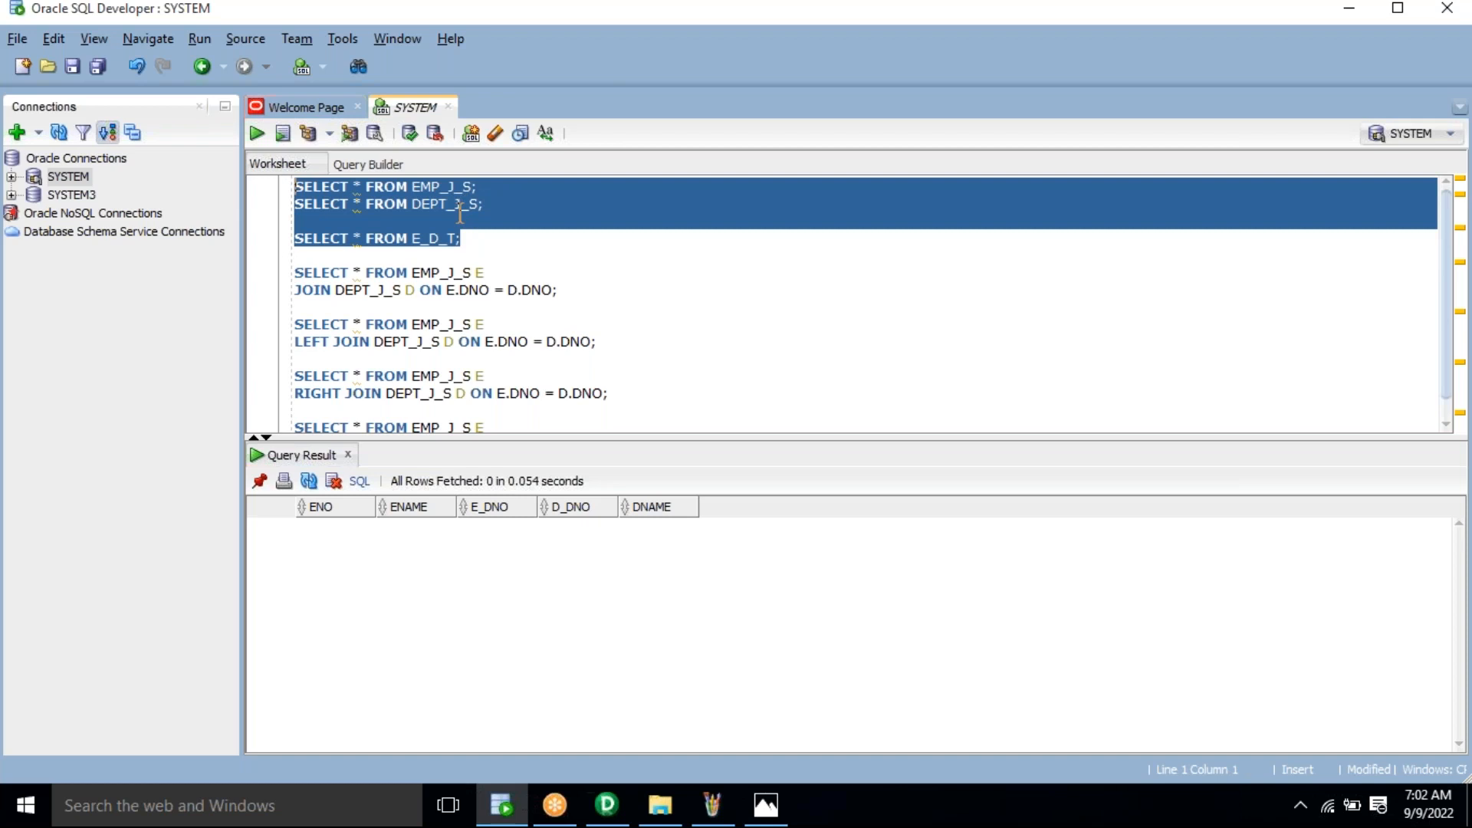
click(460, 240)
drag(460, 240, 296, 238)
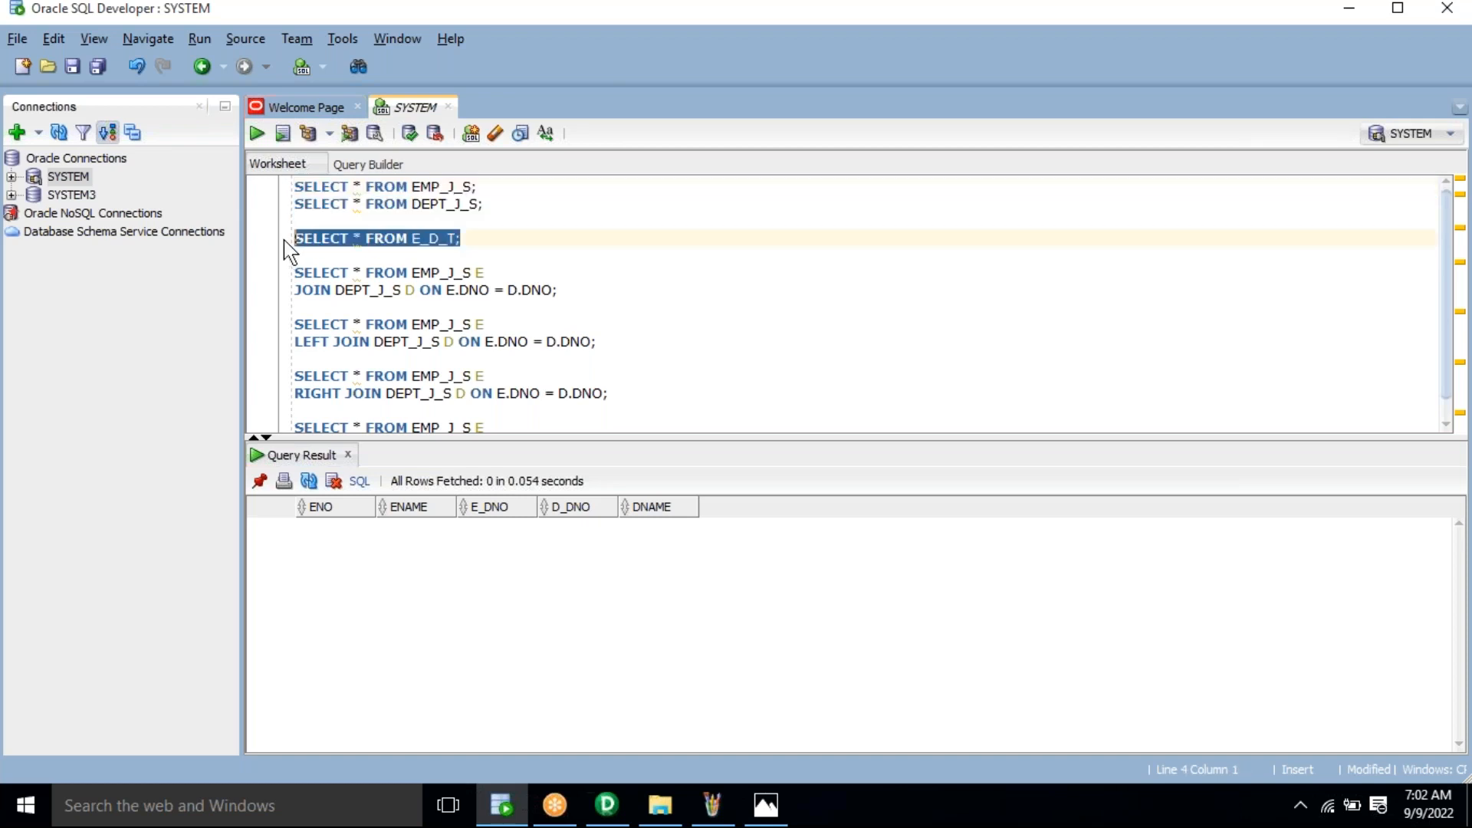
drag(509, 204, 230, 181)
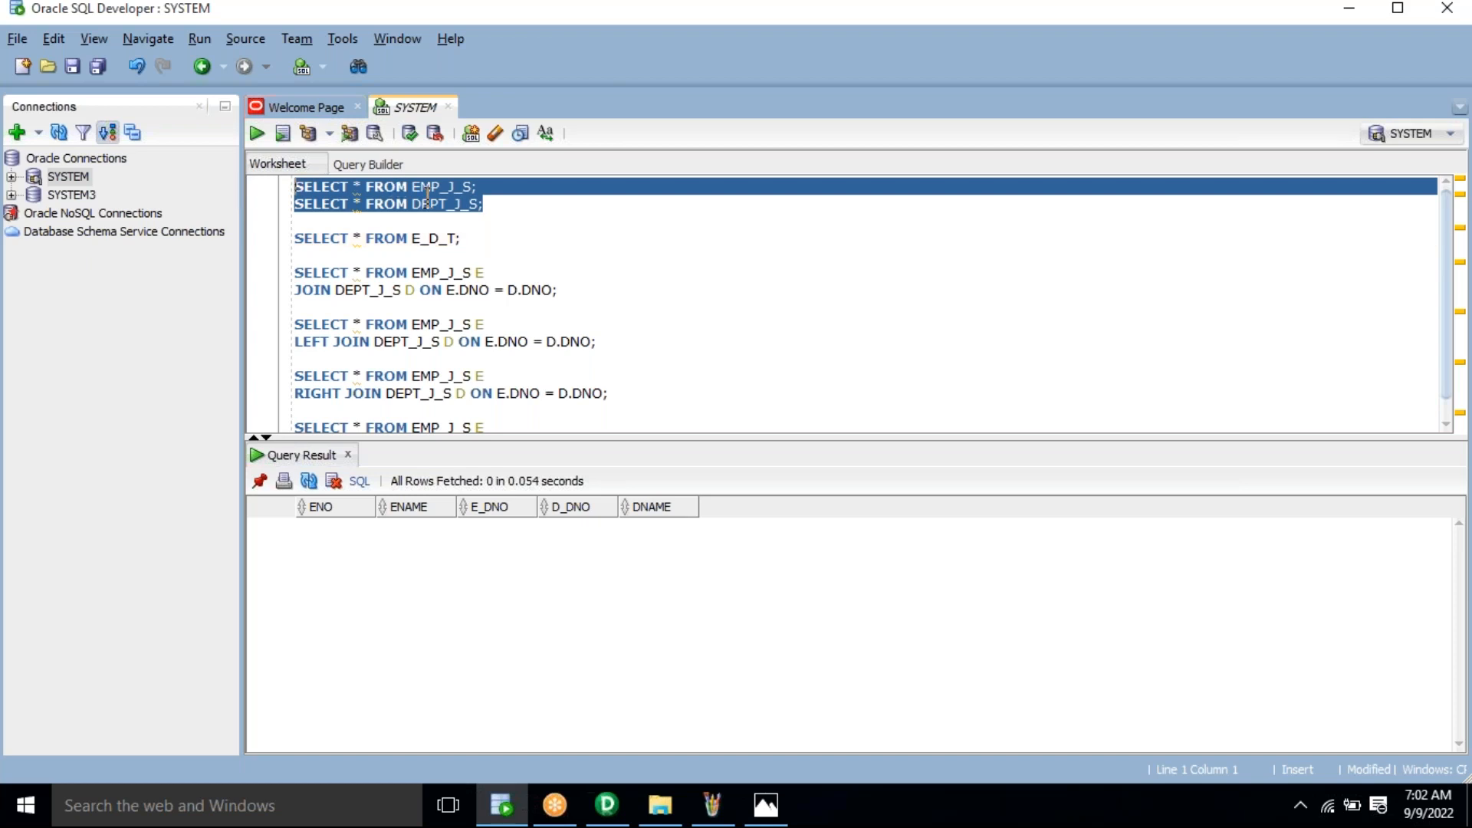
Step: Mark the E_D_T table name and the two-line JOIN query, then bring up the Paint join diagram
click(481, 240)
key(shift+Left)
key(shift+Left)
key(shift+Left)
key(shift+Left)
key(shift+Left)
key(shift+Left)
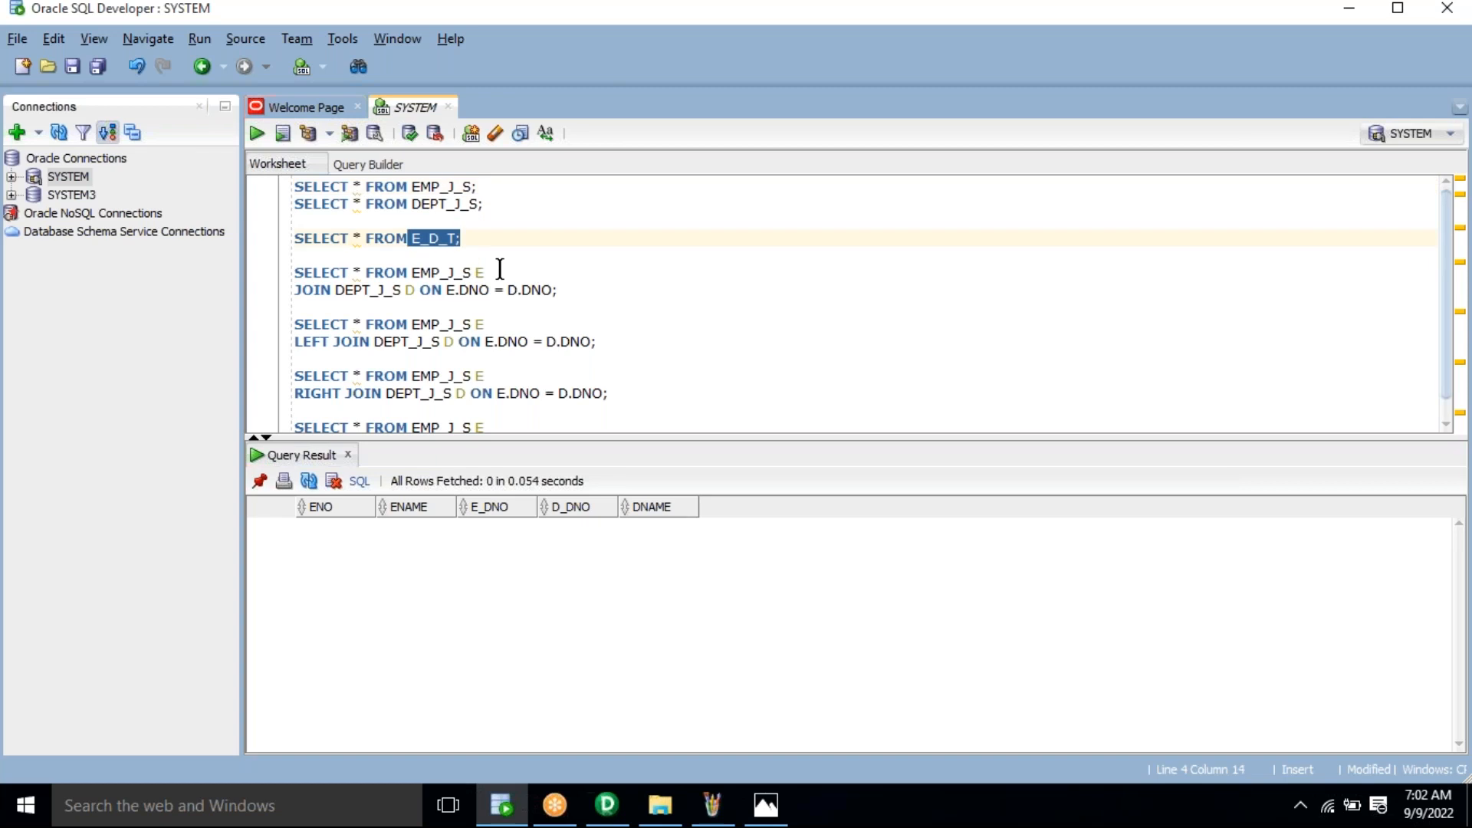
click(572, 290)
shift+click(285, 281)
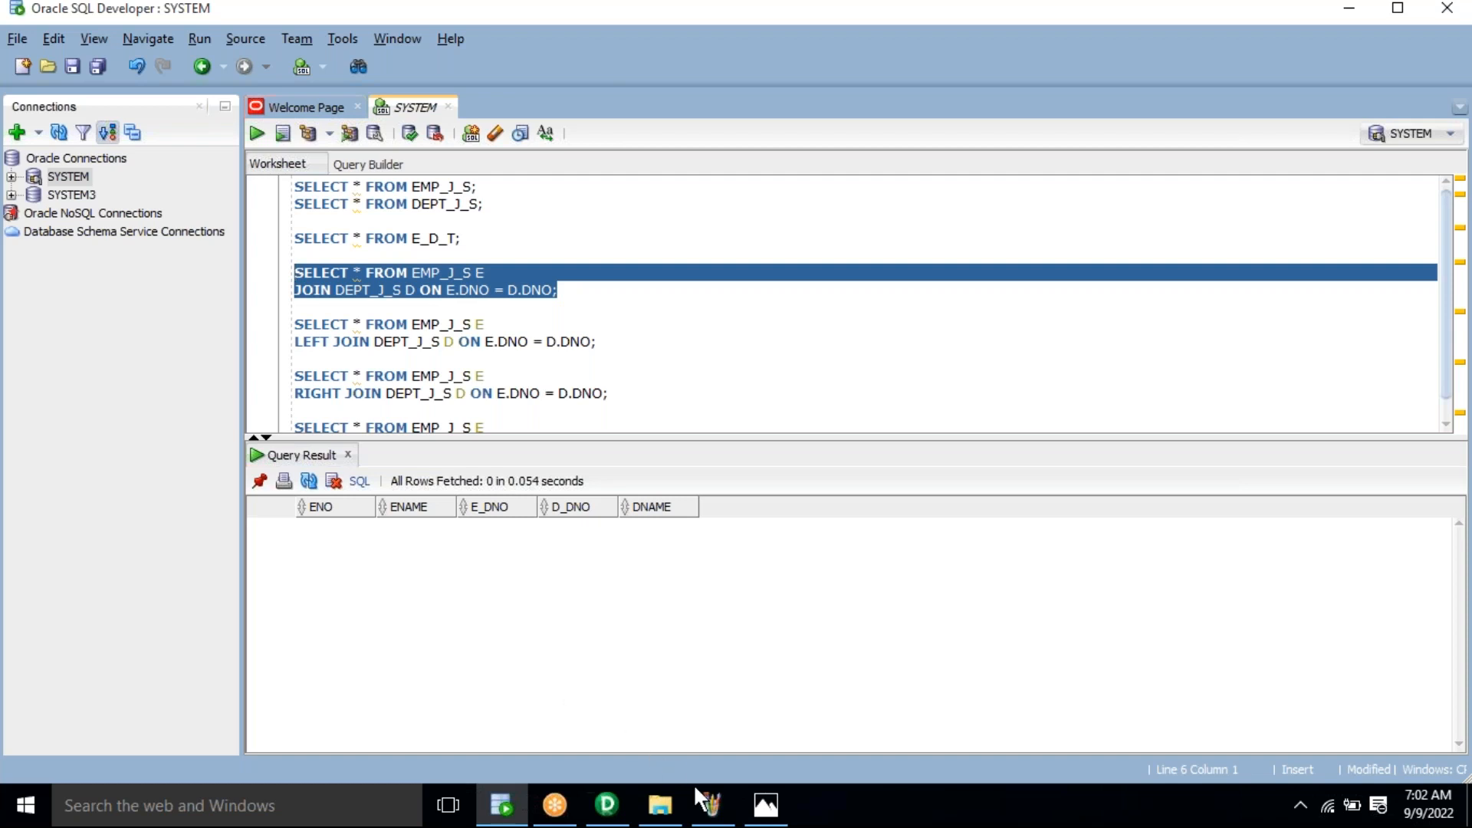
click(713, 805)
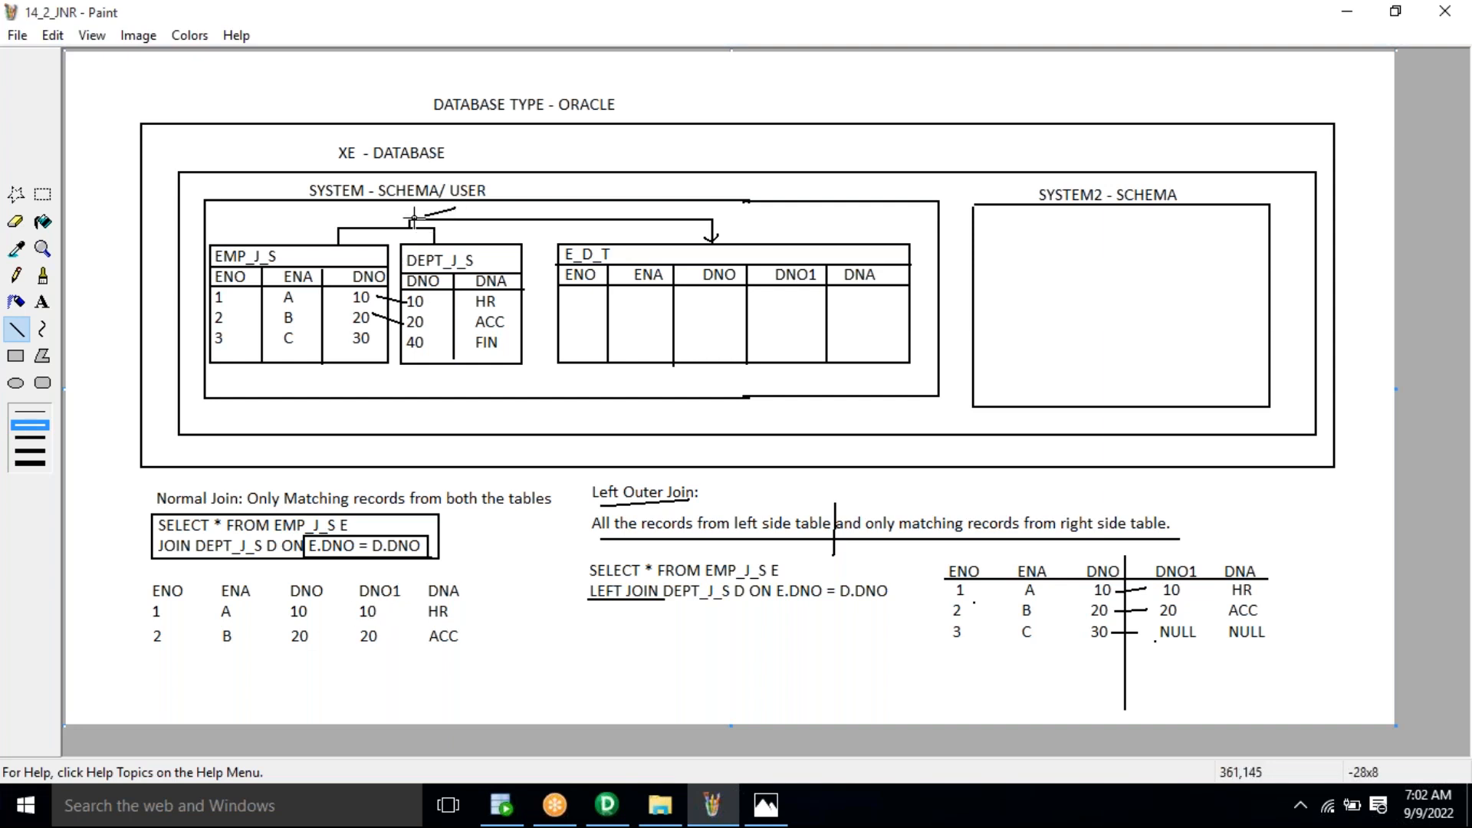
drag(456, 208, 671, 229)
key(ctrl+z)
Step: Connect to REP_DEV, open Training_DEV, and clear all objects from the Source Analyzer workspace
click(618, 815)
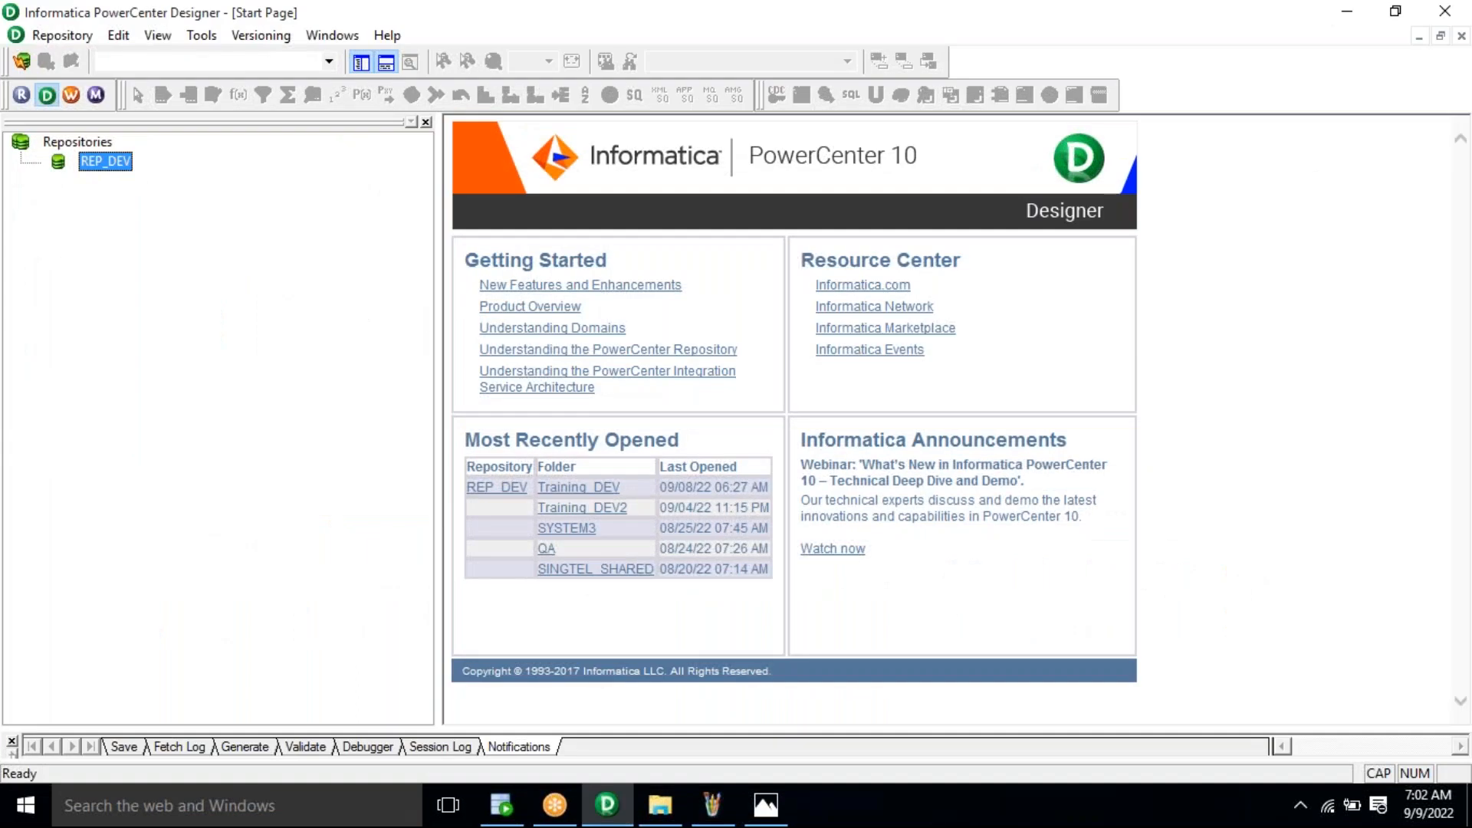
double_click(105, 162)
key(Escape)
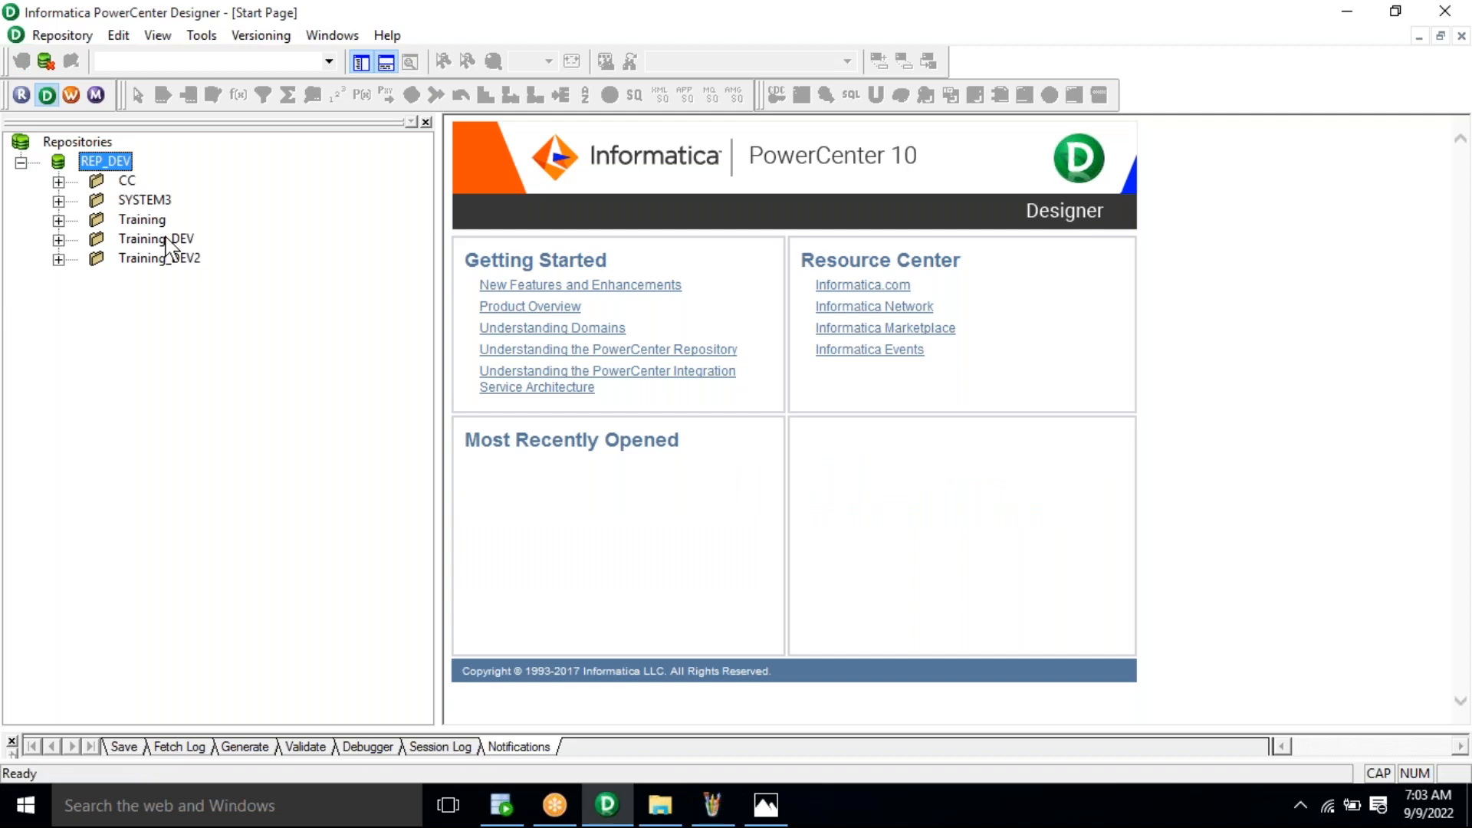
click(157, 240)
double_click(167, 242)
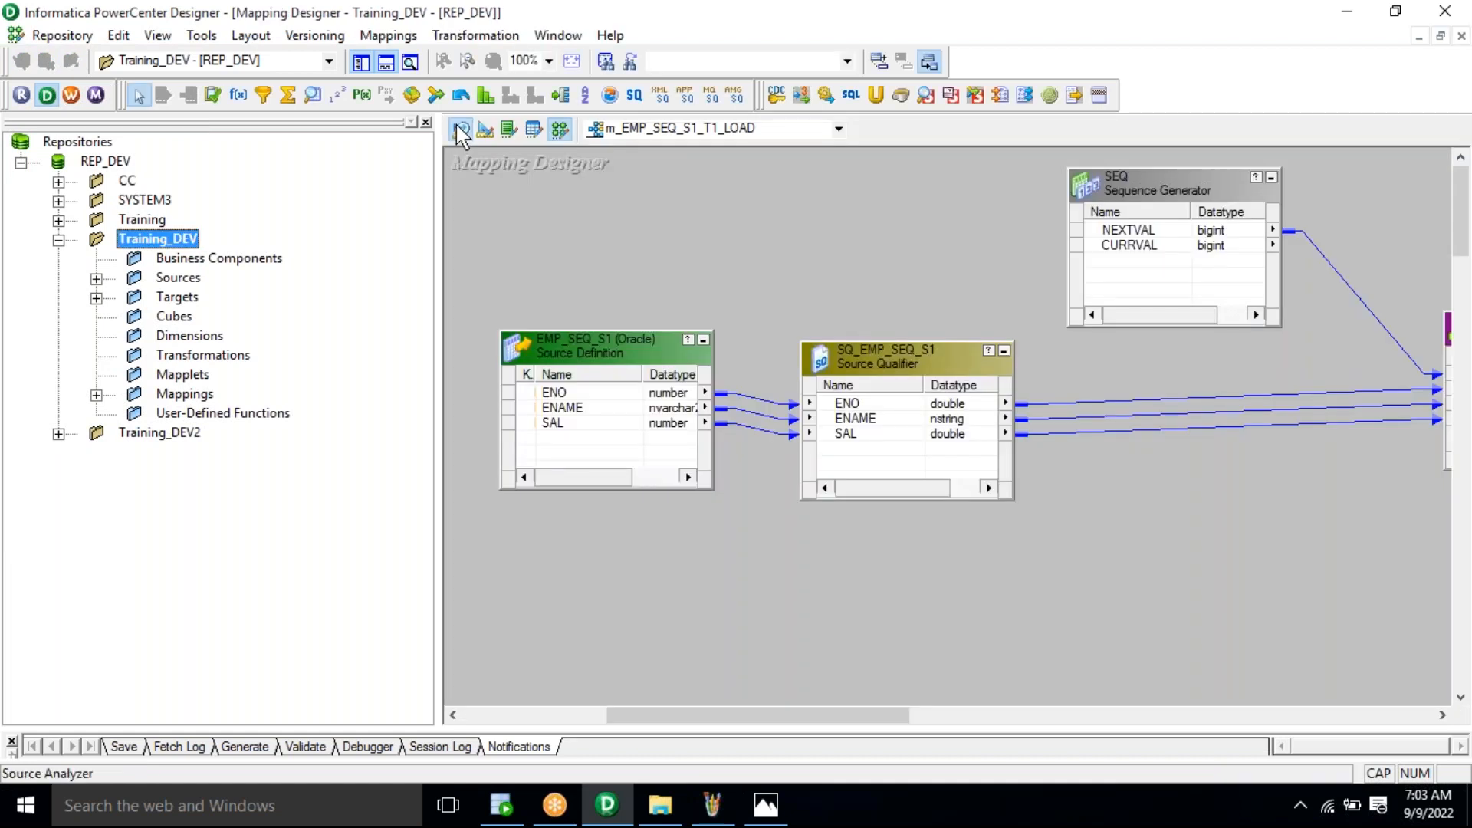
click(458, 125)
drag(443, 226, 294, 243)
right_click(653, 326)
click(733, 363)
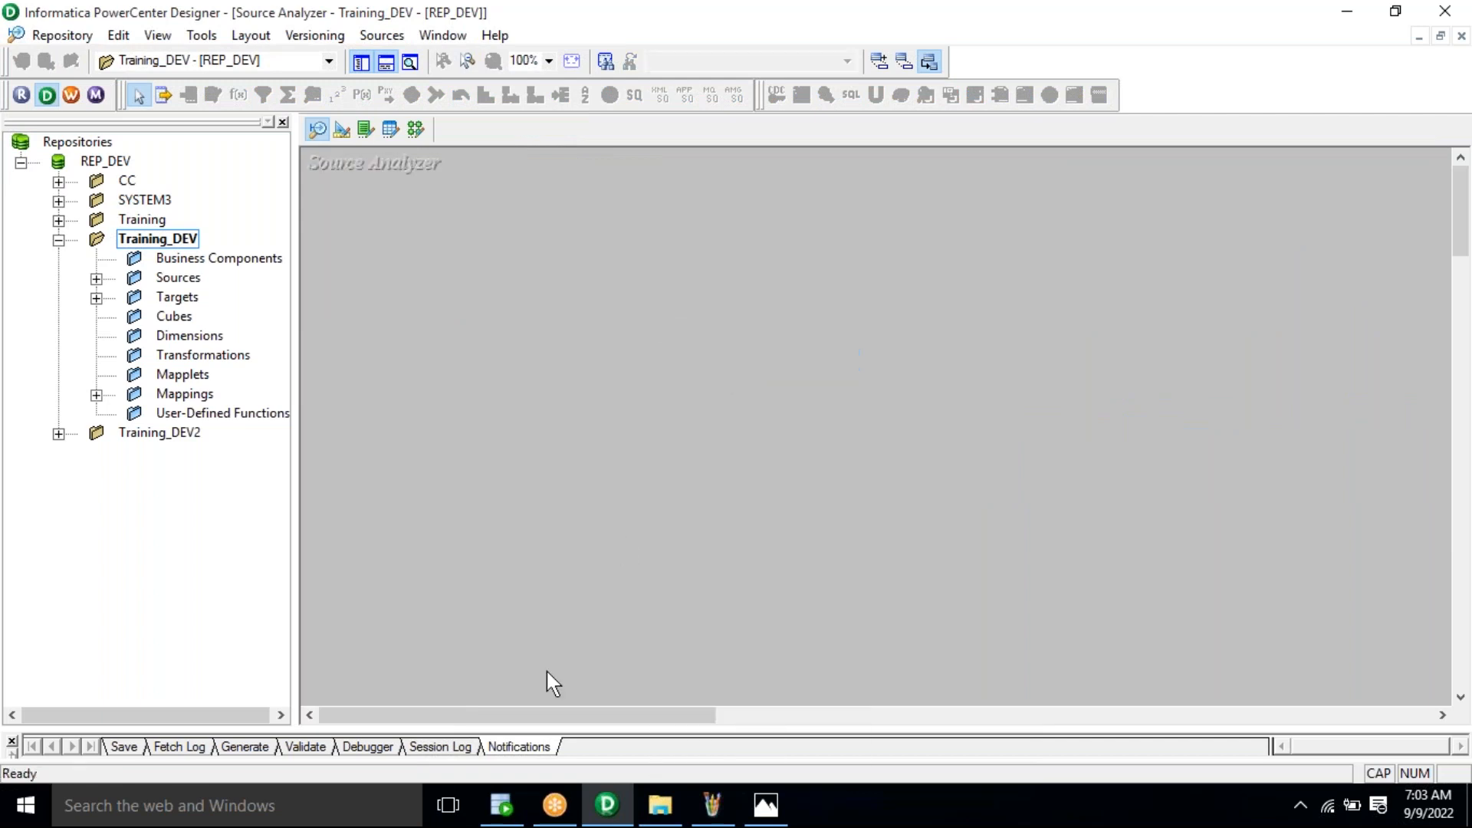
Step: Copy the table name EMP_J_S from the SQL Developer worksheet
click(499, 787)
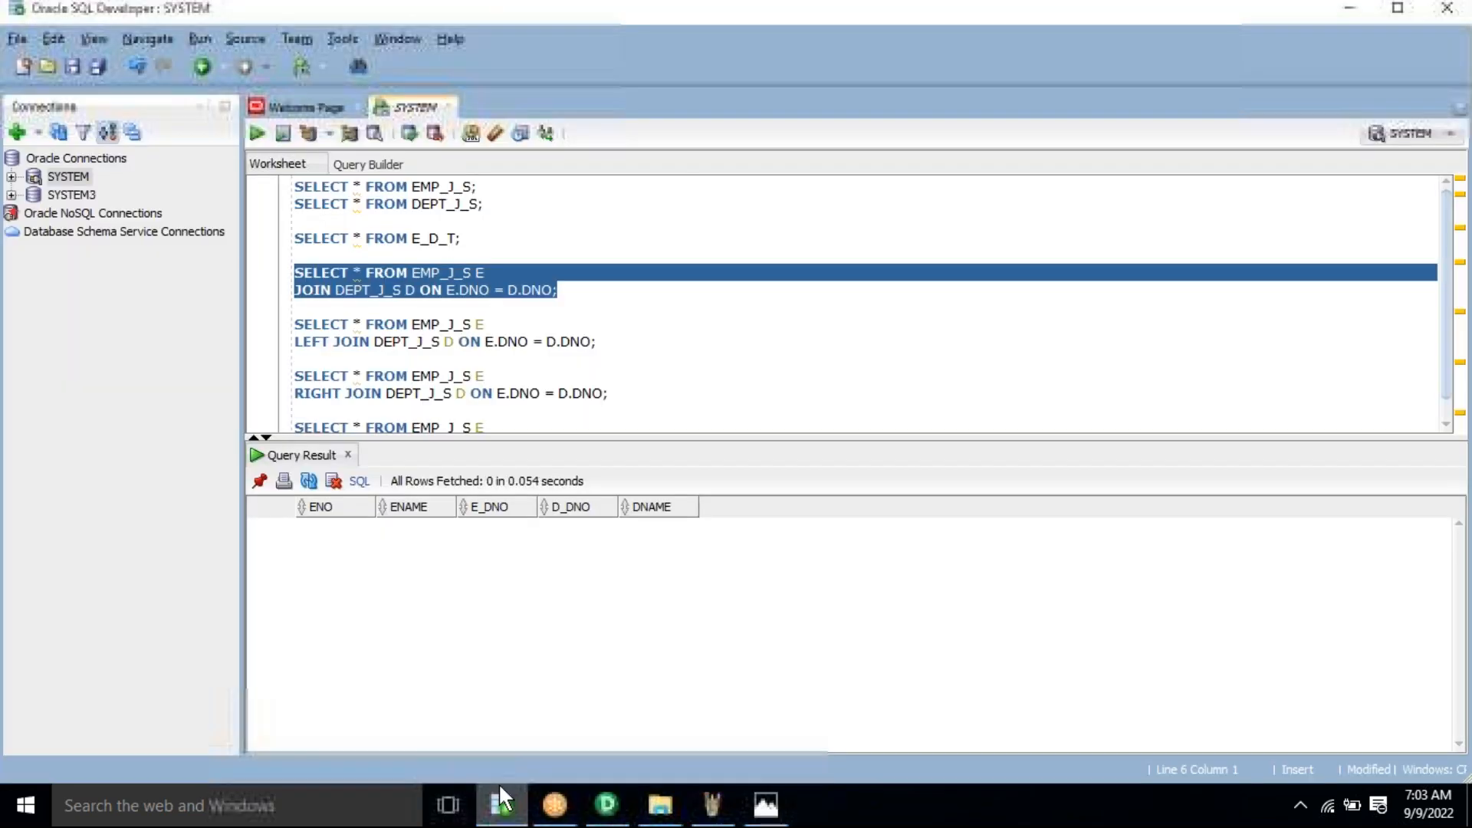
click(437, 188)
double_click(437, 188)
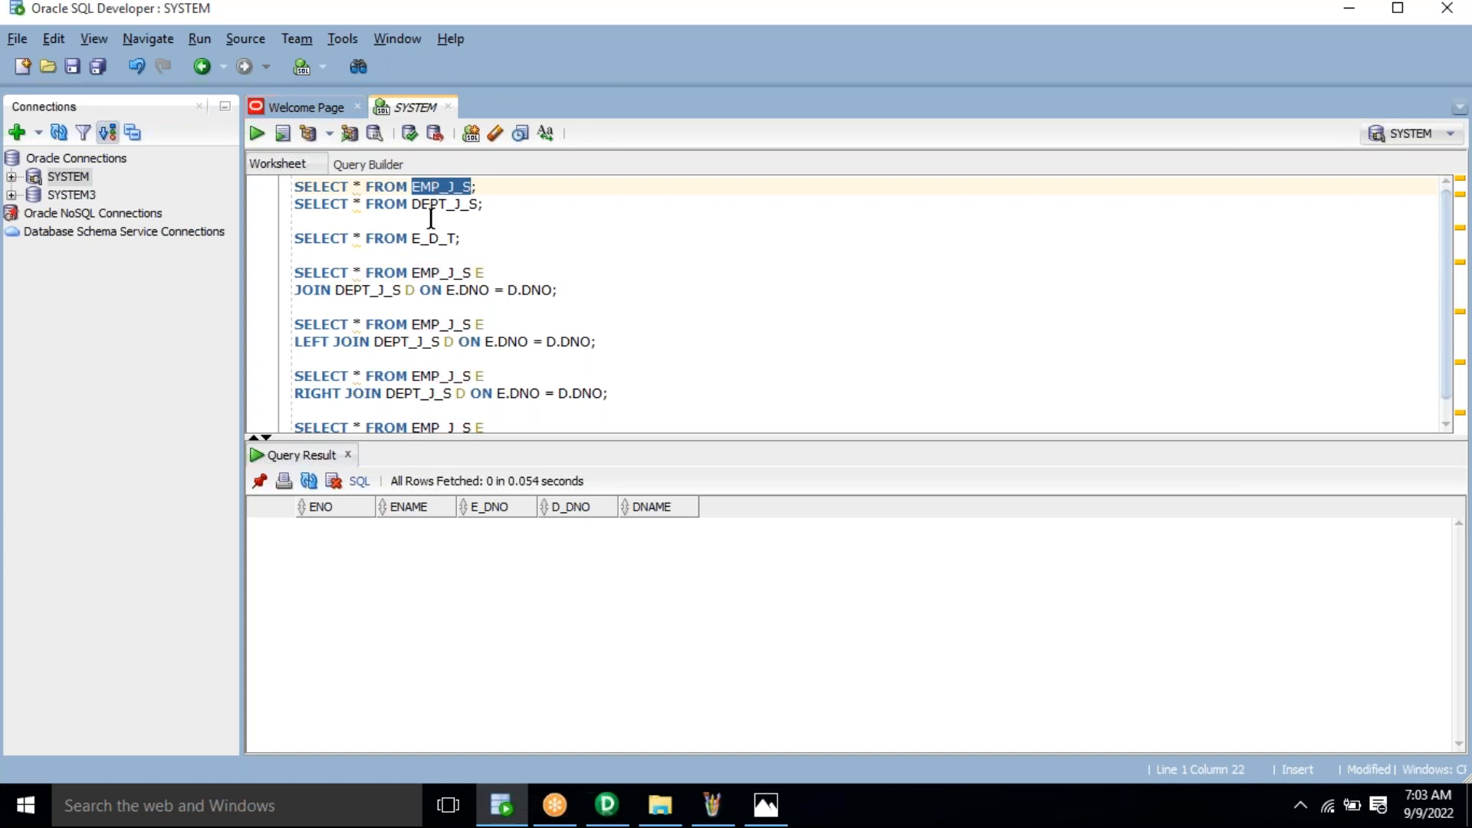
key(alt+Tab)
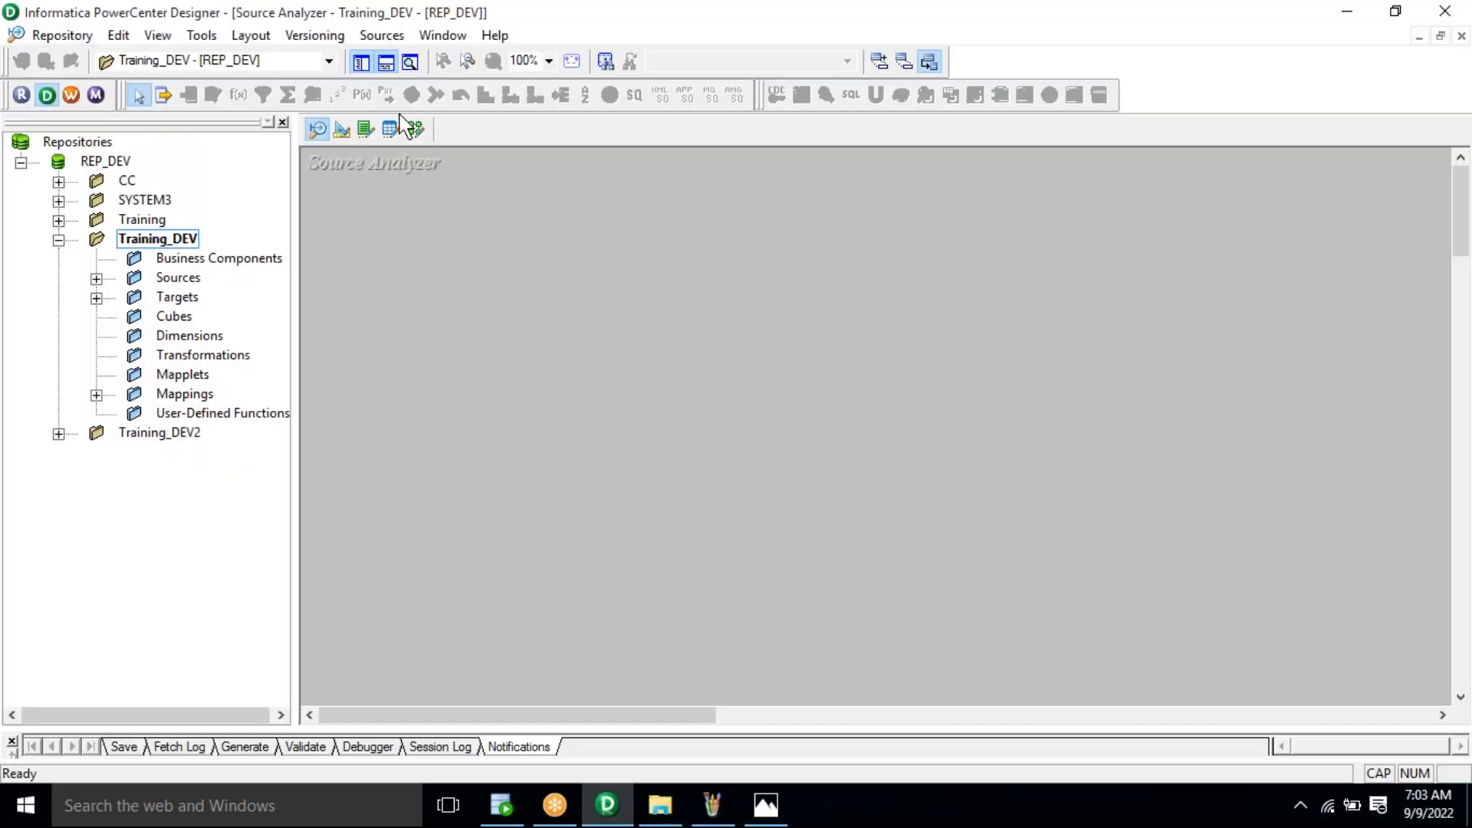
Step: Start Import from Database and connect to Oracle after entering the database password
click(382, 35)
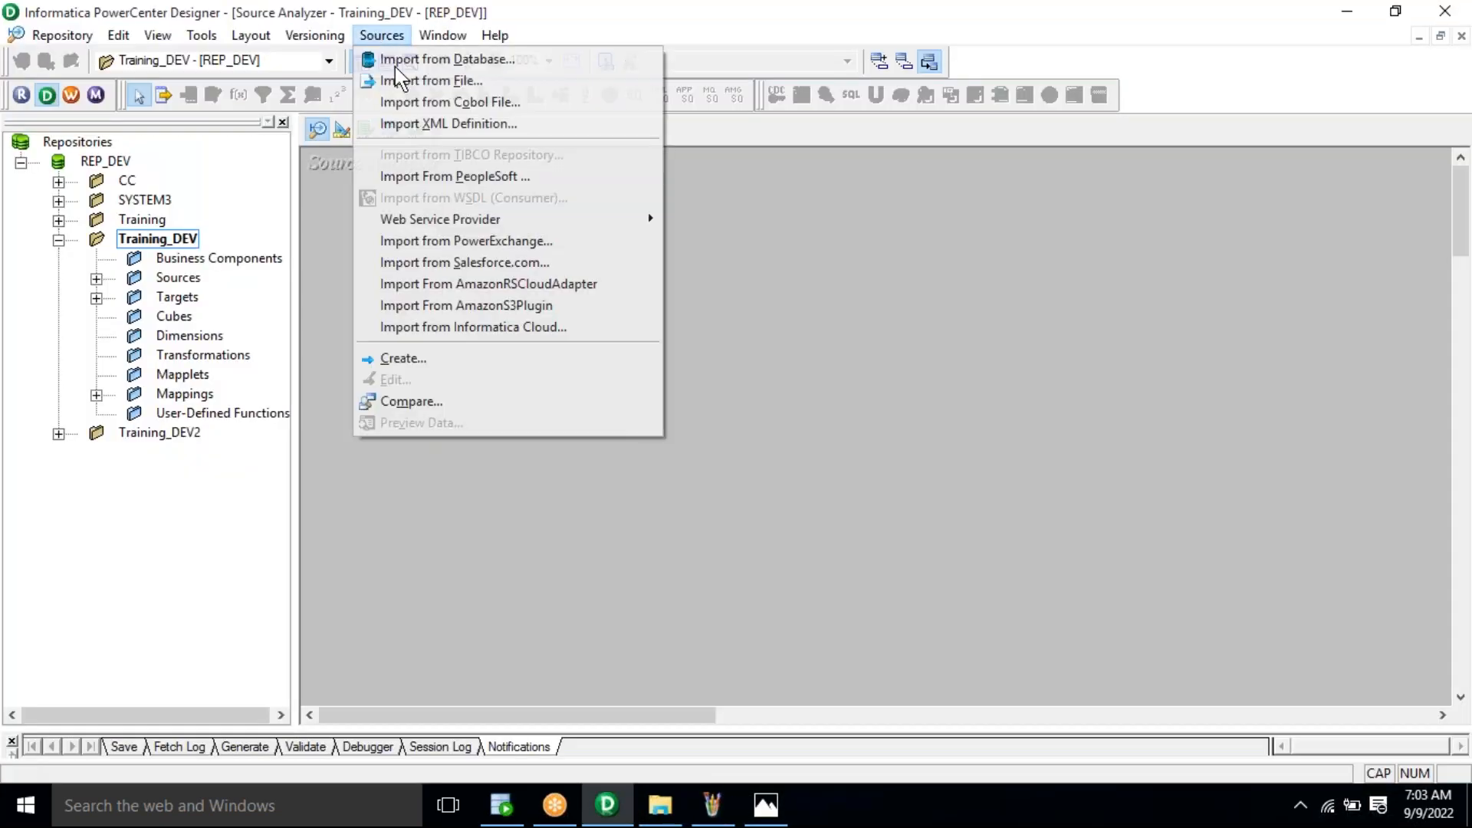
click(400, 61)
click(382, 35)
click(398, 60)
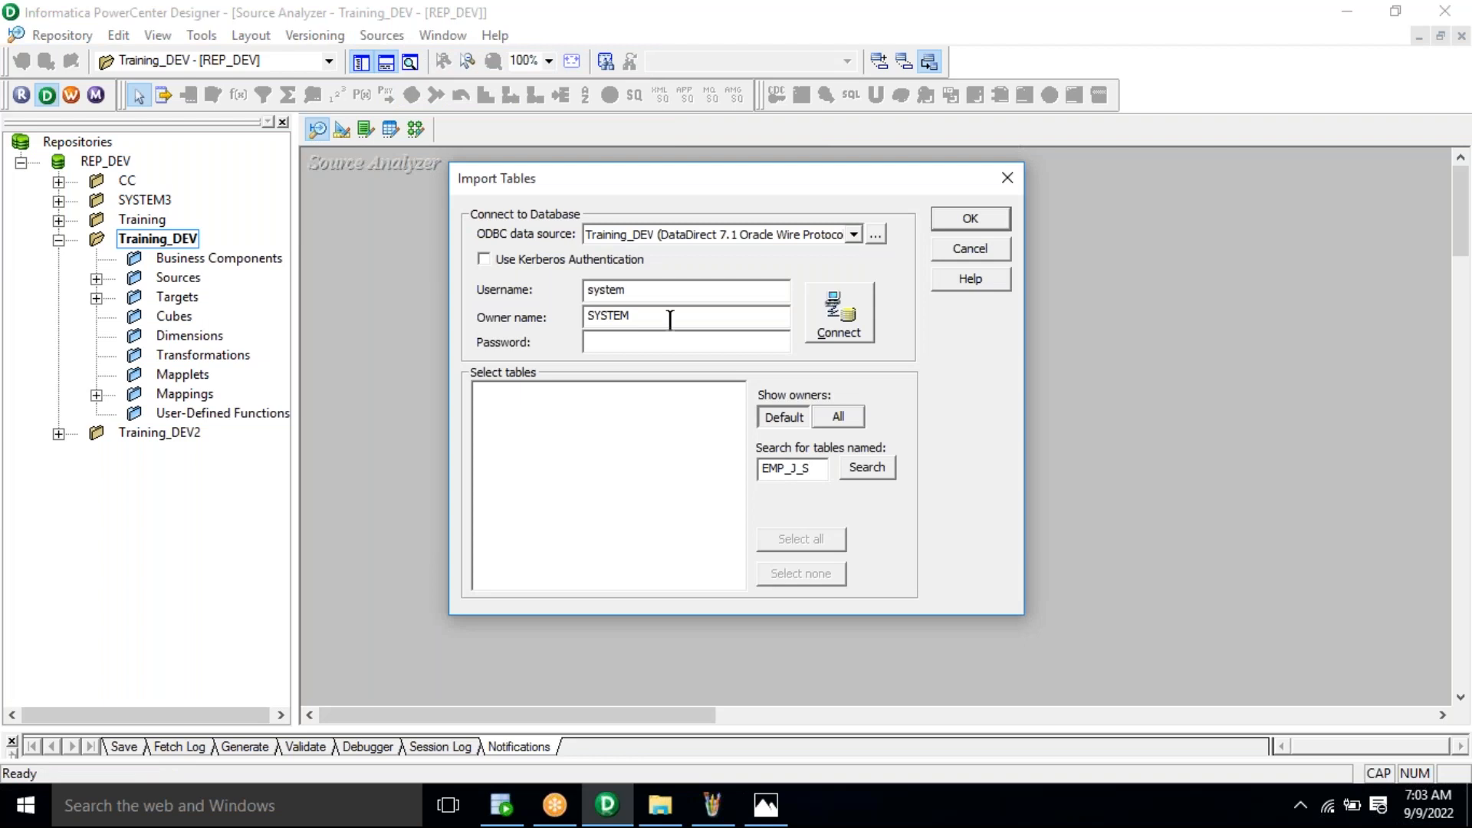
double_click(603, 289)
key(Tab)
key(Tab)
text(manager)
click(836, 322)
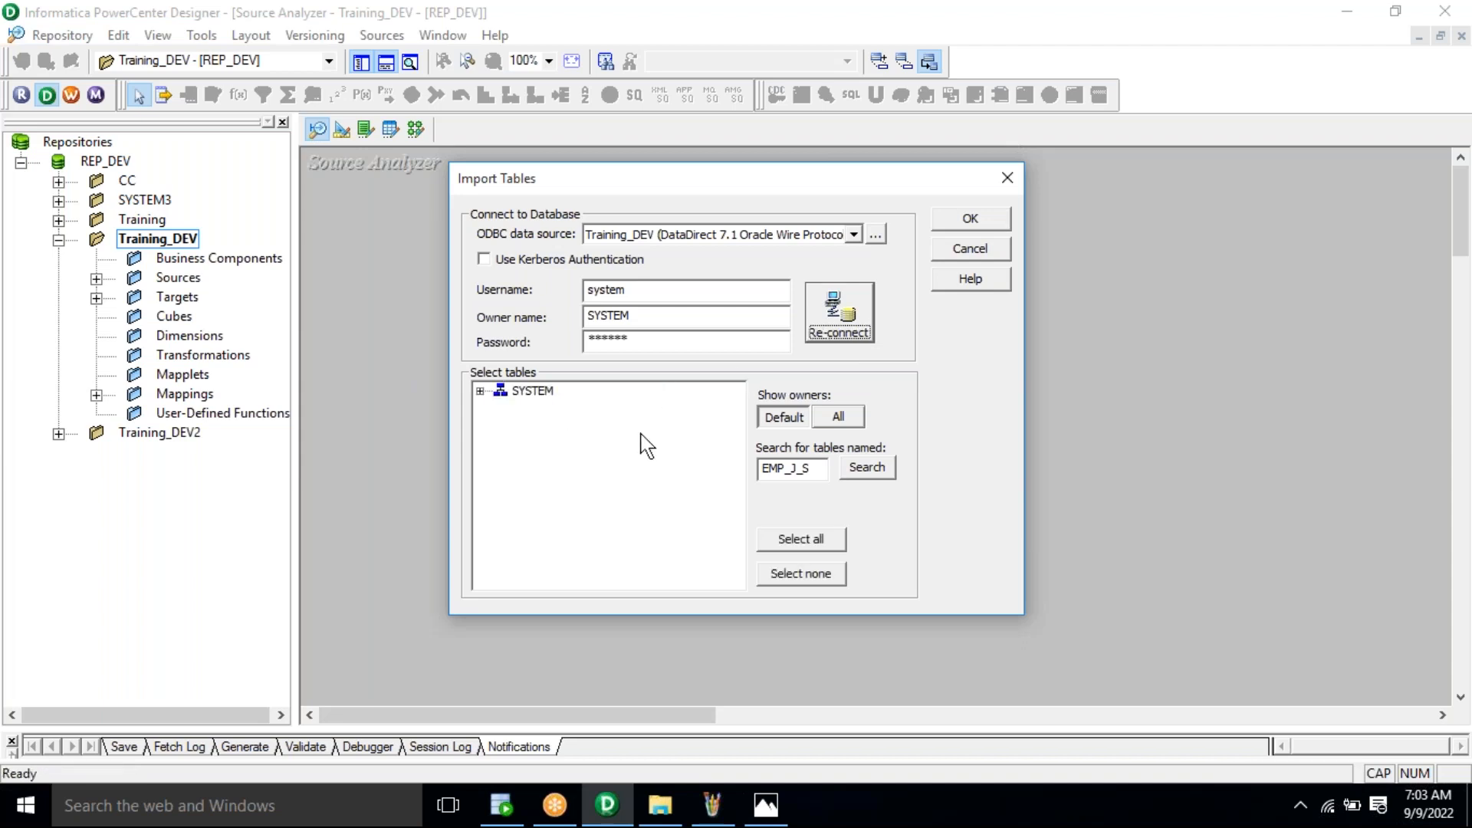
Step: Select EMP_J_S under SYSTEM > SYSTEM TABLES and import it as a source
click(481, 392)
click(500, 408)
click(592, 426)
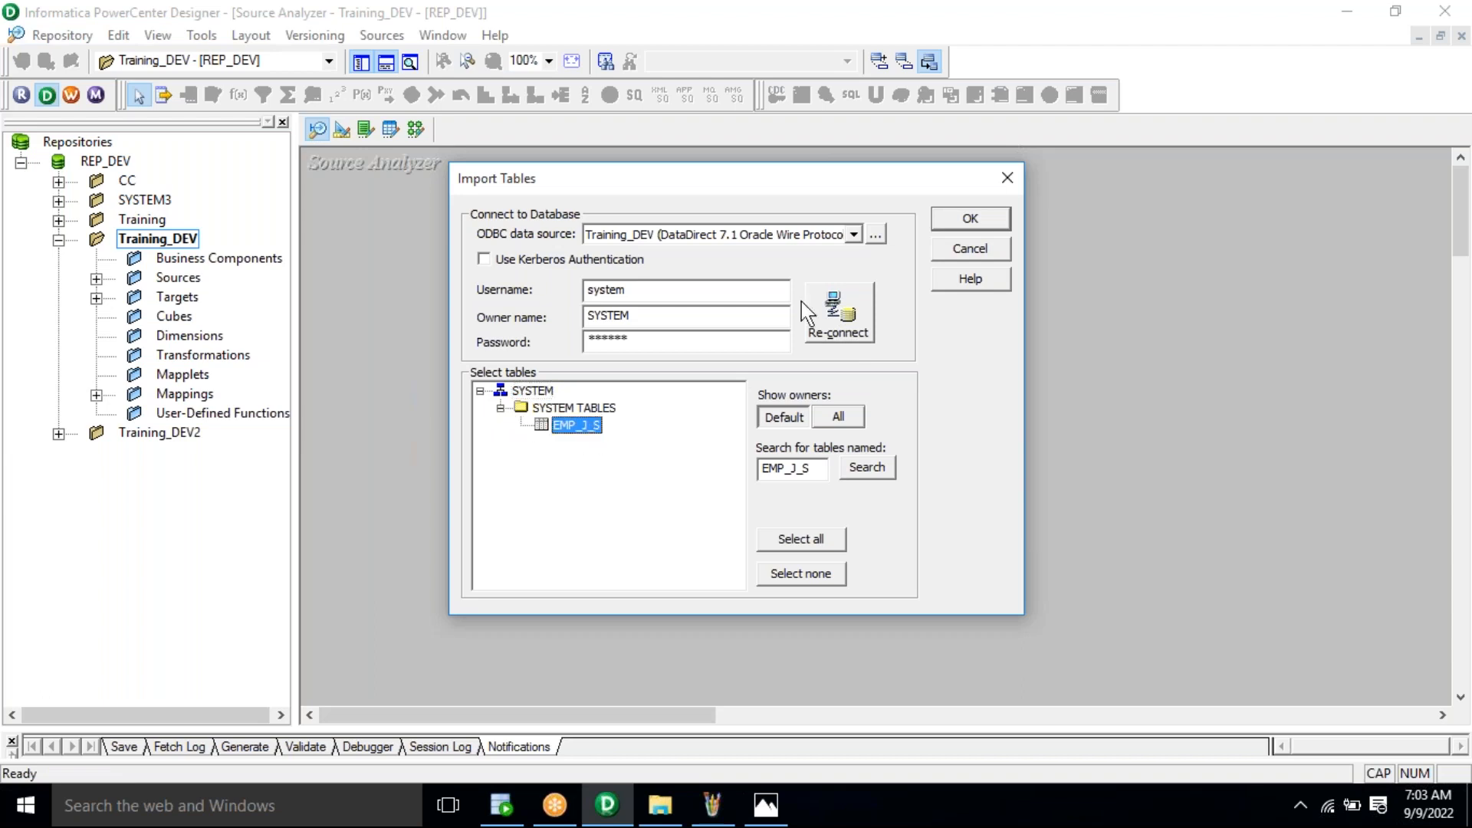
click(977, 219)
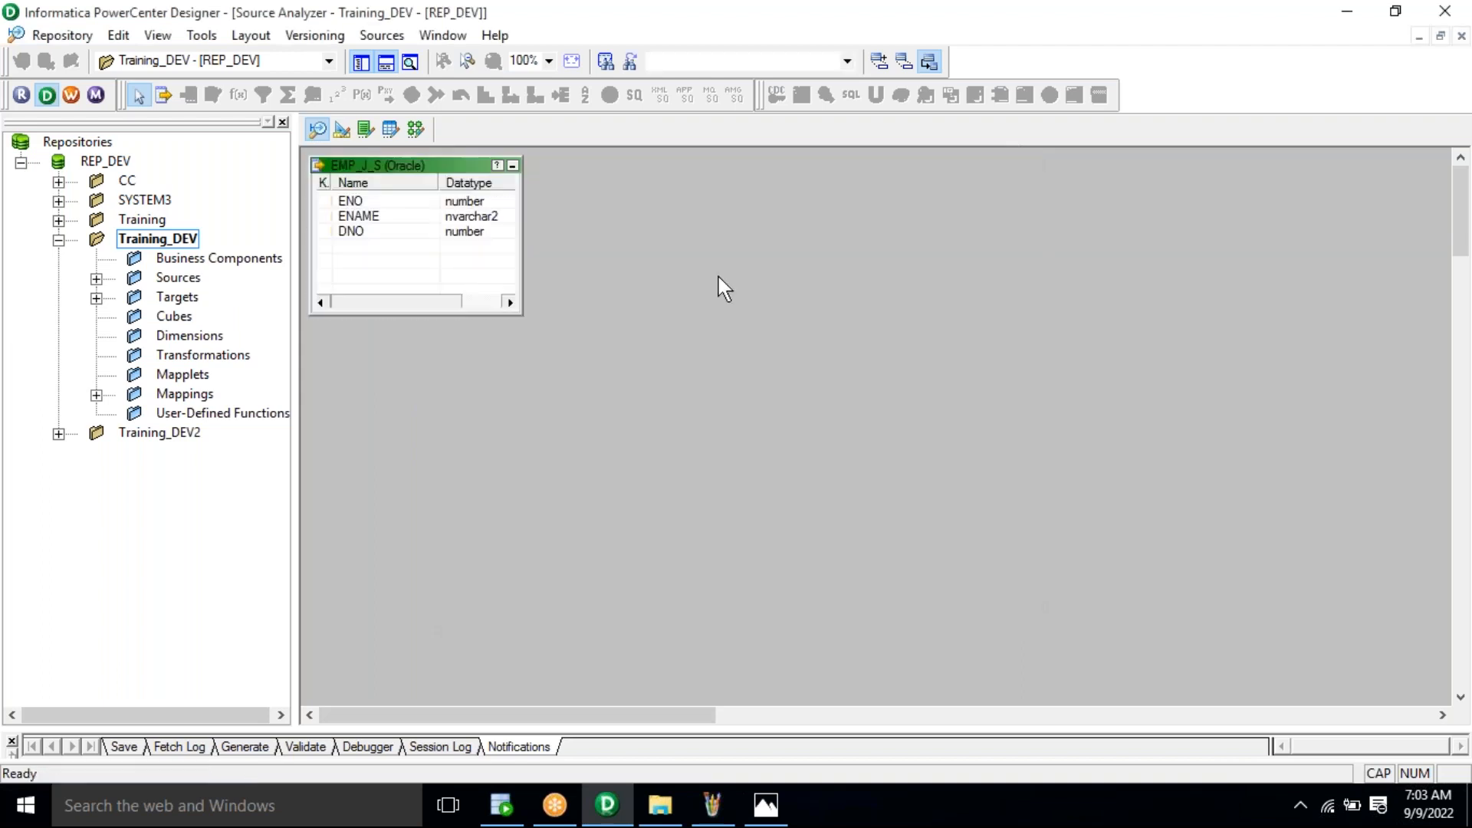
click(382, 37)
Step: Start another database import and copy the DEPT_J_S table name from SQL Developer
click(401, 62)
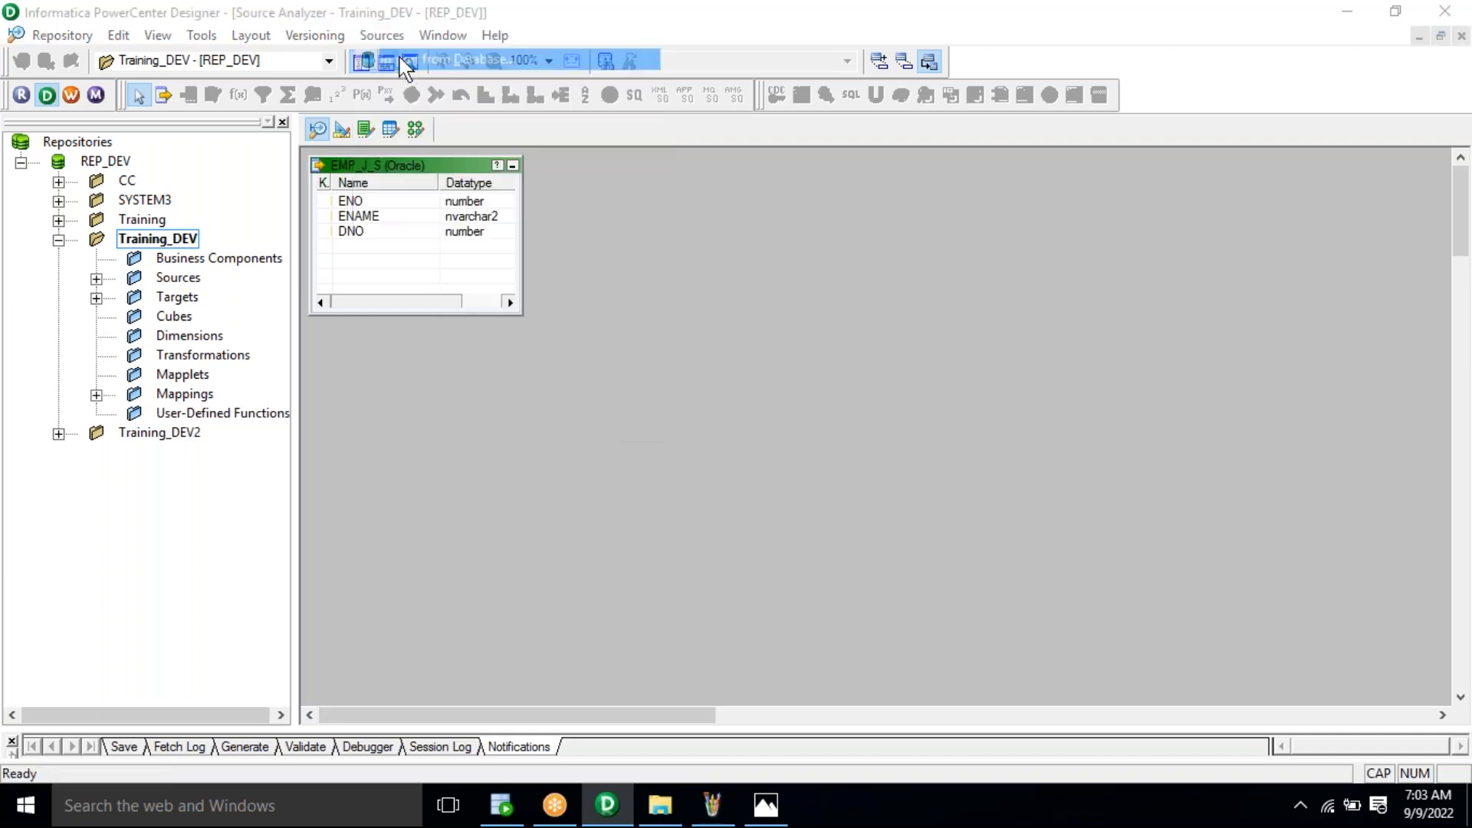
key(alt+Tab)
click(452, 217)
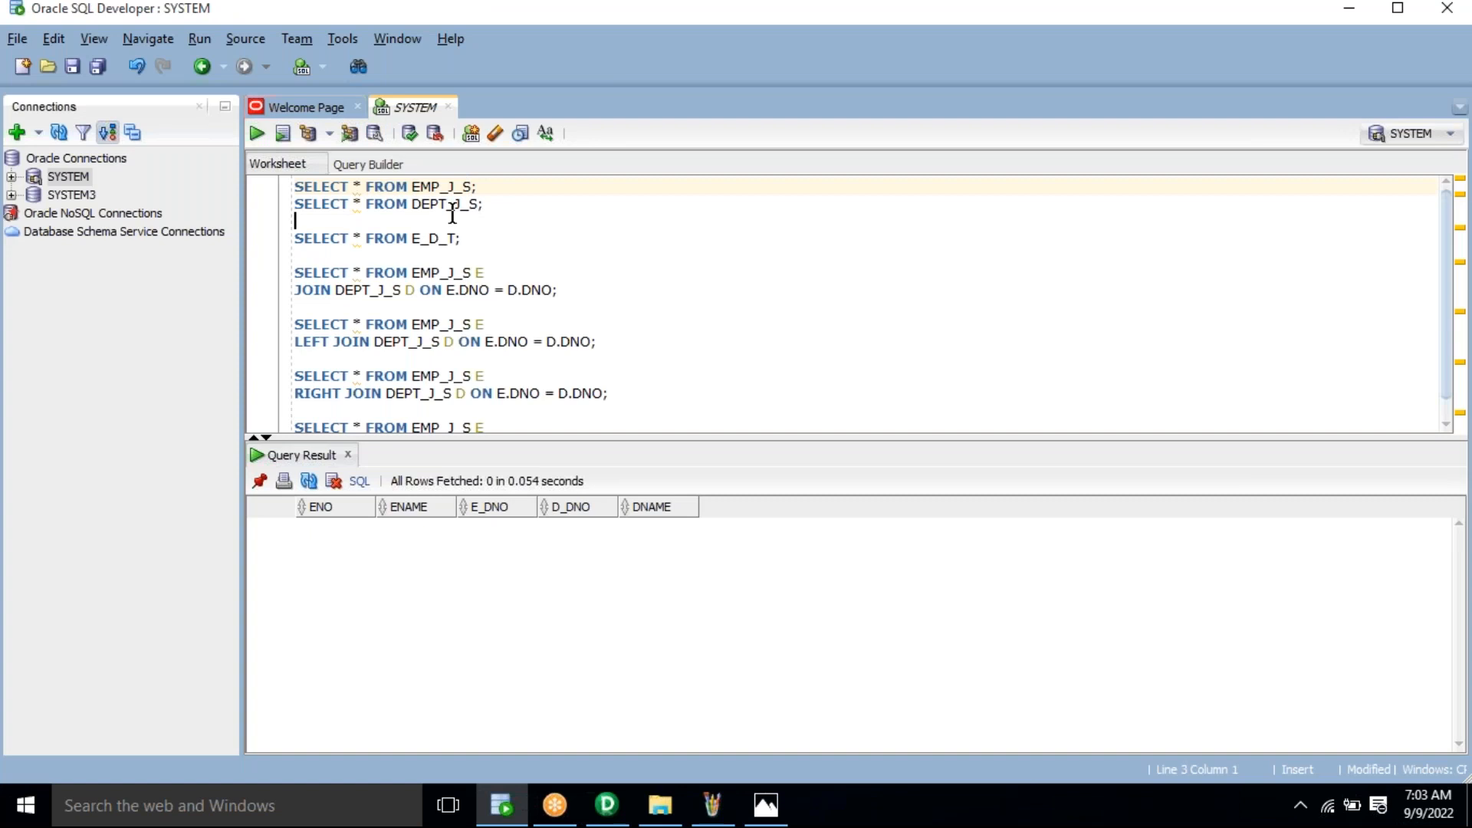
triple_click(441, 206)
click(441, 205)
double_click(441, 206)
key(ctrl+c)
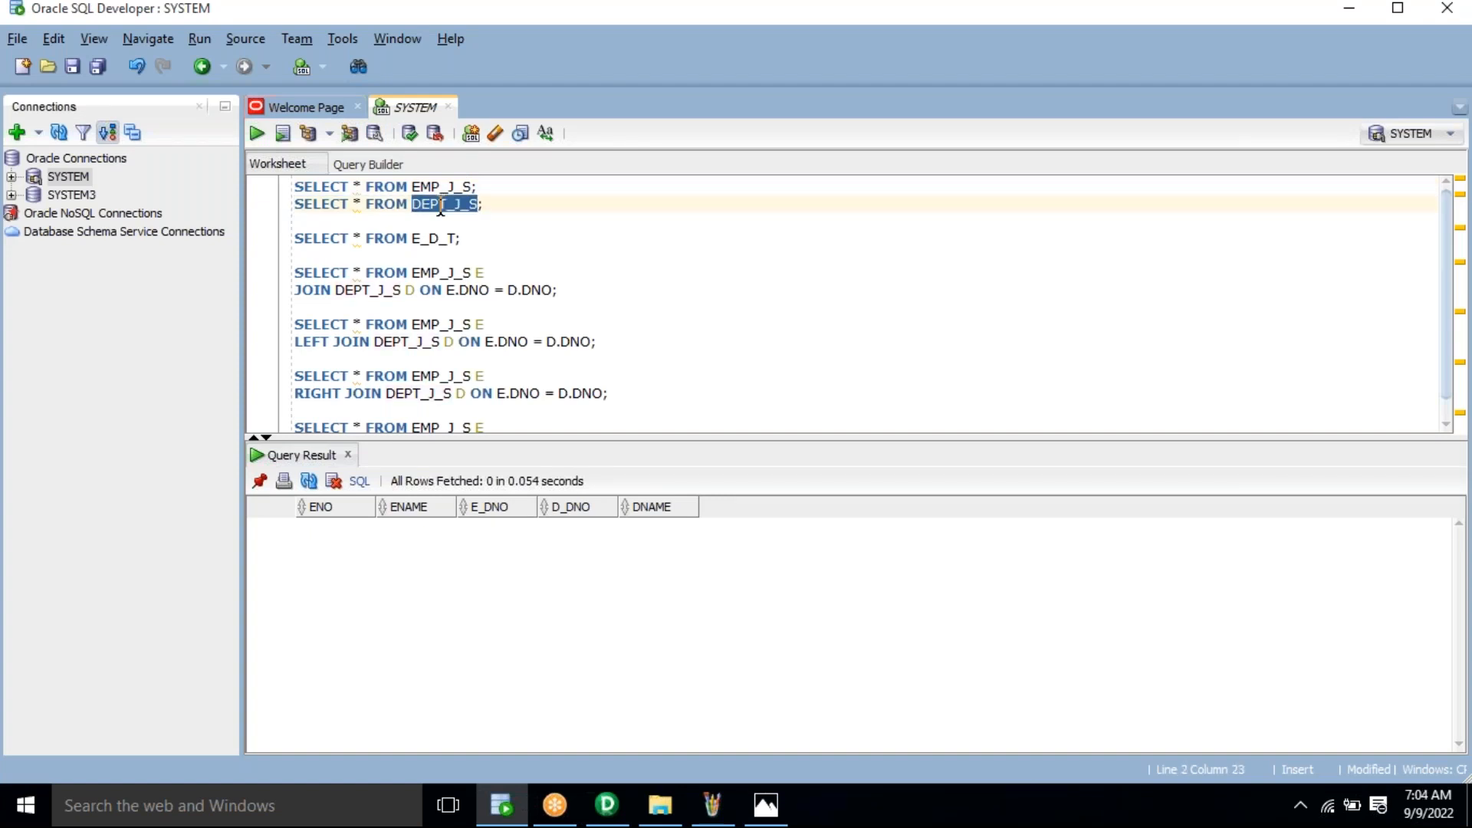
key(alt+Tab)
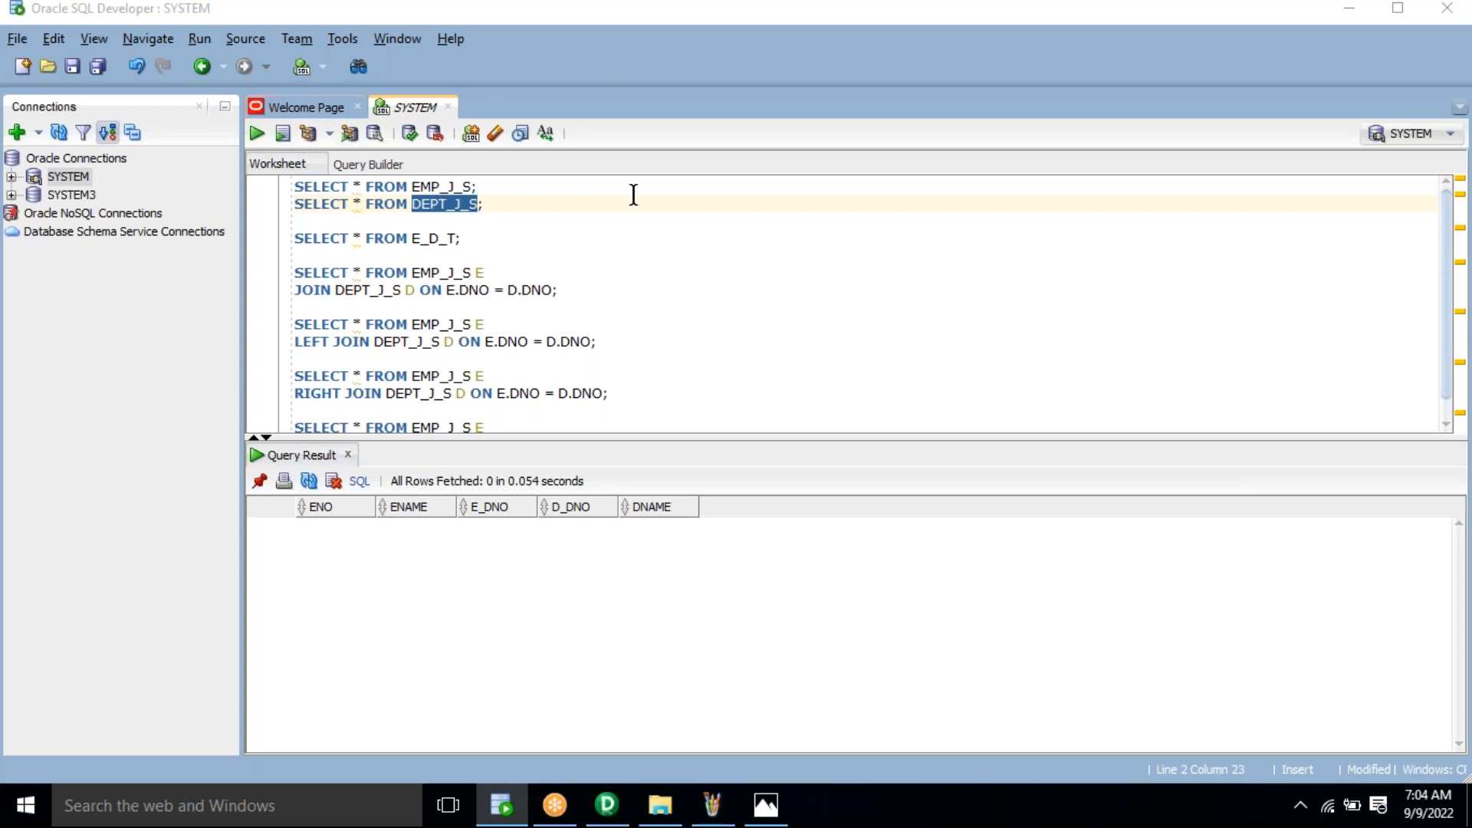
Step: Import DEPT_J_S from SYSTEM > SYSTEM TABLES and place it below EMP_J_S
key(ctrl+v)
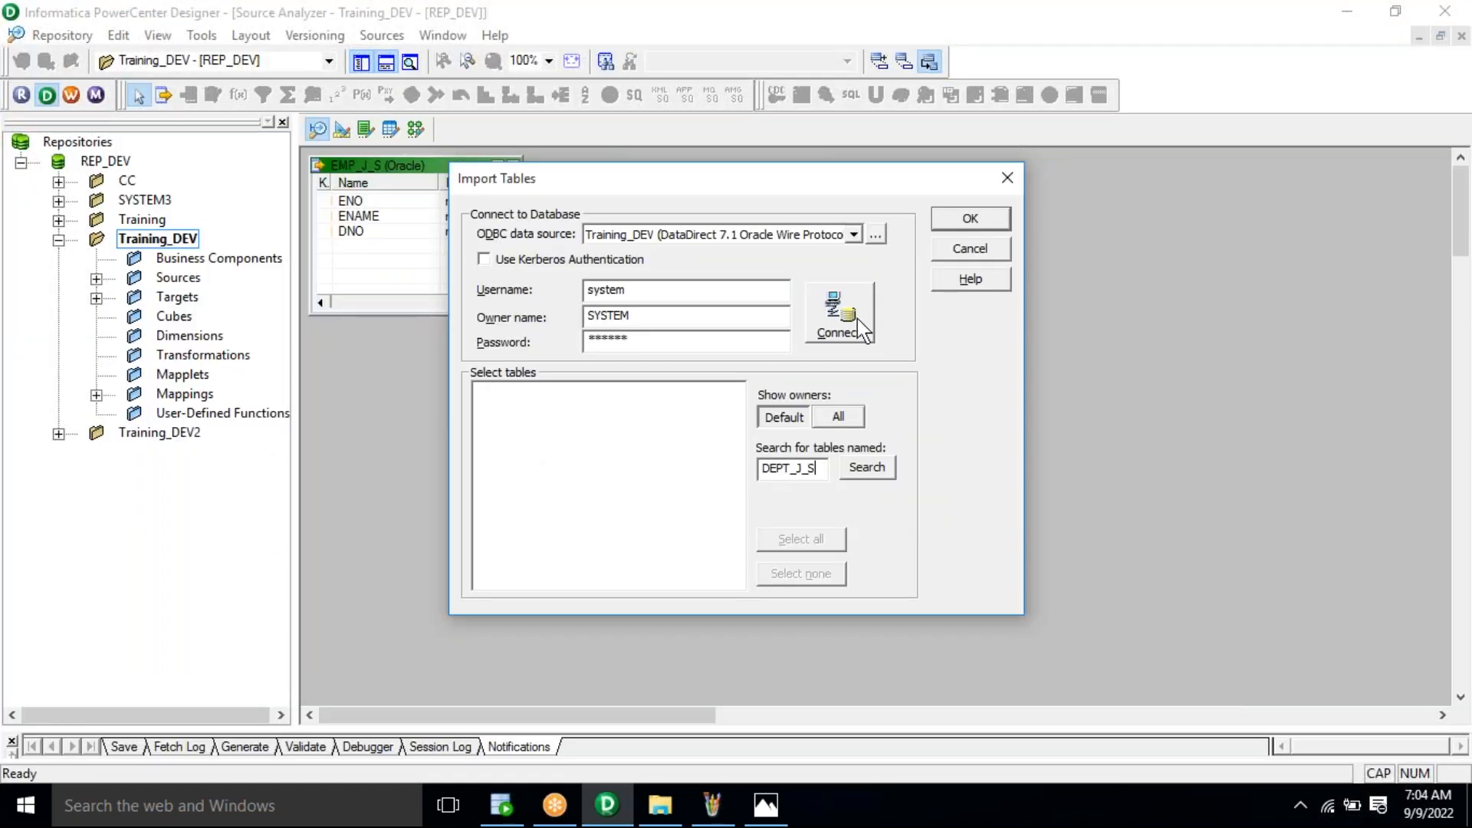
click(857, 319)
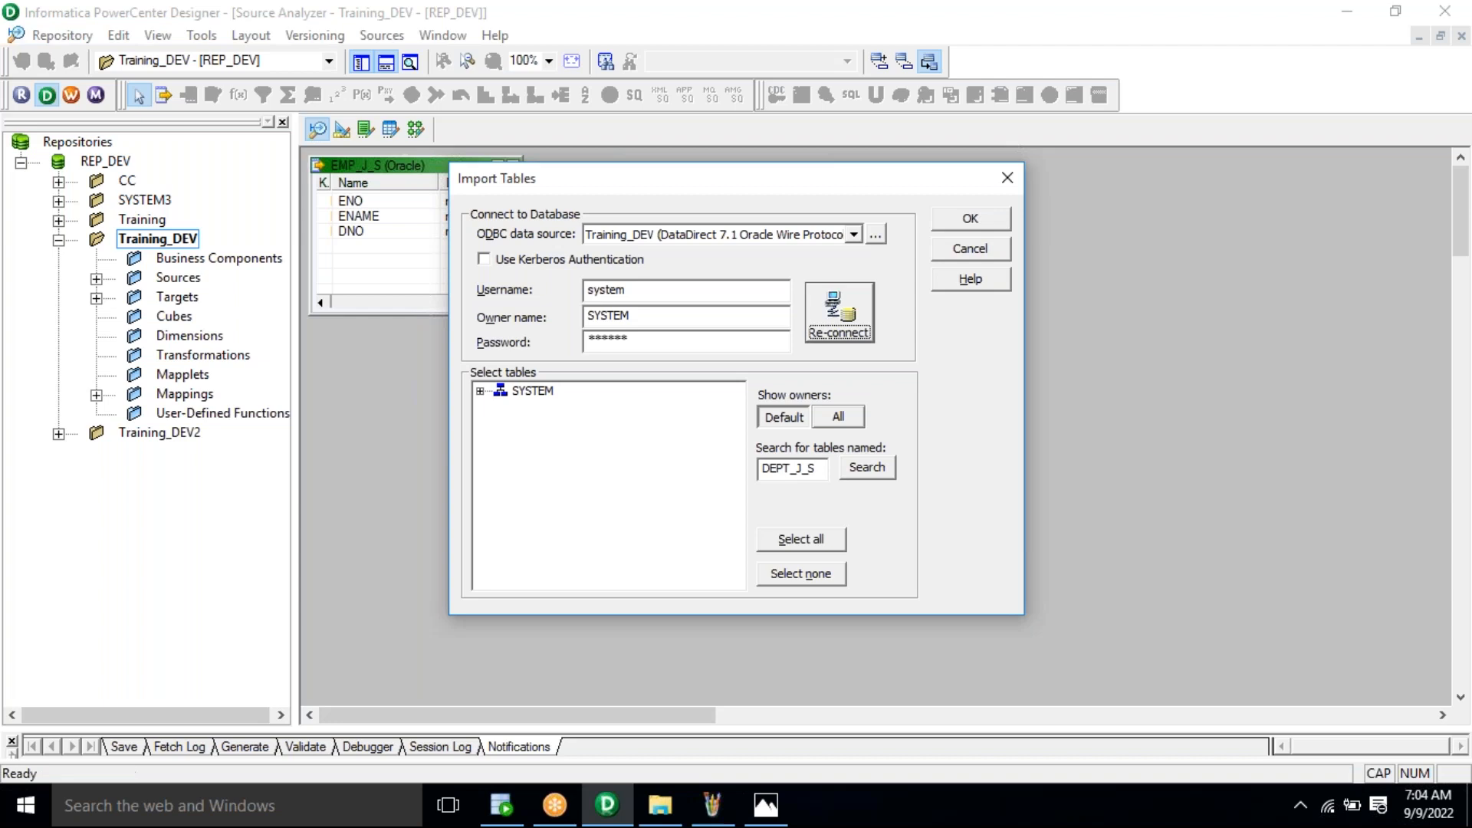
click(480, 392)
click(500, 408)
click(586, 424)
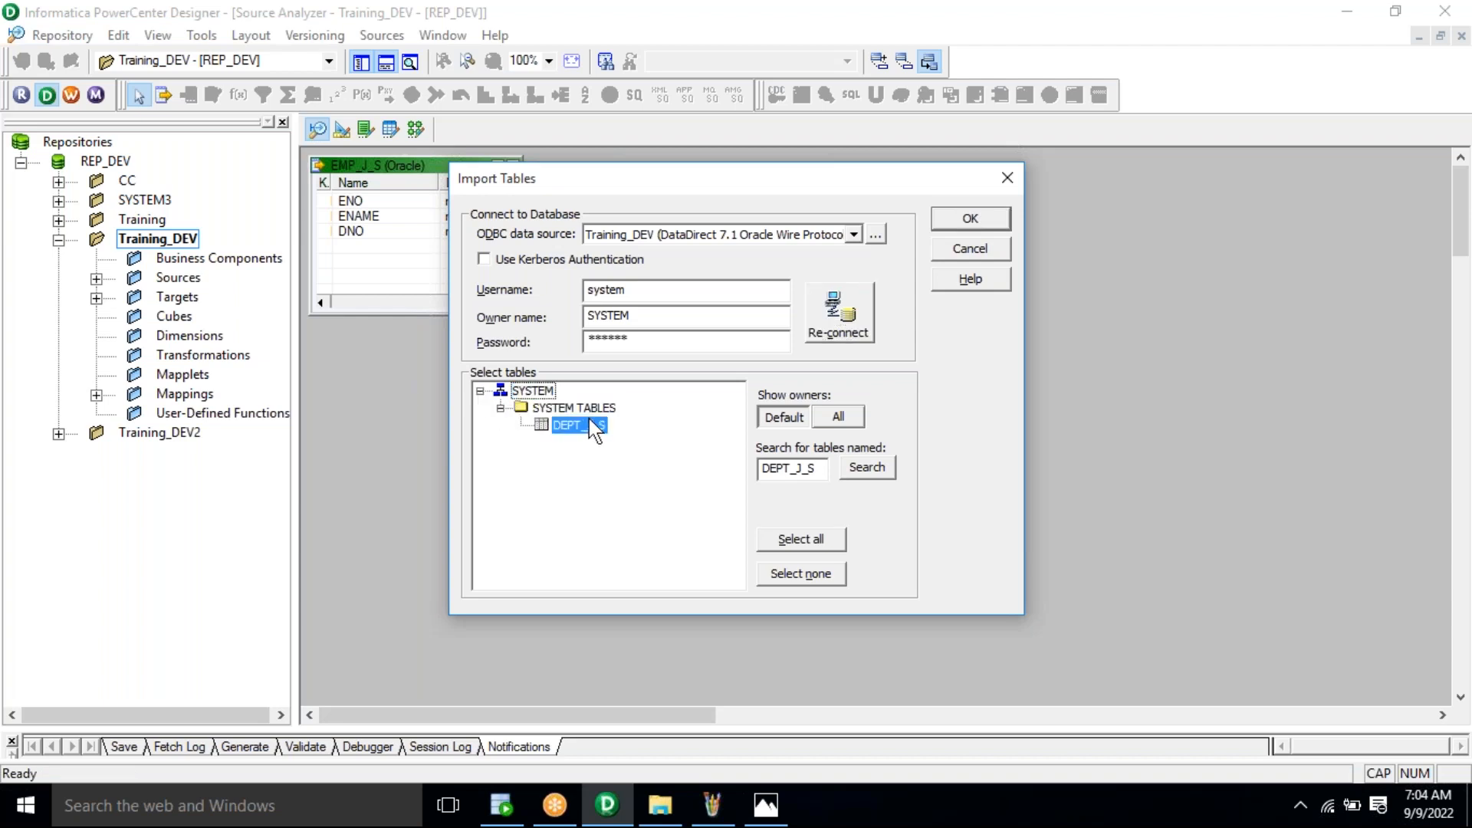
click(970, 219)
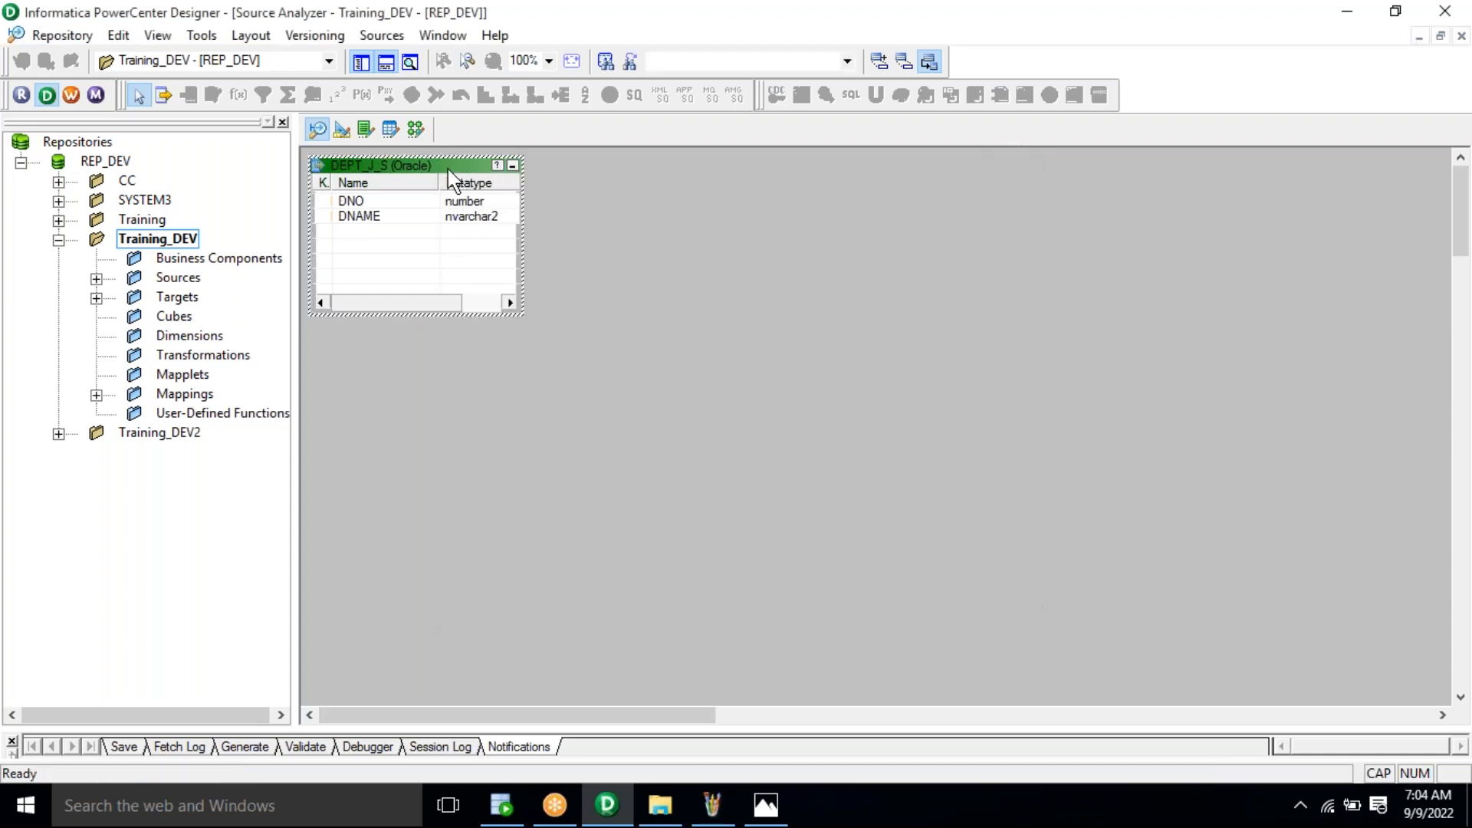
drag(450, 178, 464, 372)
click(618, 359)
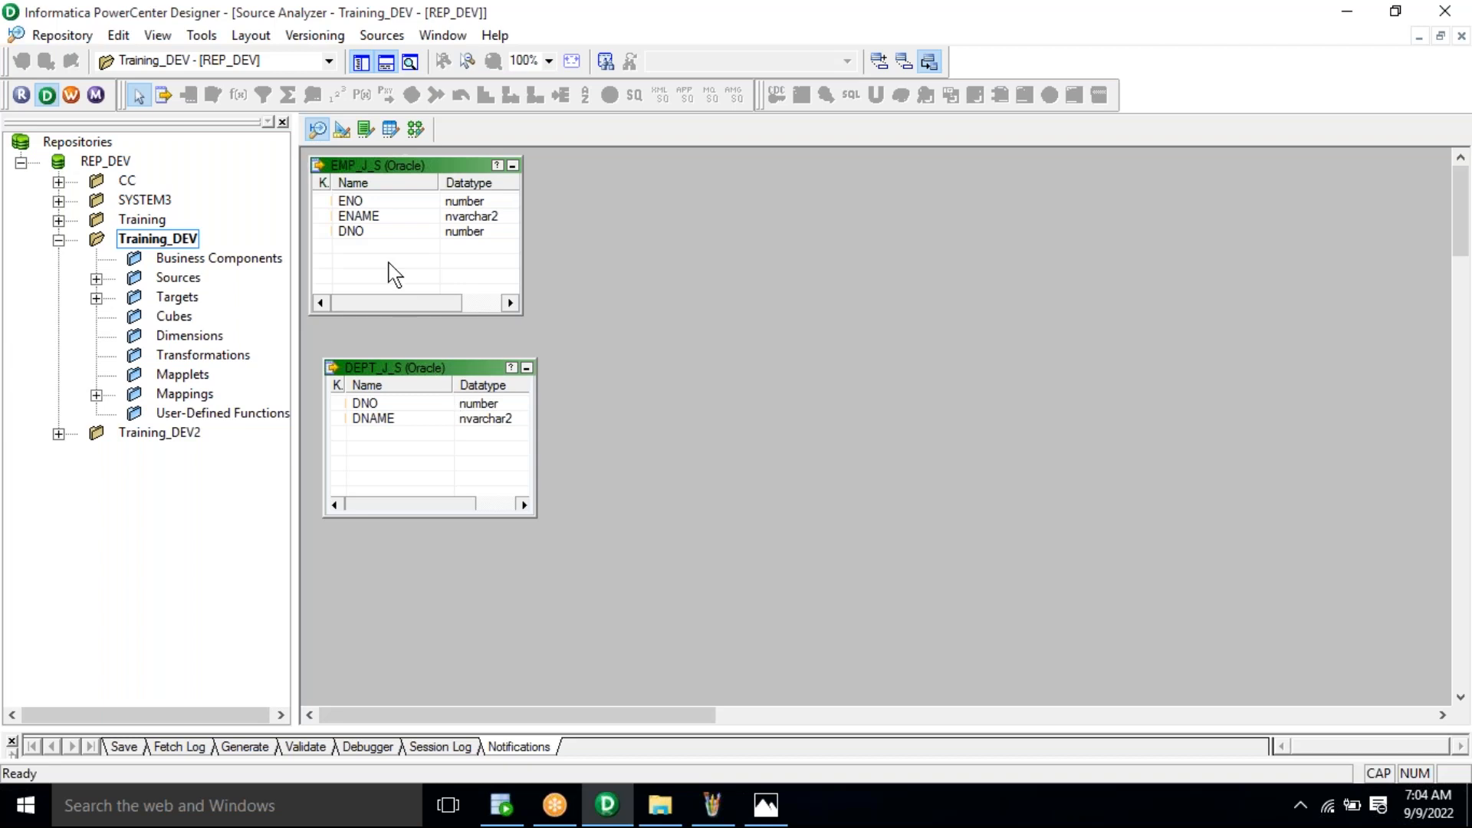
Step: Clear EMP_SEQ_T1 from Target Designer and copy the E_D_T table name from SQL Developer
click(343, 131)
right_click(611, 242)
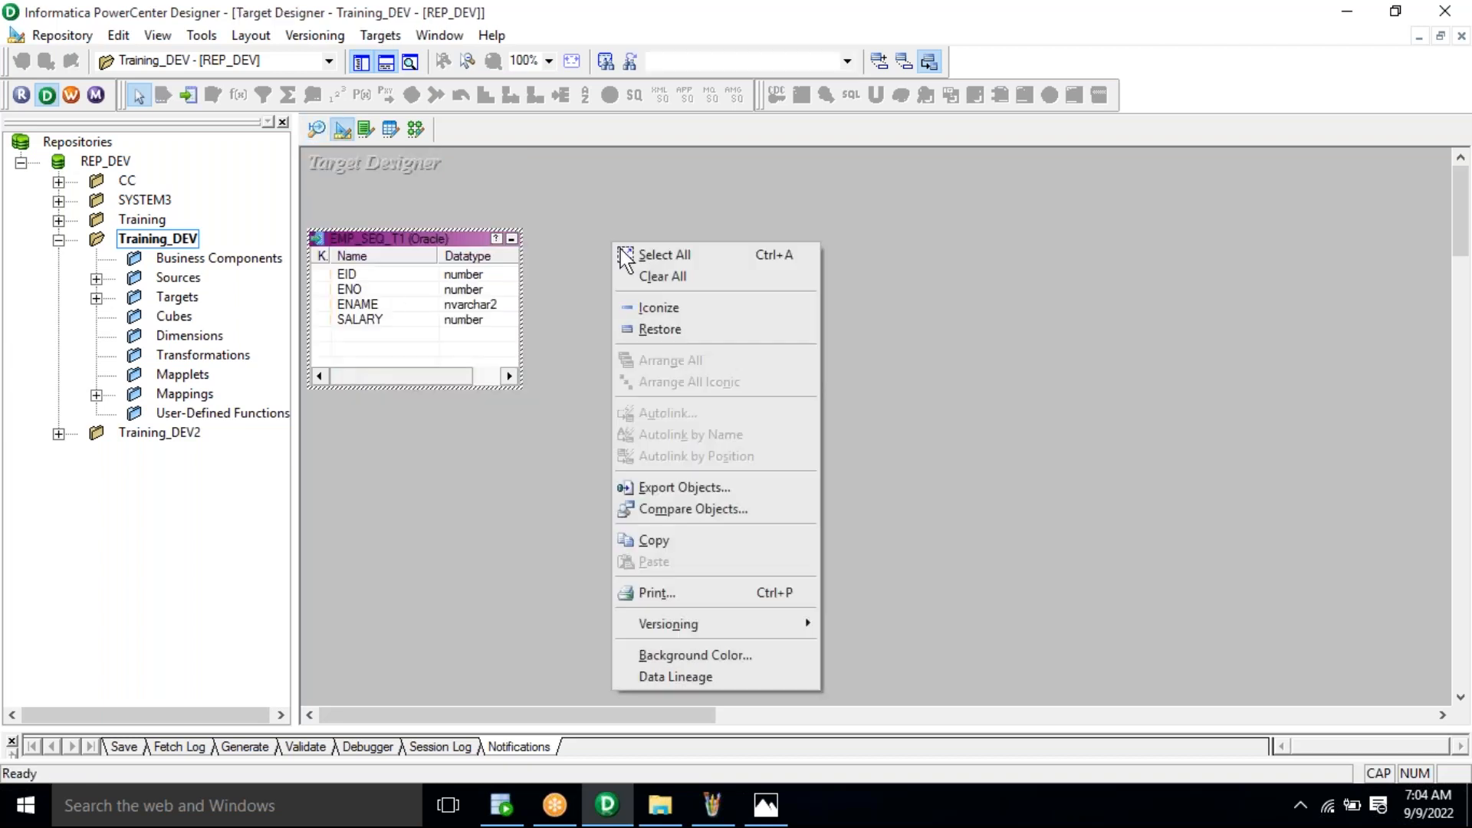
click(675, 281)
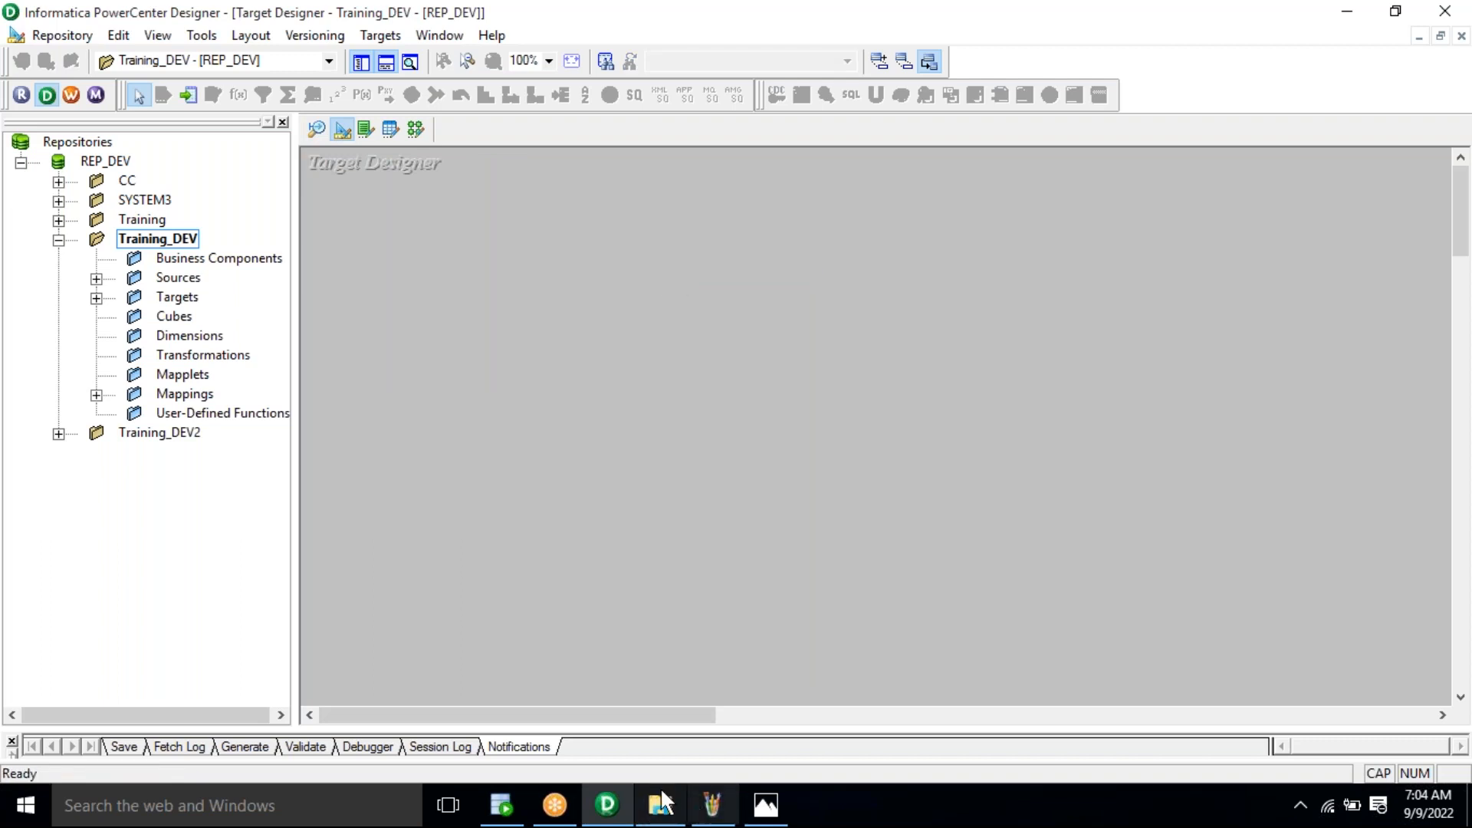
click(510, 819)
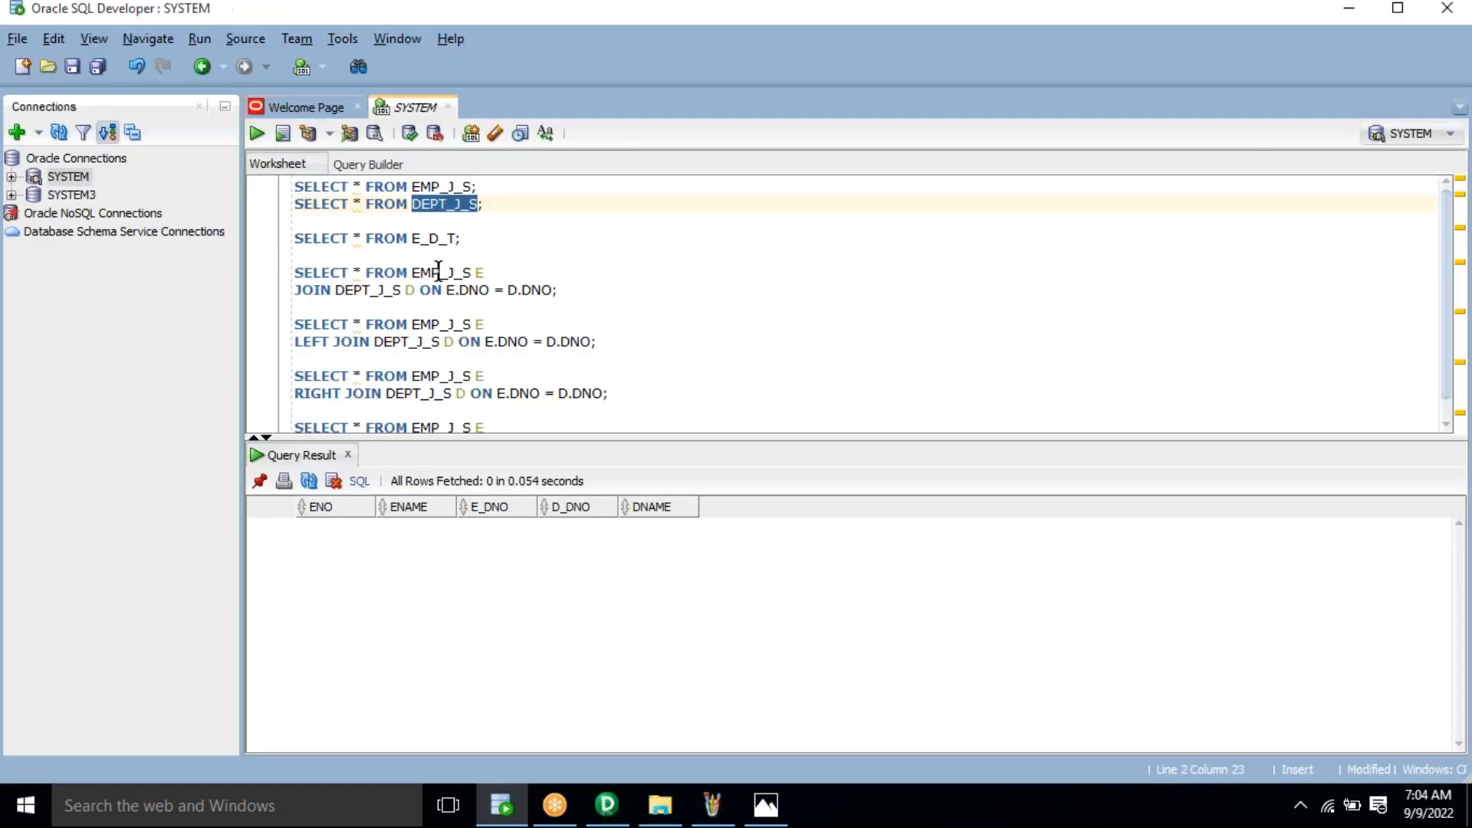
click(434, 239)
double_click(434, 239)
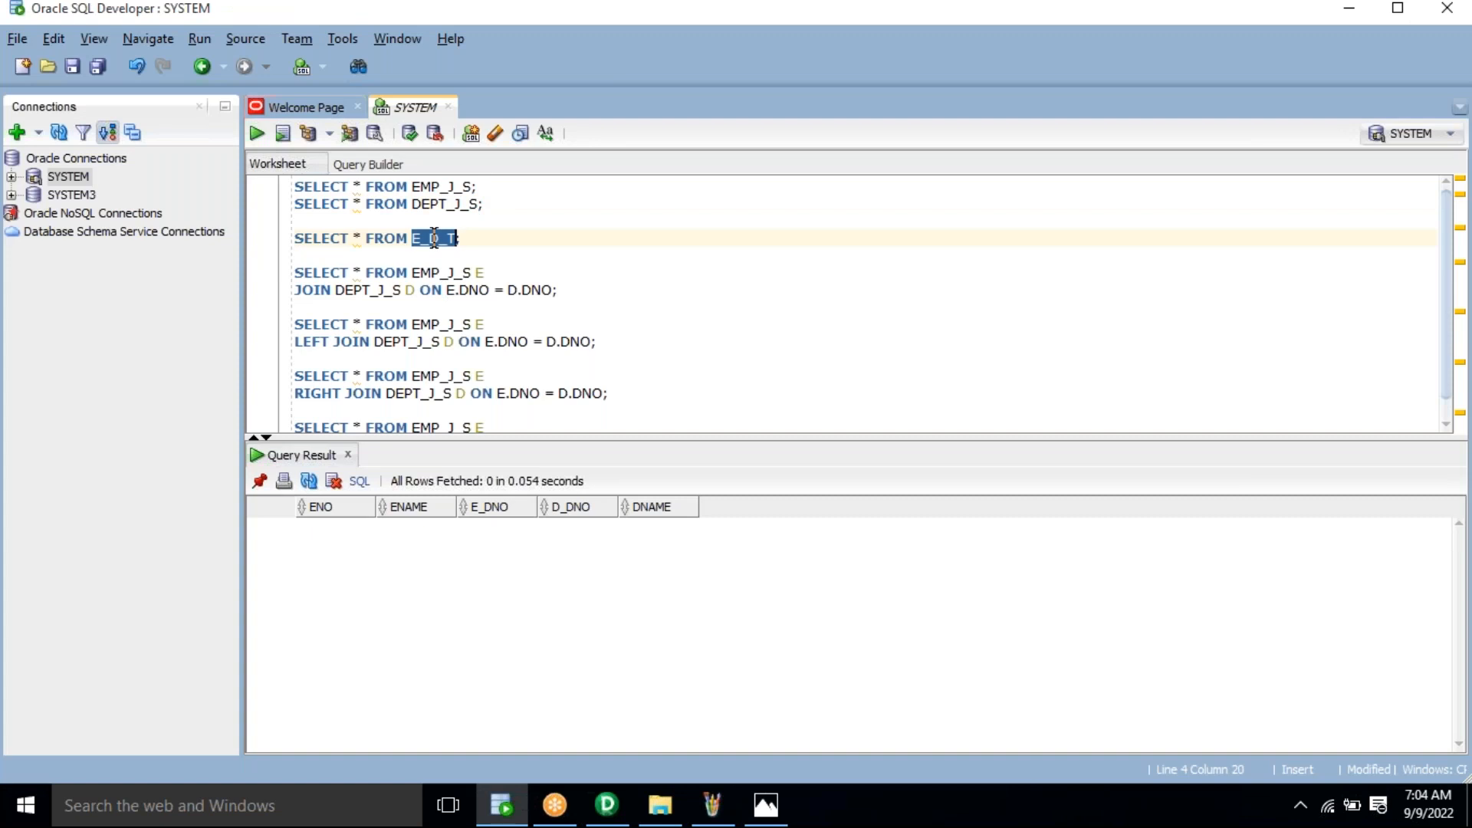
key(alt+Tab)
Step: Start a target import, search for E_D_T, and connect using the database password
click(375, 39)
click(379, 54)
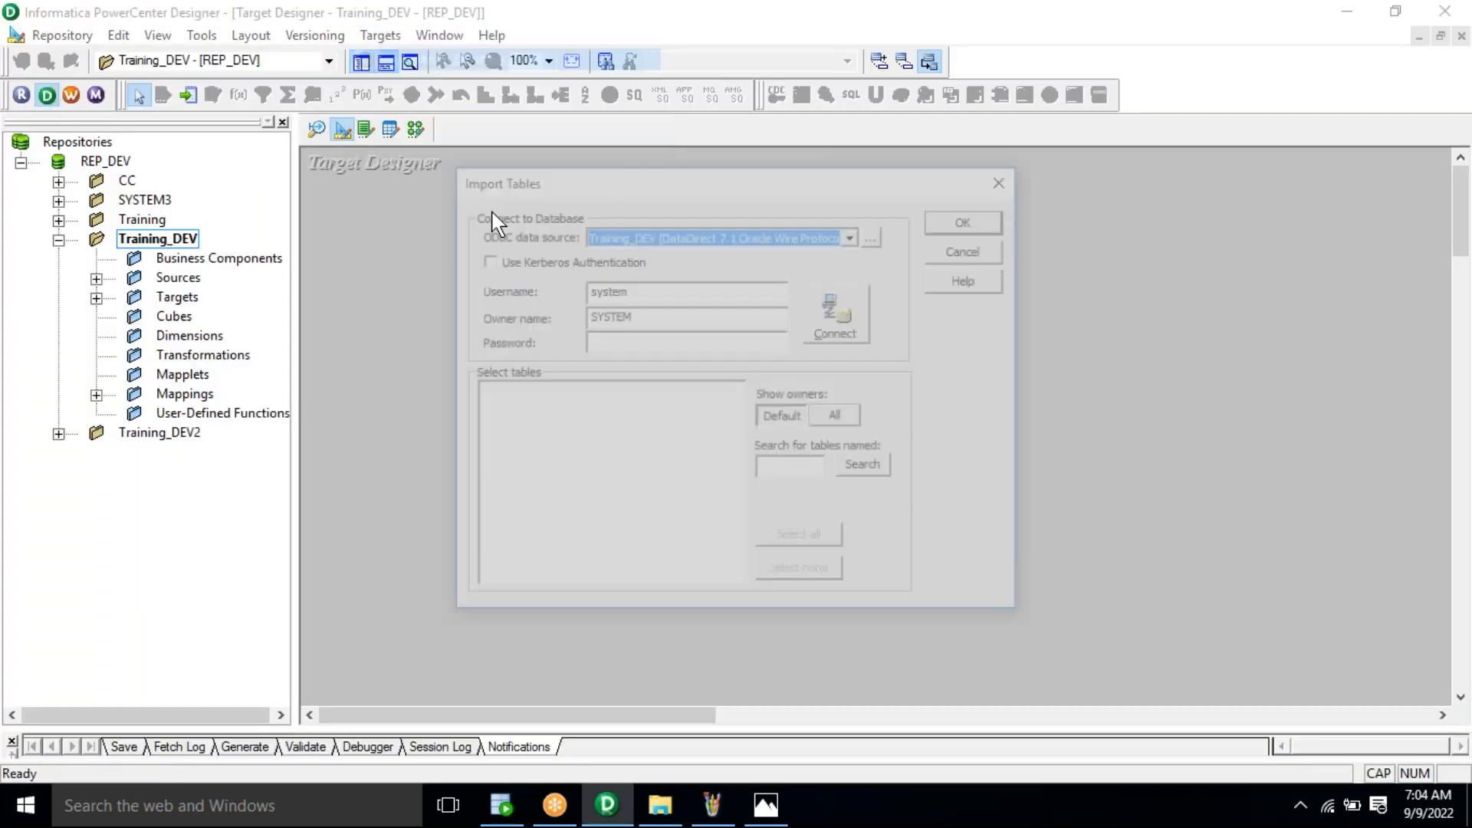
click(790, 466)
key(ctrl+v)
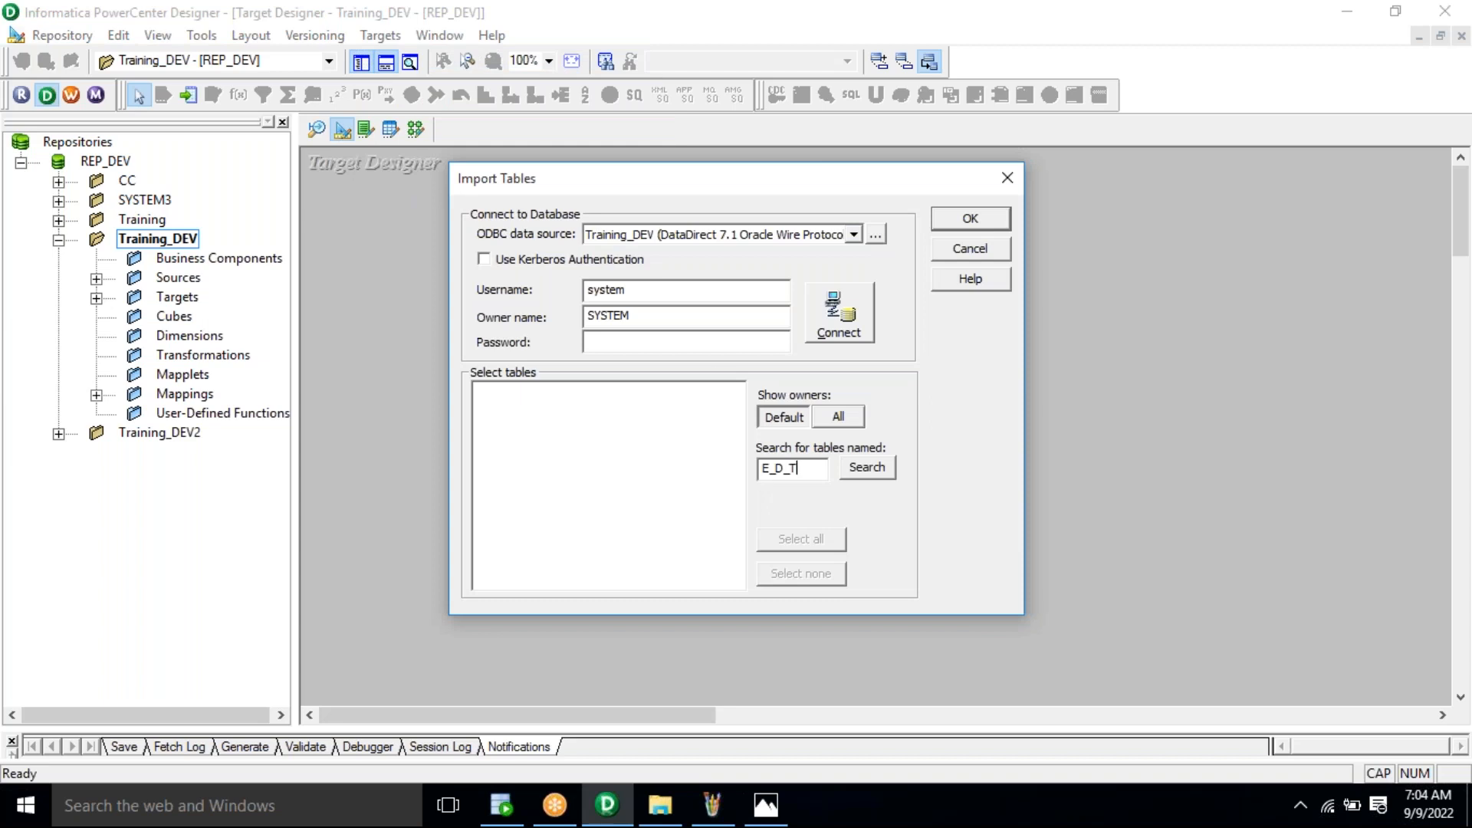
double_click(608, 290)
key(Tab)
key(Tab)
text(******)
click(861, 312)
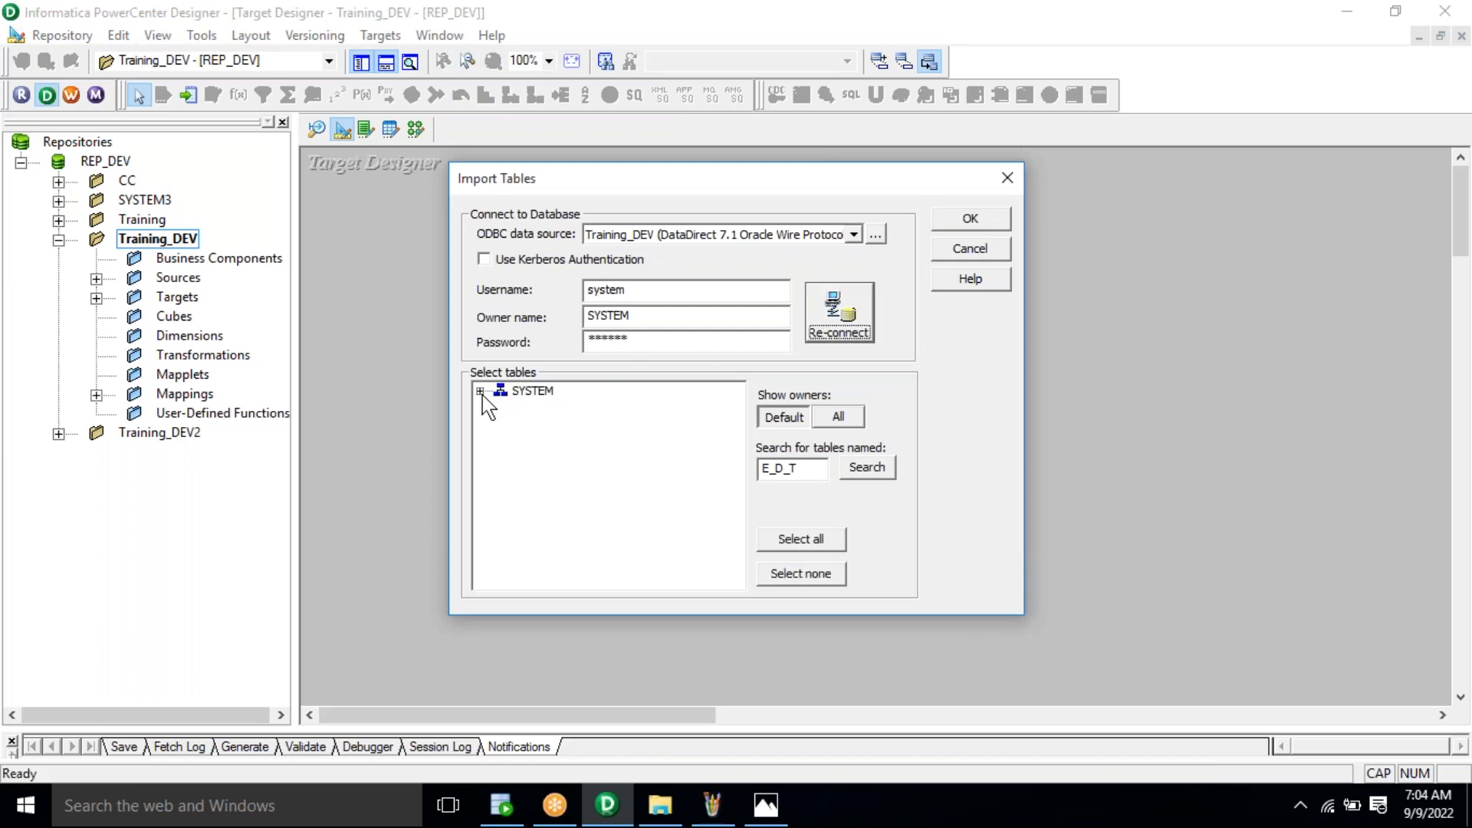
Step: Import E_D_T from SYSTEM > SYSTEM TABLES as a target, then go to Mapping Designer
click(480, 391)
click(501, 426)
click(572, 443)
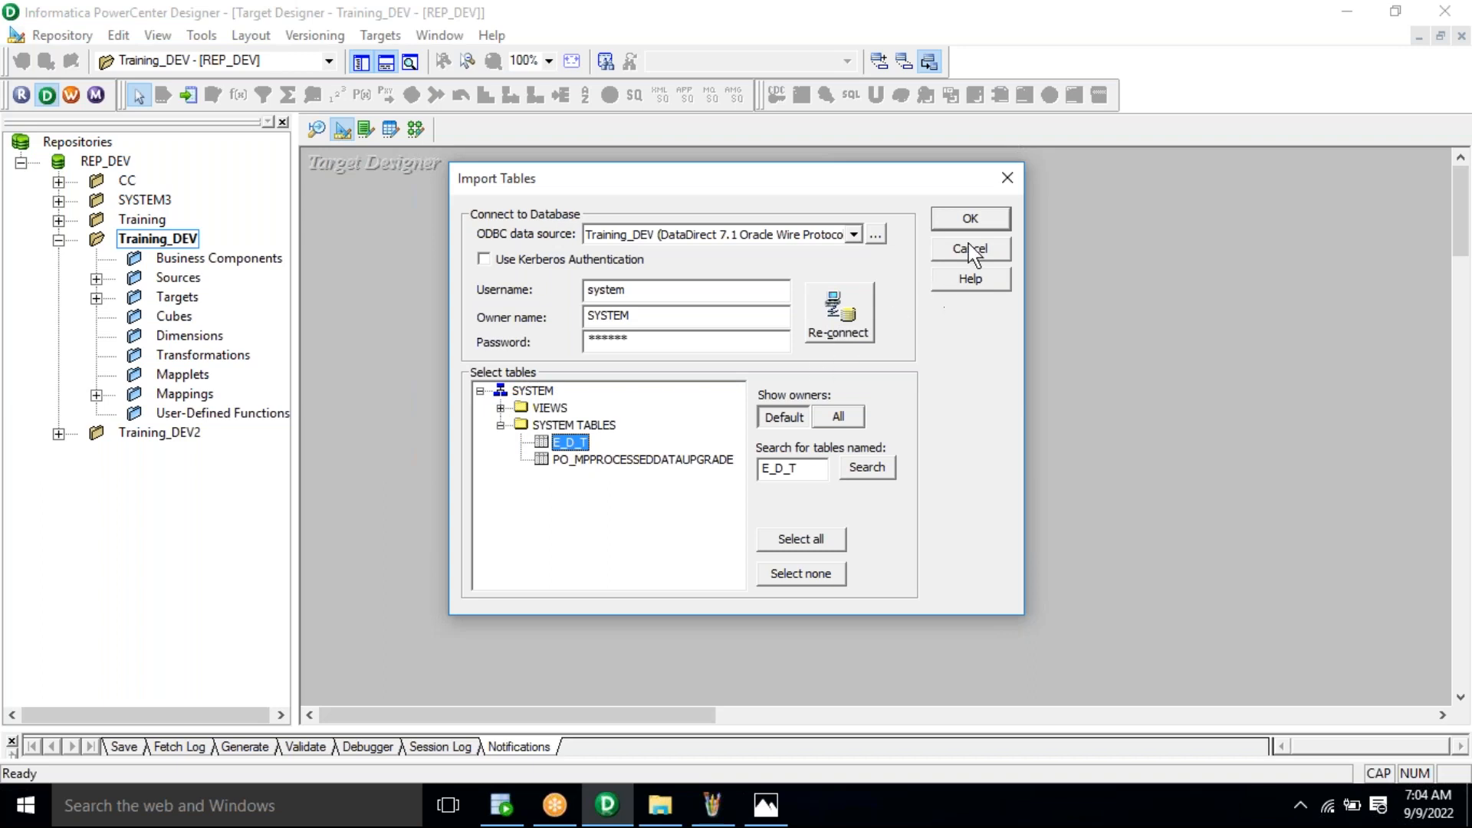
click(990, 220)
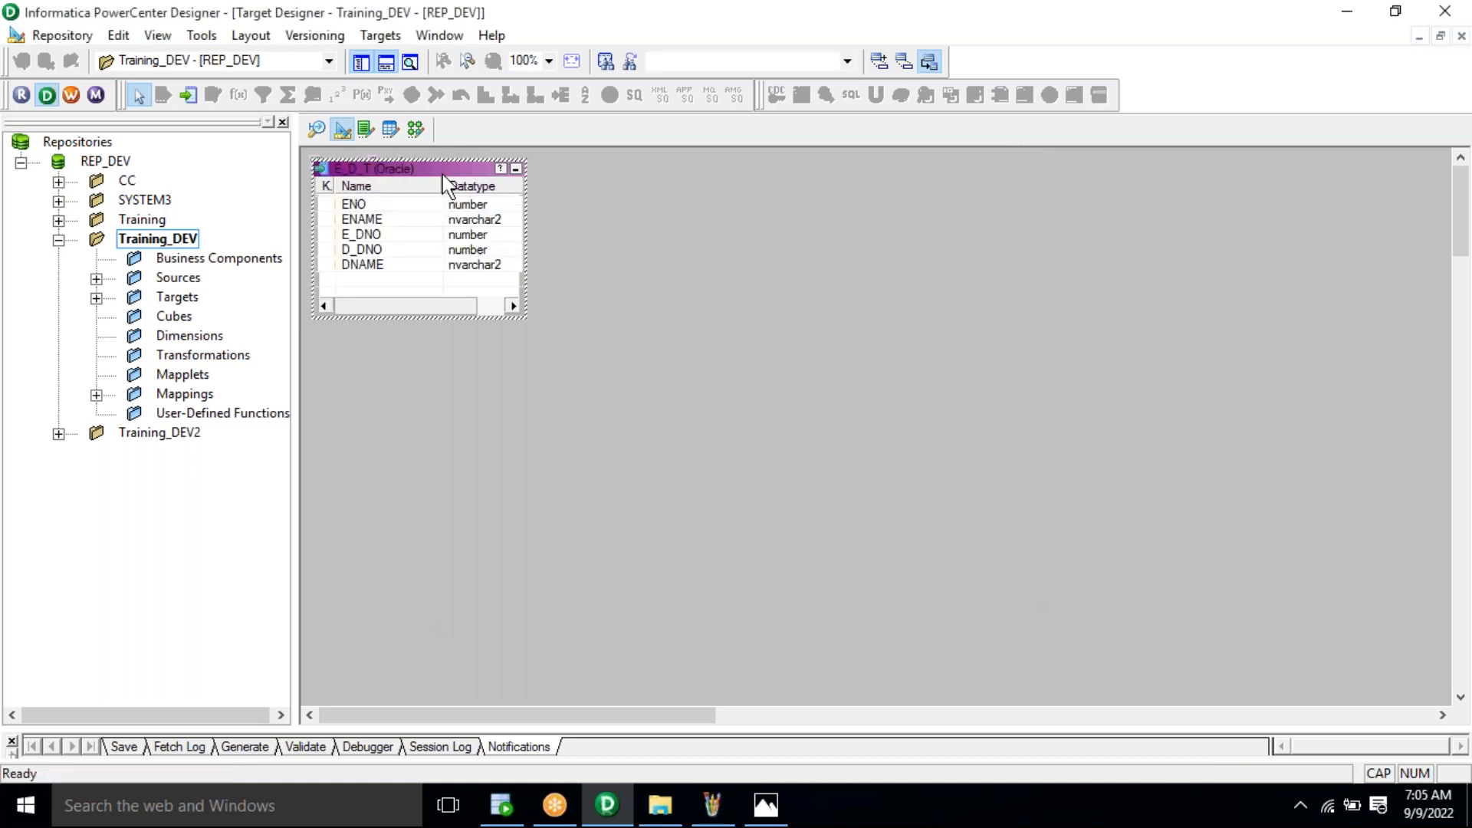
click(627, 227)
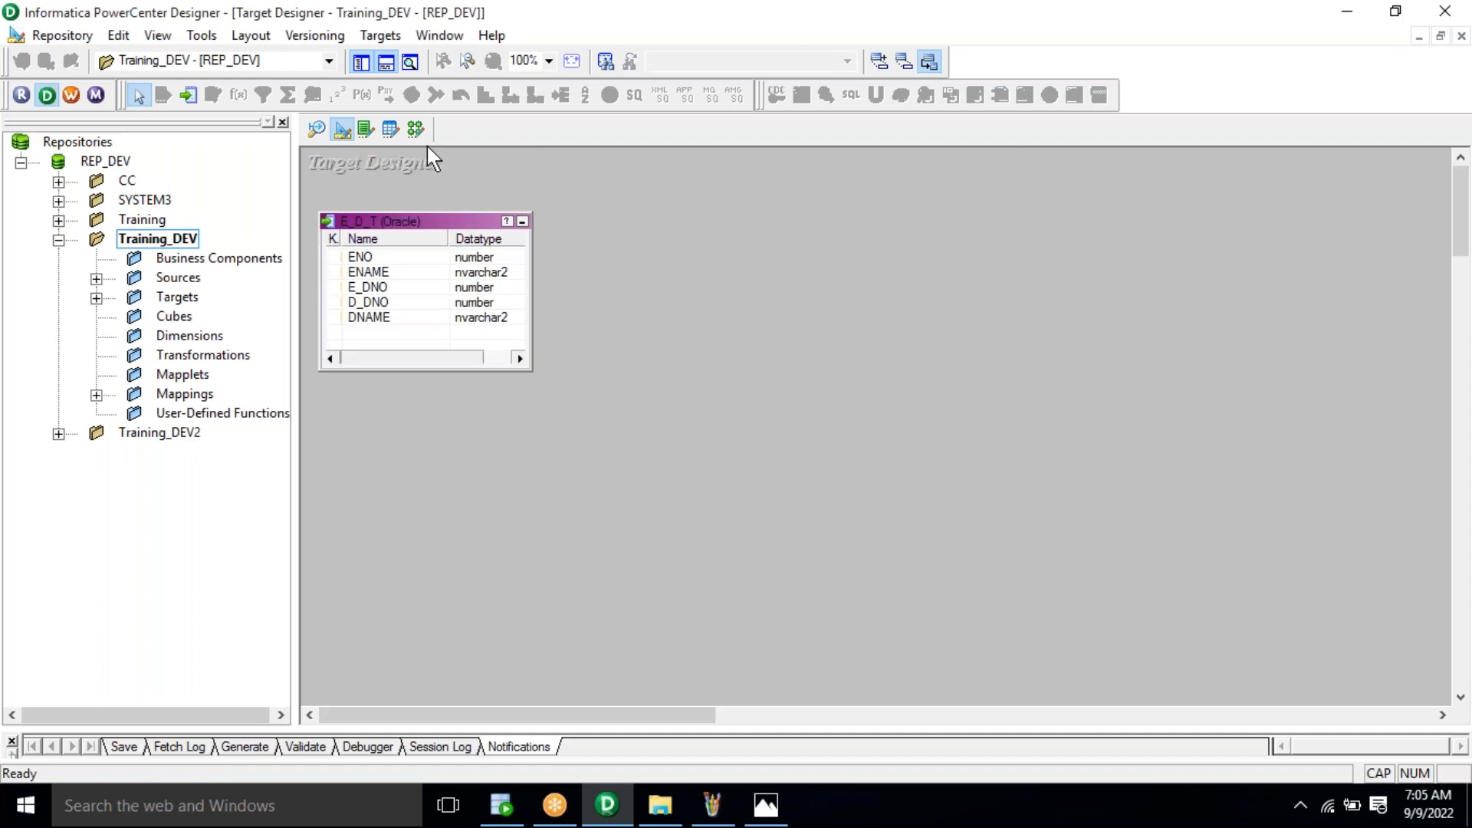
click(414, 128)
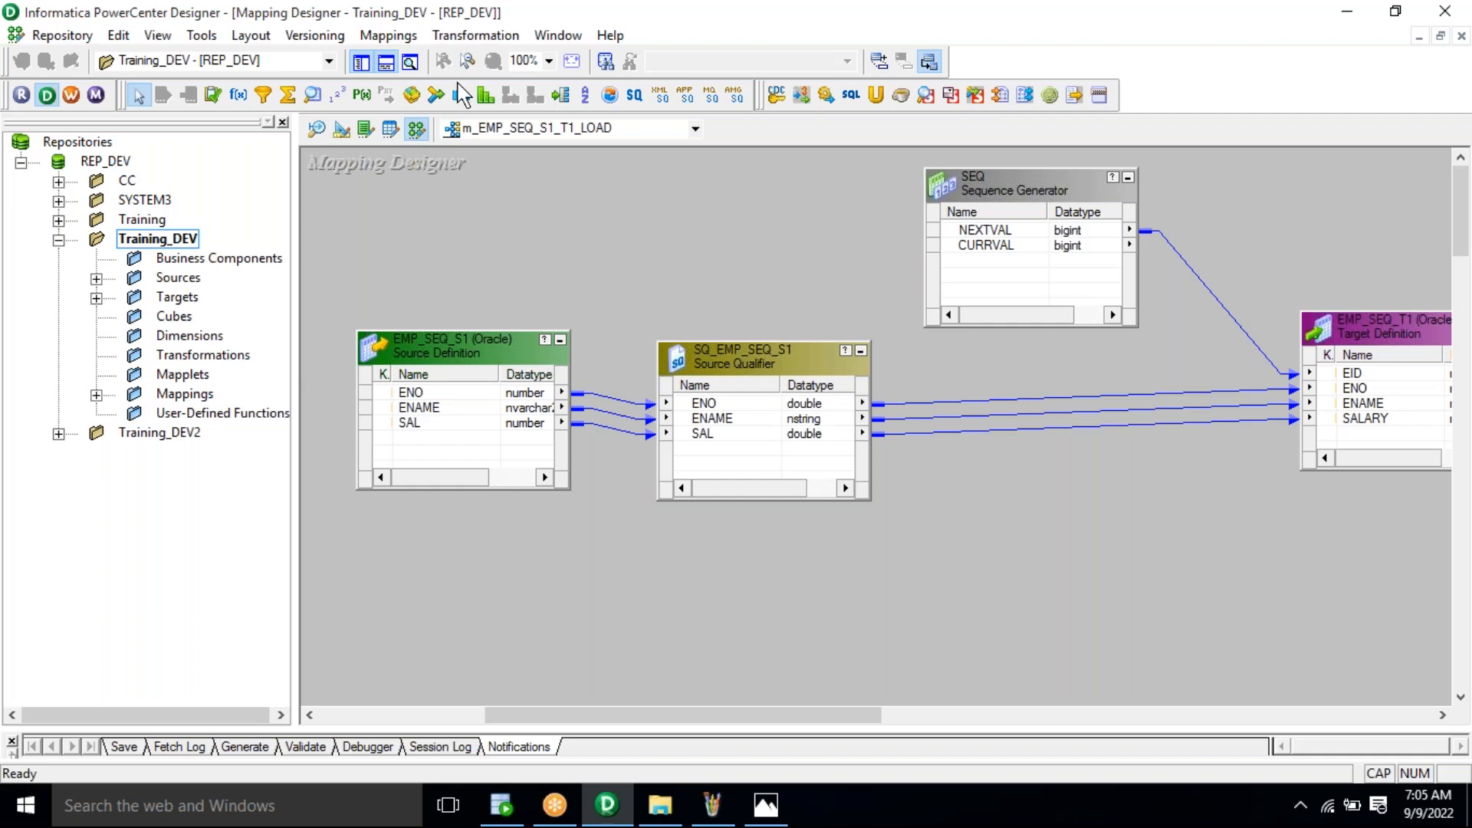
Step: Create a new mapping named m_EMP_DEPT_JOIN_S_T_LOAD
click(398, 39)
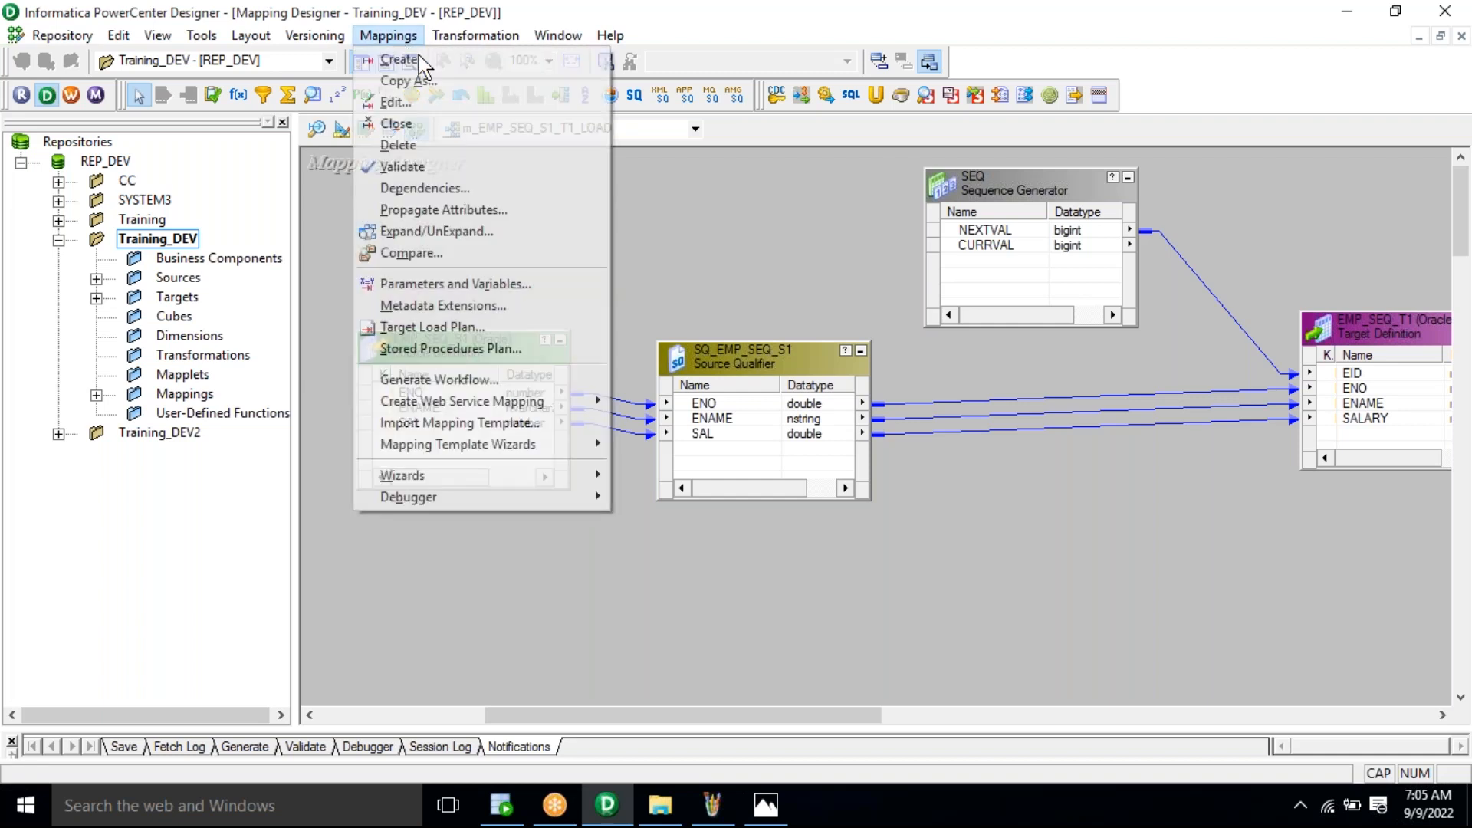
click(422, 60)
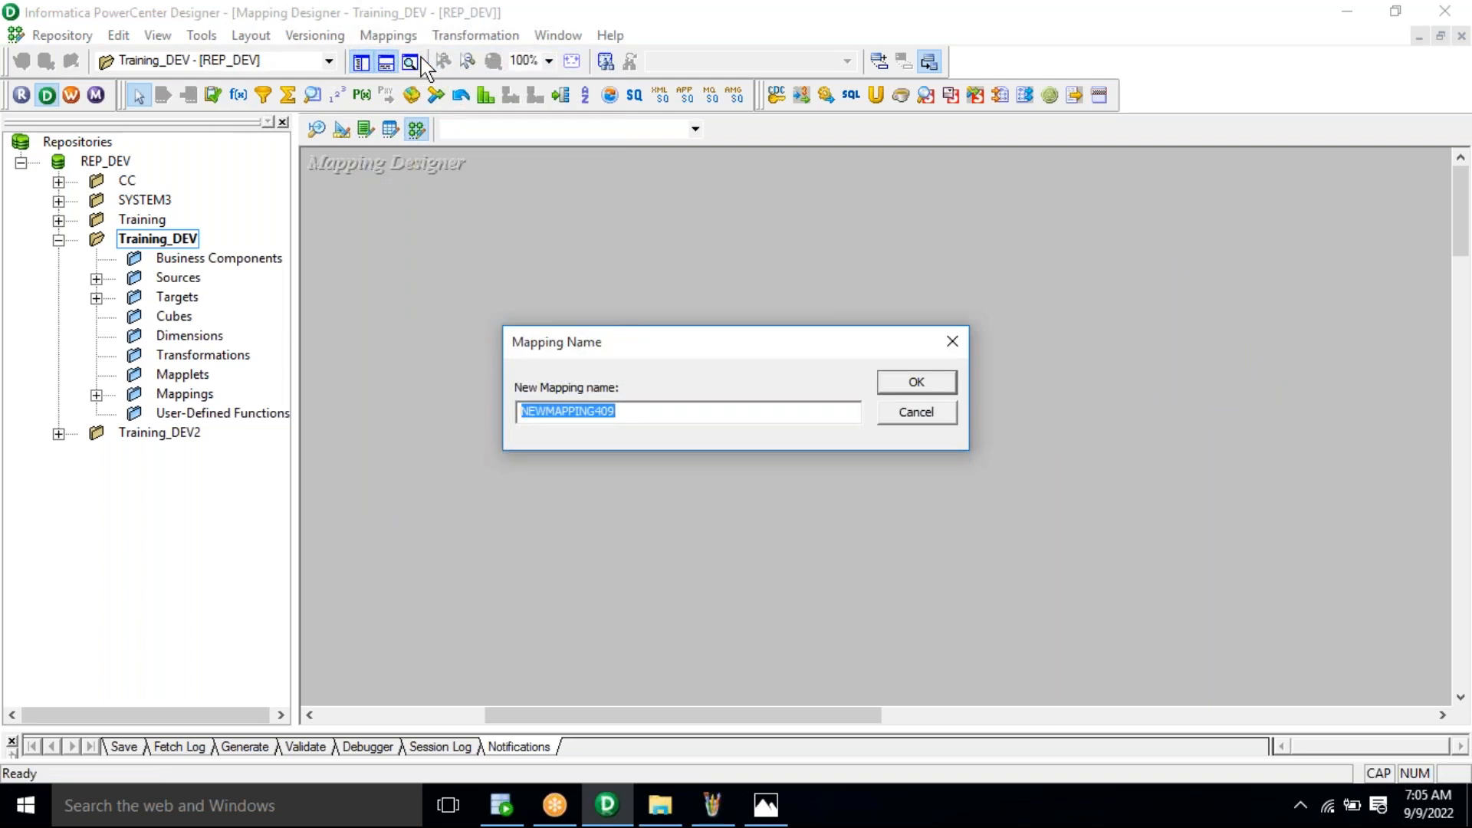
text(m_E)
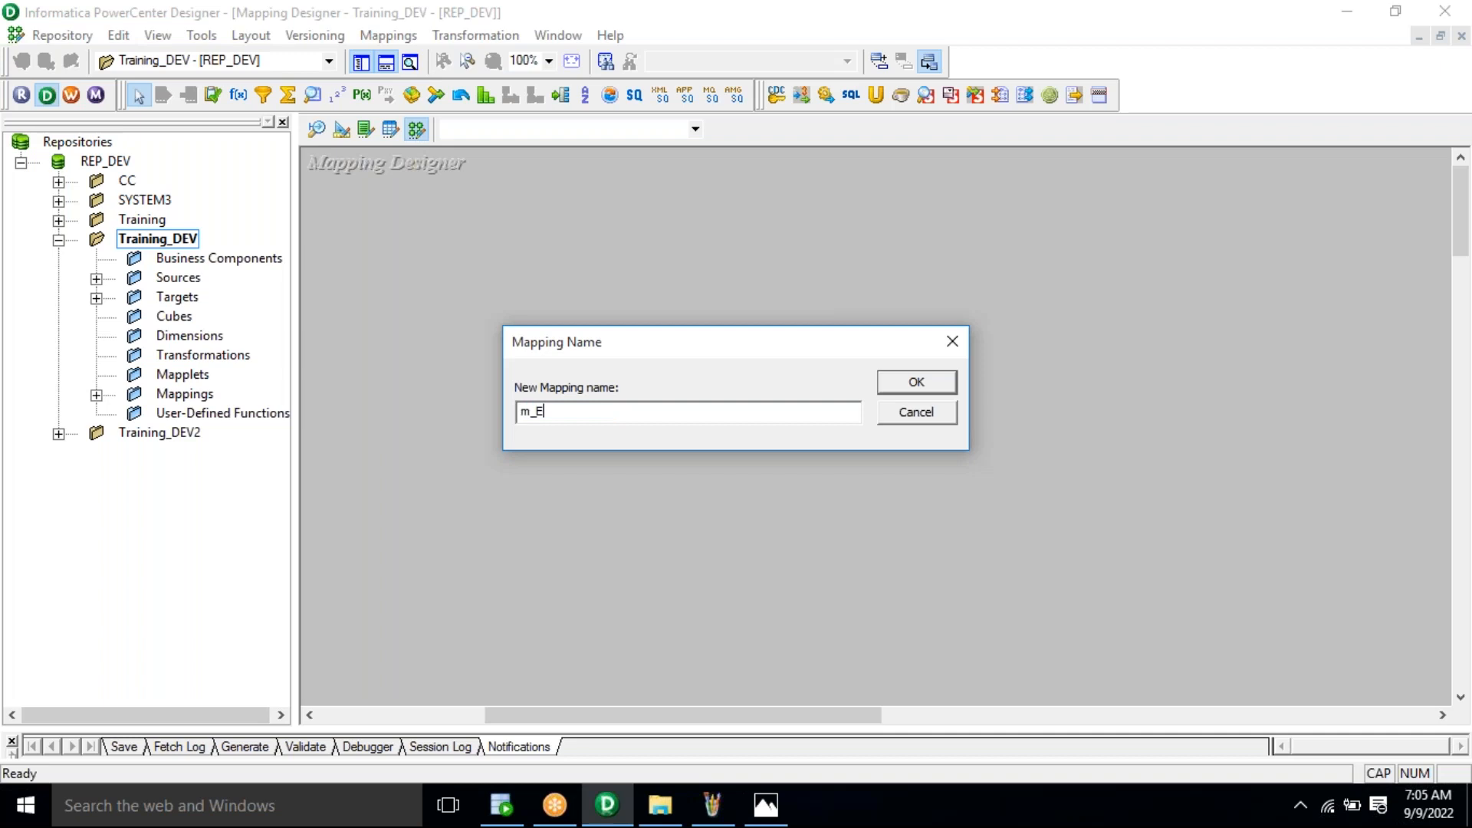
text(MP_DEPT_JOIN_S_T_LOAD)
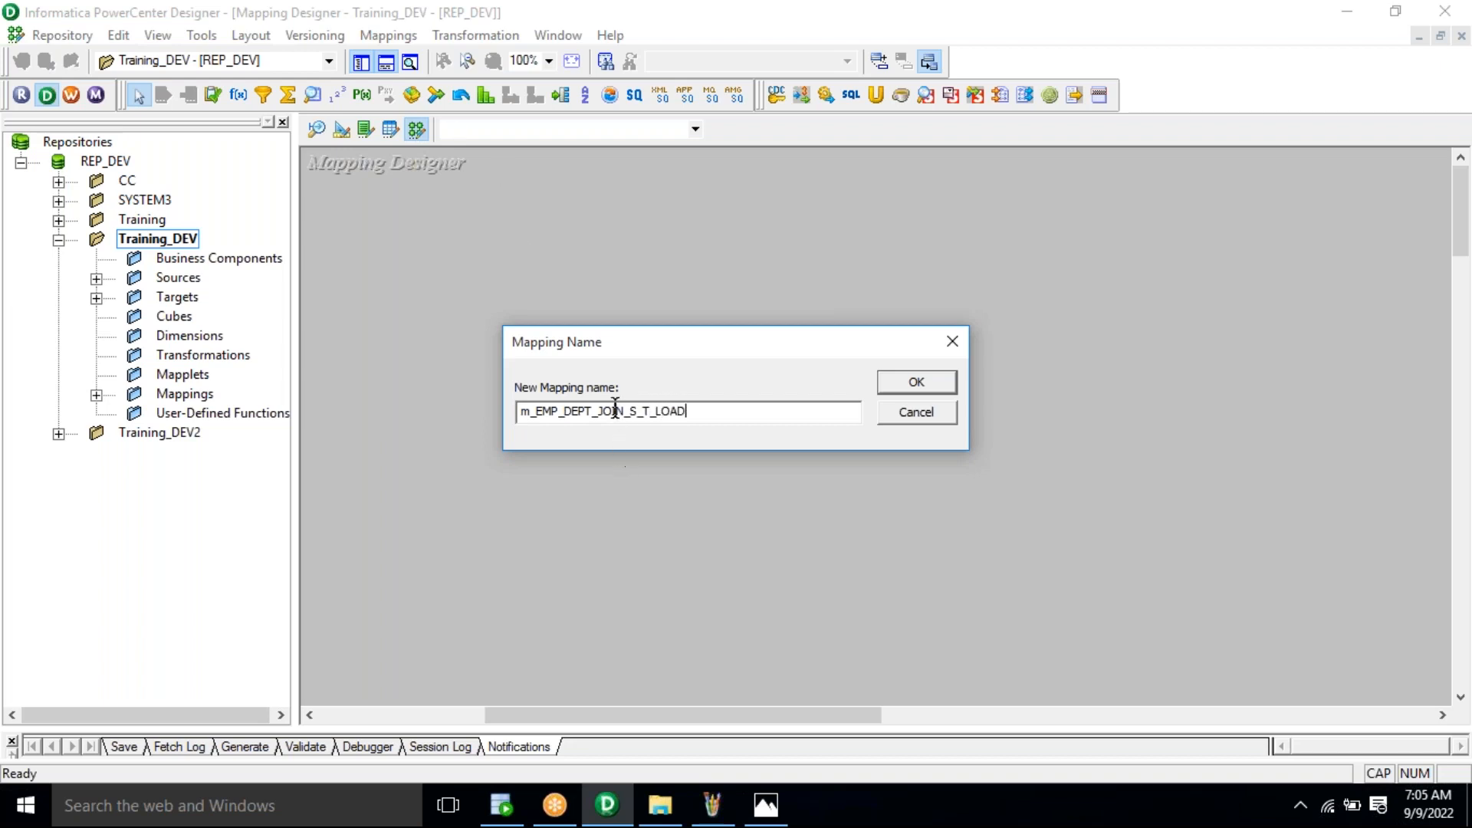
key(ctrl+a)
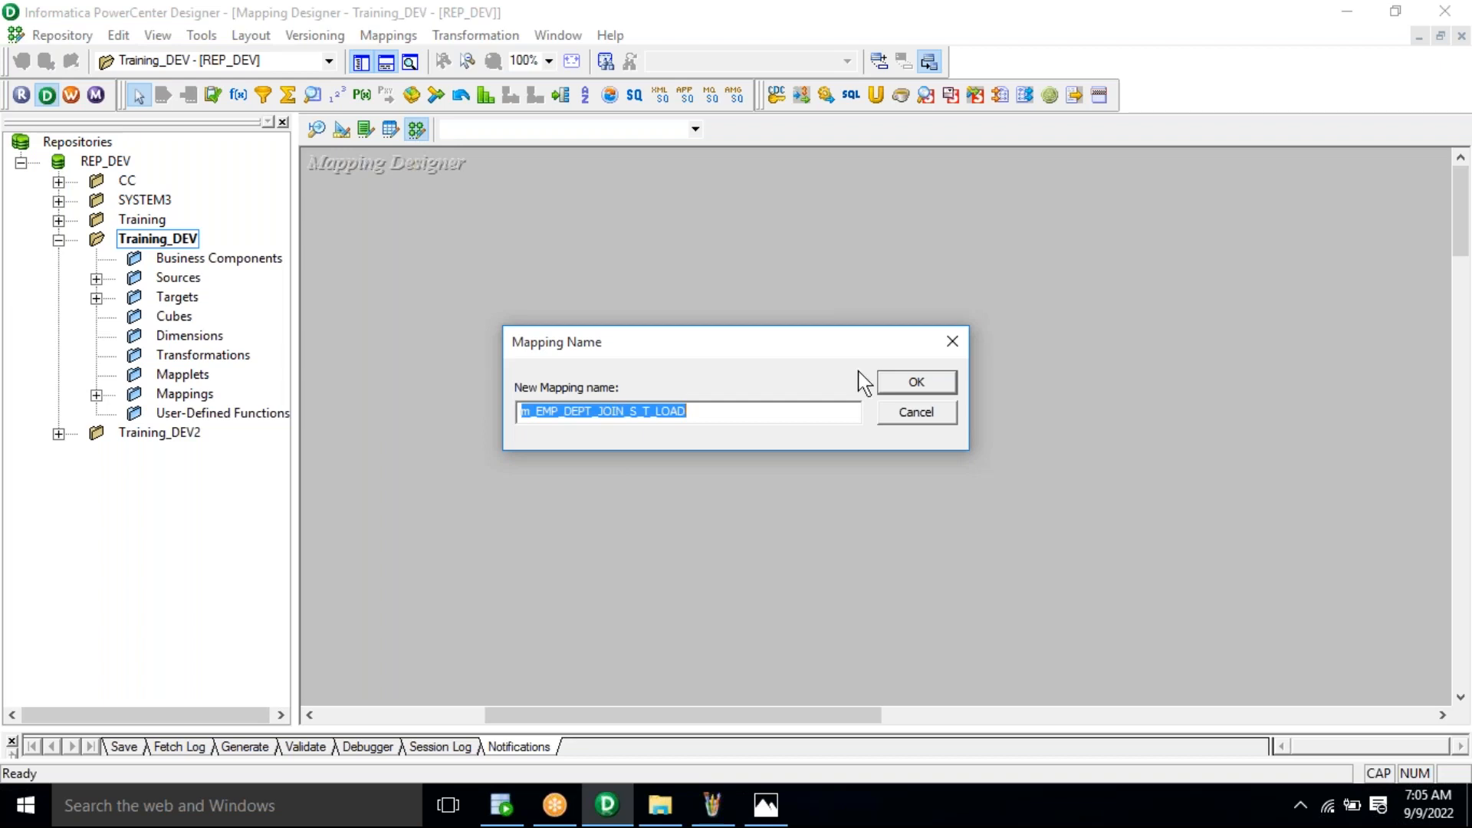
click(911, 385)
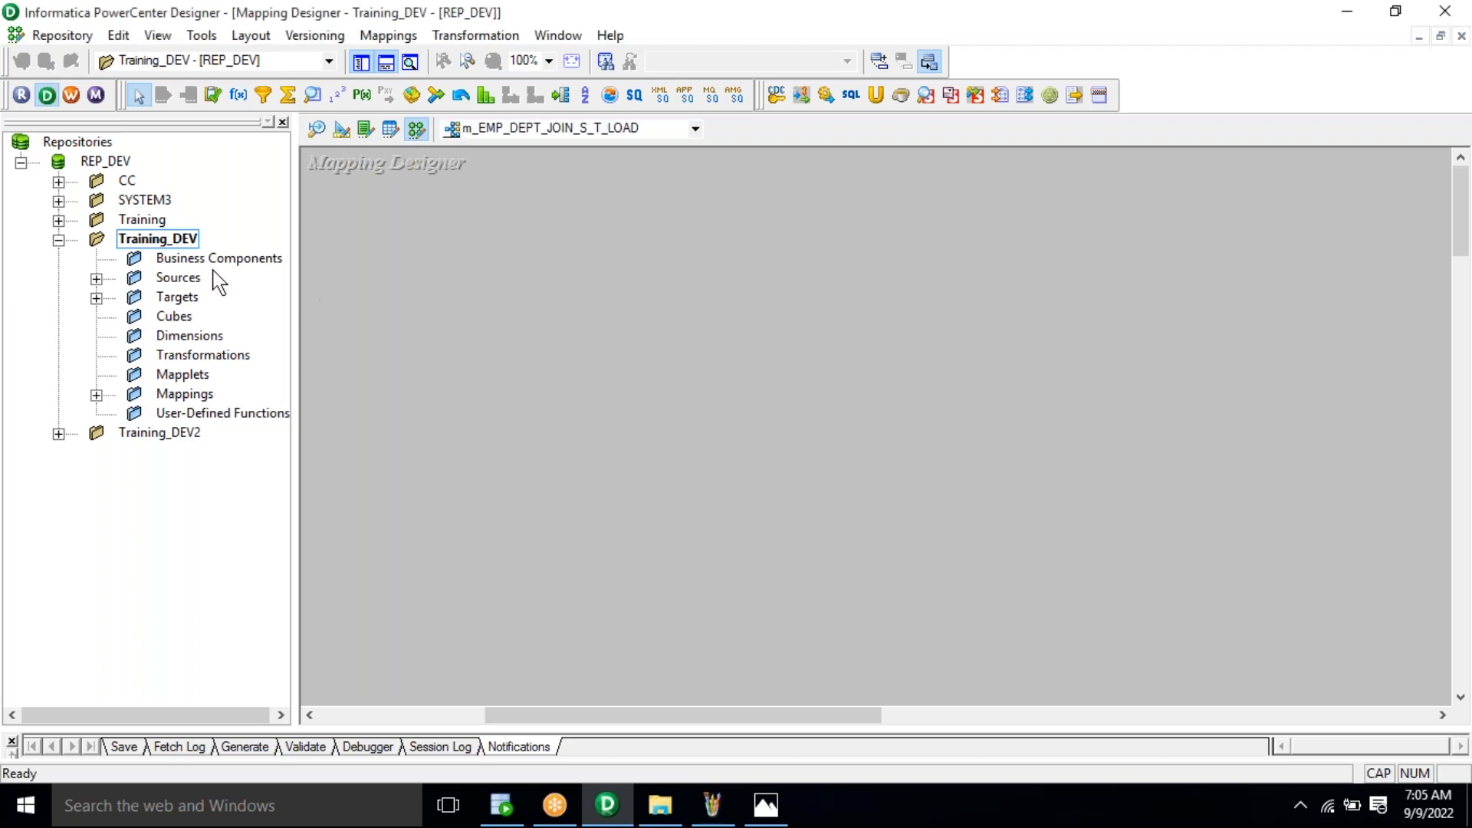
Step: Add EMP_J_S and DEPT_J_S from Training_DEV sources and position each qualifier beside its source
double_click(177, 279)
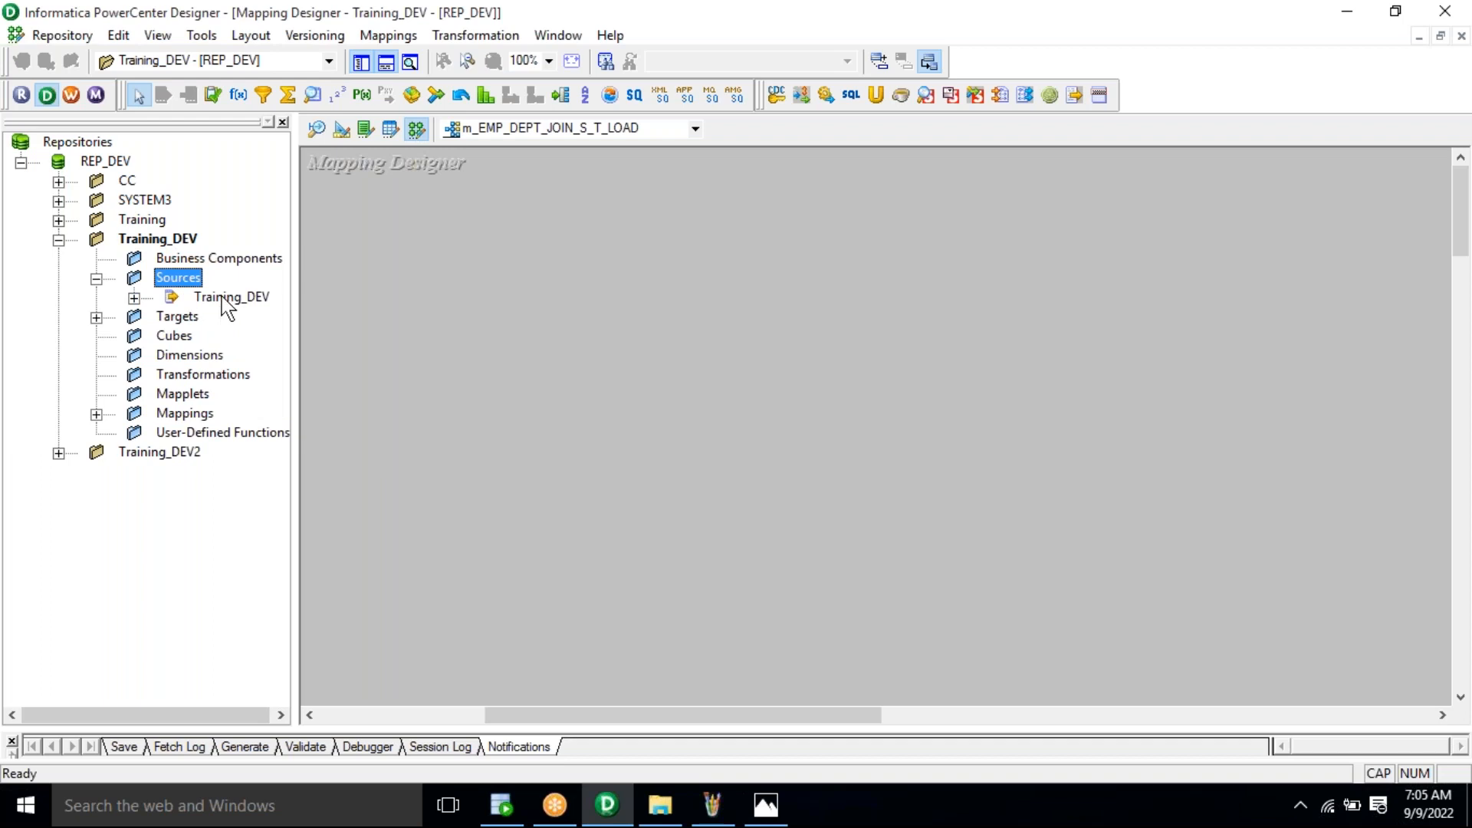
click(222, 300)
double_click(223, 299)
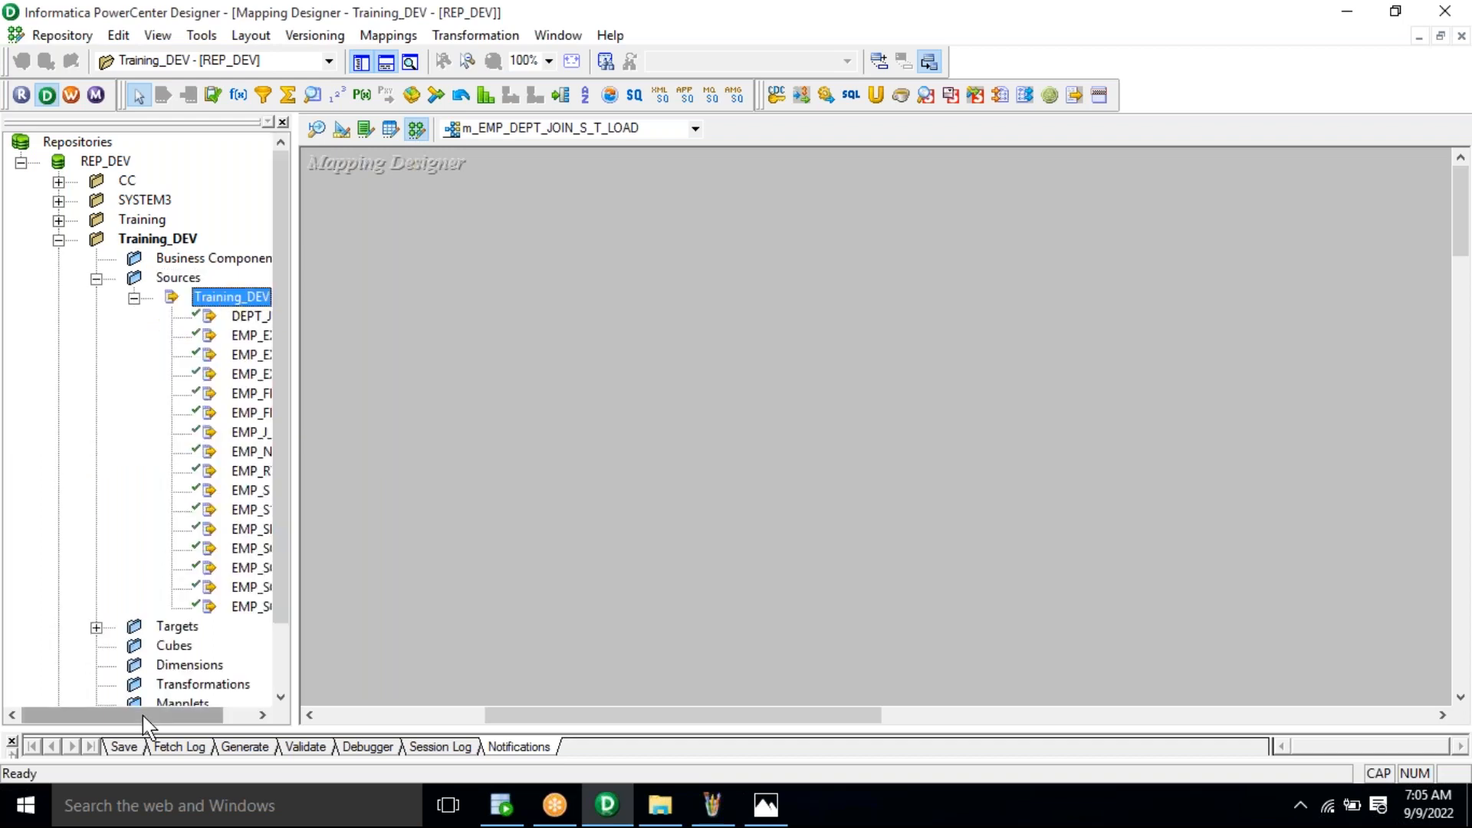
drag(156, 719, 230, 715)
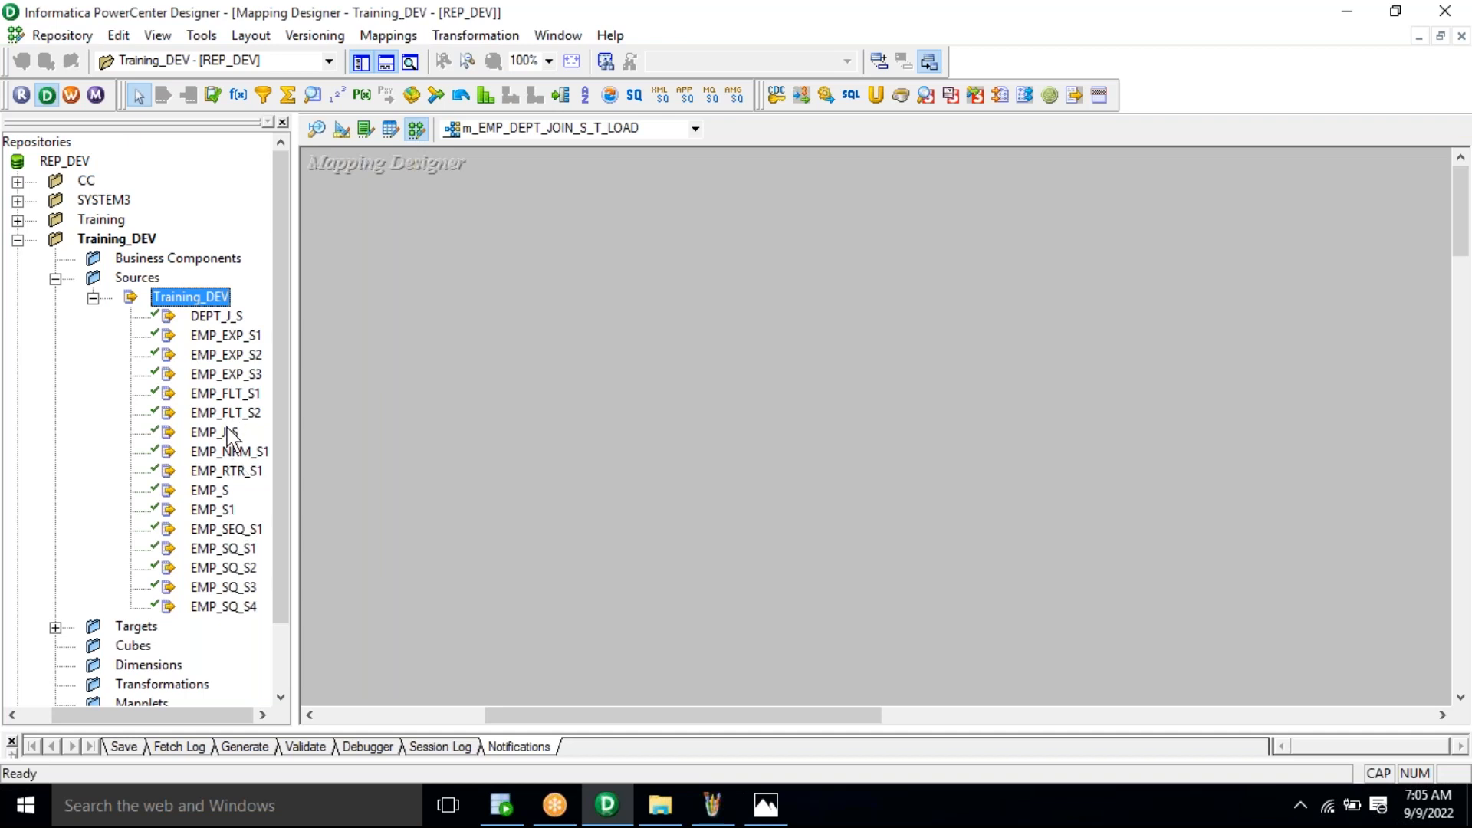
drag(228, 435, 377, 259)
click(217, 316)
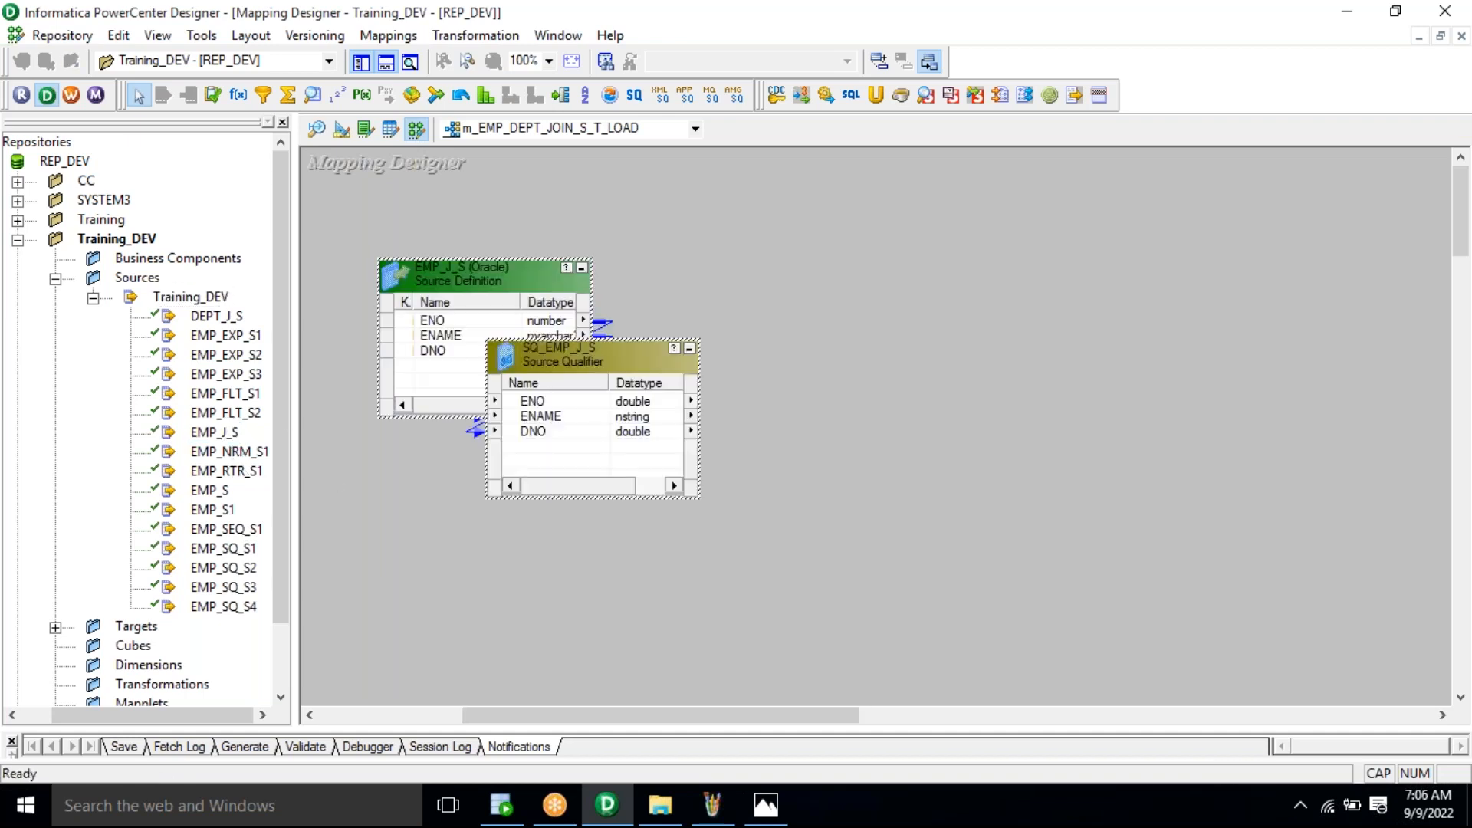
drag(244, 337, 355, 453)
drag(517, 290, 429, 253)
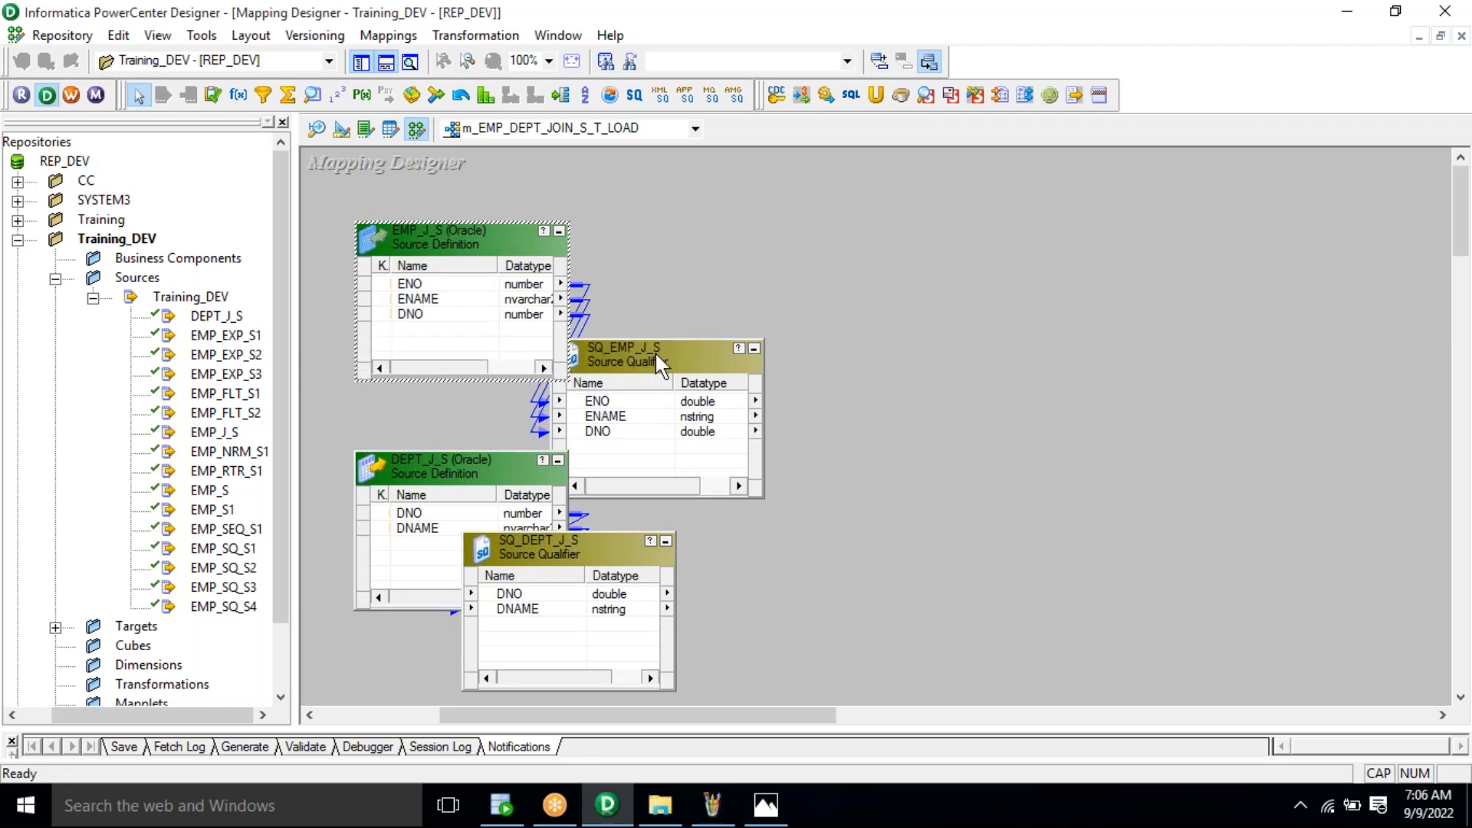
drag(654, 351, 733, 233)
drag(534, 554, 719, 460)
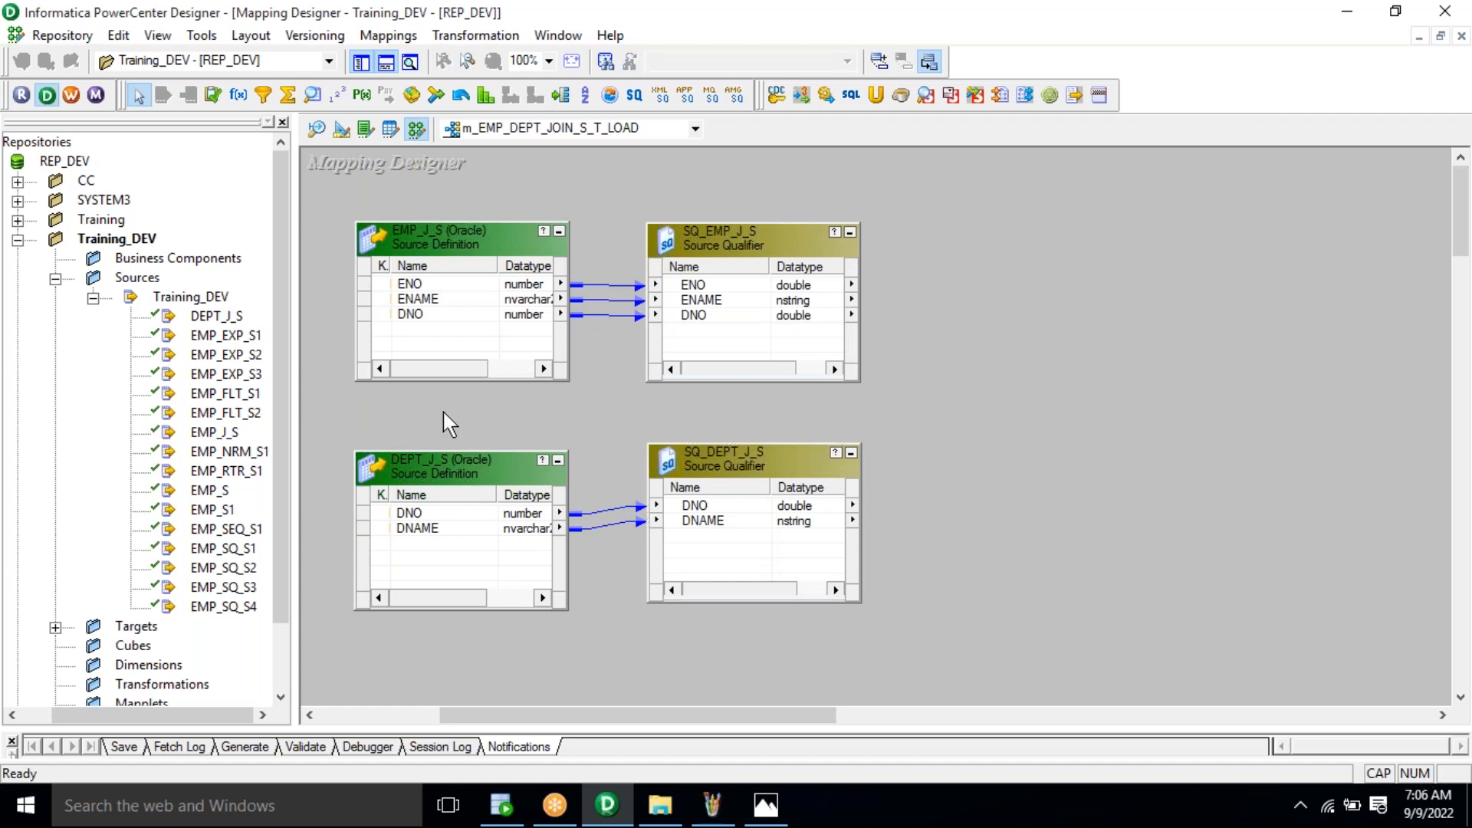
Step: Add the E_D_T target from the Targets folder and place it right of the qualifiers
drag(286, 299, 286, 490)
click(55, 550)
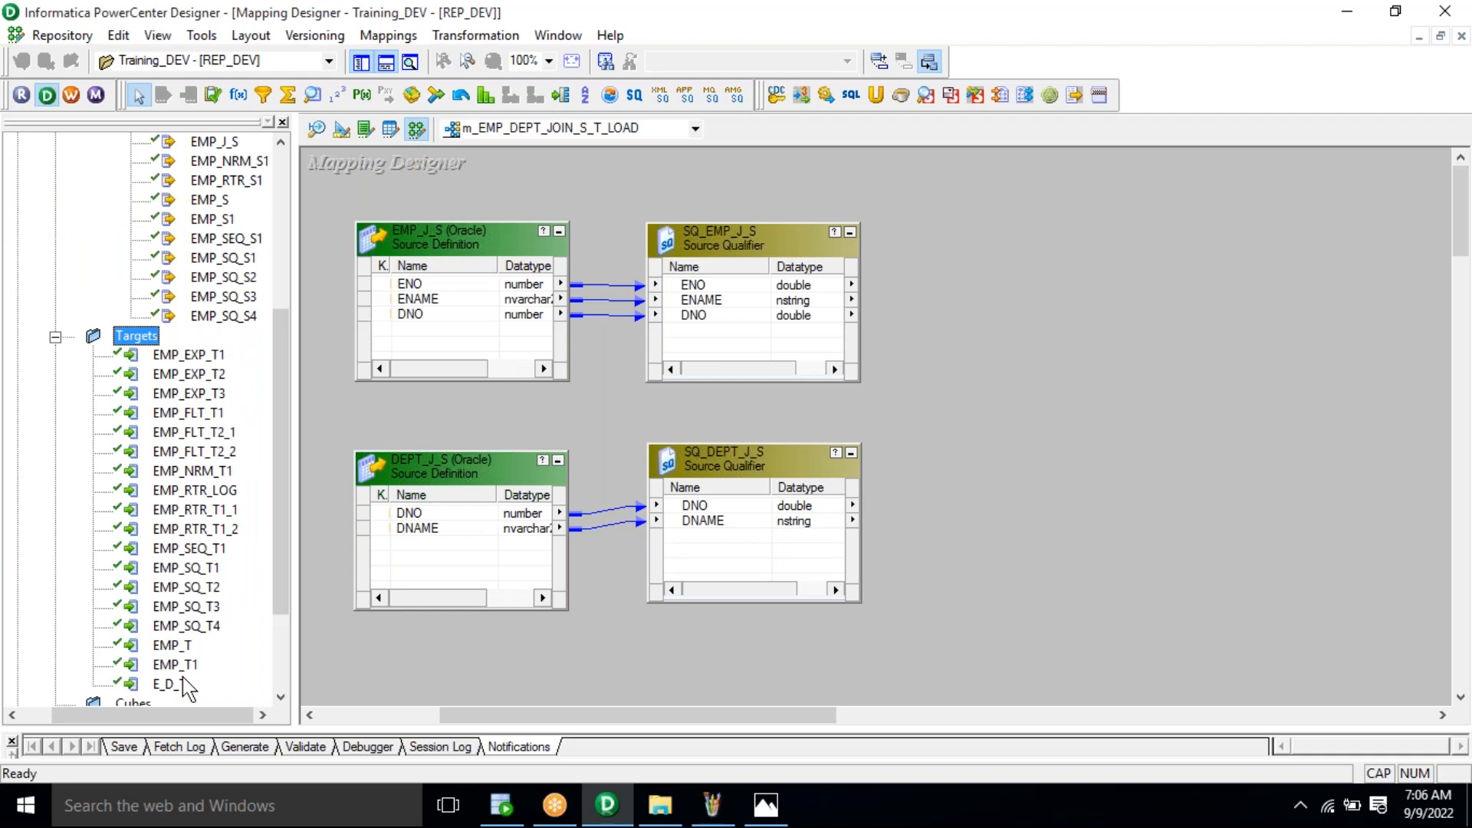
drag(172, 682, 928, 438)
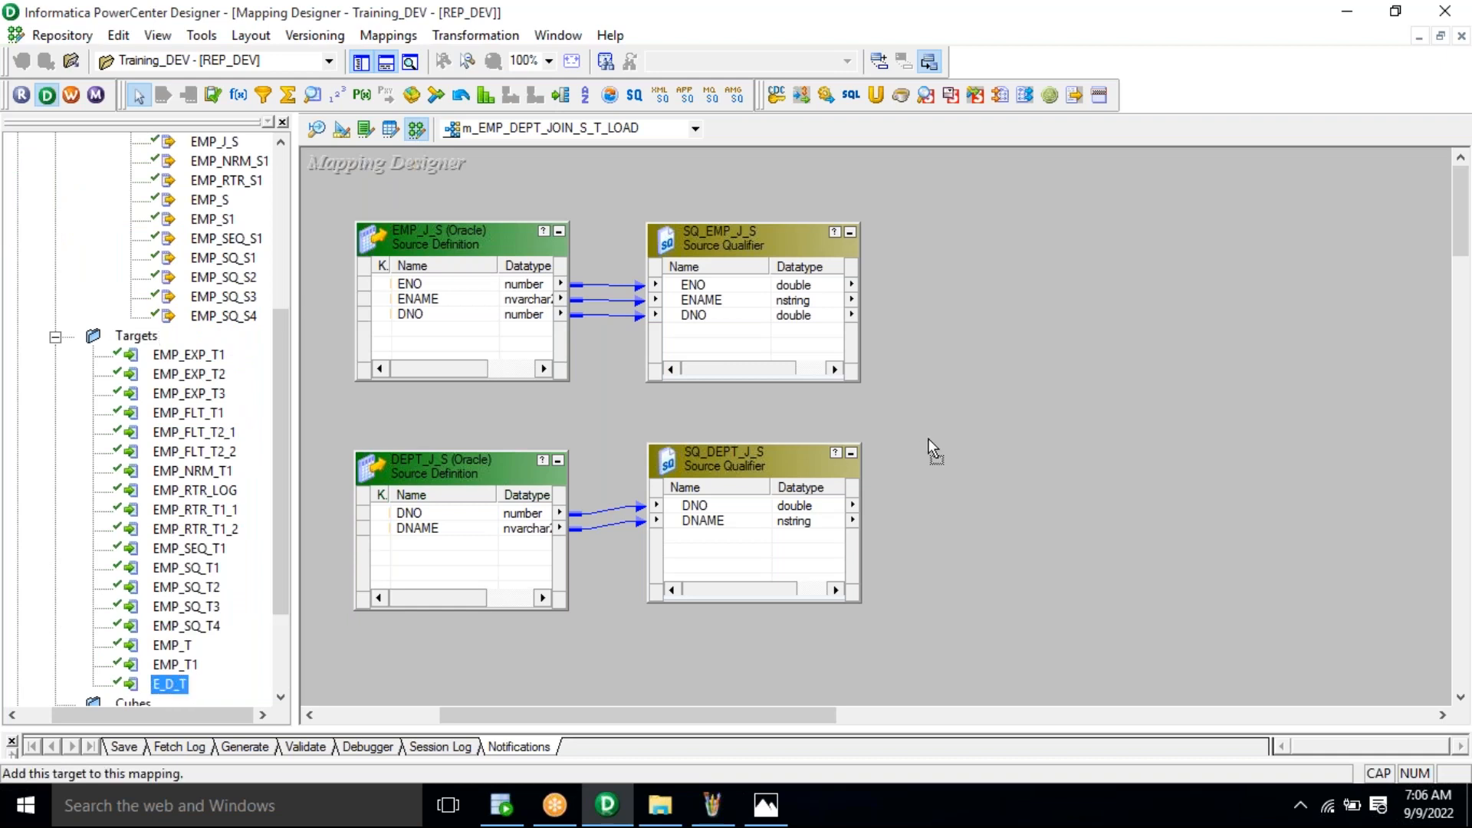
drag(1097, 326, 1104, 318)
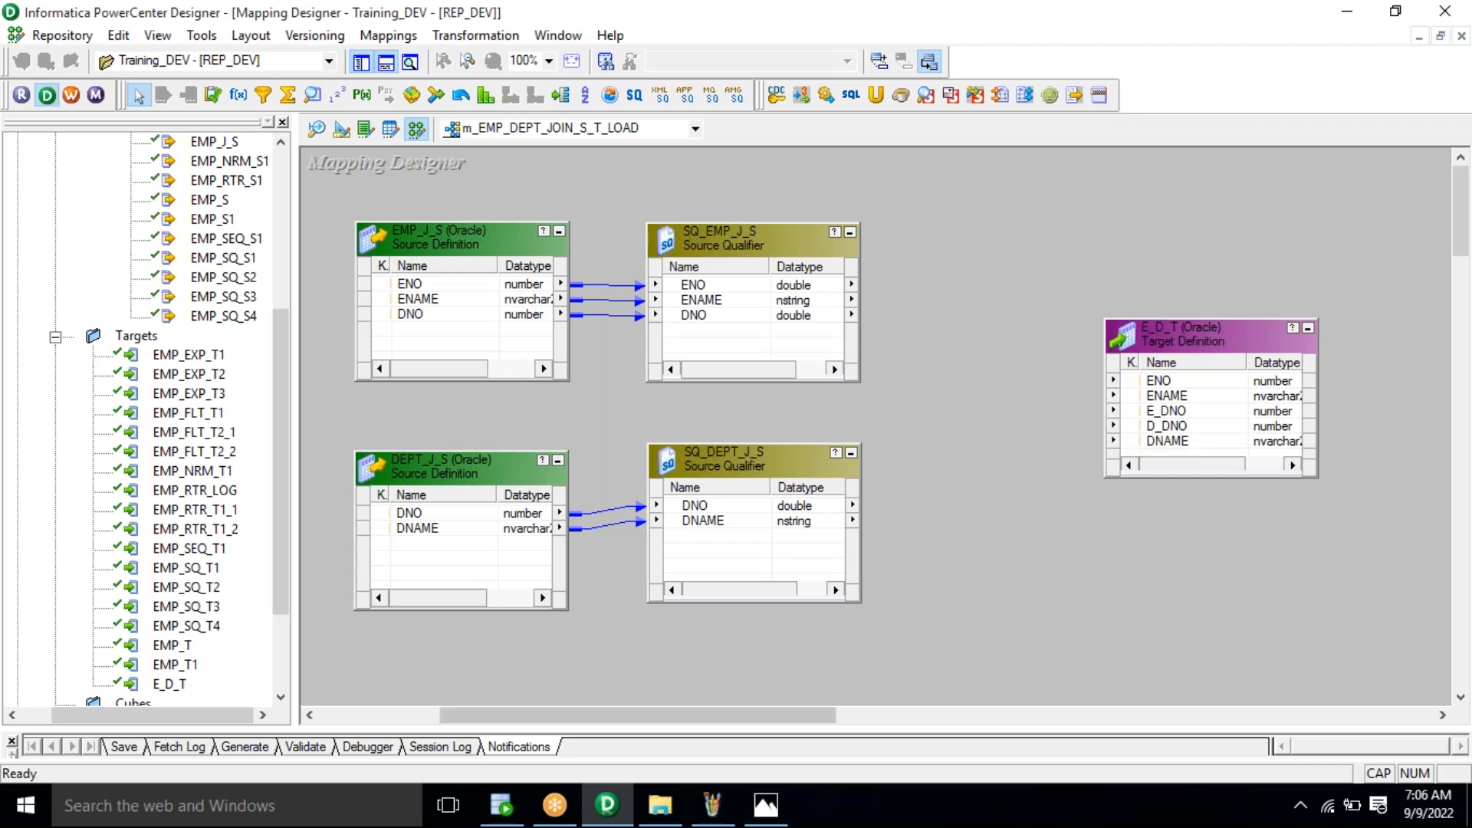
Step: Take the two-line EMP_J_S–DEPT_J_S inner join query from the SQL Developer worksheet, then return to Designer
click(502, 805)
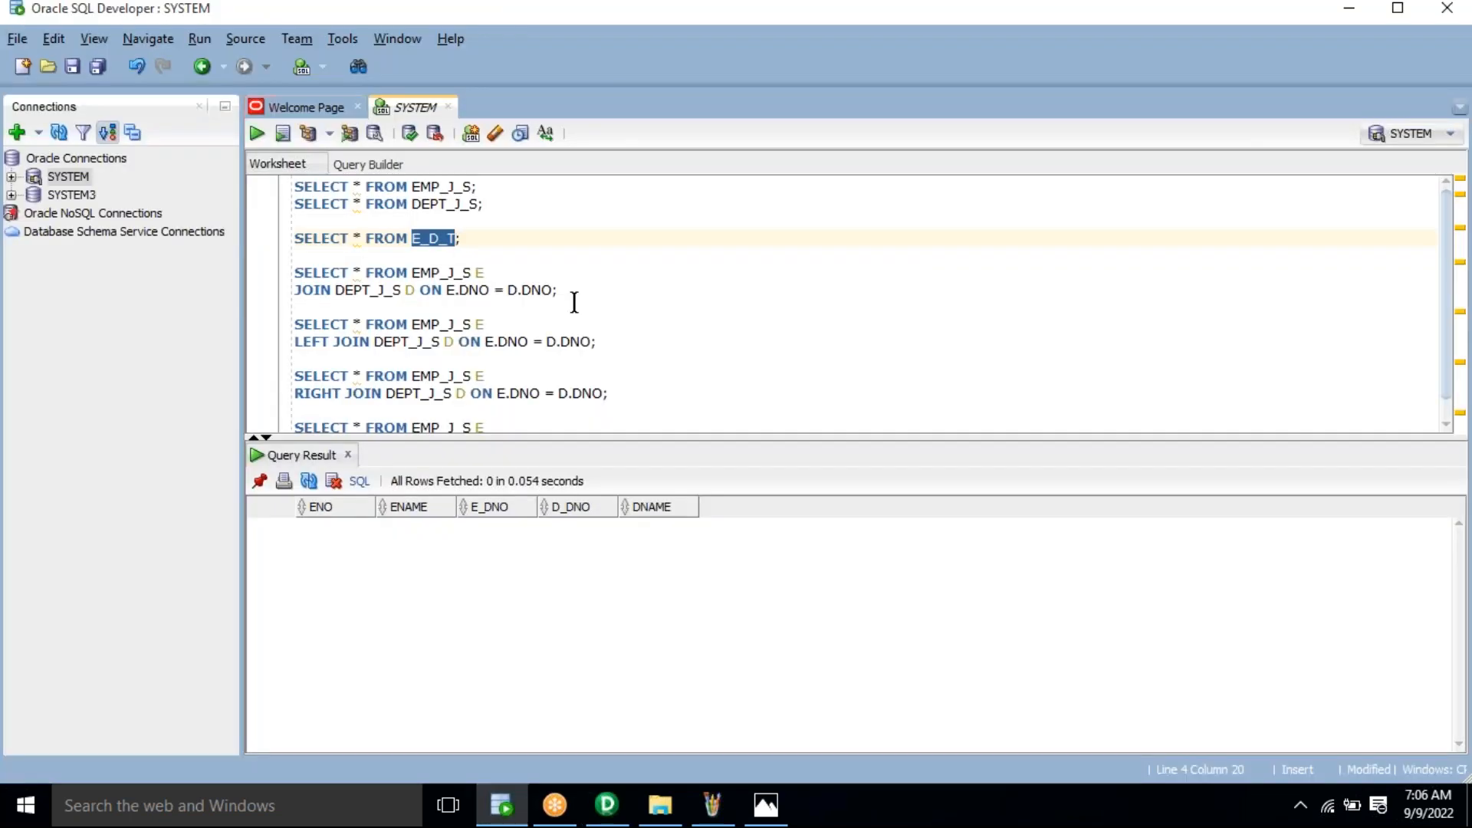
drag(575, 301, 295, 272)
key(ctrl+c)
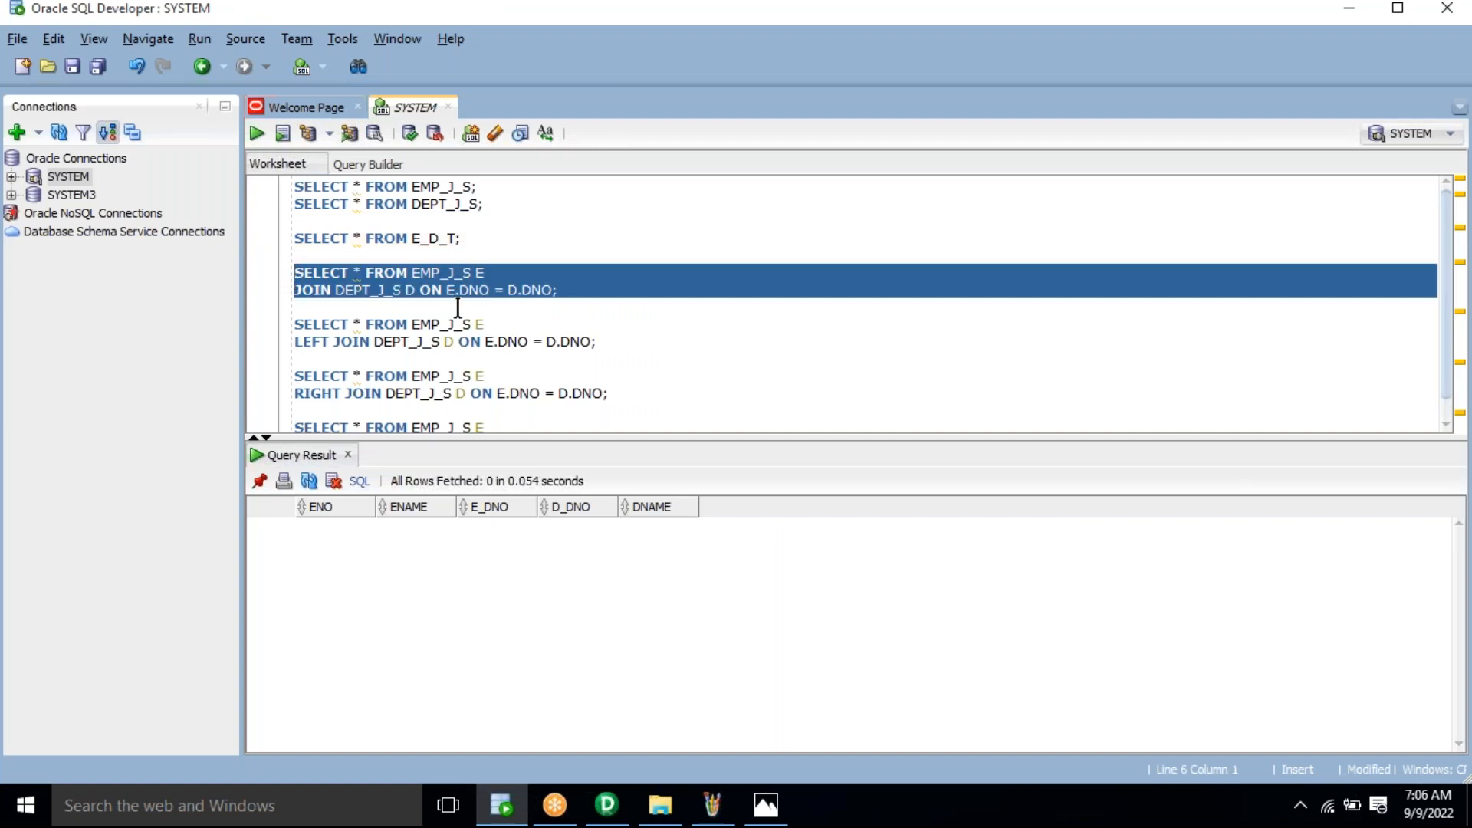
key(alt+Tab)
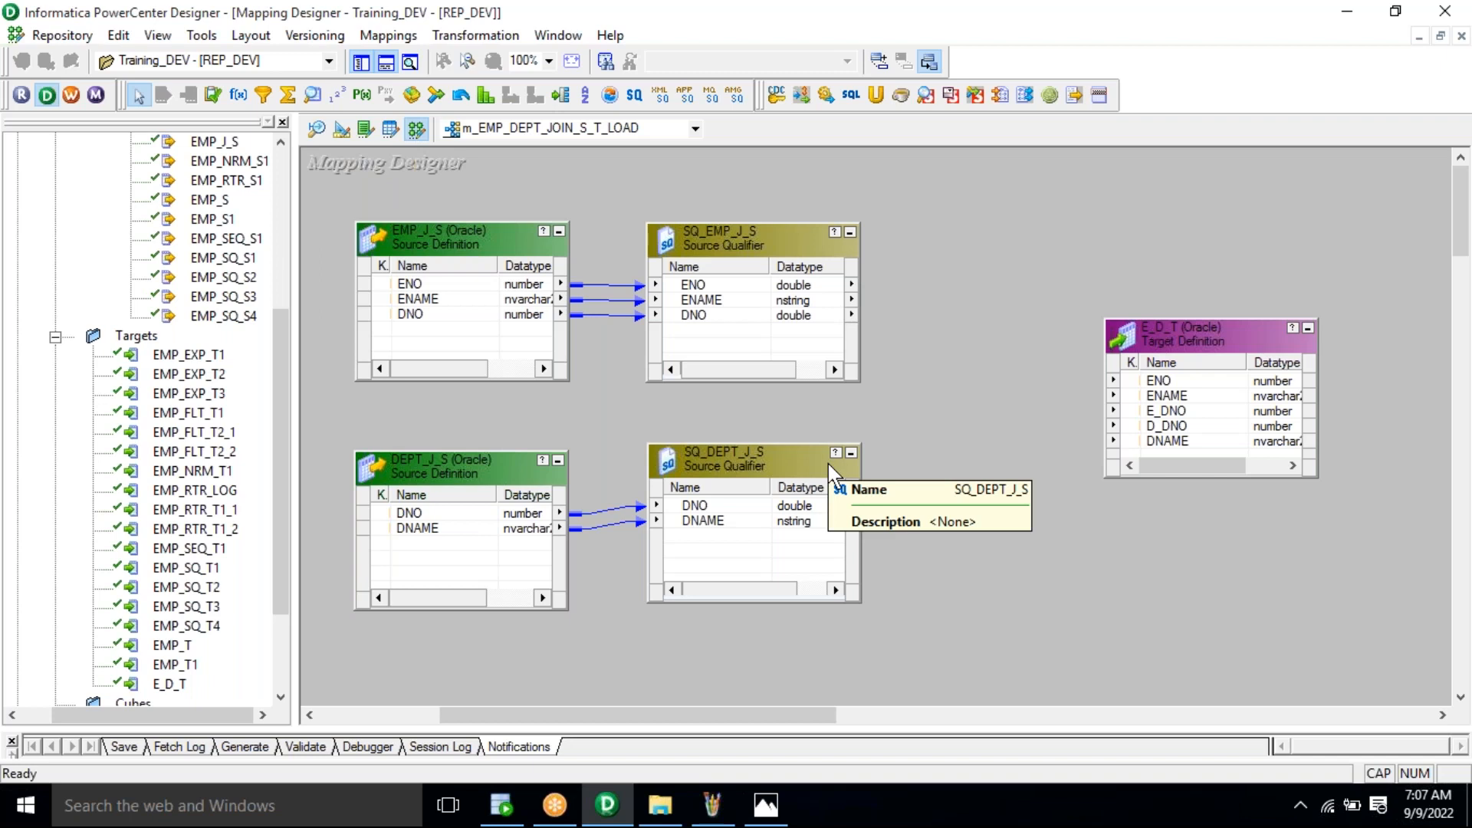
Step: Link SQ_EMP_J_S's ENO, ENAME and DNO ports to E_D_T's ENO, ENAME and E_DNO
click(794, 300)
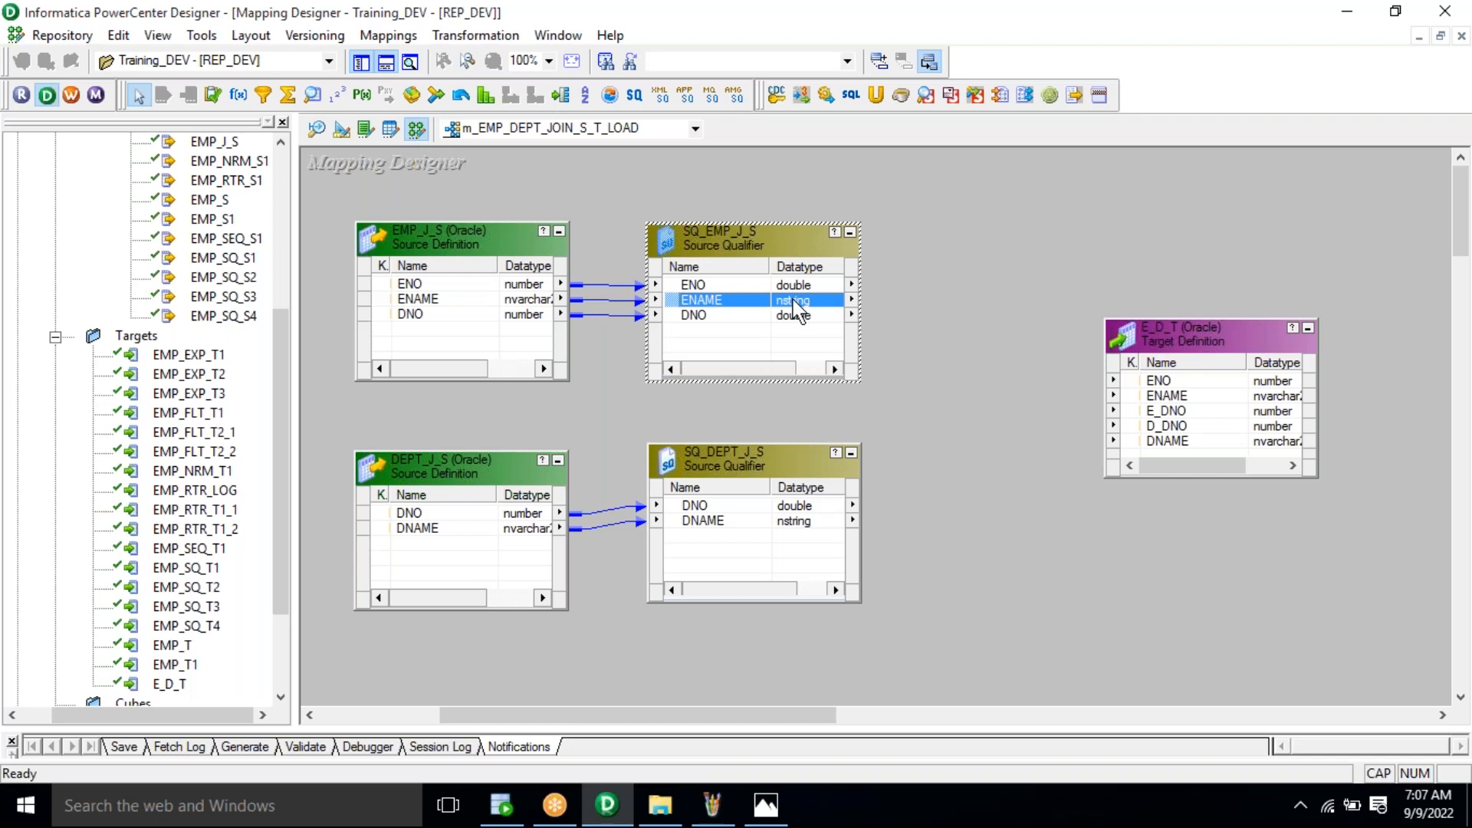
click(788, 513)
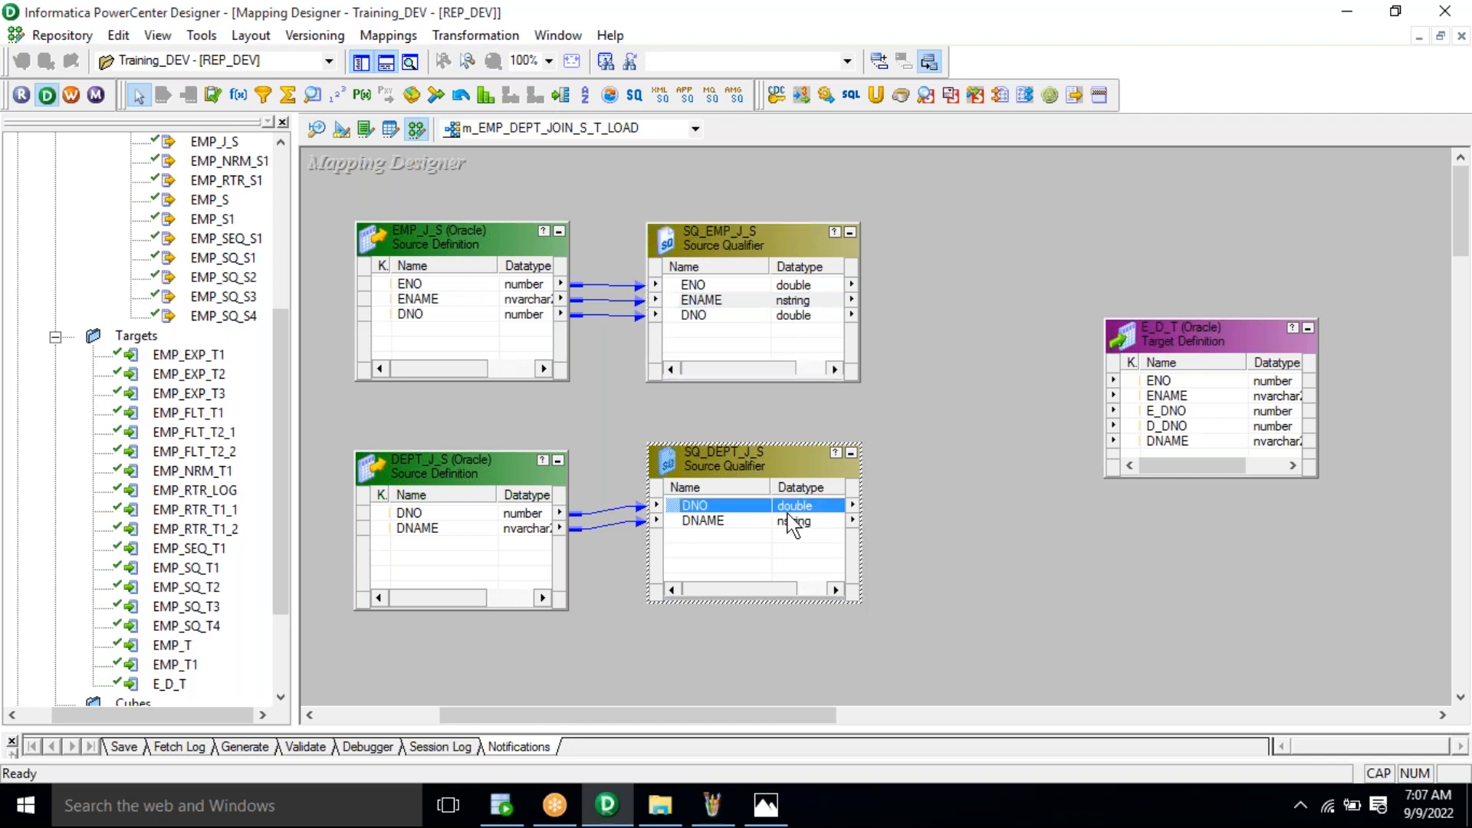
click(706, 319)
click(704, 300)
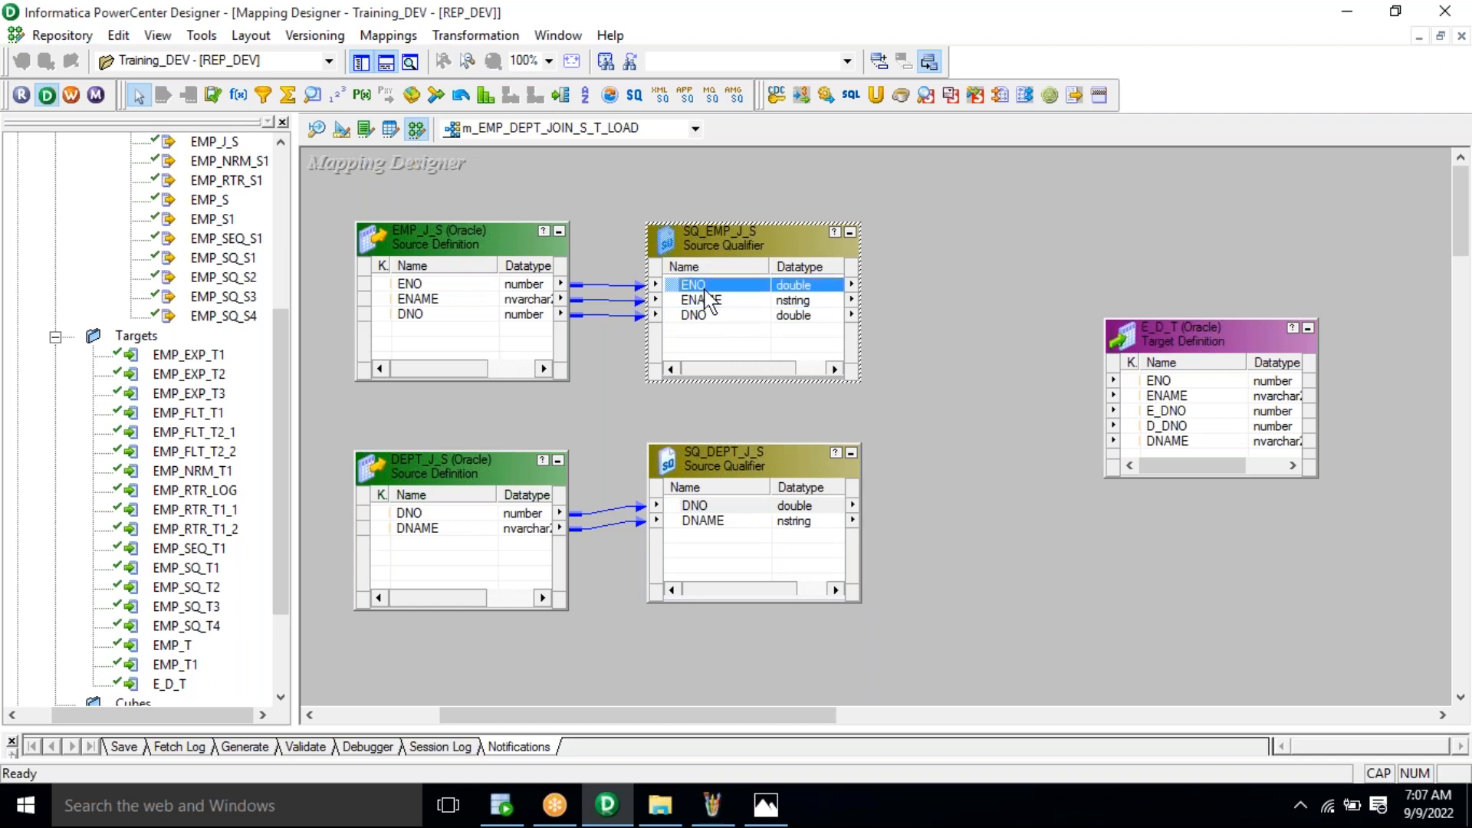
right_click(705, 292)
click(721, 299)
drag(687, 298, 1159, 381)
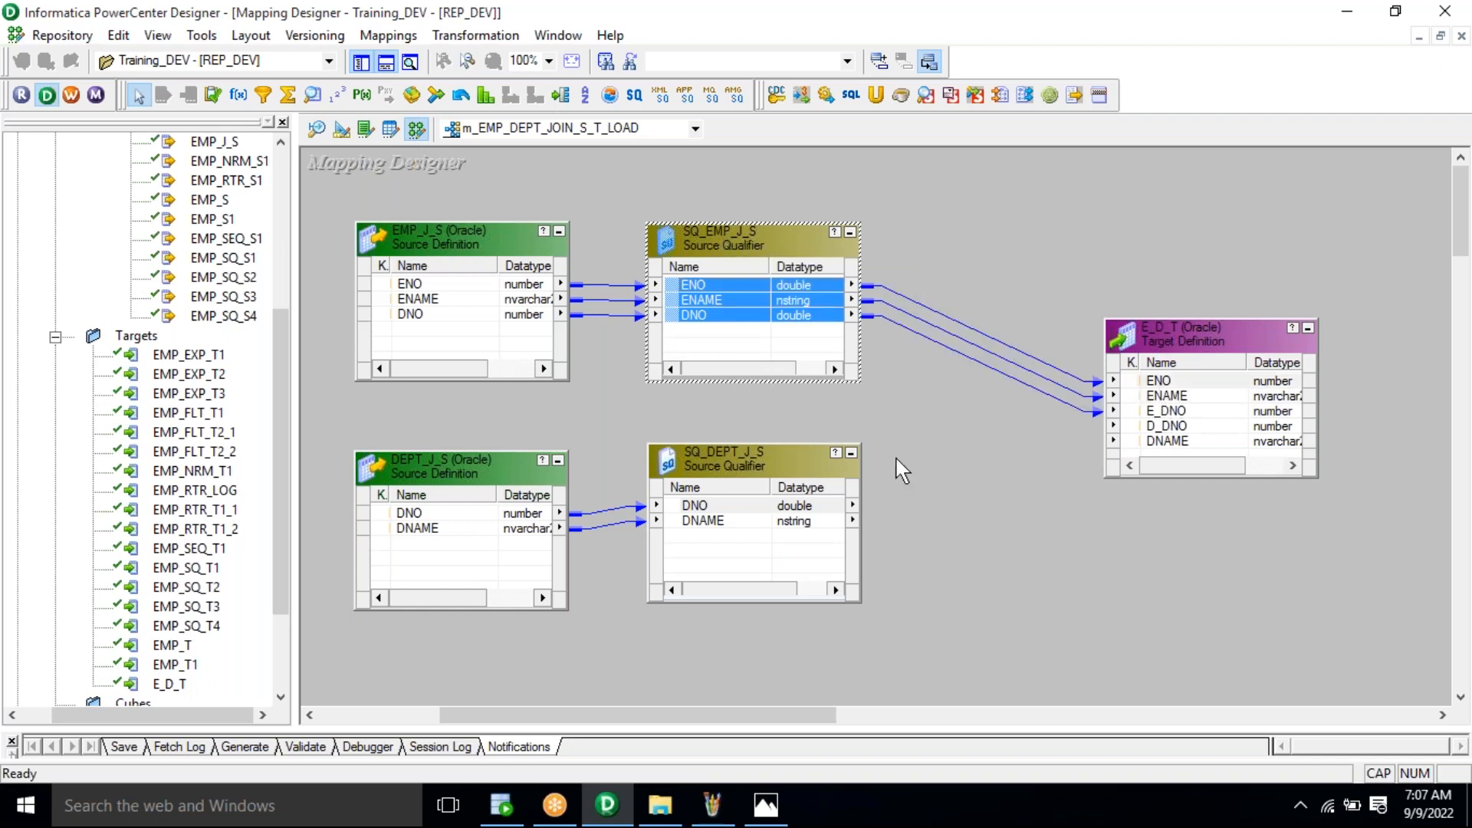
Step: Paste the EMP_J_S–DEPT_J_S join on DNO into SQ_EMP_J_S's Sql Query override editor
right_click(723, 242)
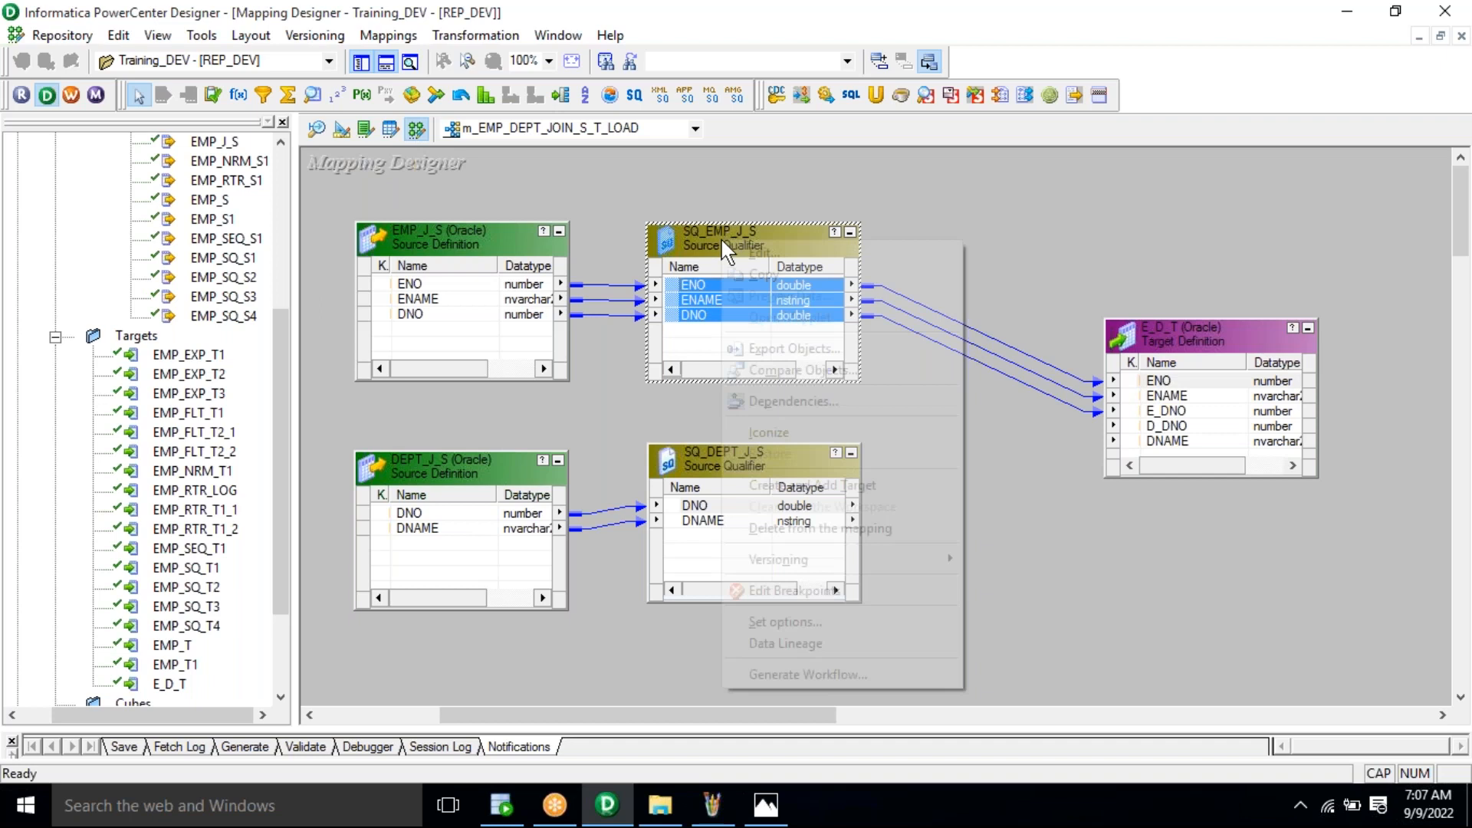
click(759, 252)
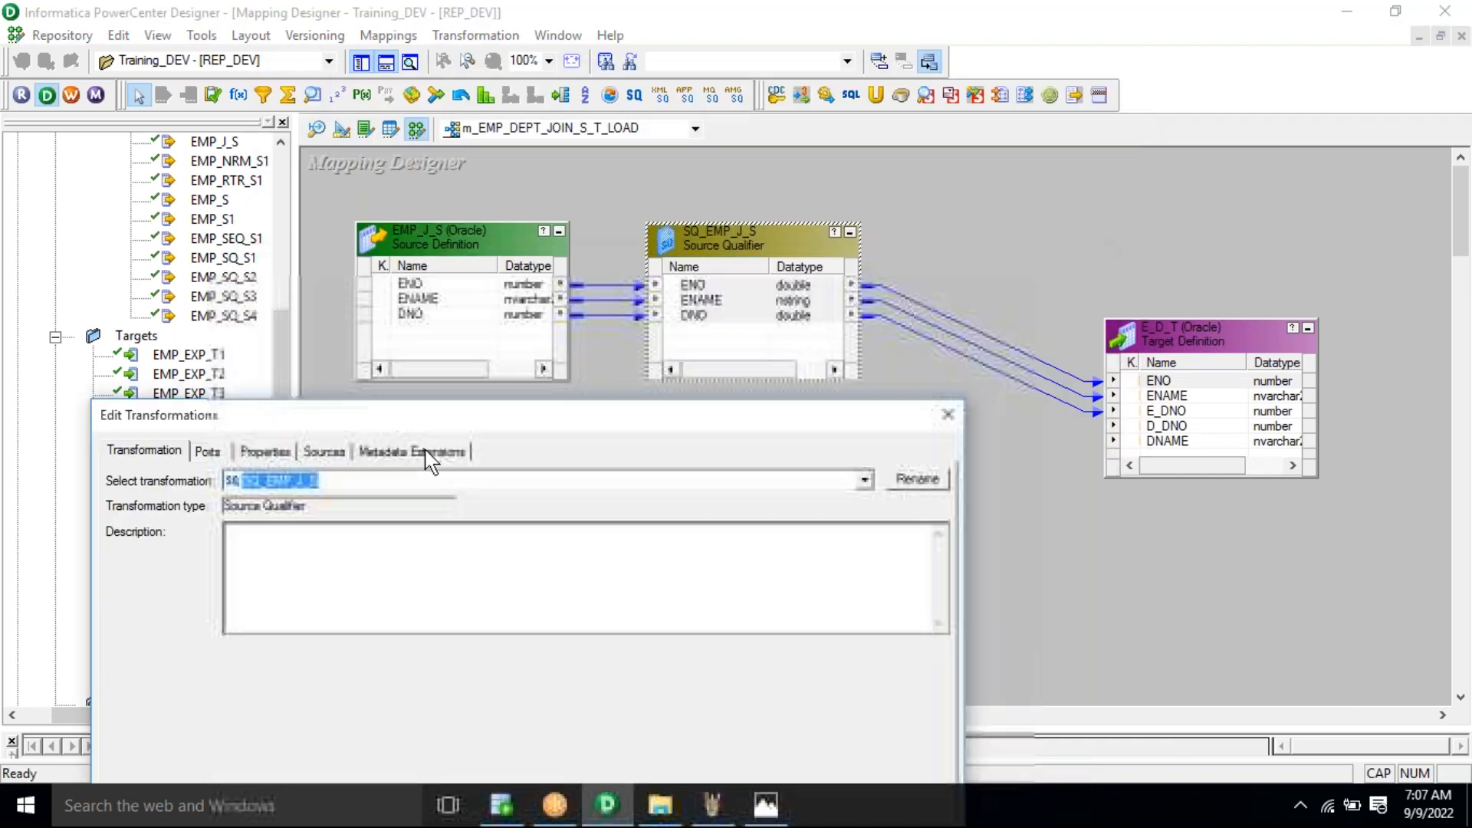
click(307, 480)
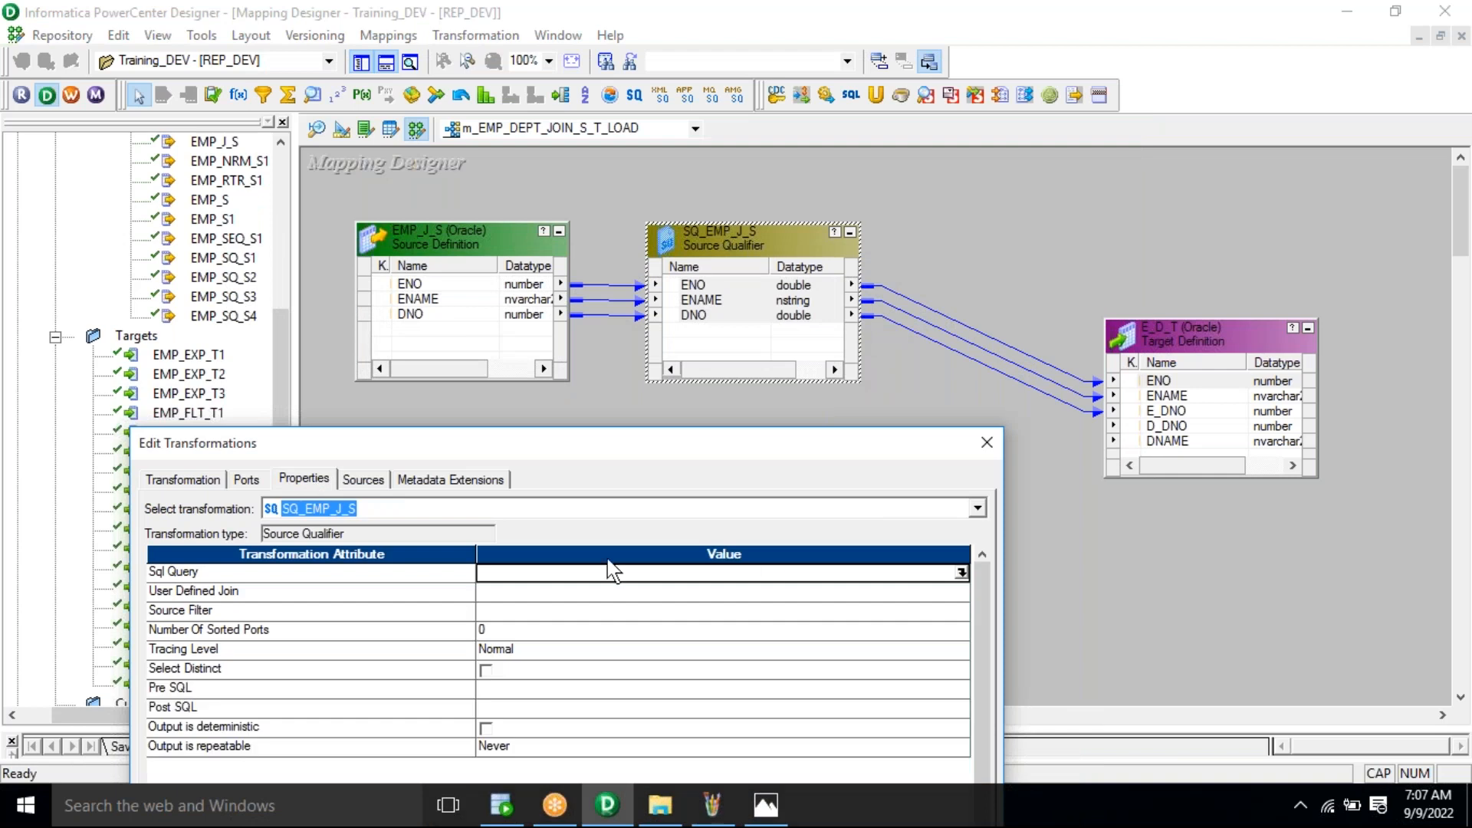
click(701, 572)
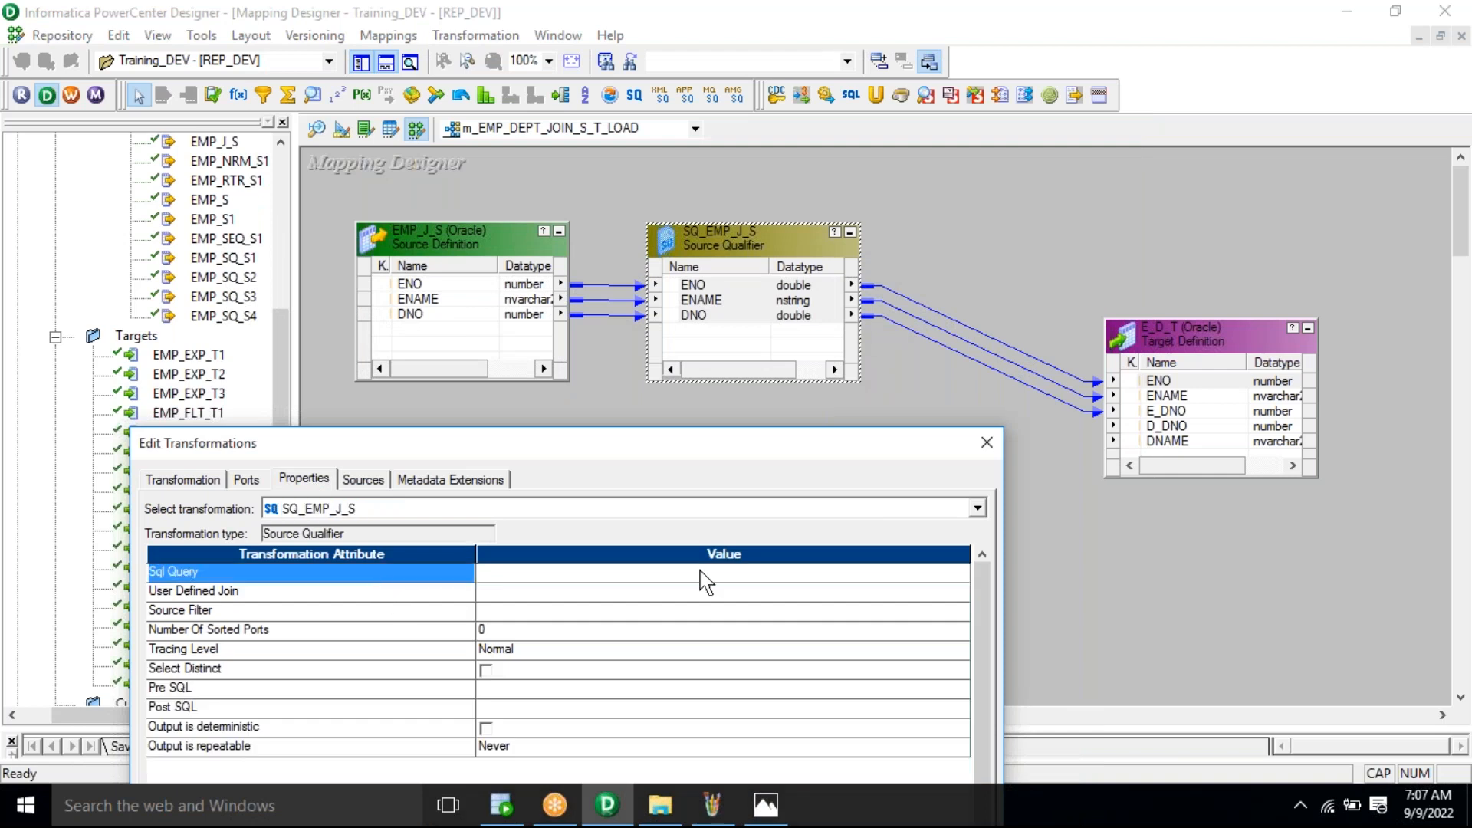
click(745, 579)
click(961, 572)
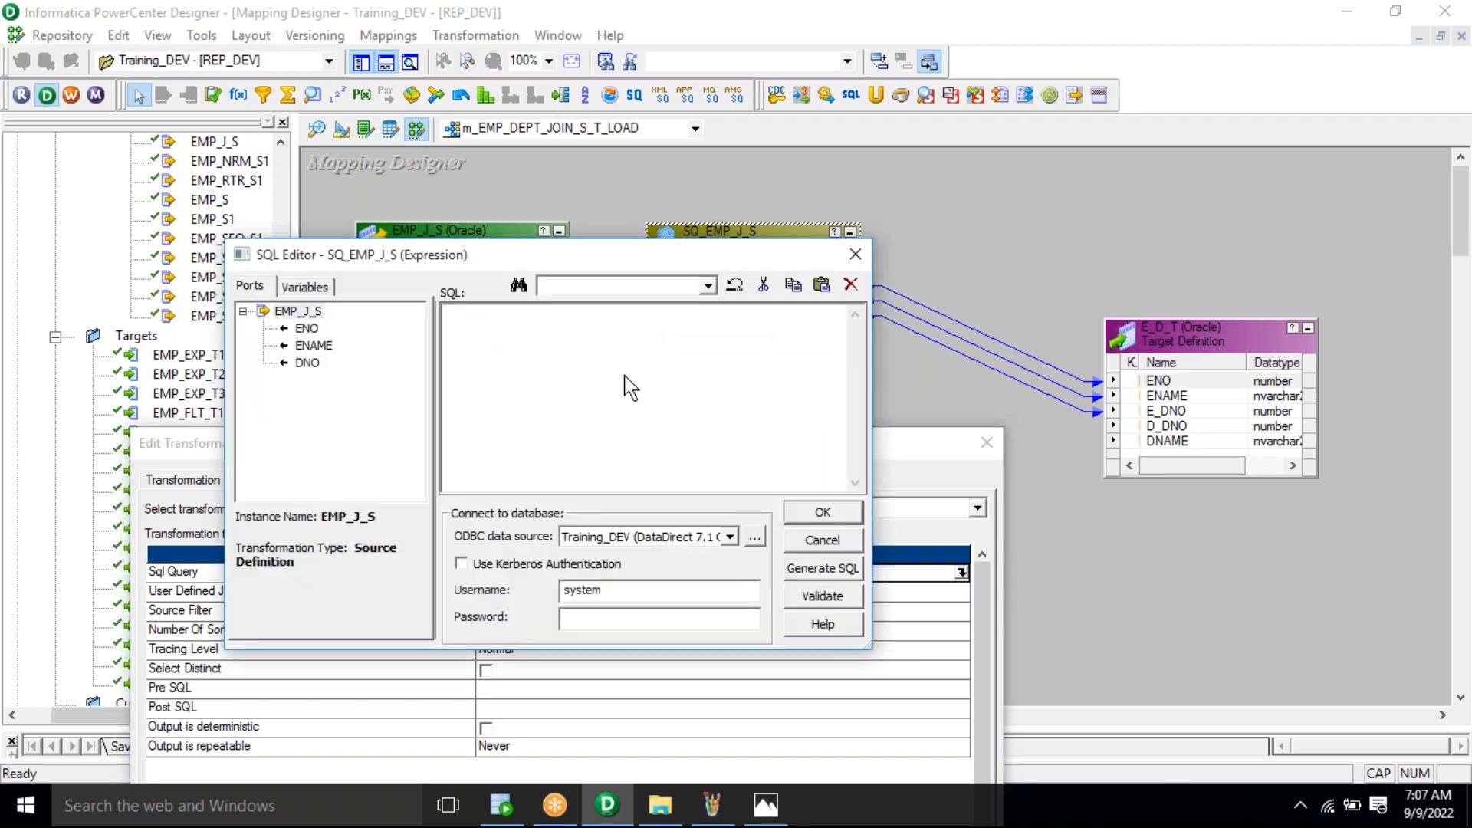
key(ctrl+v)
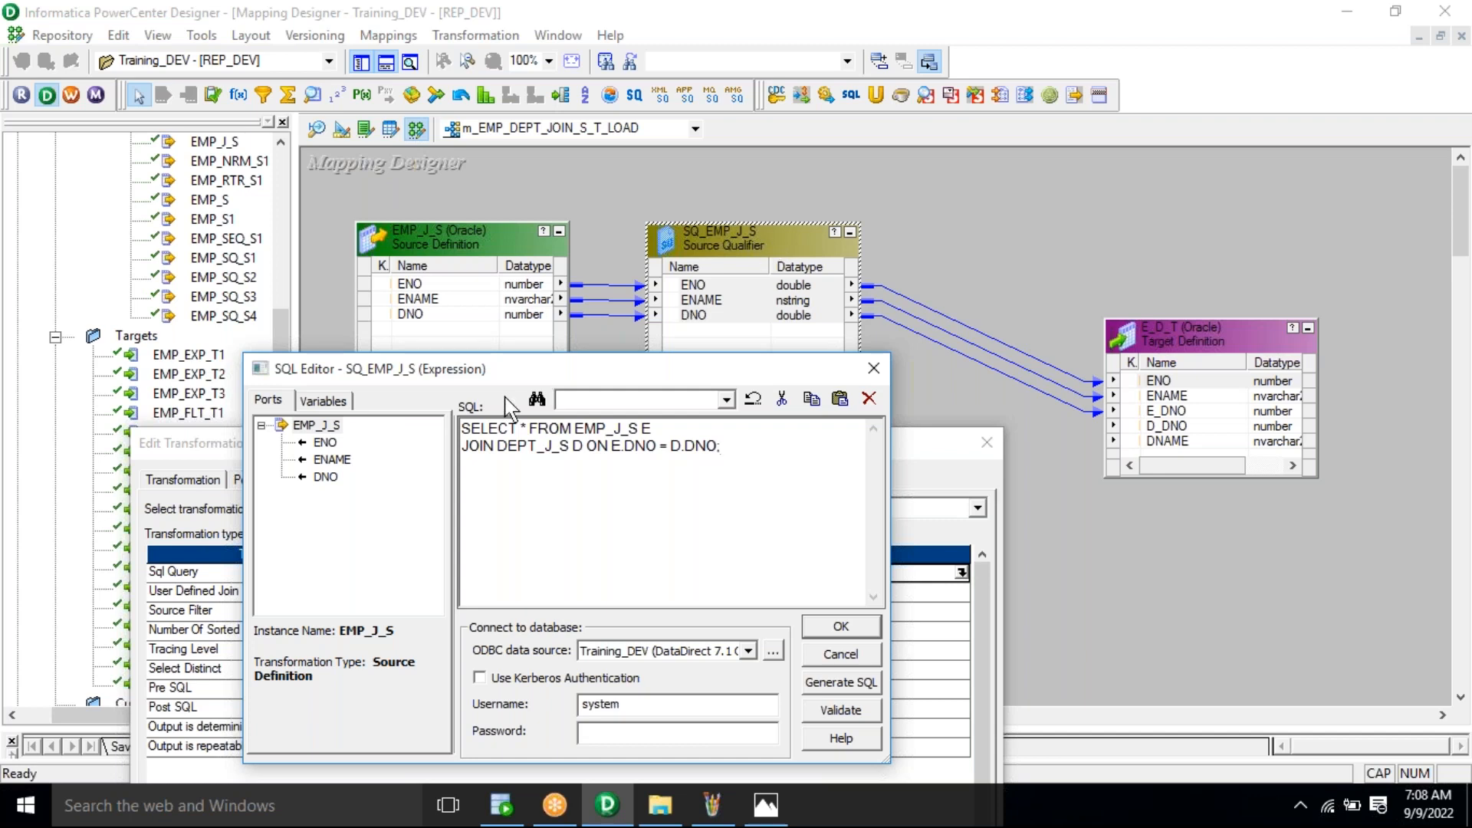
key(ctrl+a)
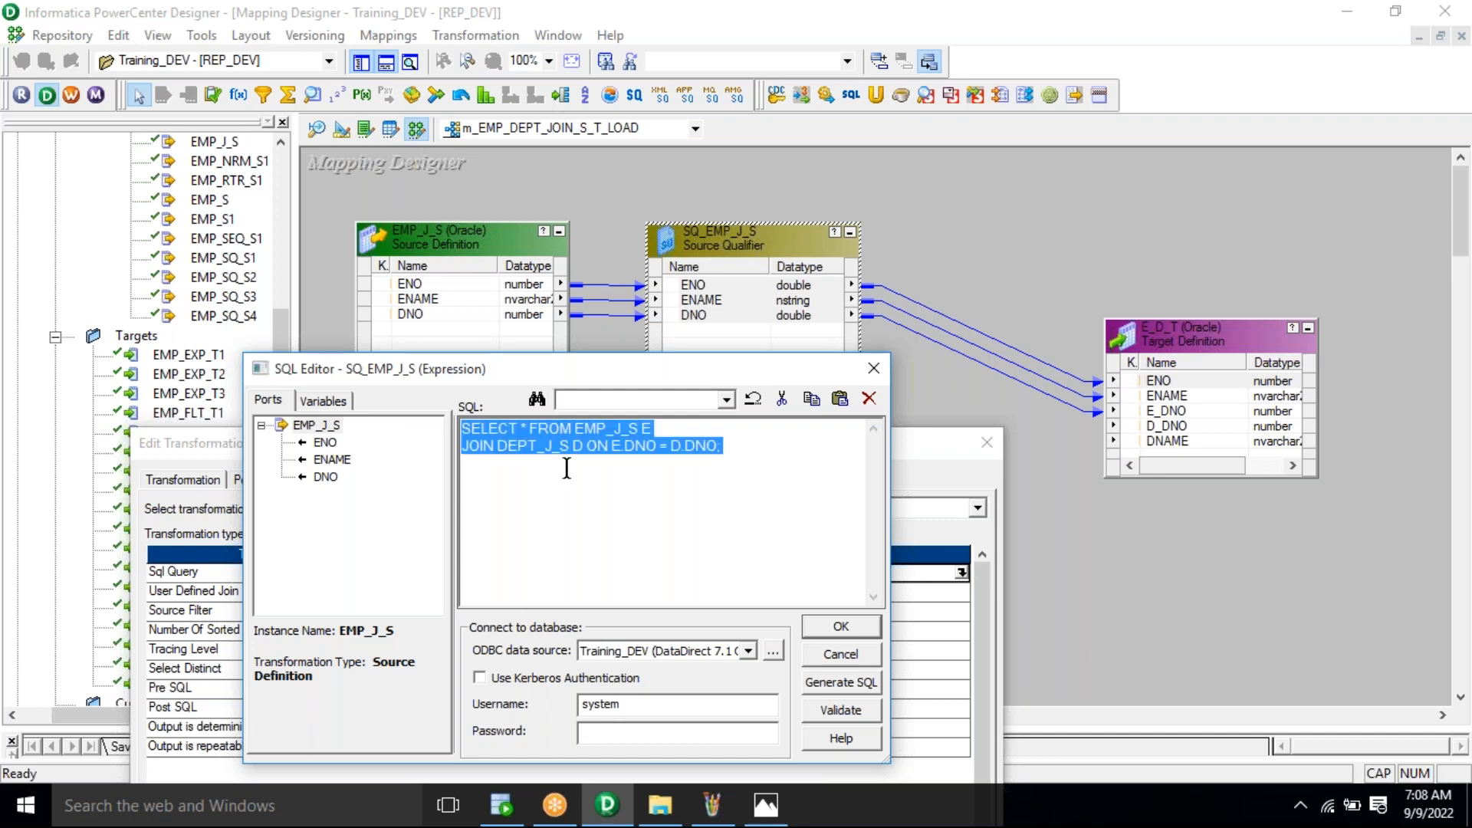
click(734, 462)
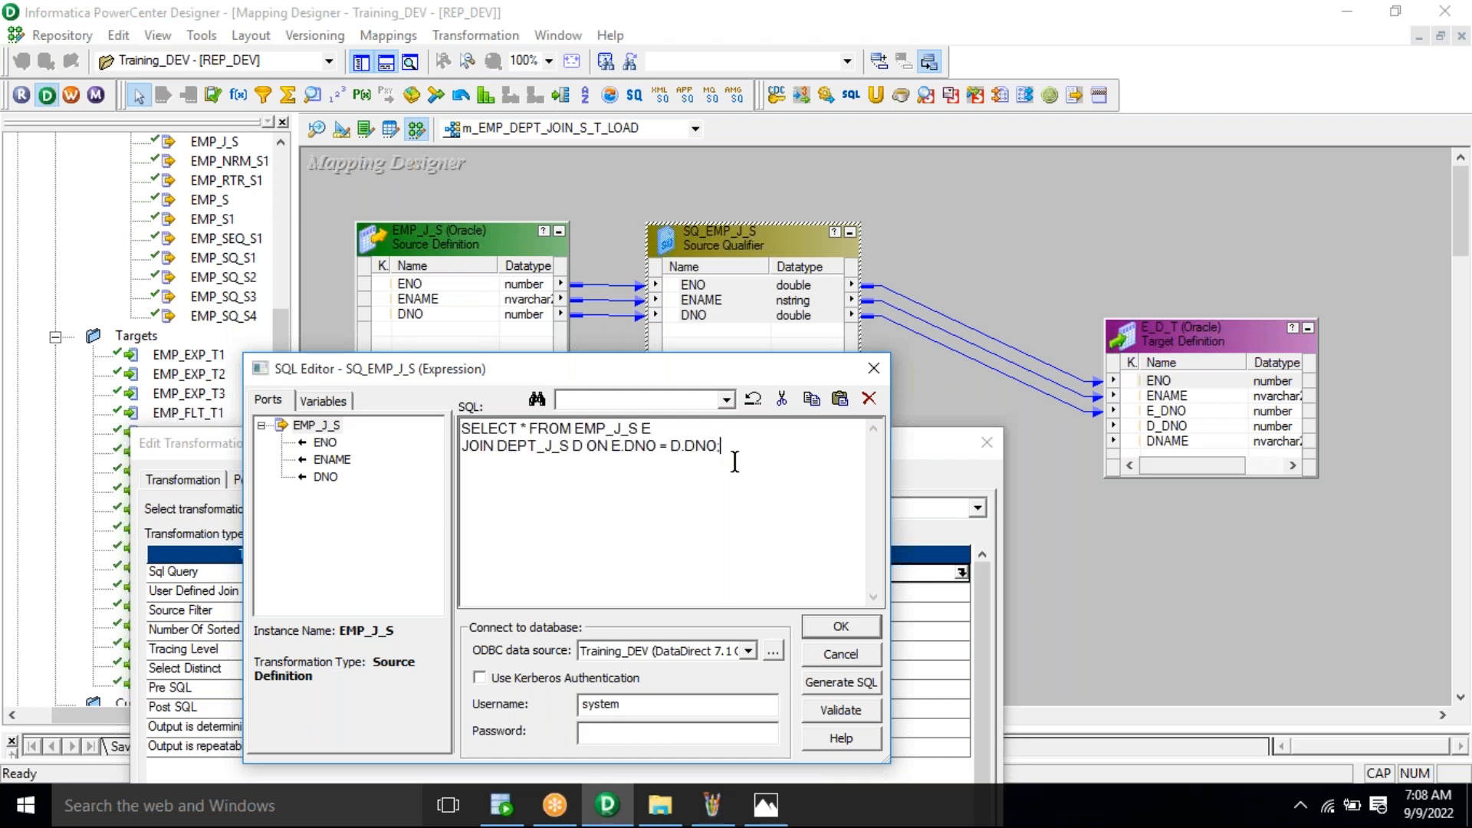
key(ctrl+a)
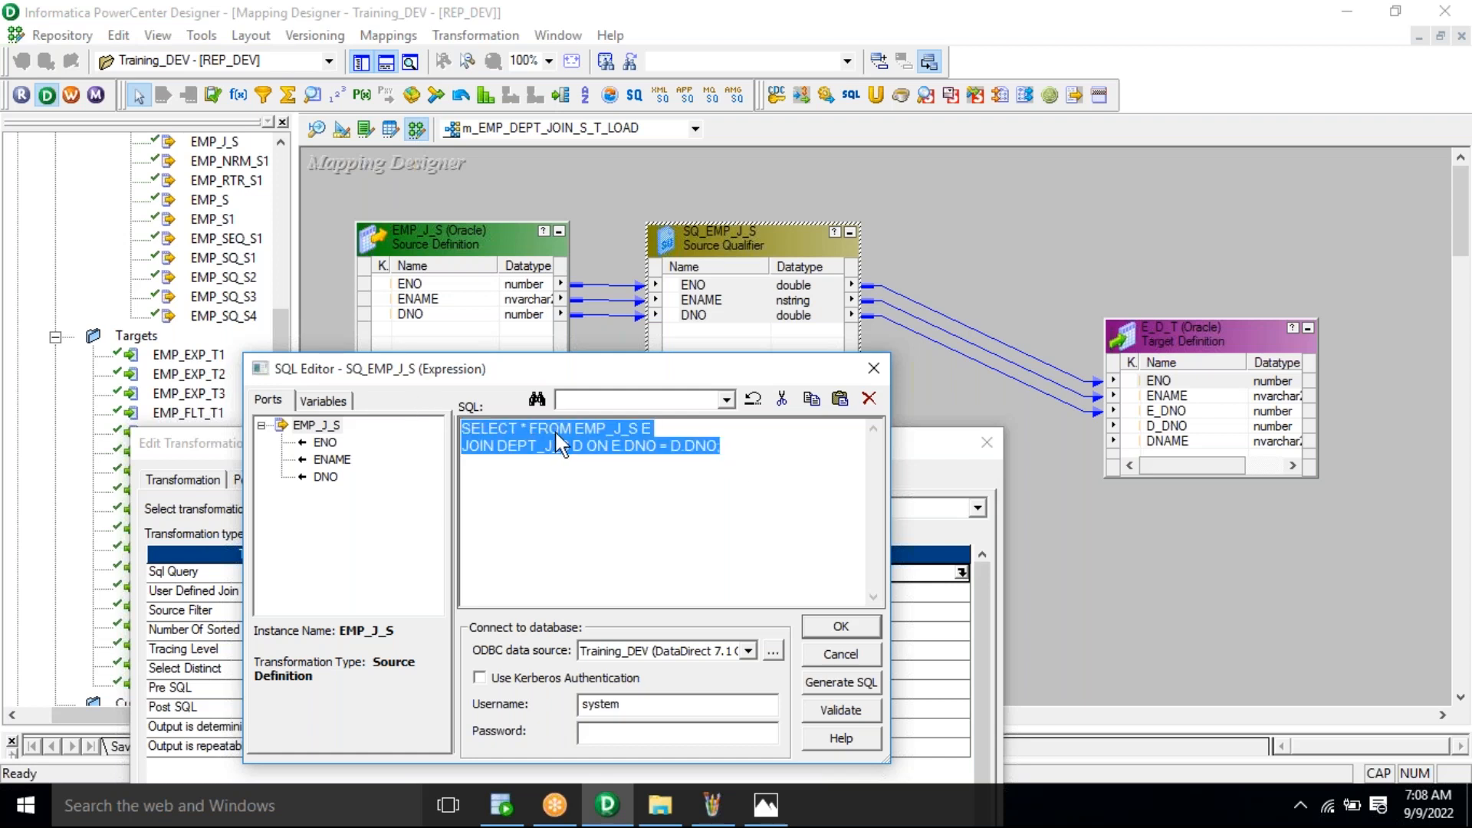
click(564, 430)
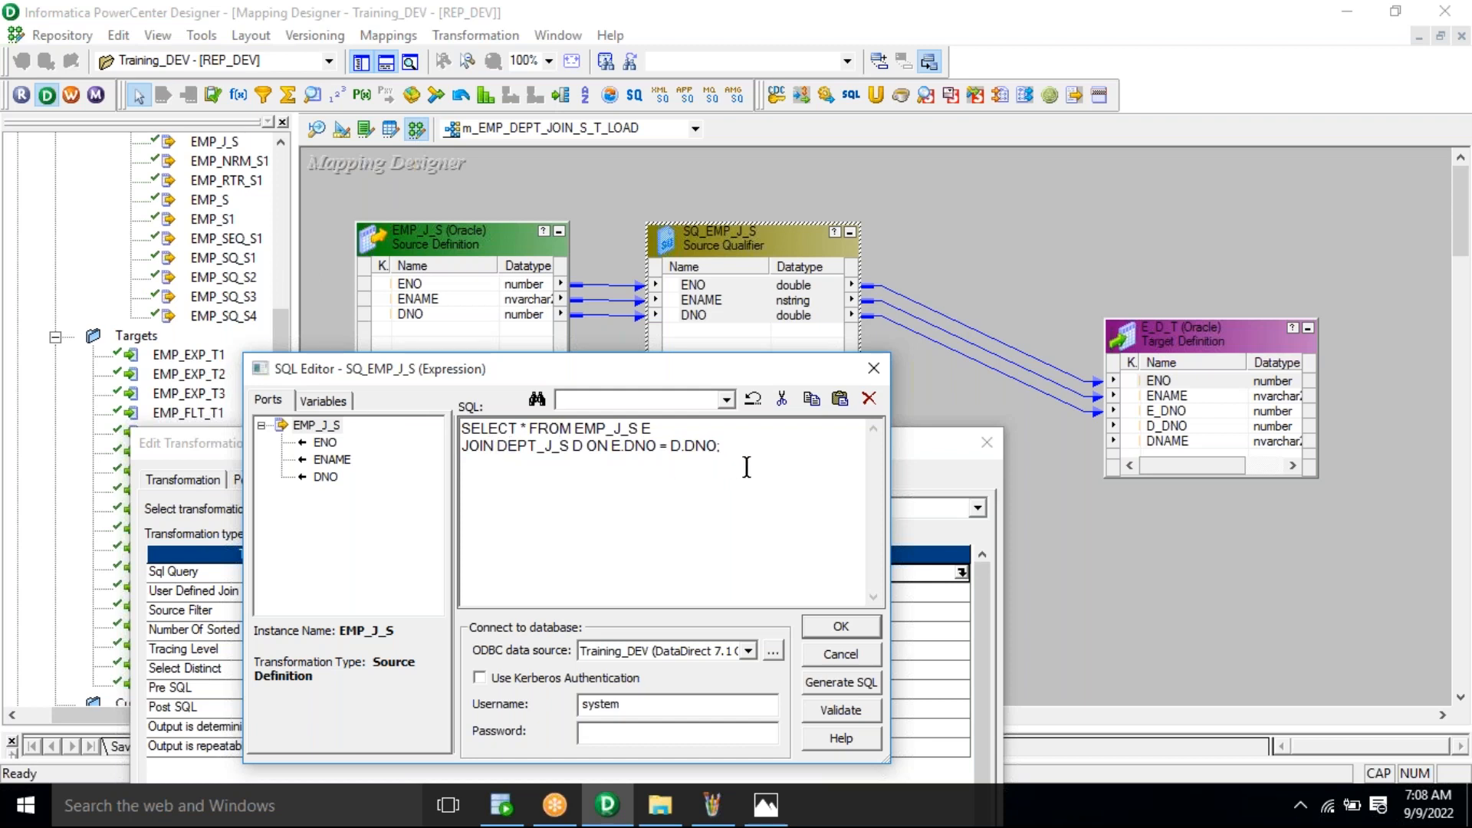
drag(721, 451, 461, 429)
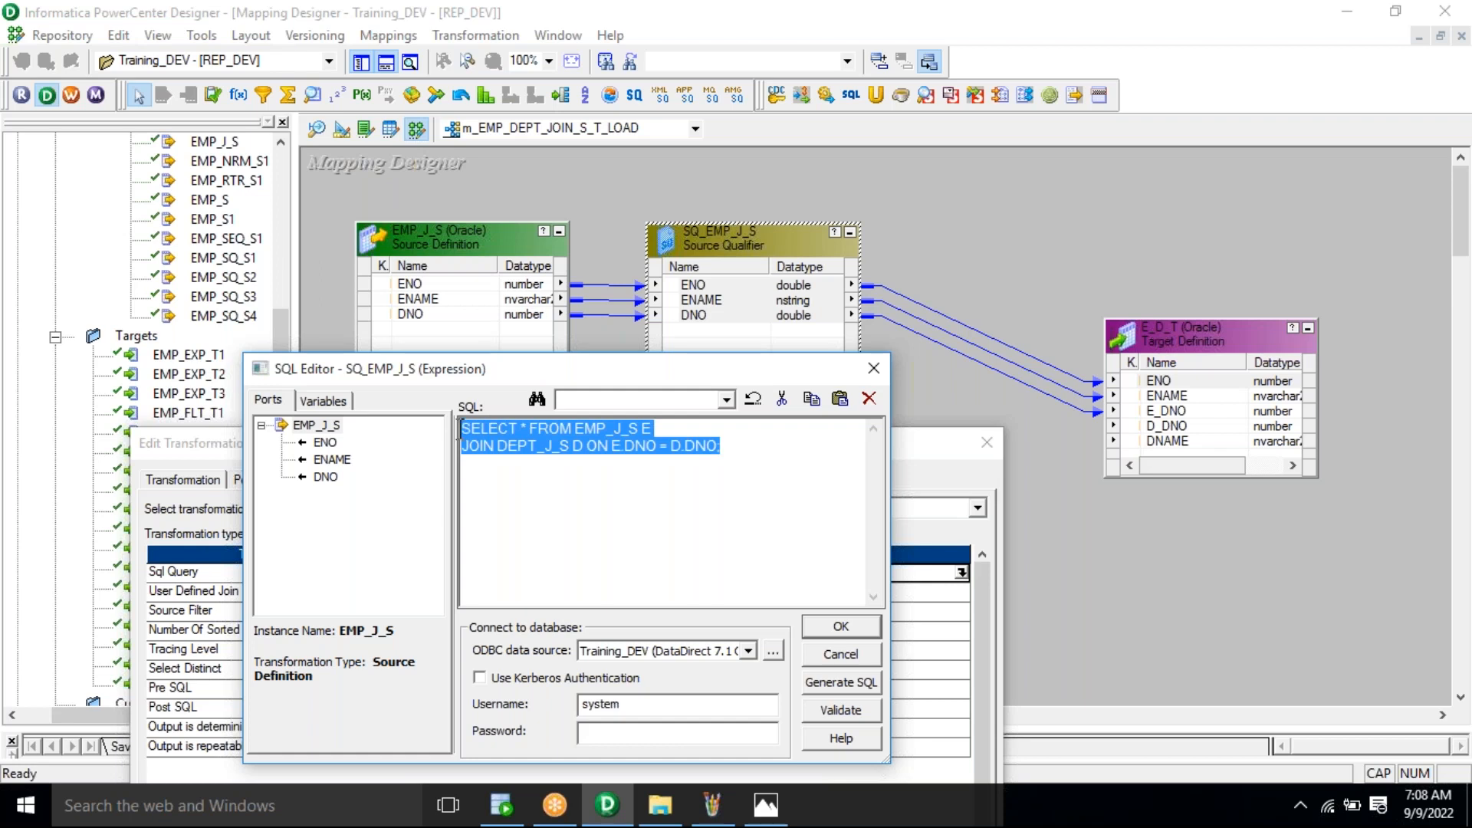
click(749, 491)
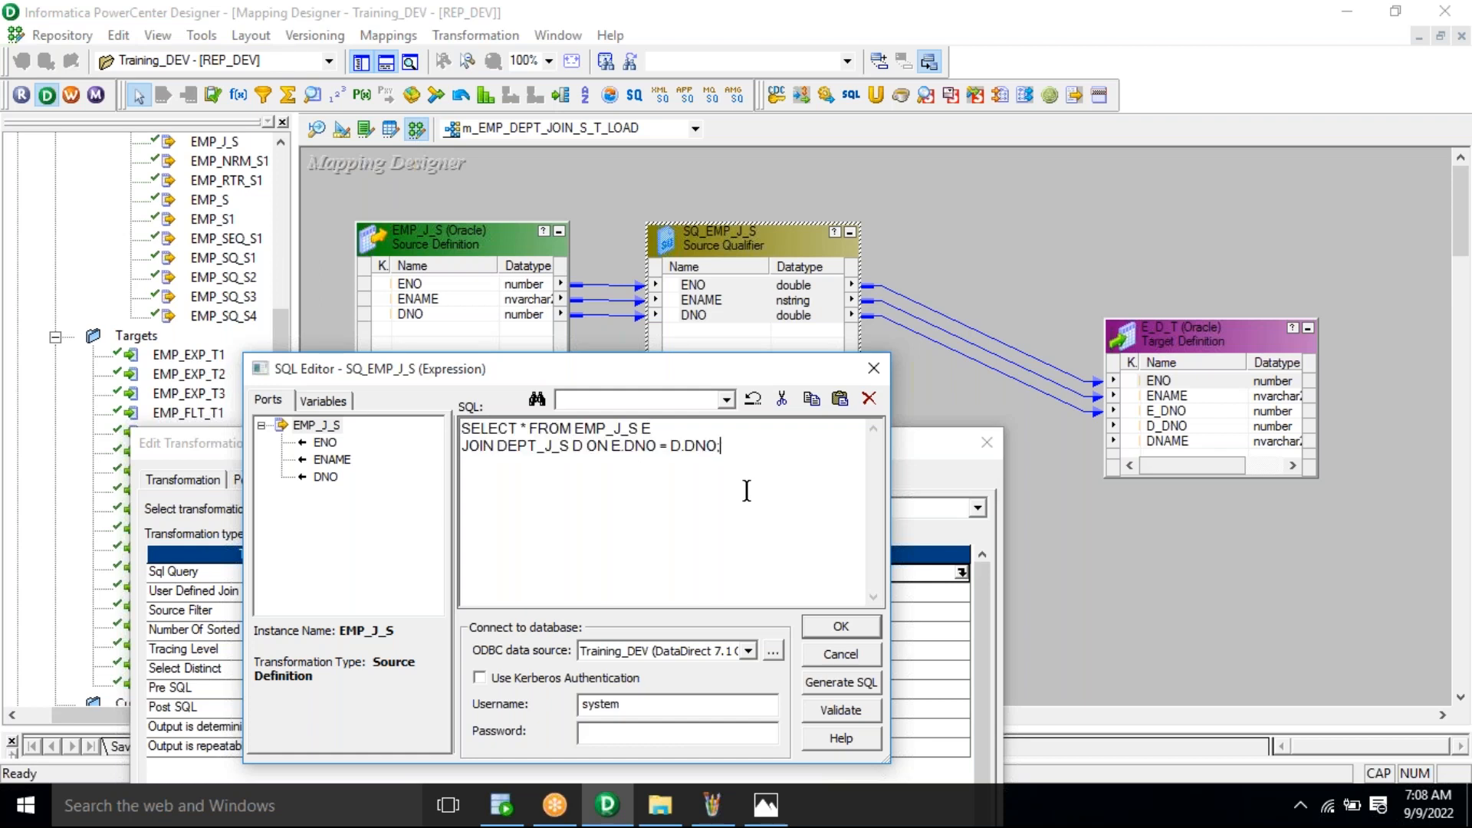
double_click(523, 427)
click(1040, 39)
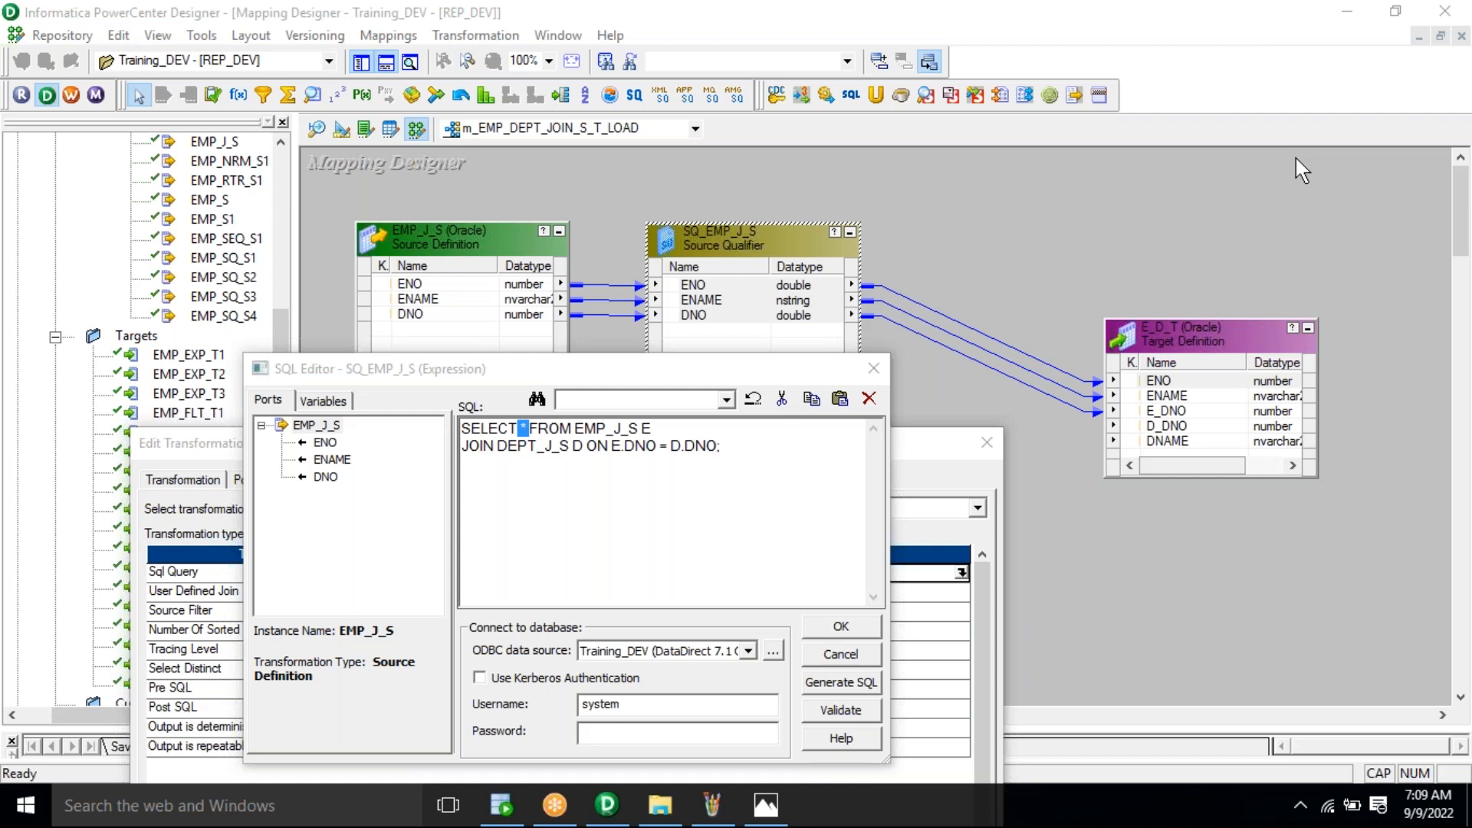
Step: Run the EMP_J_S–DEPT_J_S inner join, returning rows for 10 HR and 20 ACCT, and highlight its table names
click(501, 805)
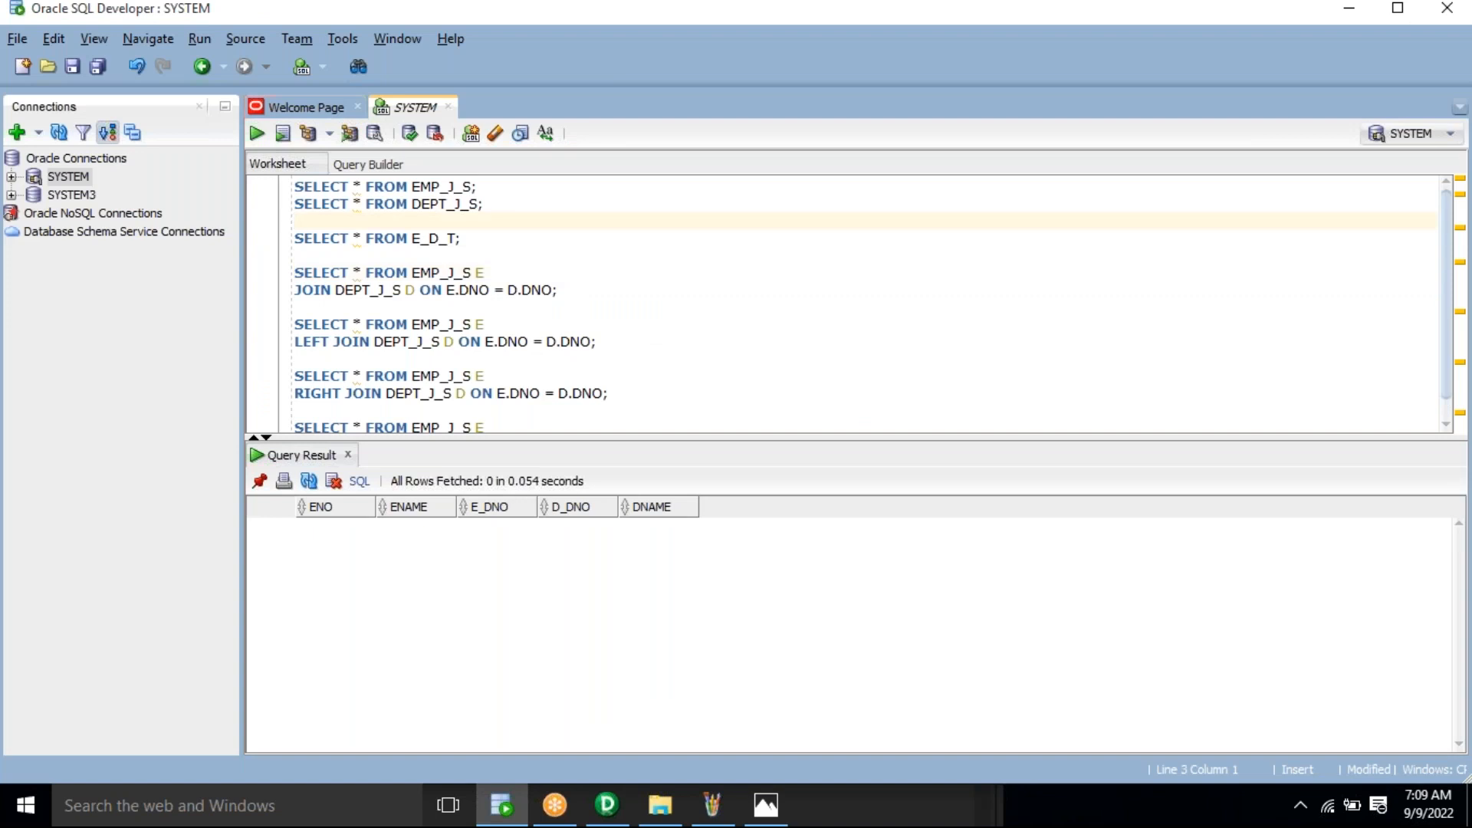
click(257, 135)
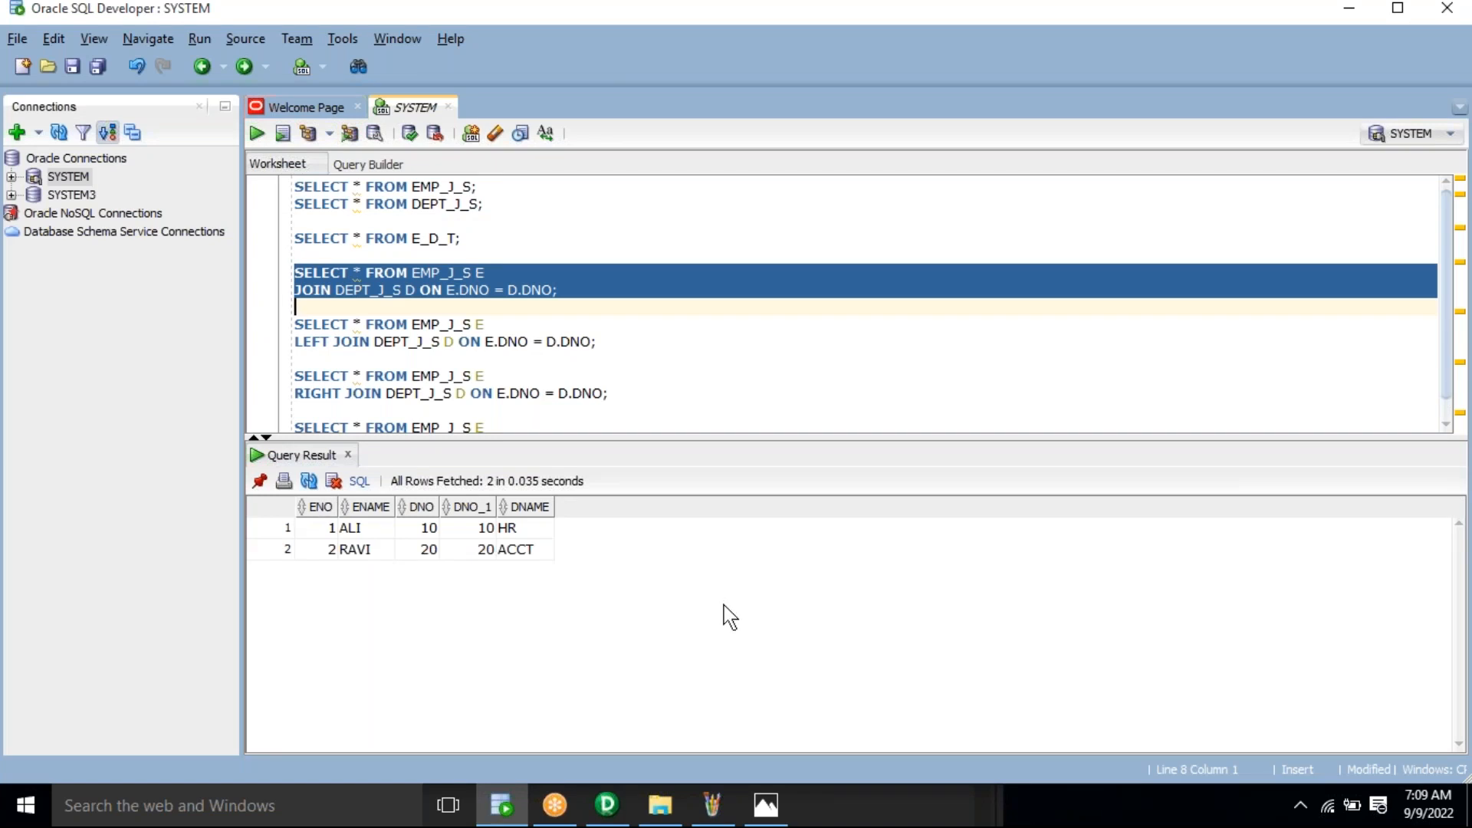
click(357, 273)
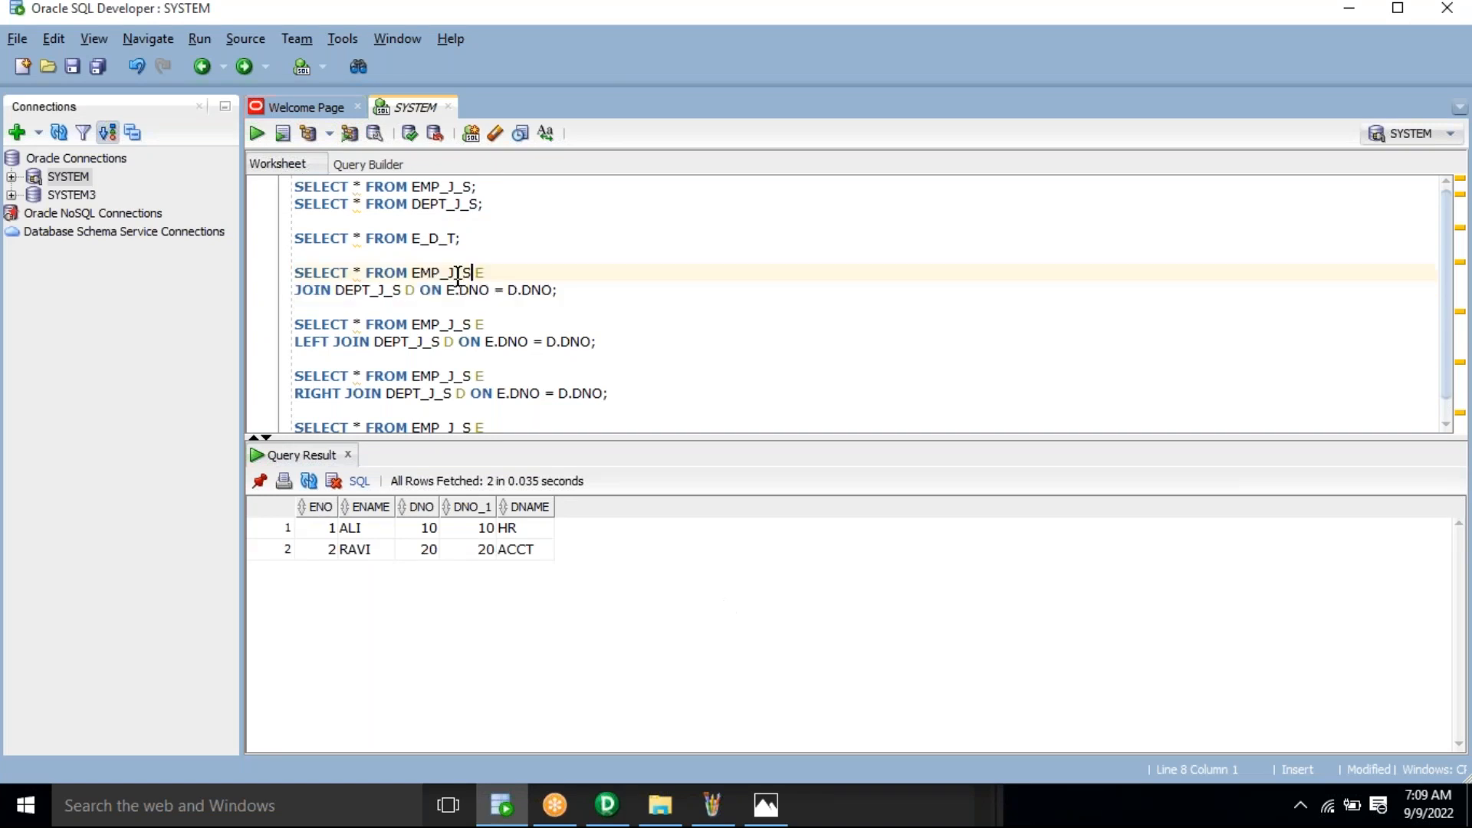
click(414, 272)
double_click(441, 272)
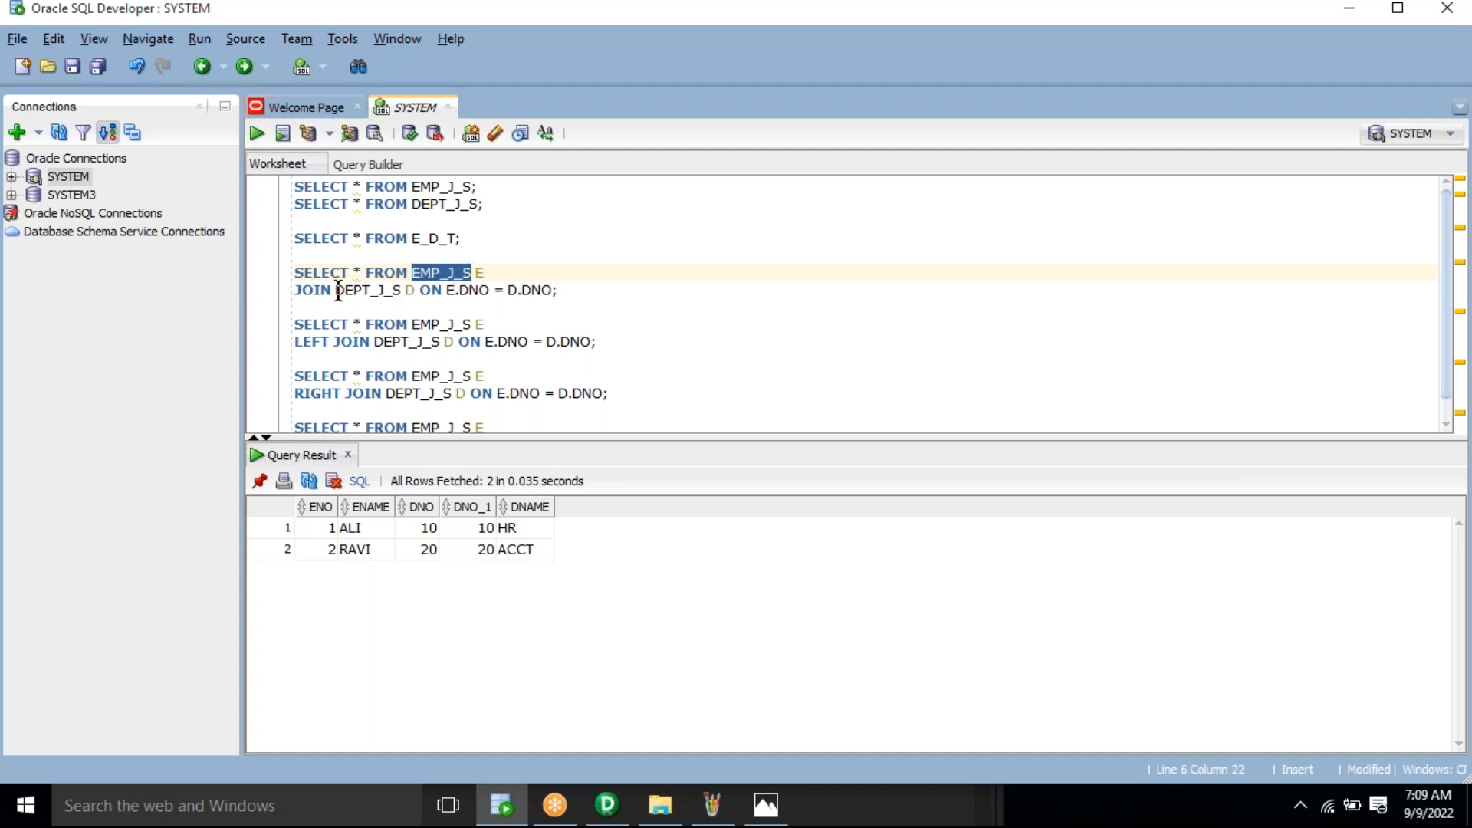
drag(338, 292, 399, 291)
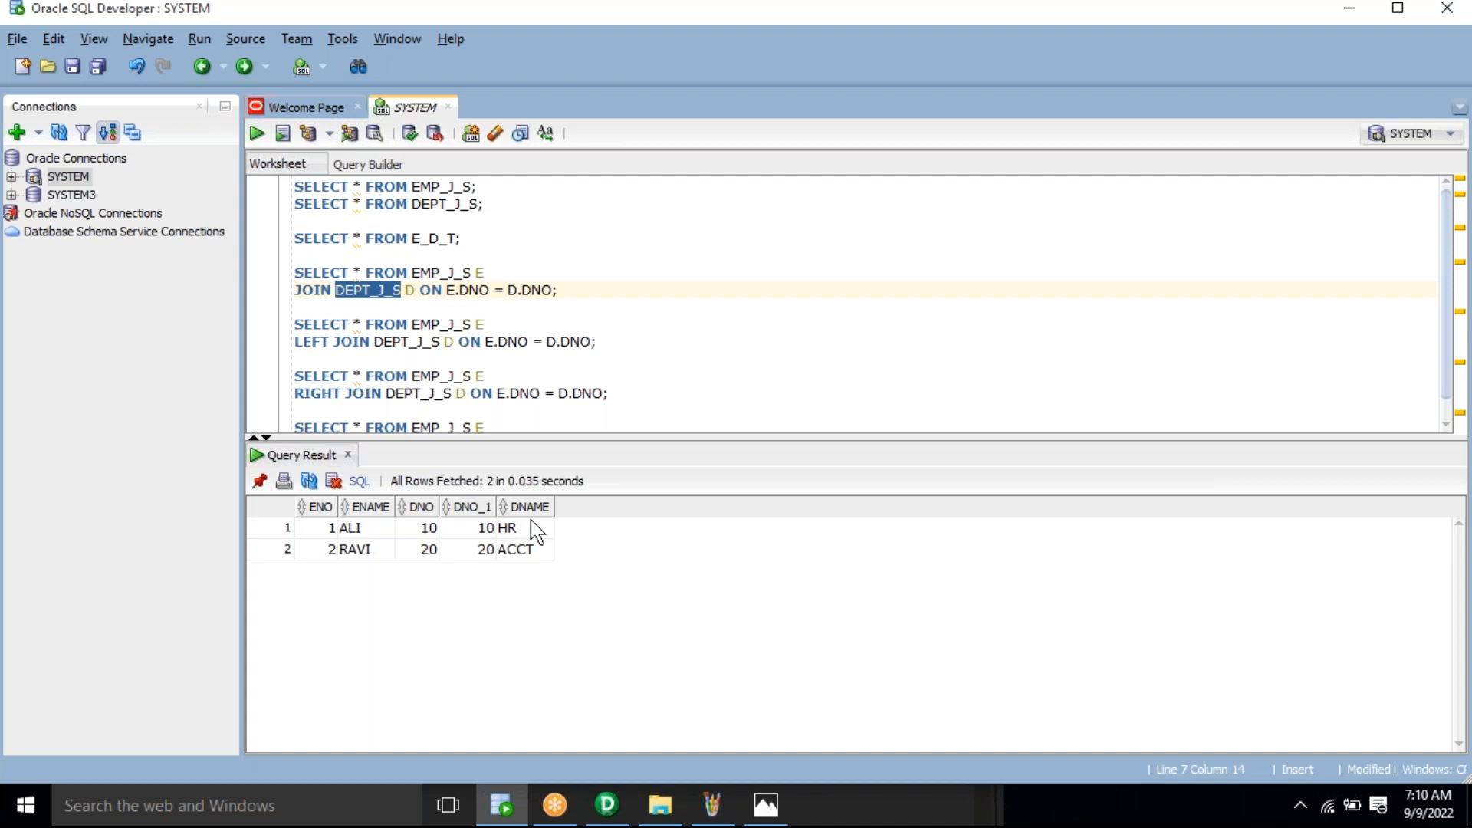
drag(582, 286, 266, 270)
key(ctrl+c)
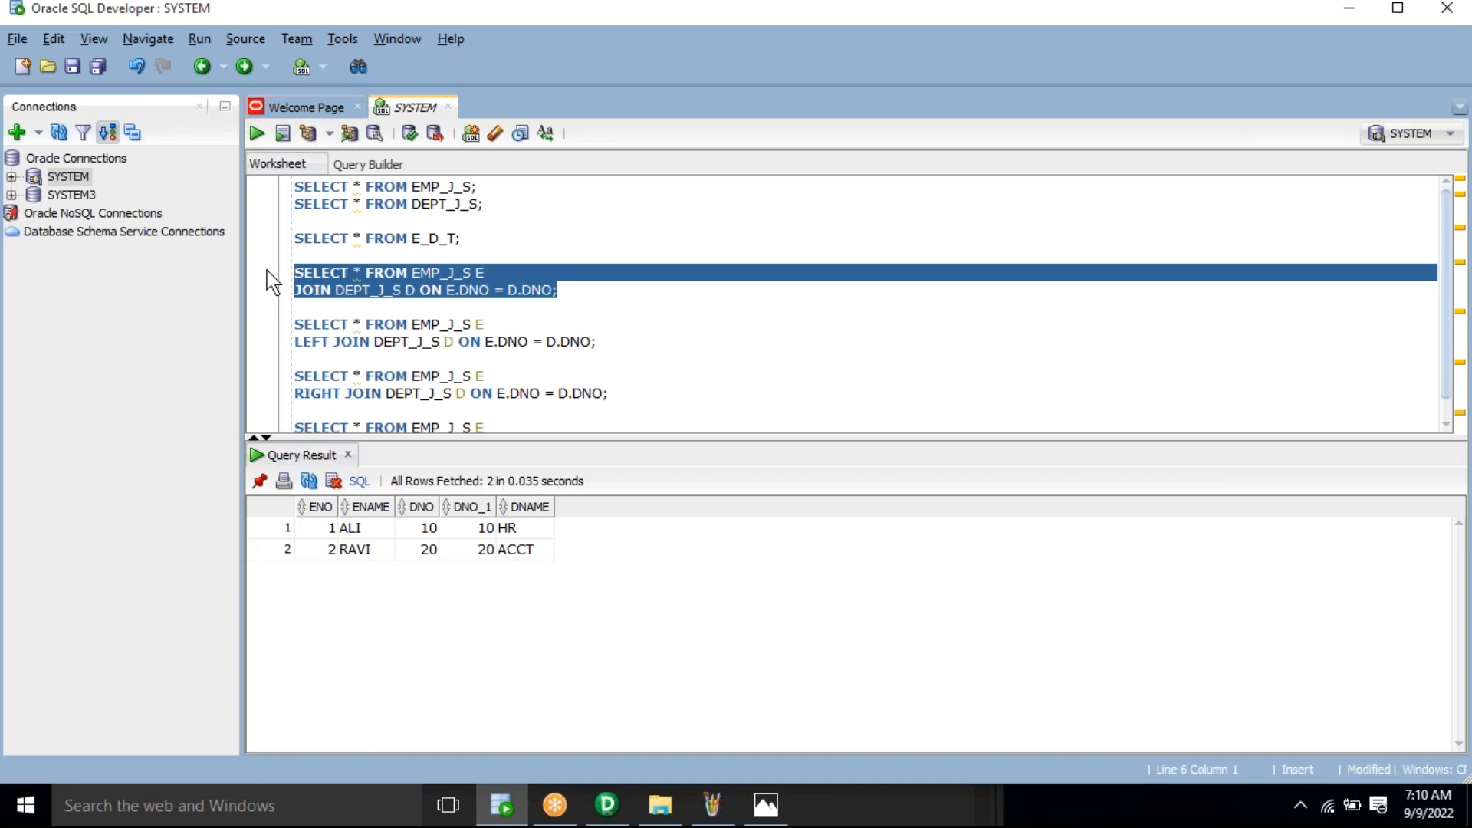
Step: Enter the database password, validate the join override, and dismiss the exactly-3-fields warning
click(626, 809)
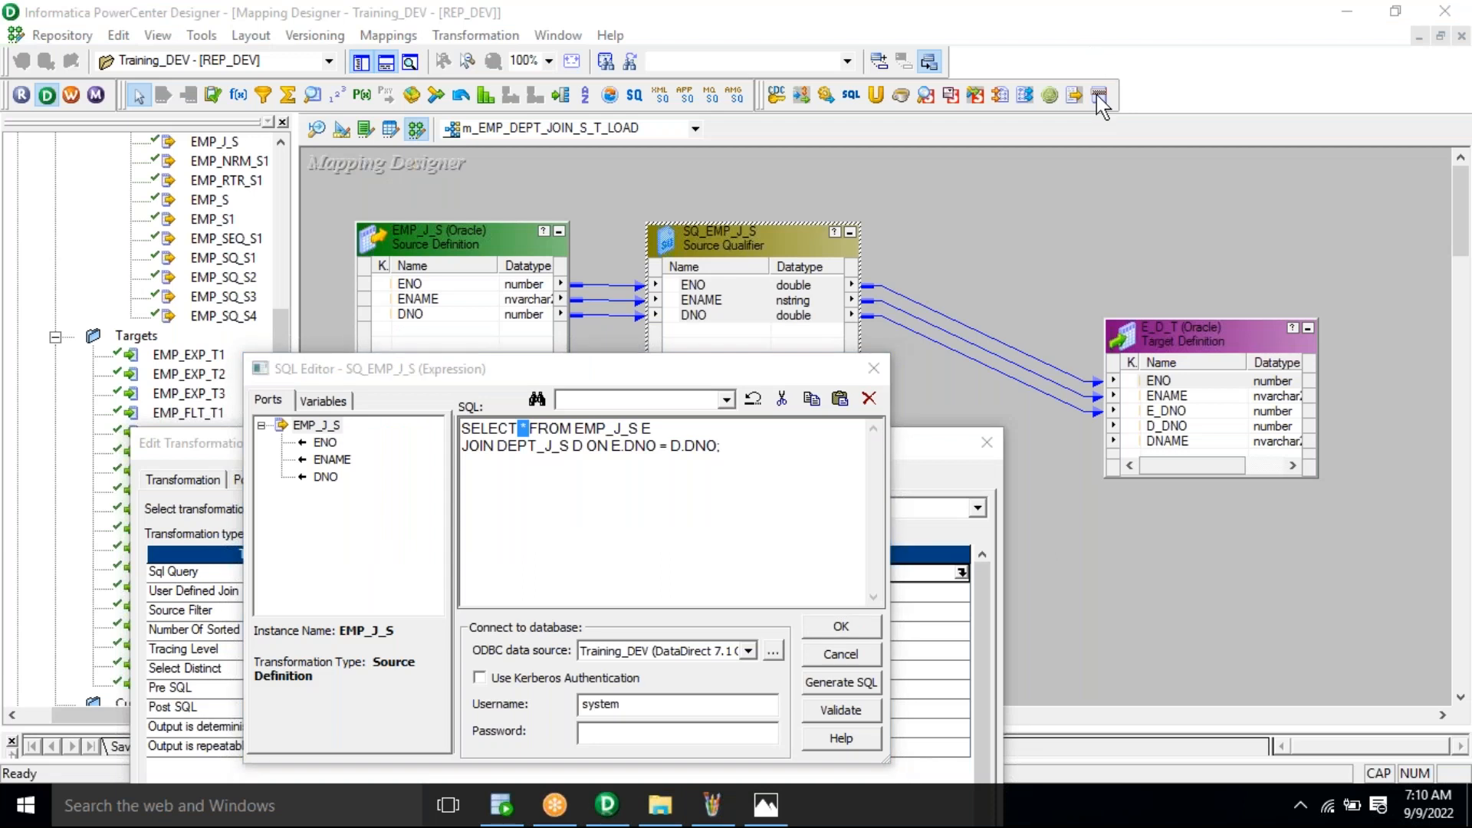
drag(644, 704, 571, 704)
key(Tab)
text(******)
click(838, 713)
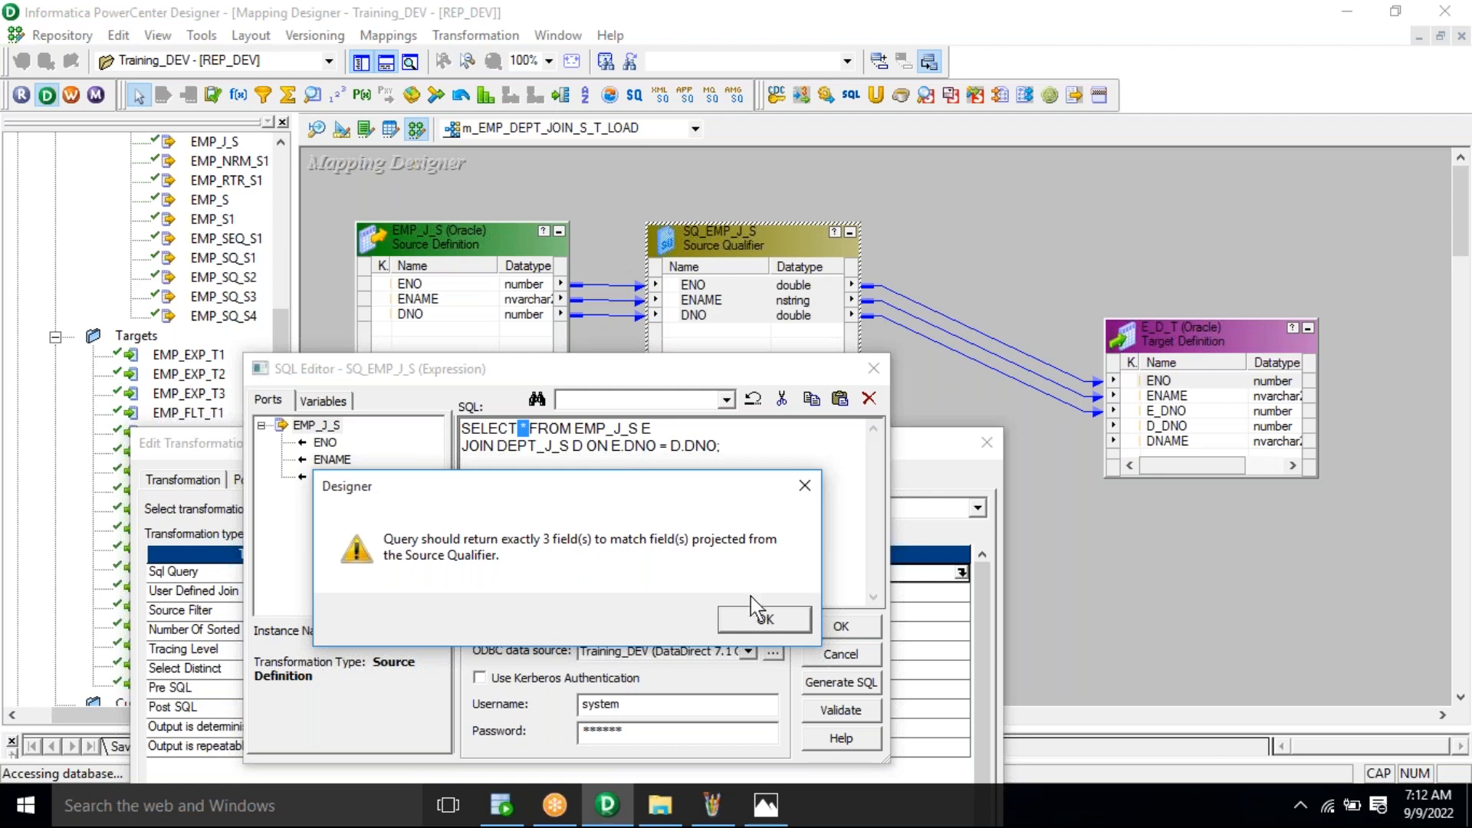
click(765, 621)
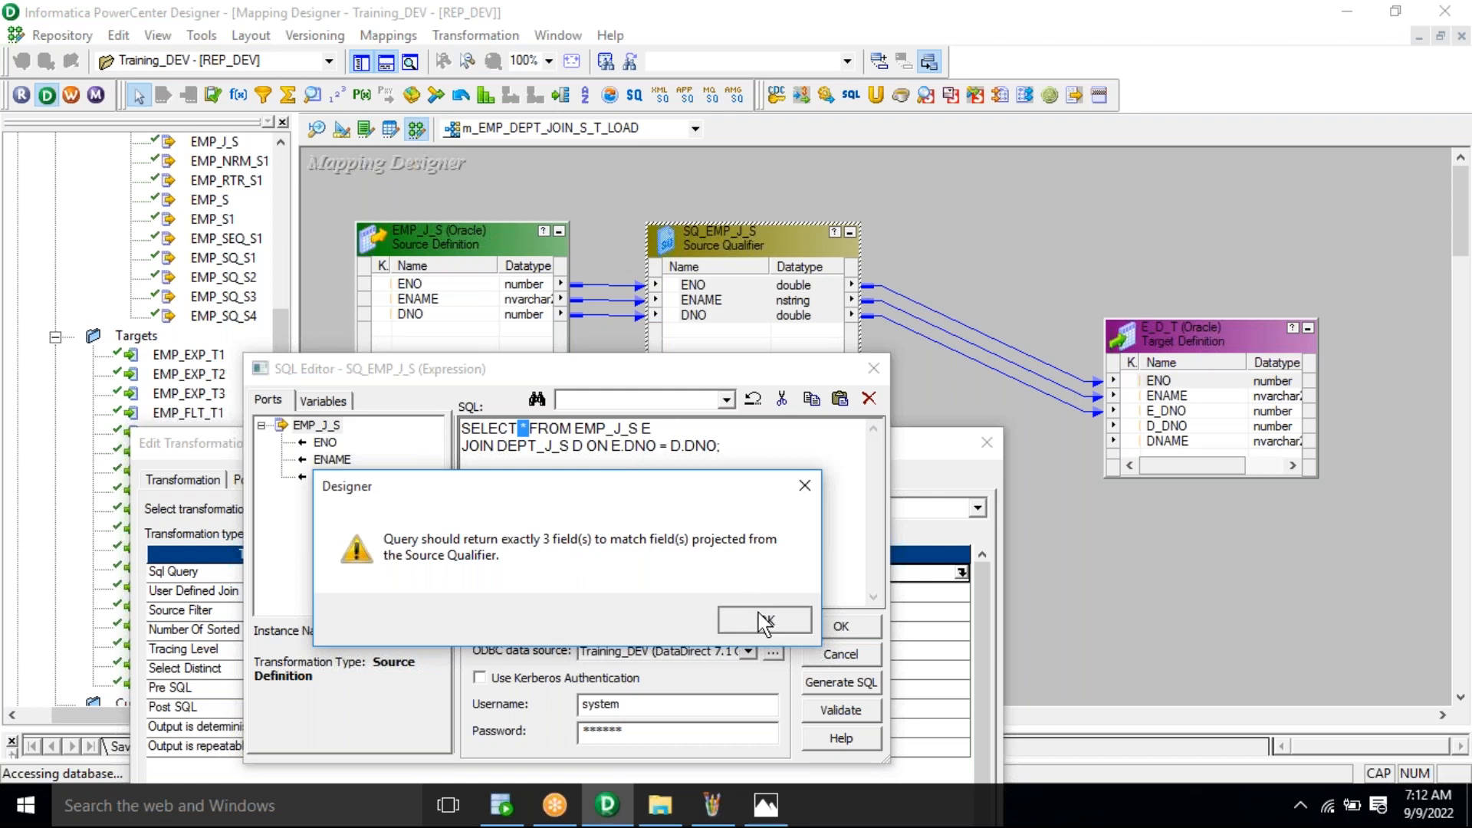
click(872, 368)
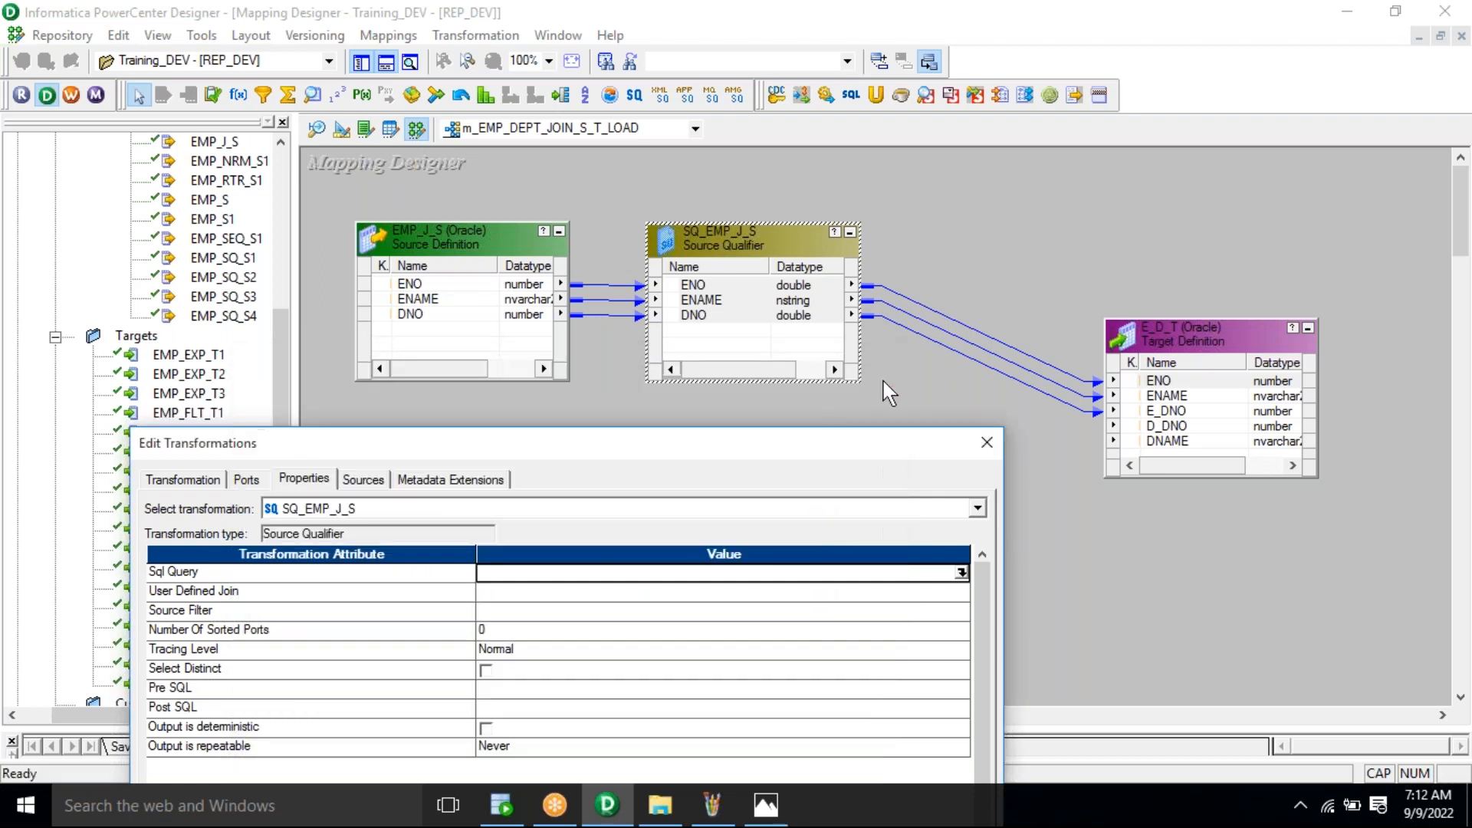
click(981, 450)
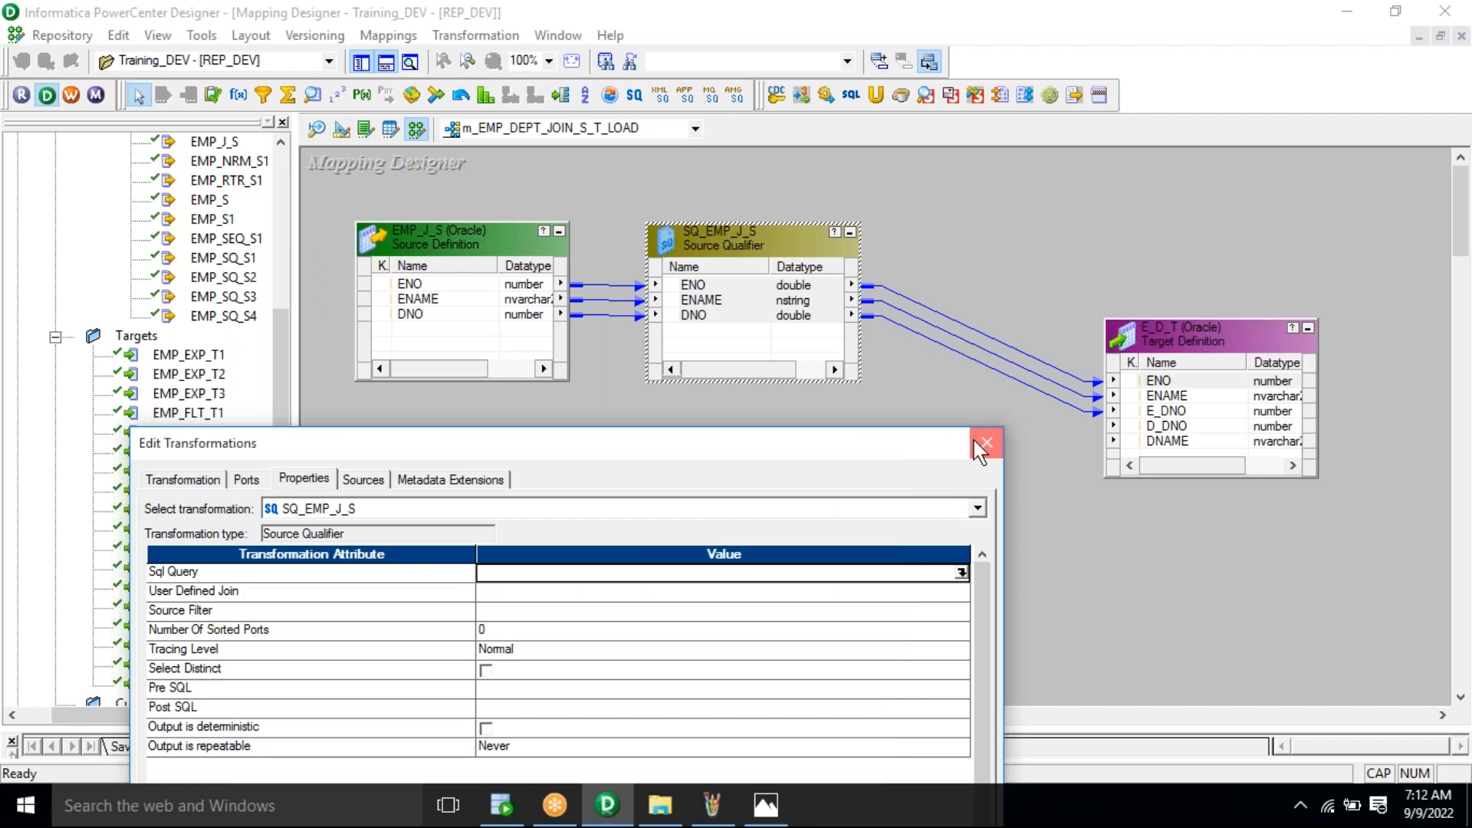
click(975, 401)
drag(1024, 271, 970, 412)
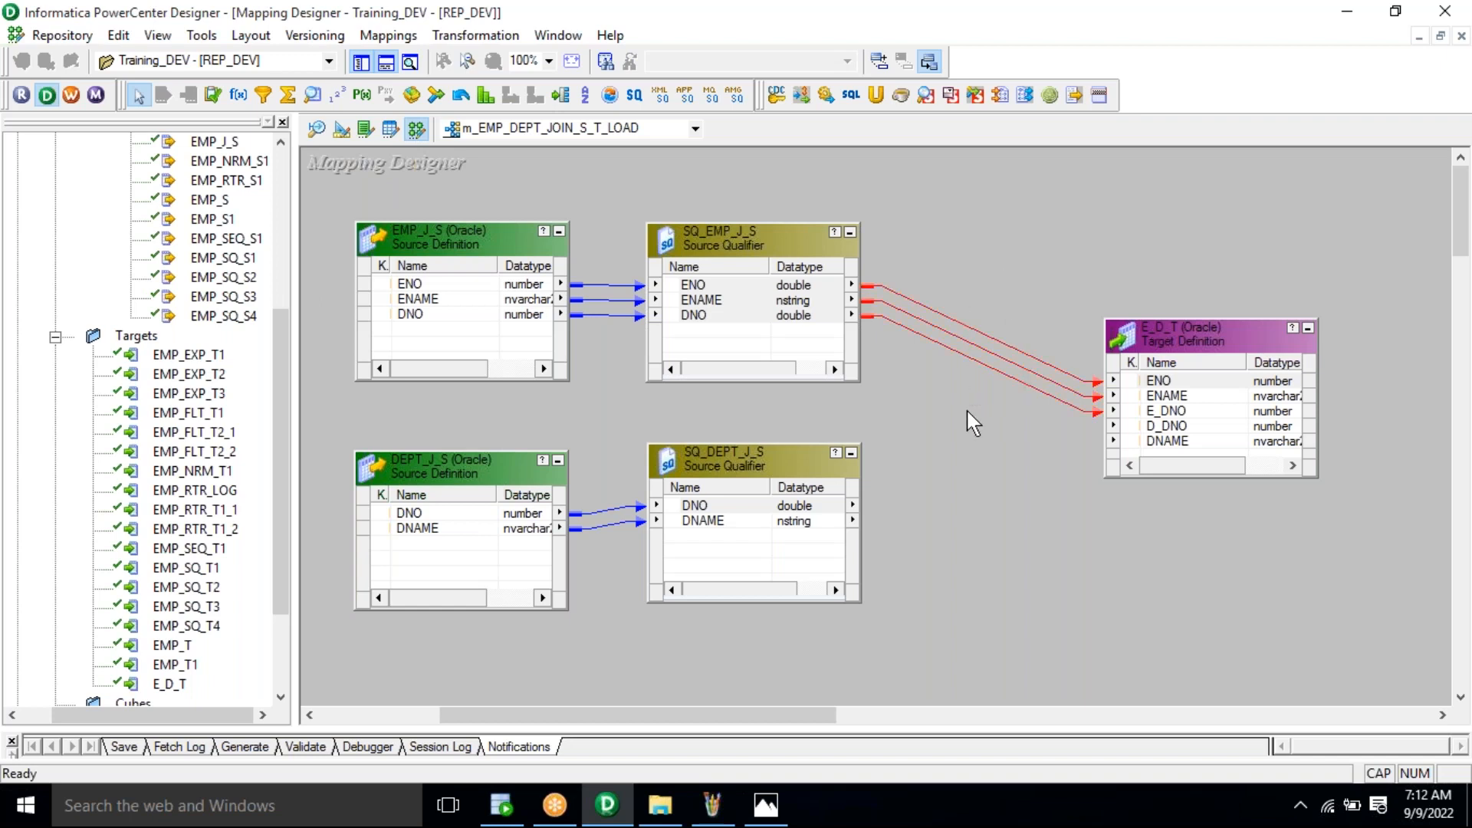
key(Delete)
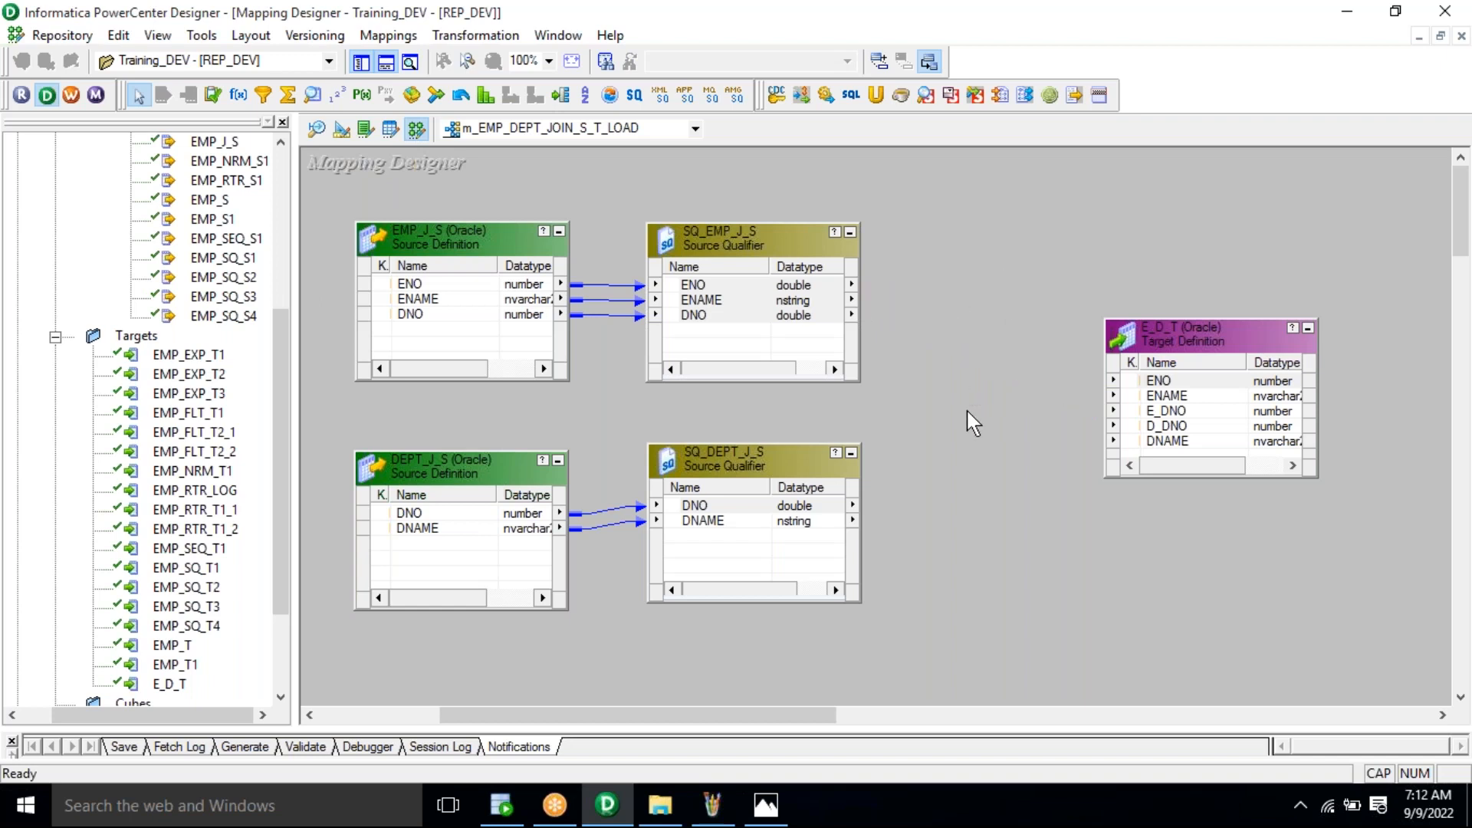
click(742, 523)
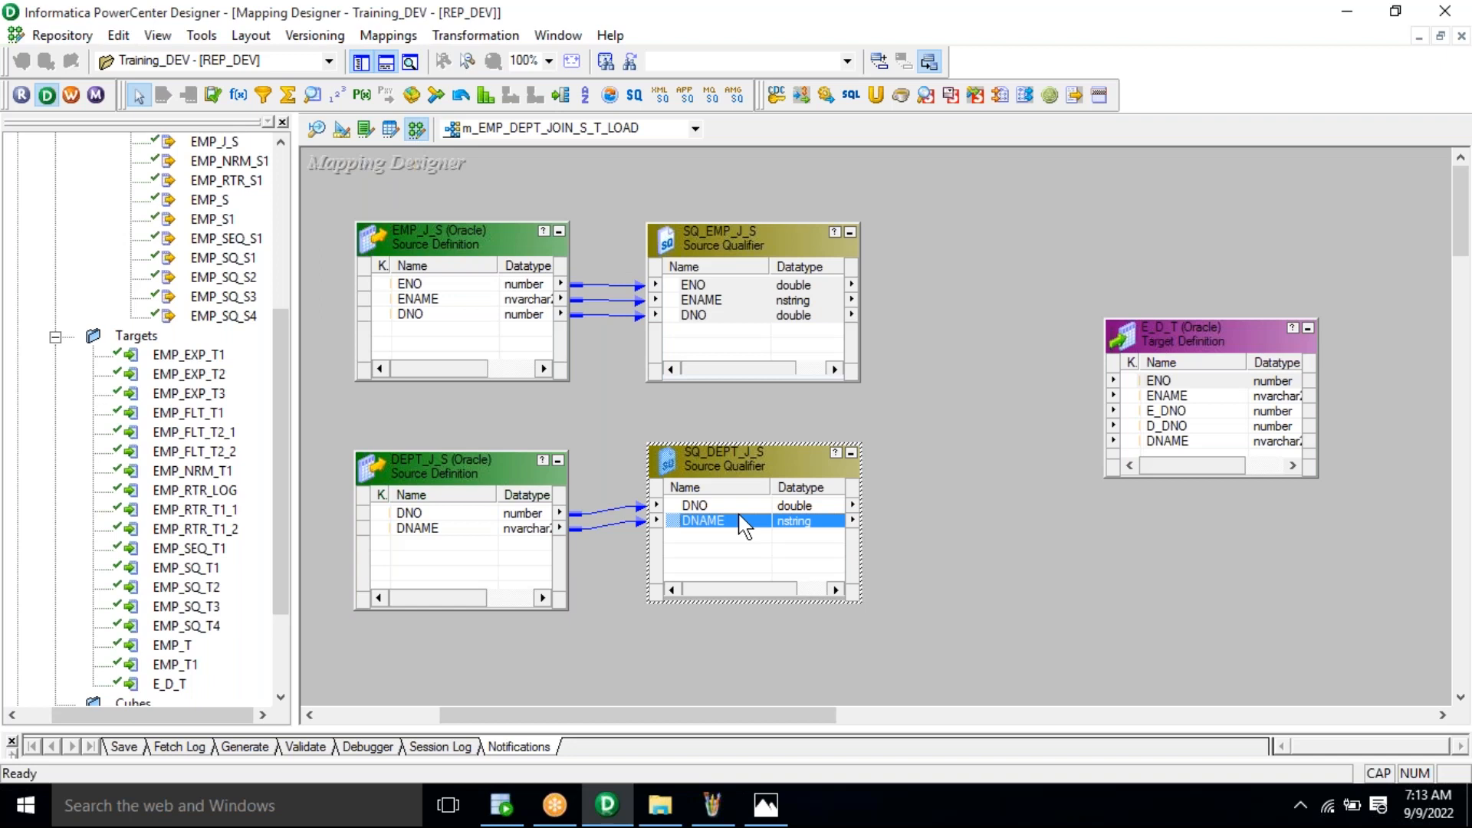
Step: Link SQ_DEPT_J_S's DNO and DNAME to E_D_T's D_DNO and DNAME, then delete those two links
right_click(744, 527)
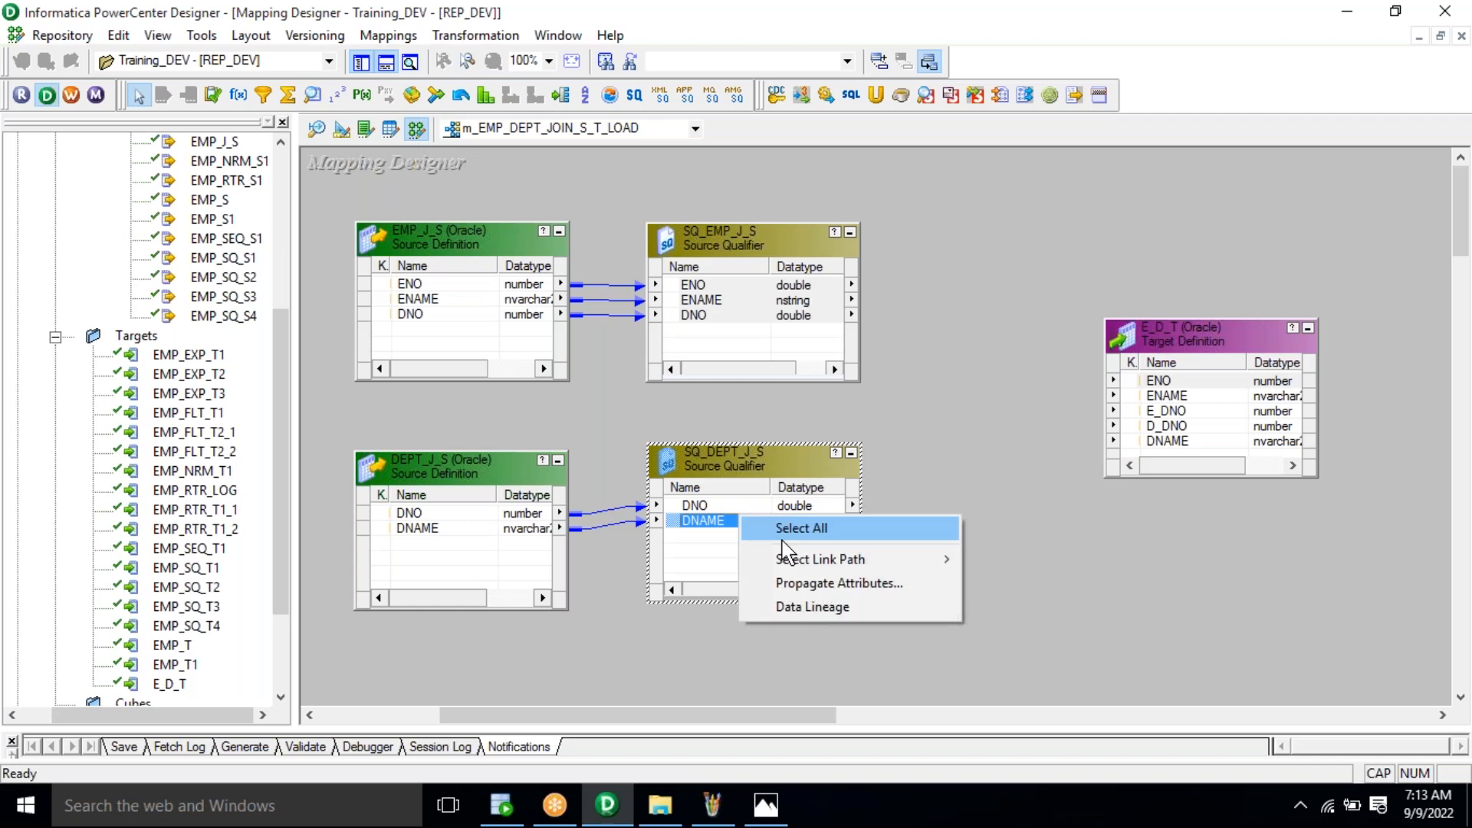
click(760, 531)
drag(694, 518, 1165, 428)
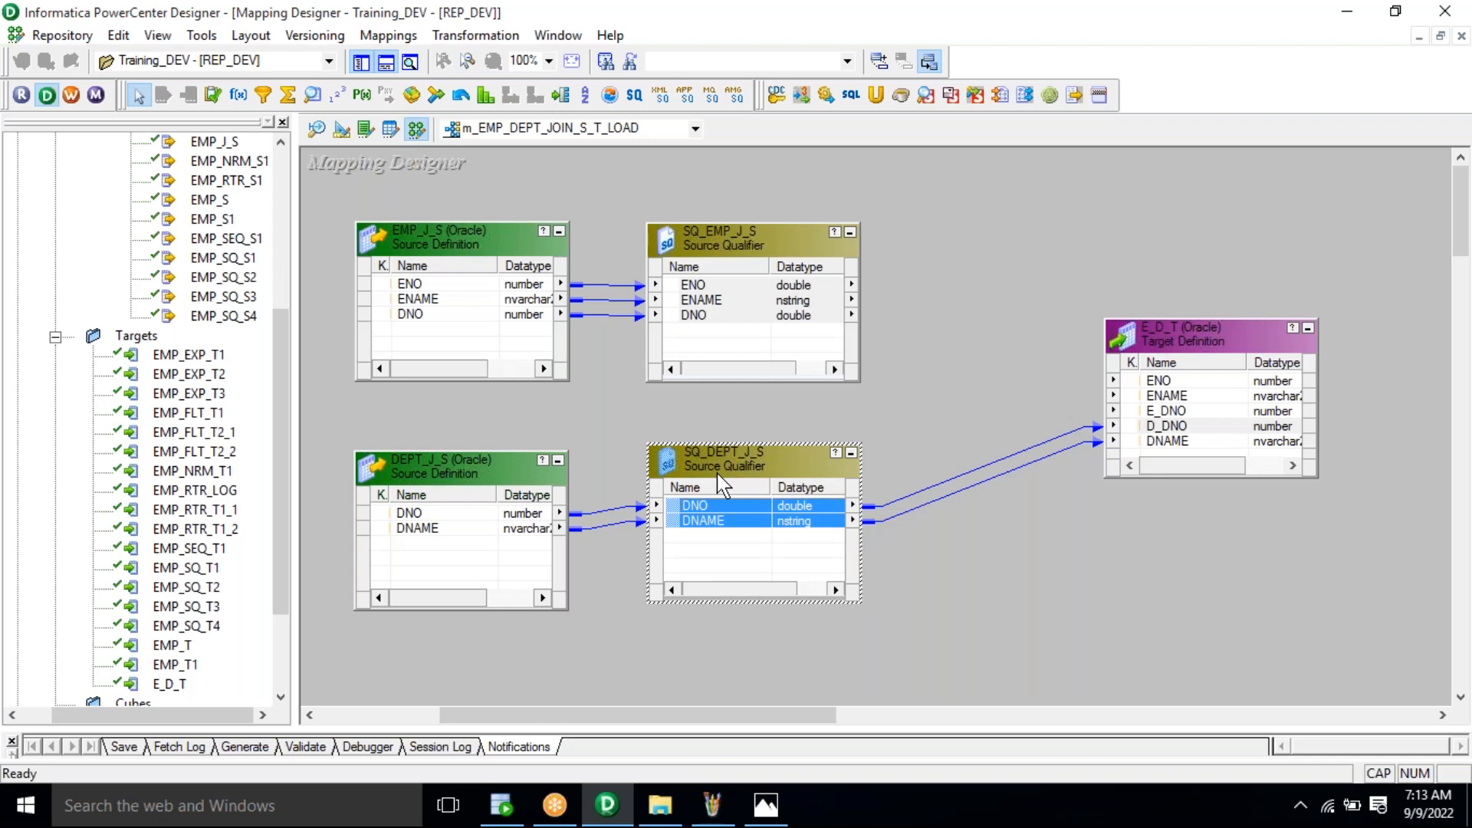
drag(1059, 342, 1010, 604)
key(Delete)
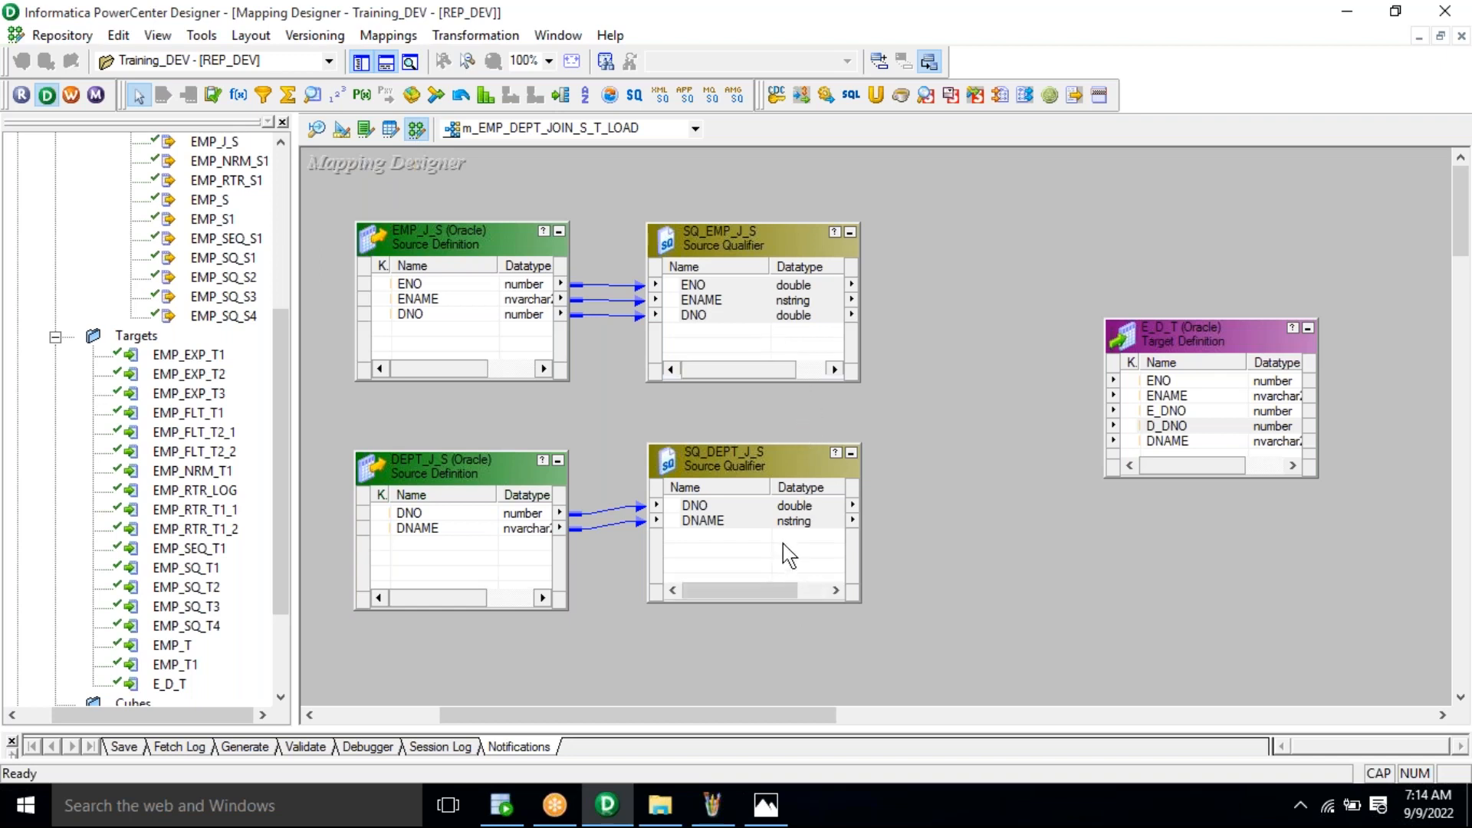
Step: Delete the SQ_DEPT_J_S source qualifier from the mapping and confirm
click(781, 322)
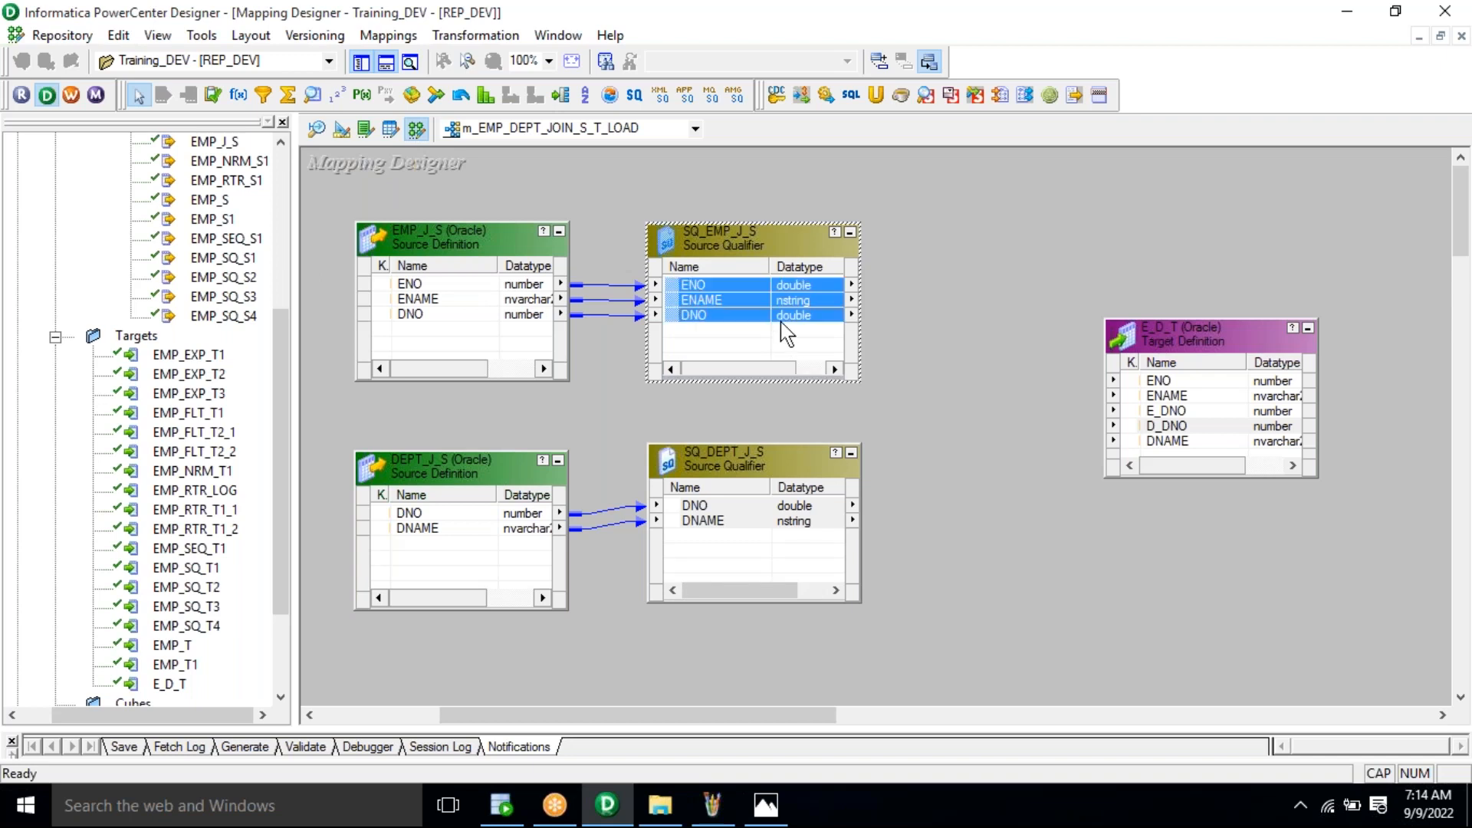
click(773, 555)
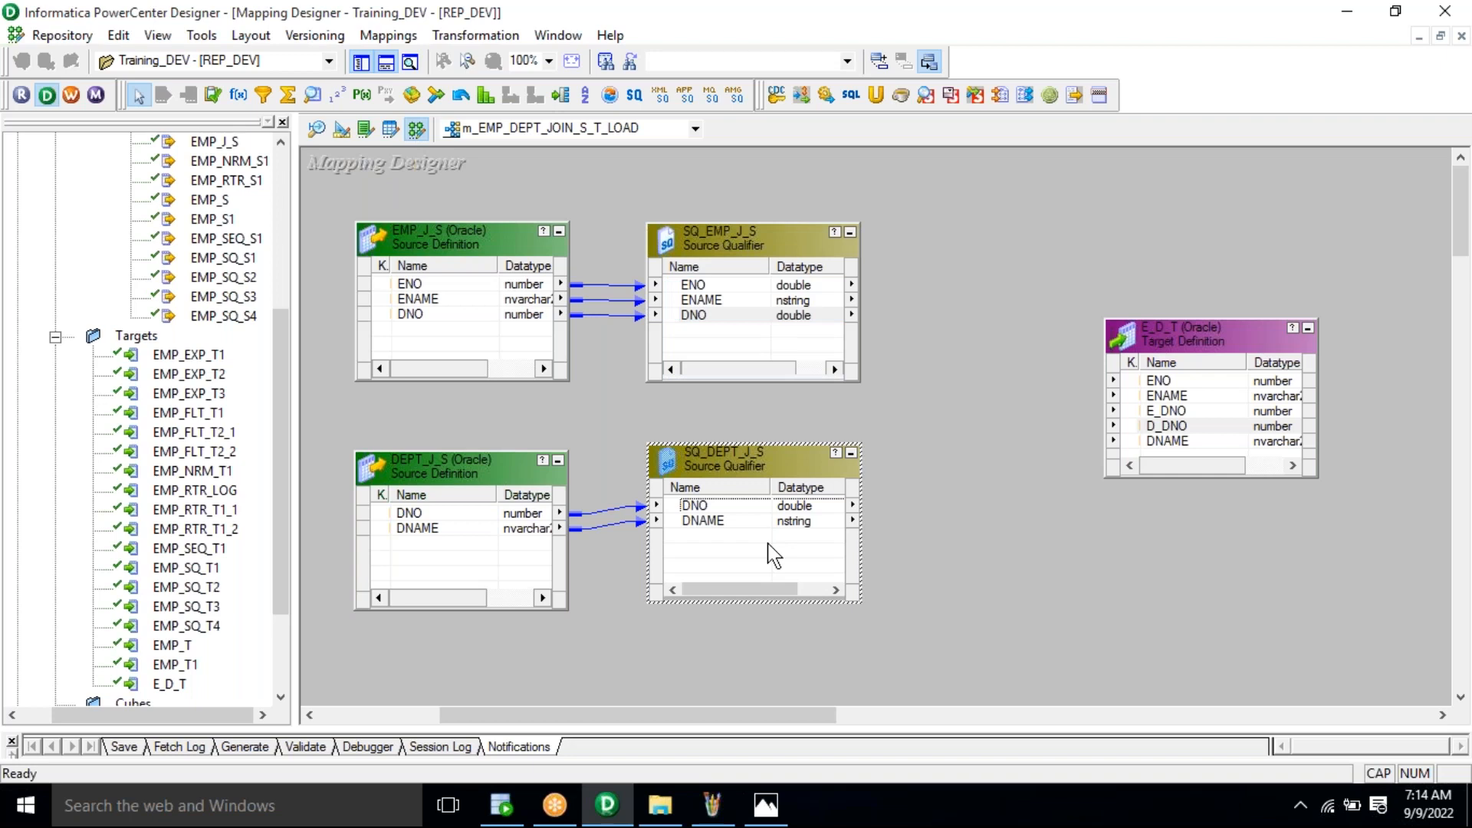
key(Delete)
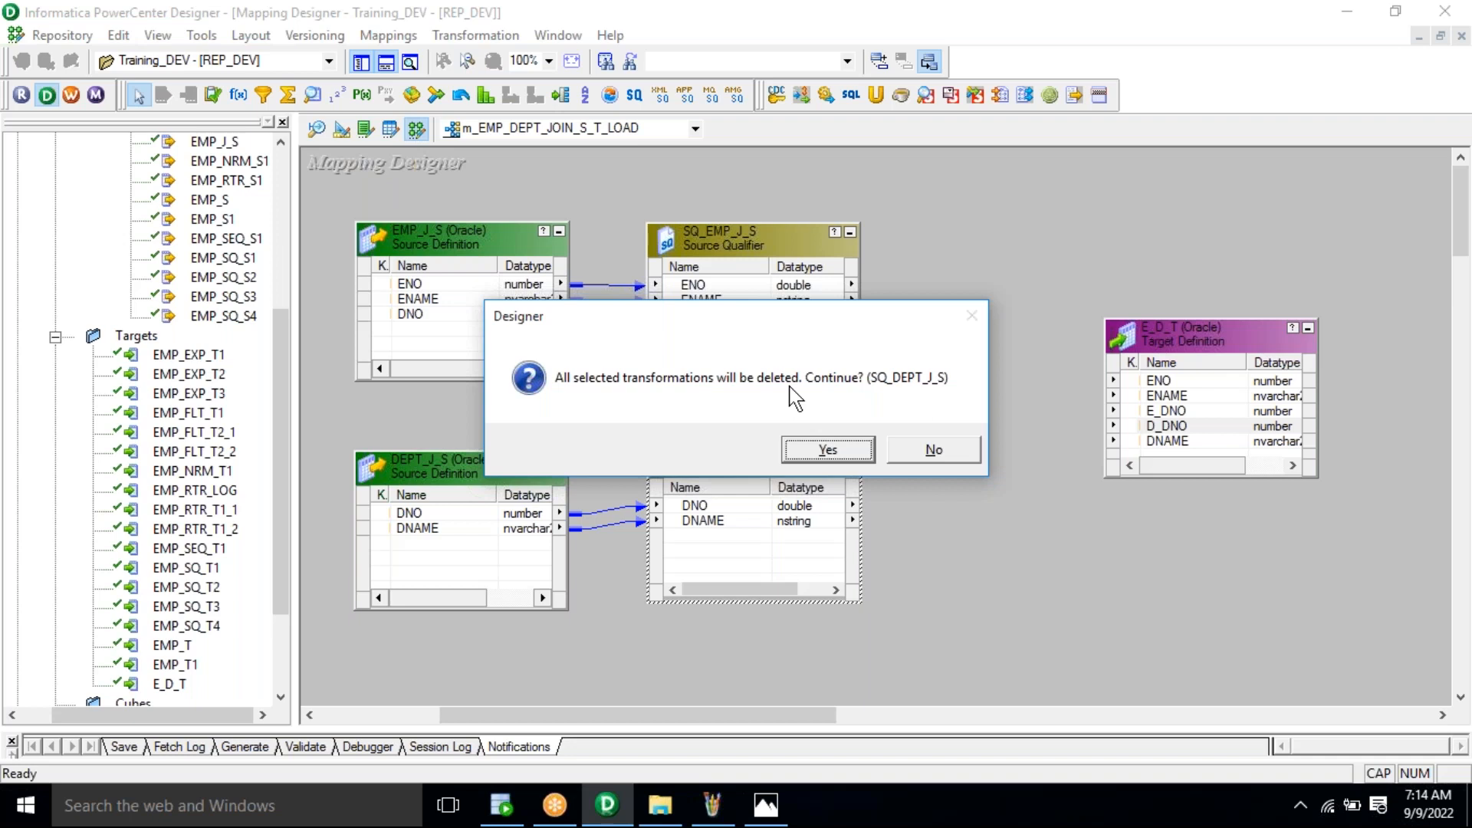
click(826, 449)
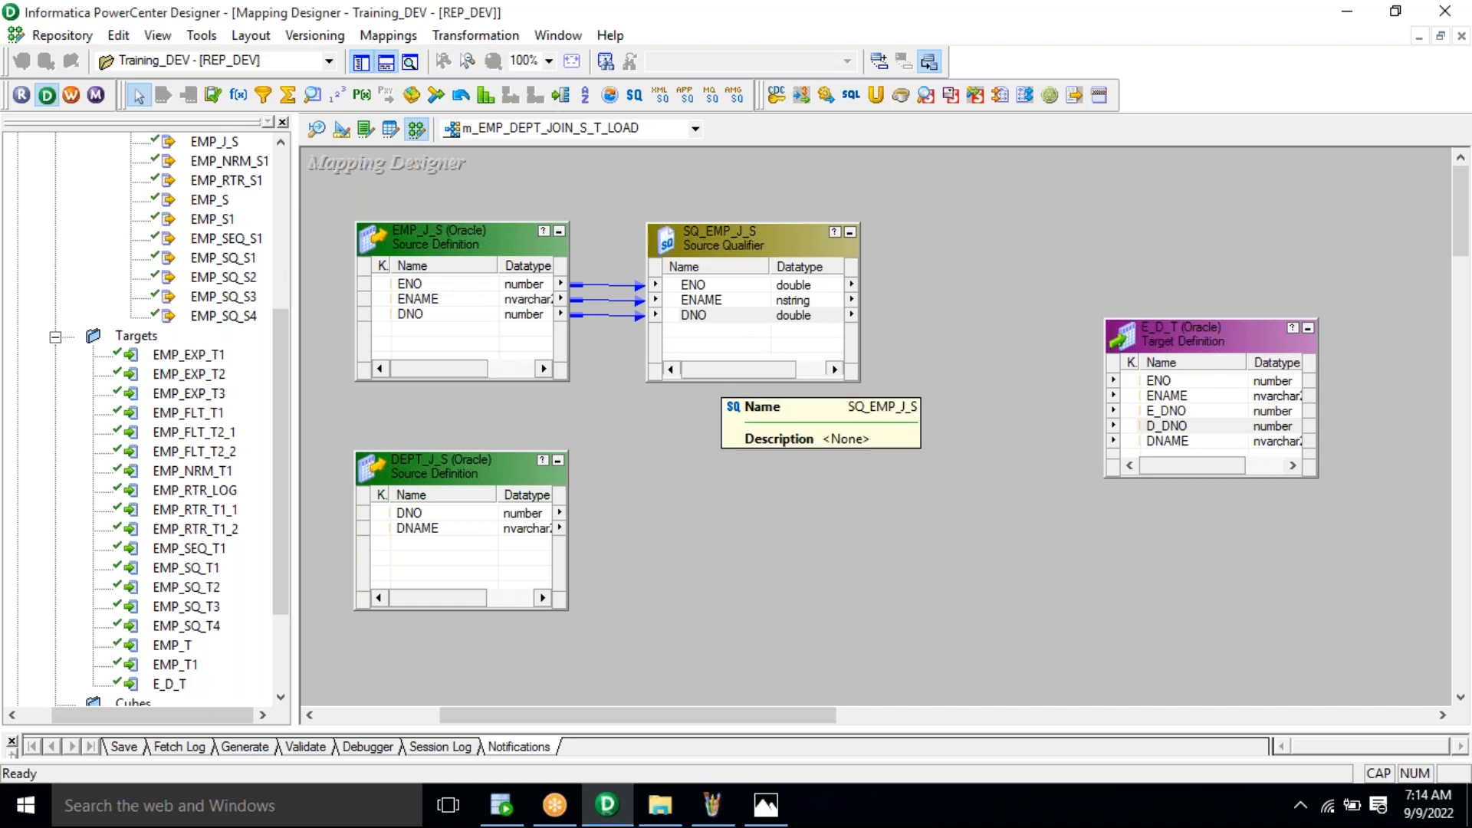
Step: Enlarge SQ_EMP_J_S and add DEPT_J_S's DNO and DNAME ports into it
drag(723, 381, 742, 441)
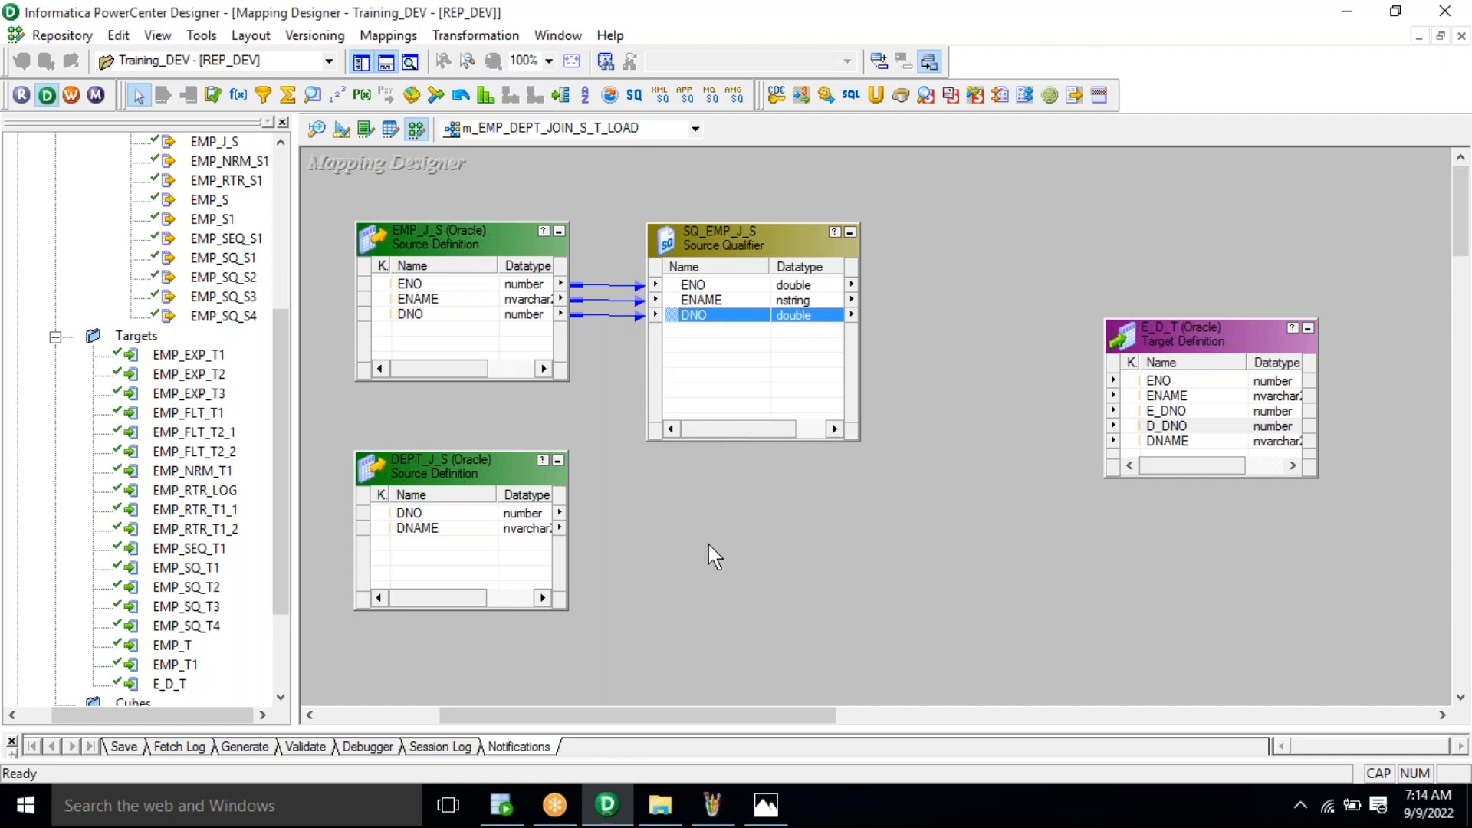
click(455, 515)
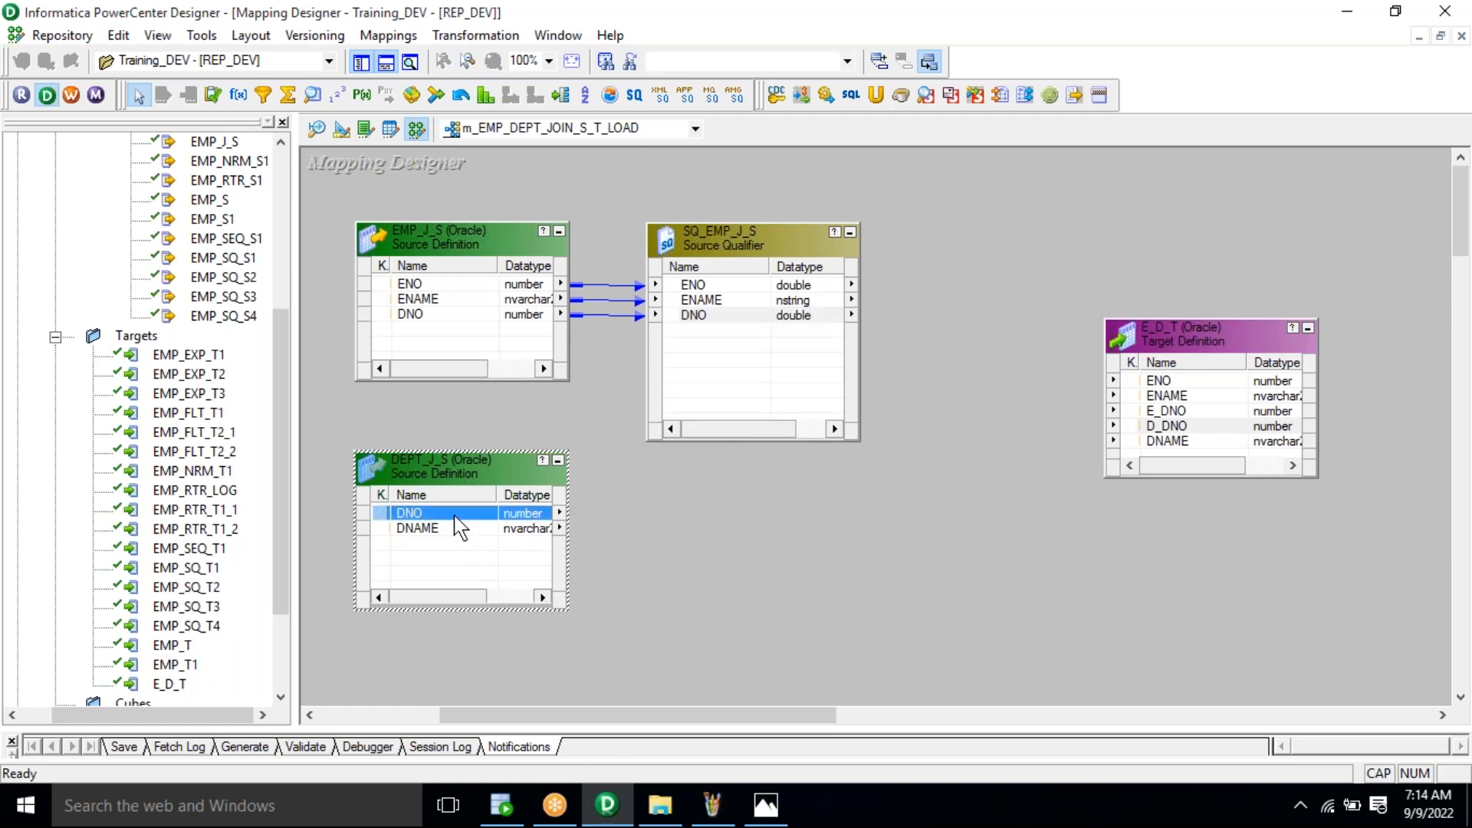
right_click(455, 515)
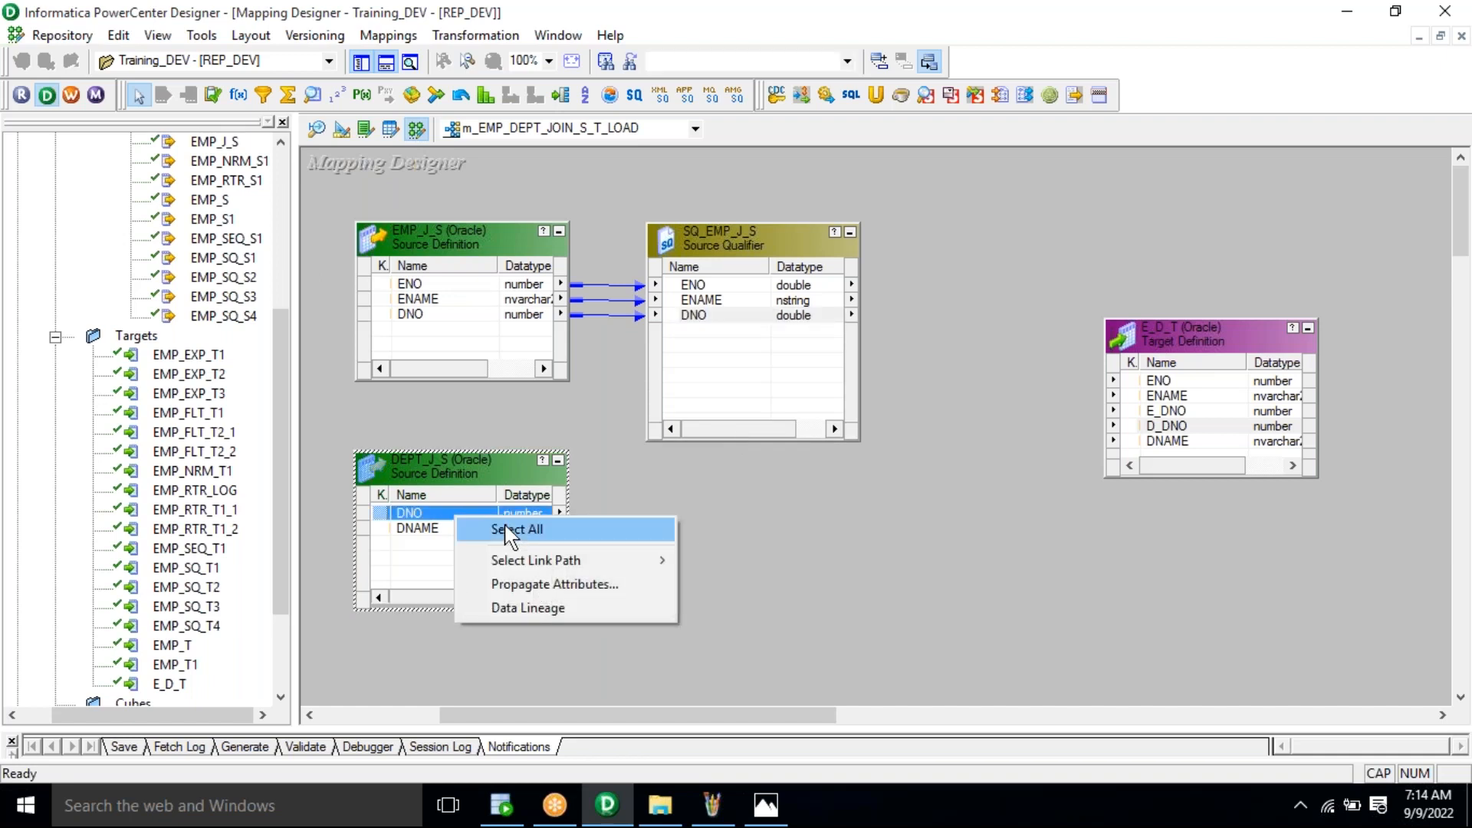
click(509, 530)
drag(397, 512, 691, 338)
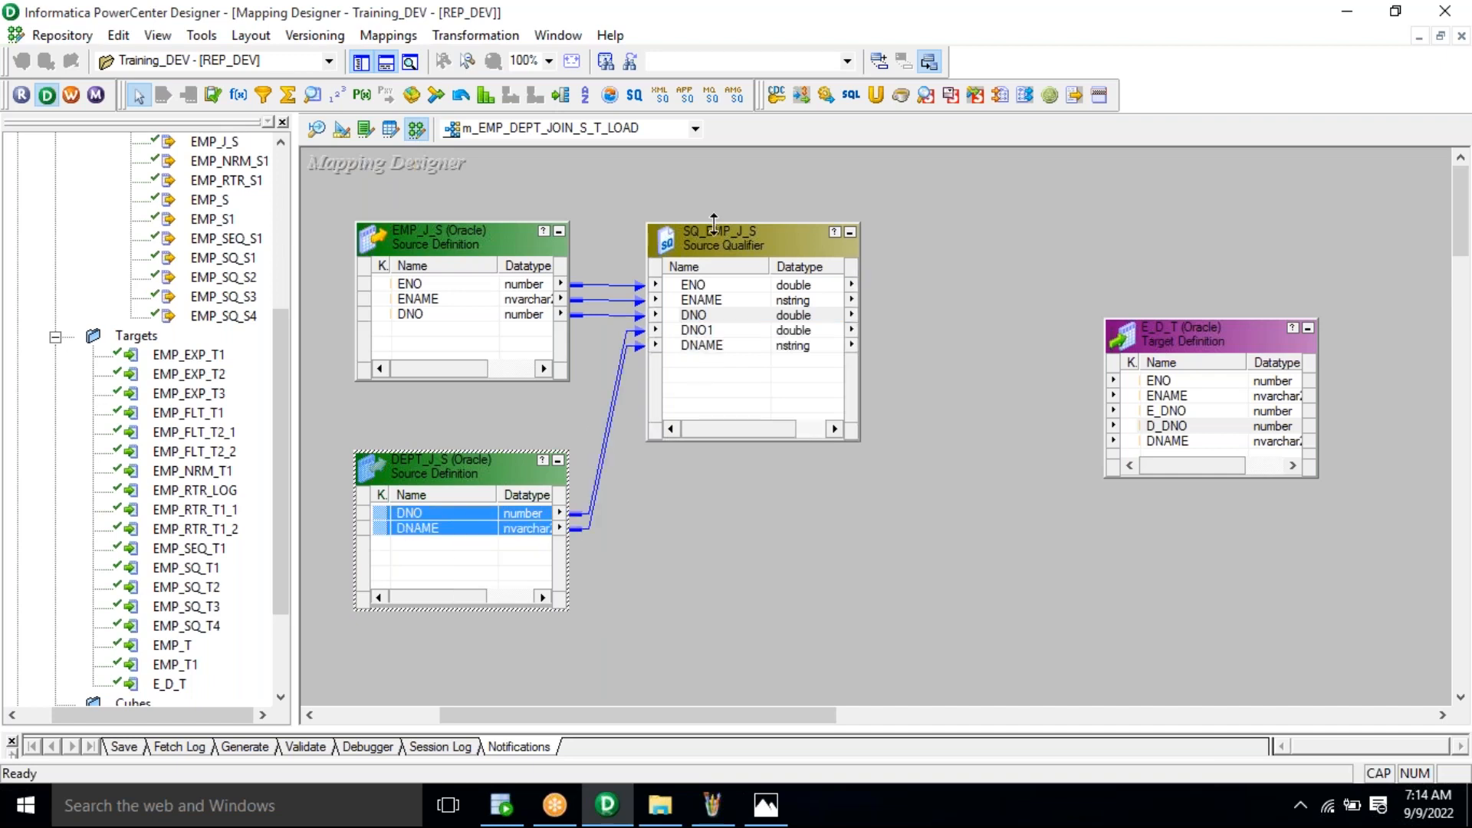
drag(713, 233, 713, 319)
click(920, 267)
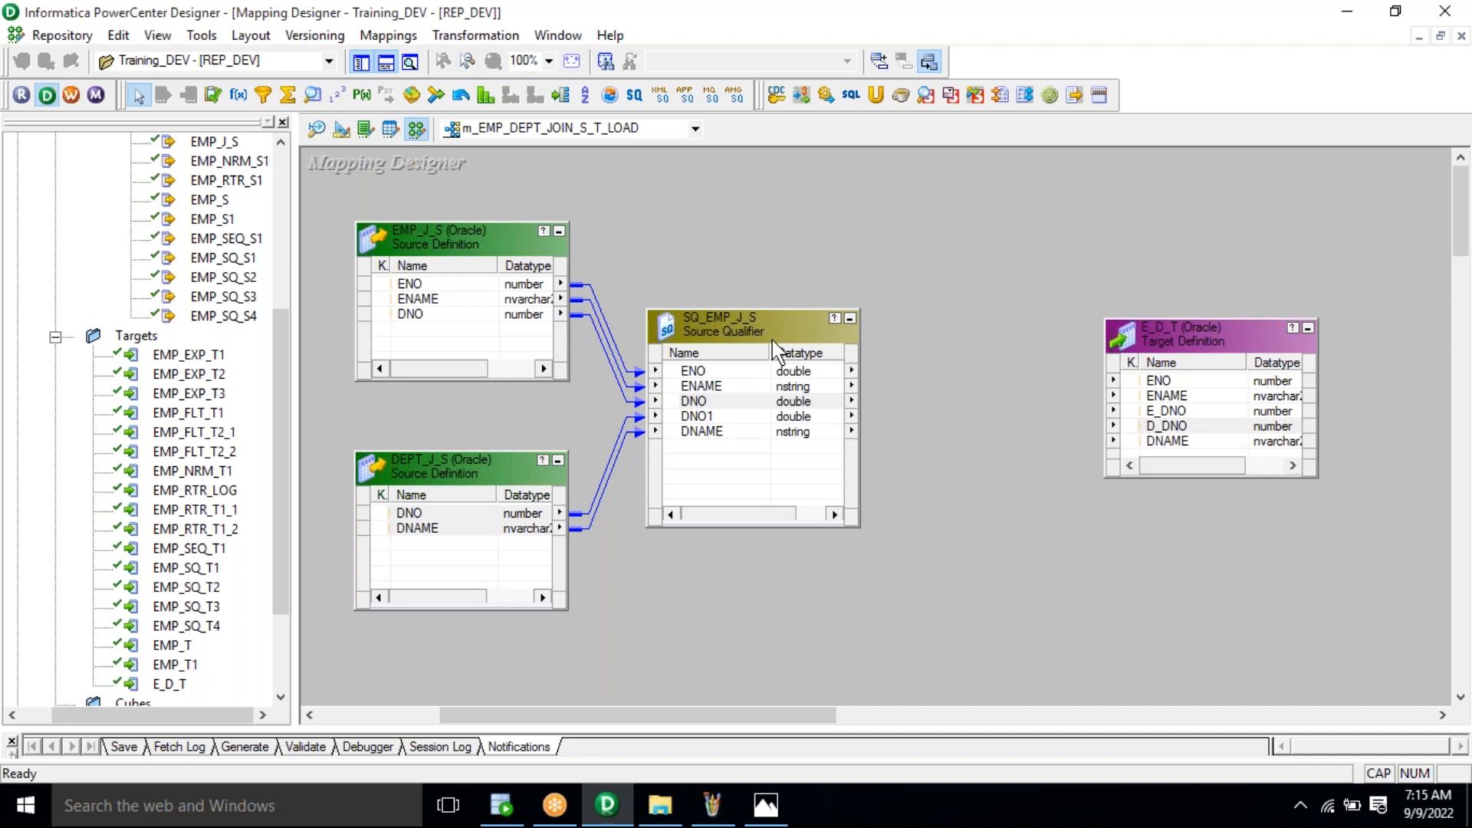
Step: Link all five SQ_EMP_J_S ports (ENO, ENAME, DNO, DNO1, DNAME) to the E_D_T columns
click(743, 401)
right_click(742, 401)
click(758, 412)
drag(693, 369, 1147, 390)
drag(1152, 391, 1152, 392)
drag(1005, 316, 965, 471)
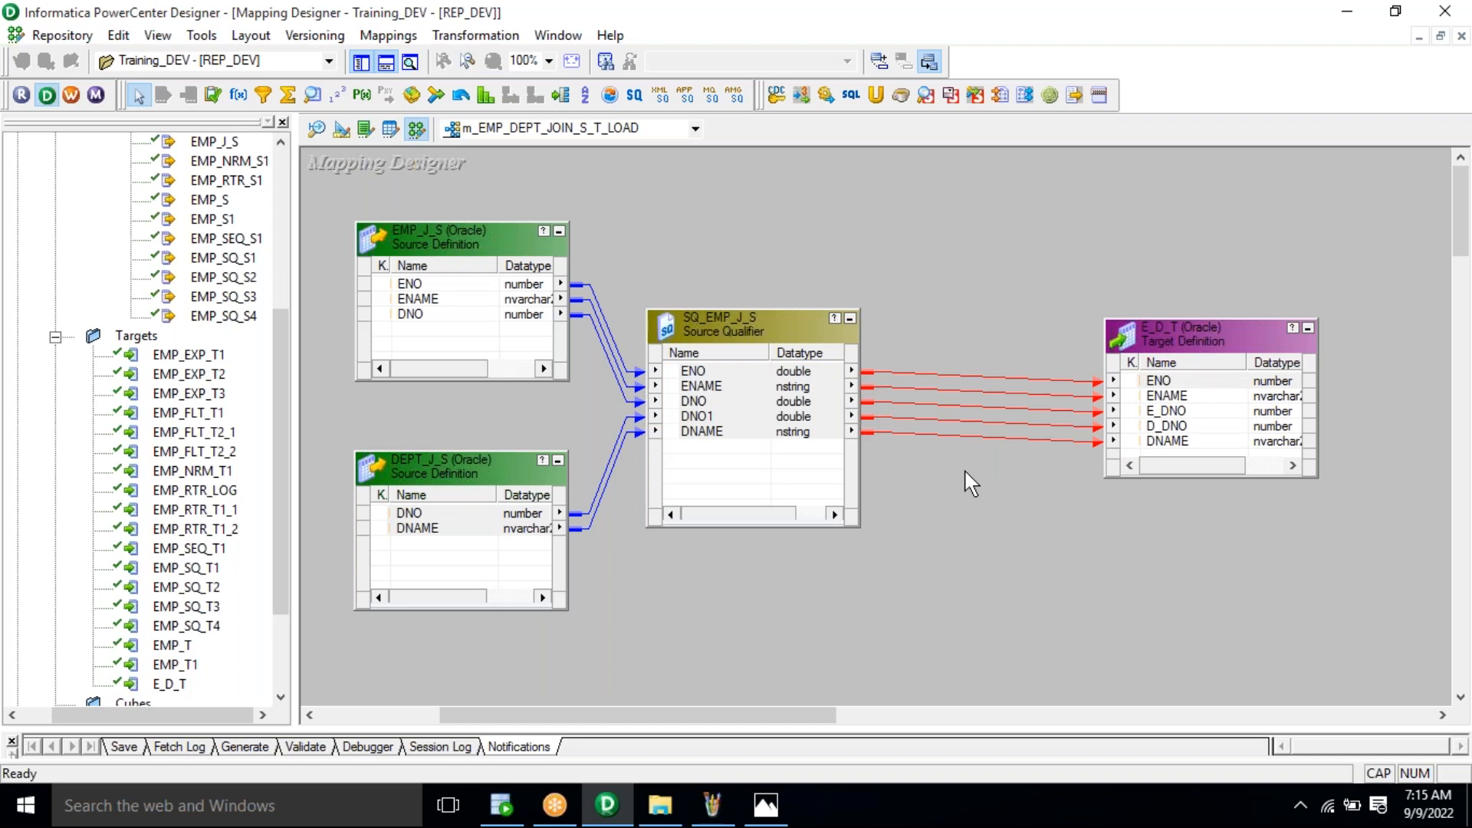
click(773, 337)
Step: Replace the contents of SQ_EMP_J_S's Sql Query override with the EMP_J_S–DEPT_J_S join query
double_click(773, 338)
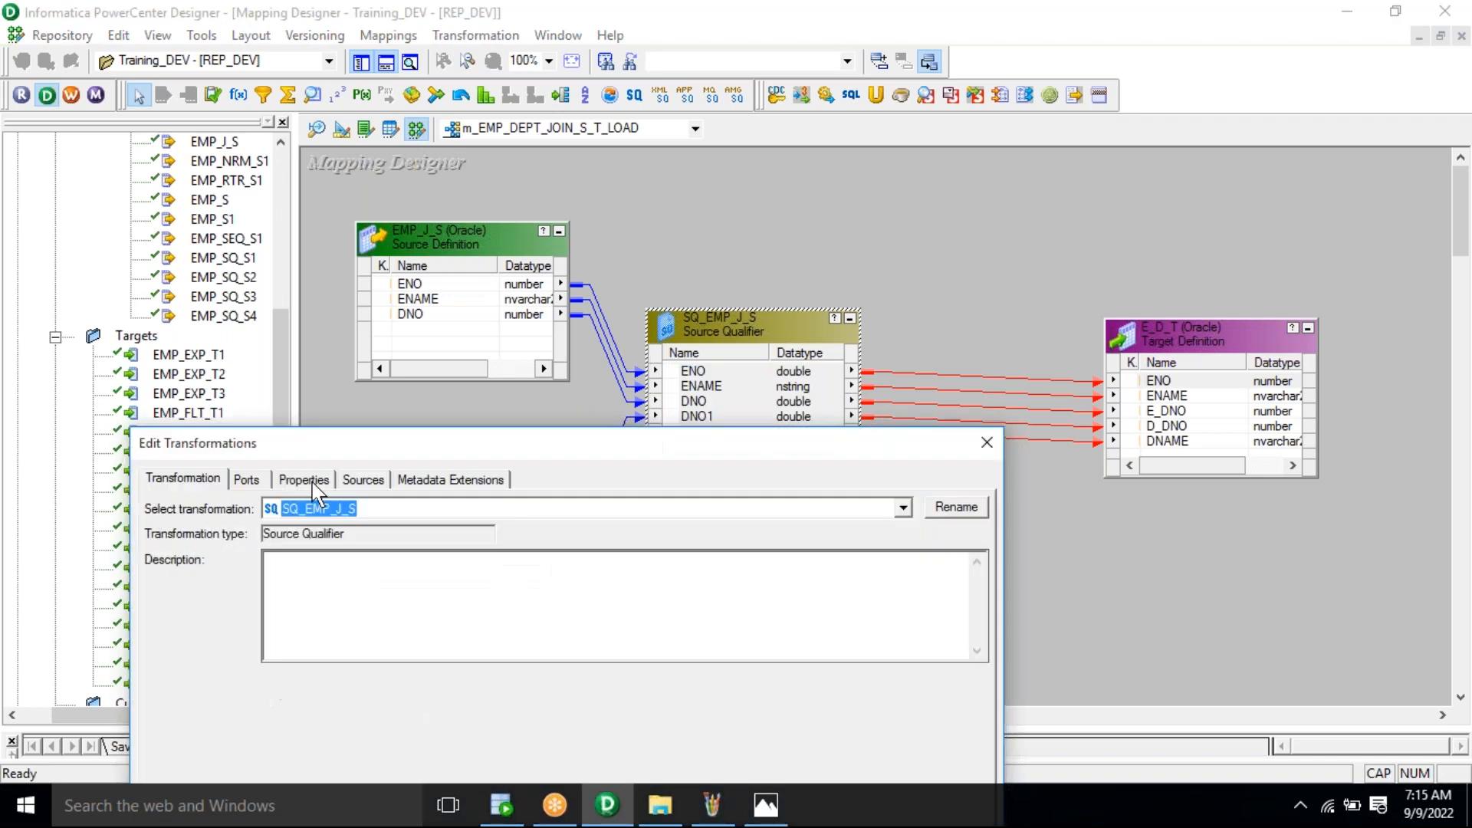
click(313, 483)
drag(398, 428, 398, 218)
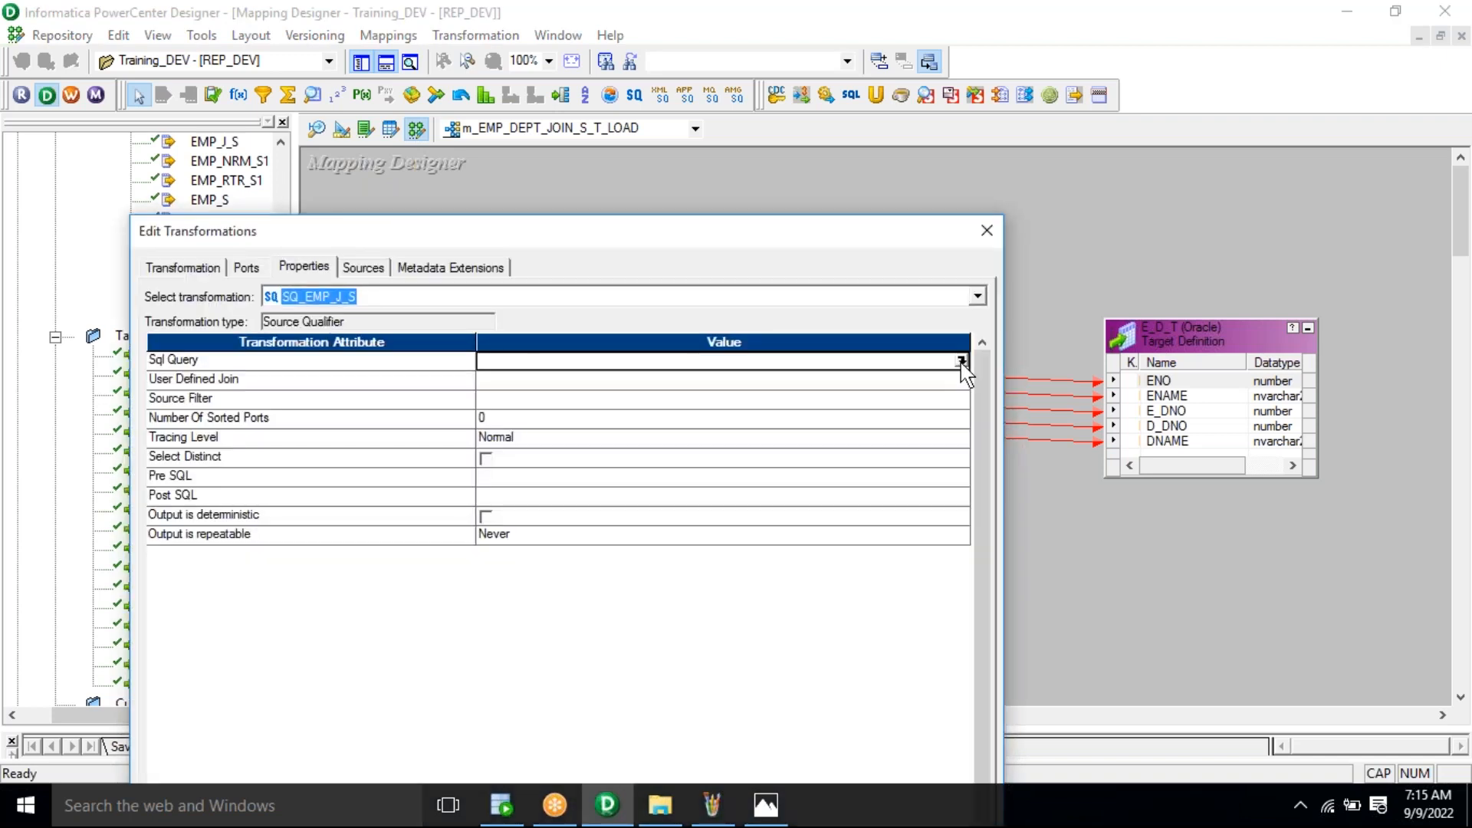
click(963, 363)
click(961, 361)
text(system)
click(526, 818)
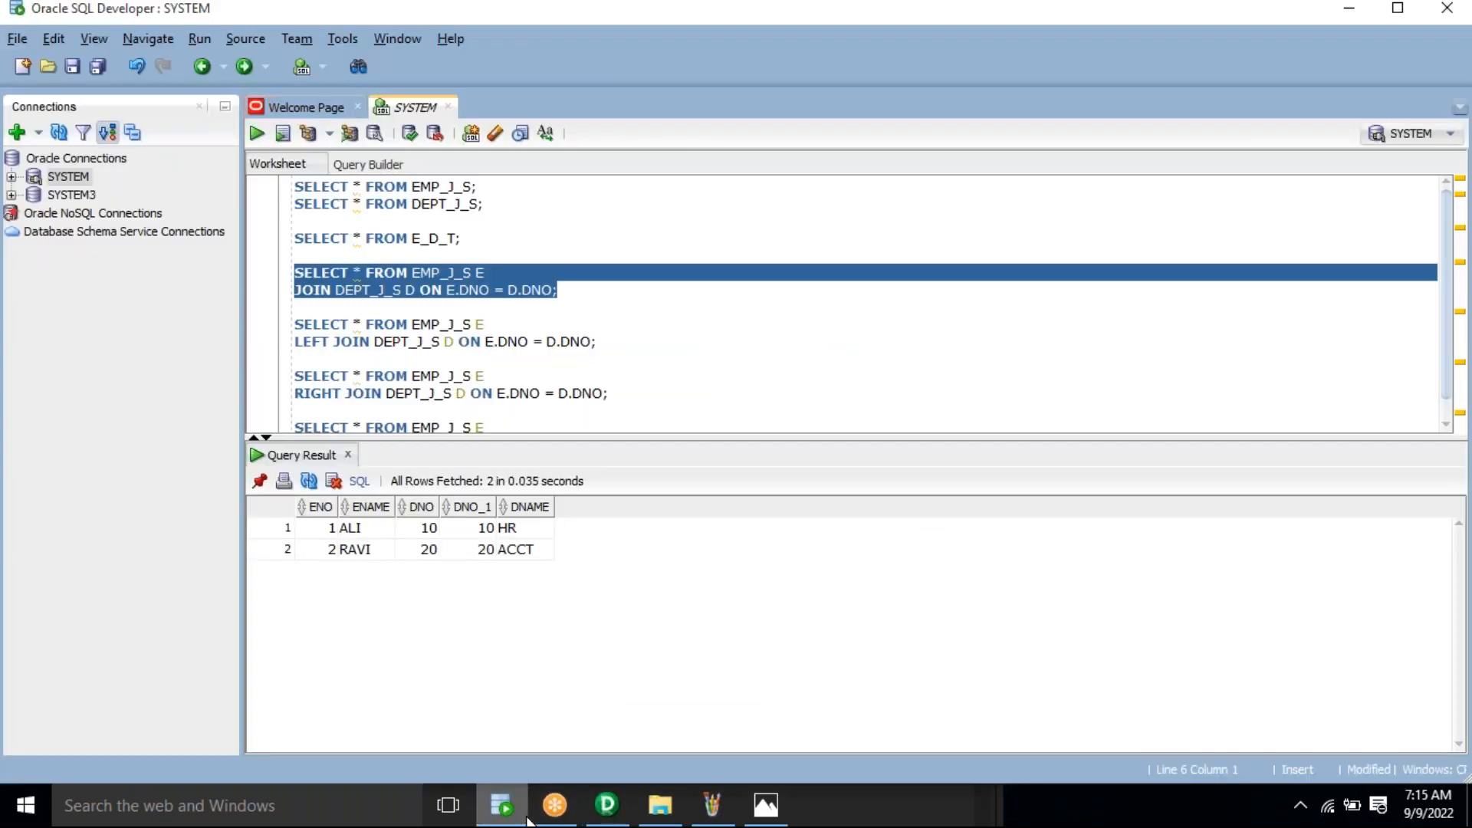
click(607, 806)
key(ctrl+a)
key(BackSpace)
key(ctrl+v)
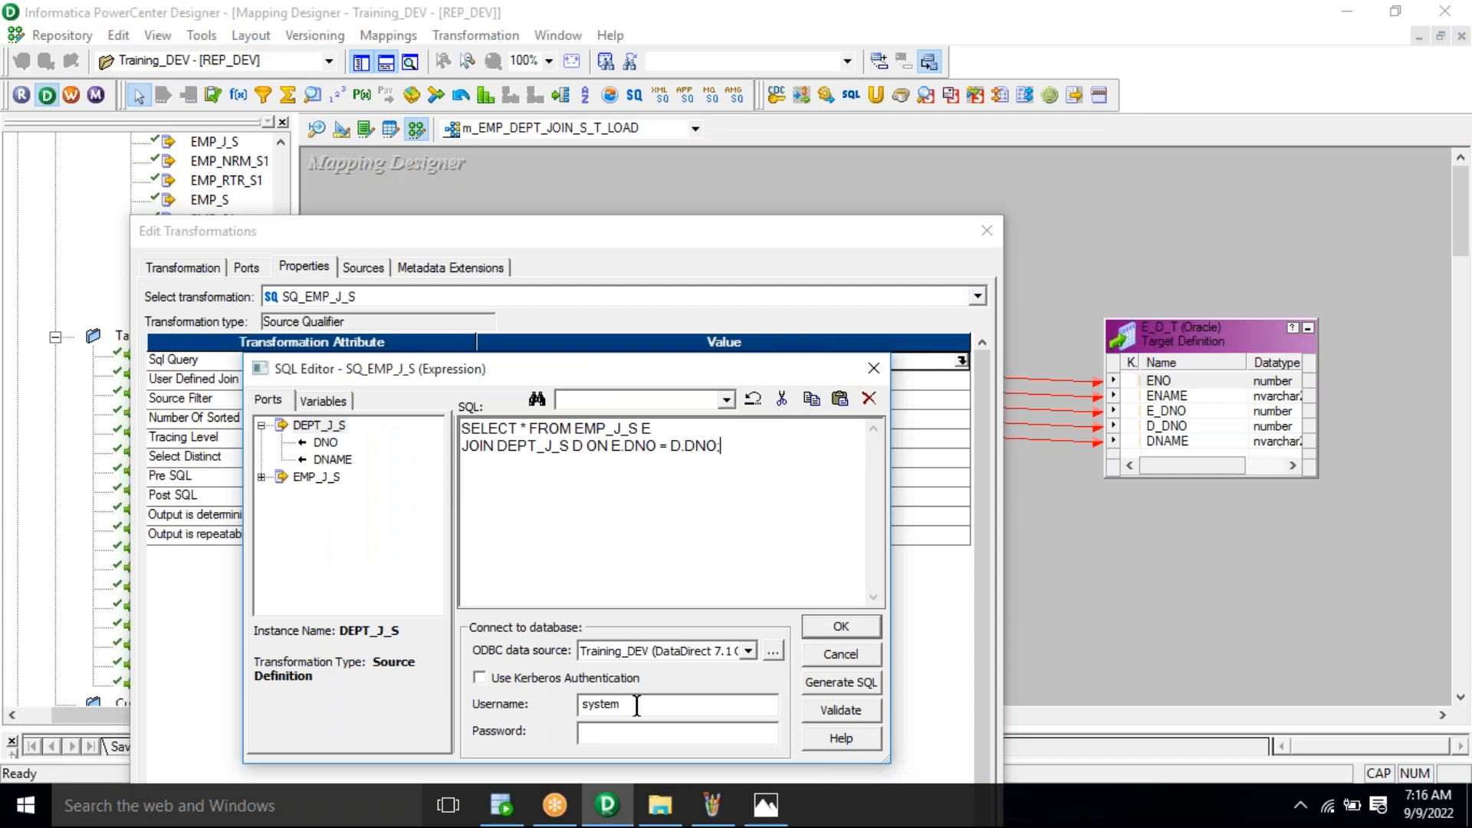
Step: Validate the override with the database username and password, confirm no errors, and apply the settings
double_click(595, 703)
key(Tab)
text(******)
click(848, 712)
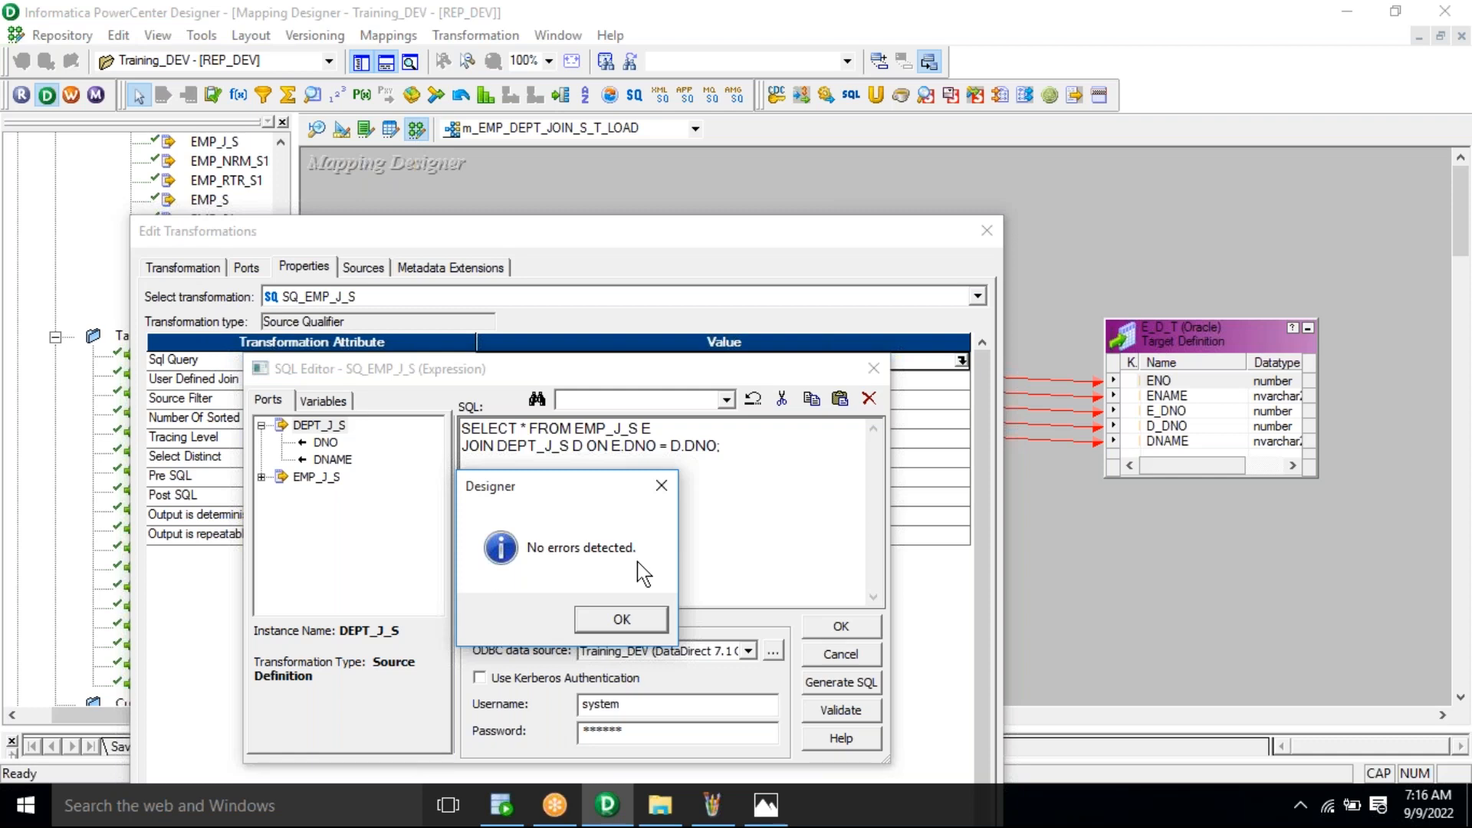
click(622, 618)
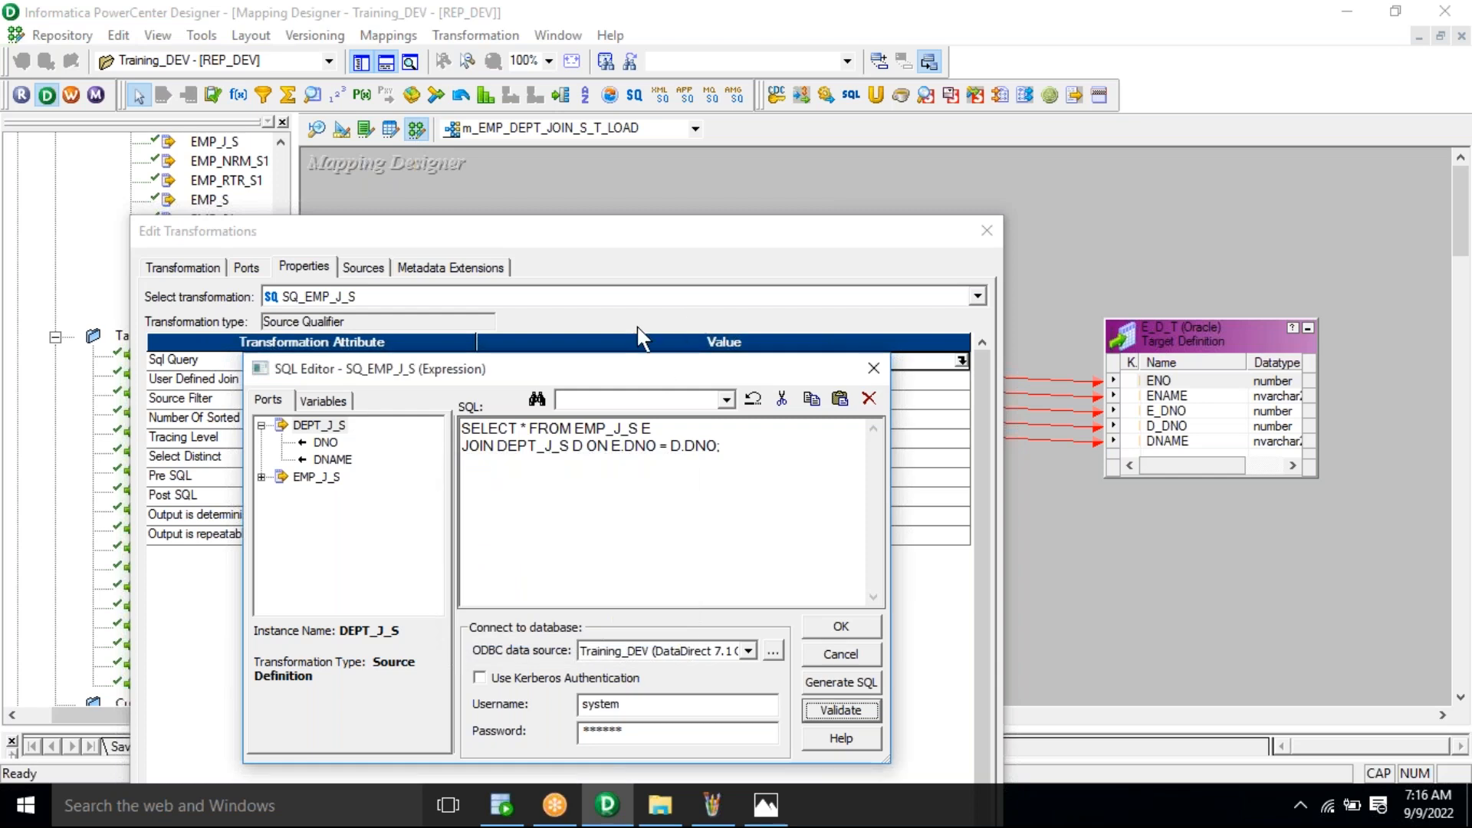
click(840, 634)
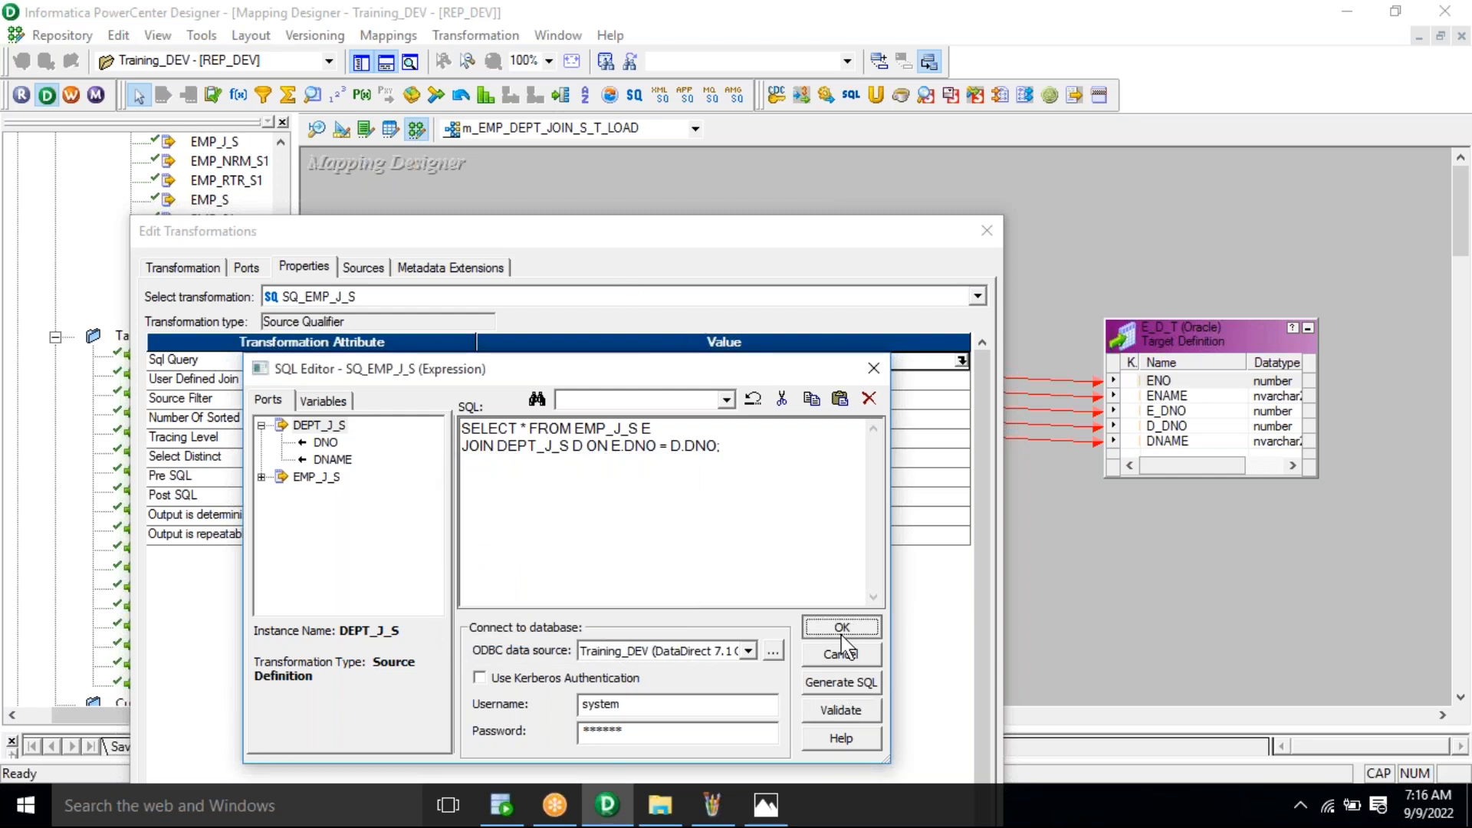
drag(751, 229, 667, 45)
drag(677, 40, 733, 96)
click(666, 678)
click(934, 570)
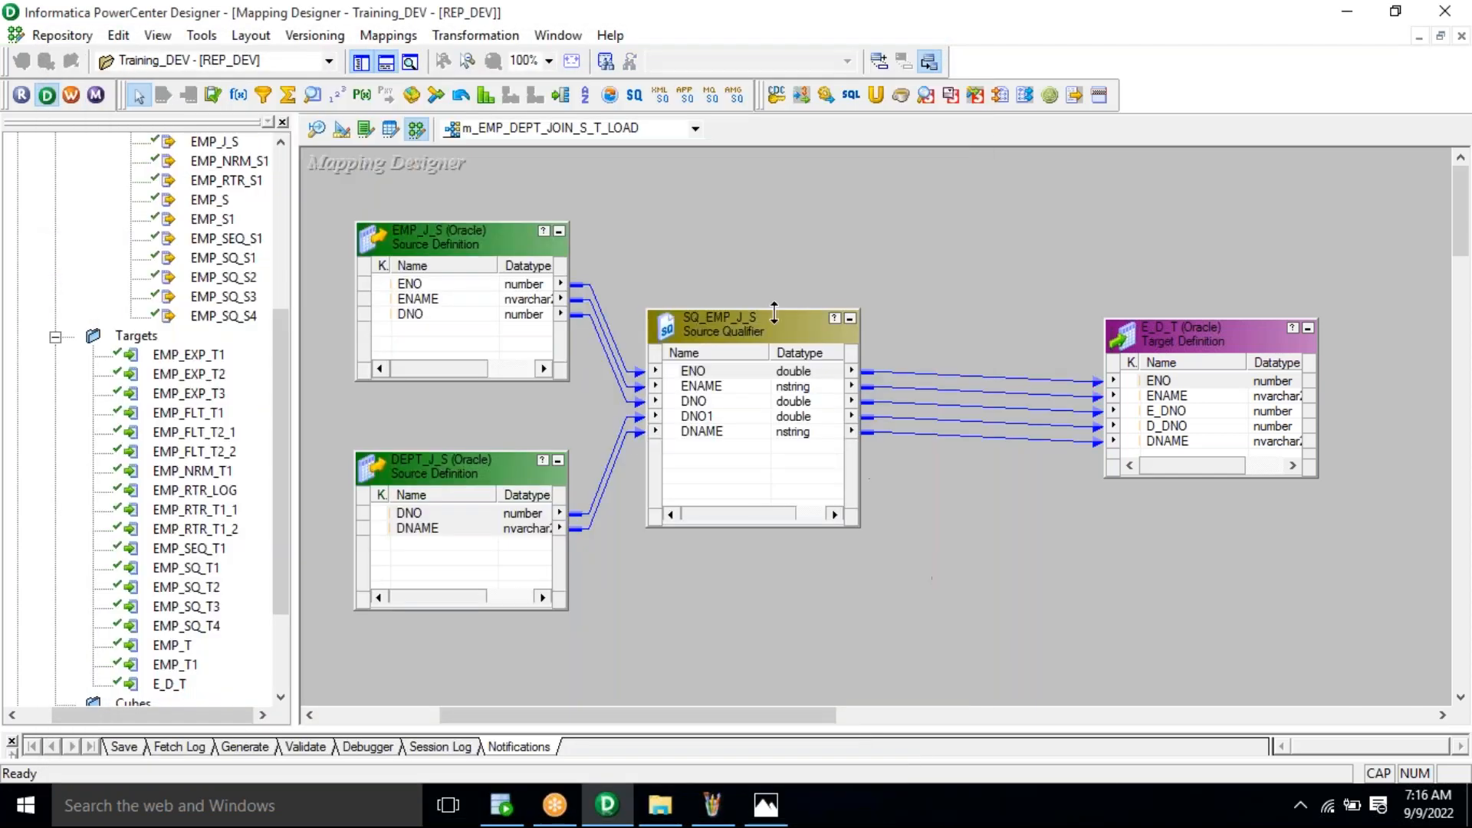
Step: Save the m_EMP_DEPT_JOIN_S_T_LOAD mapping to the repository and review its properties
drag(745, 345, 807, 350)
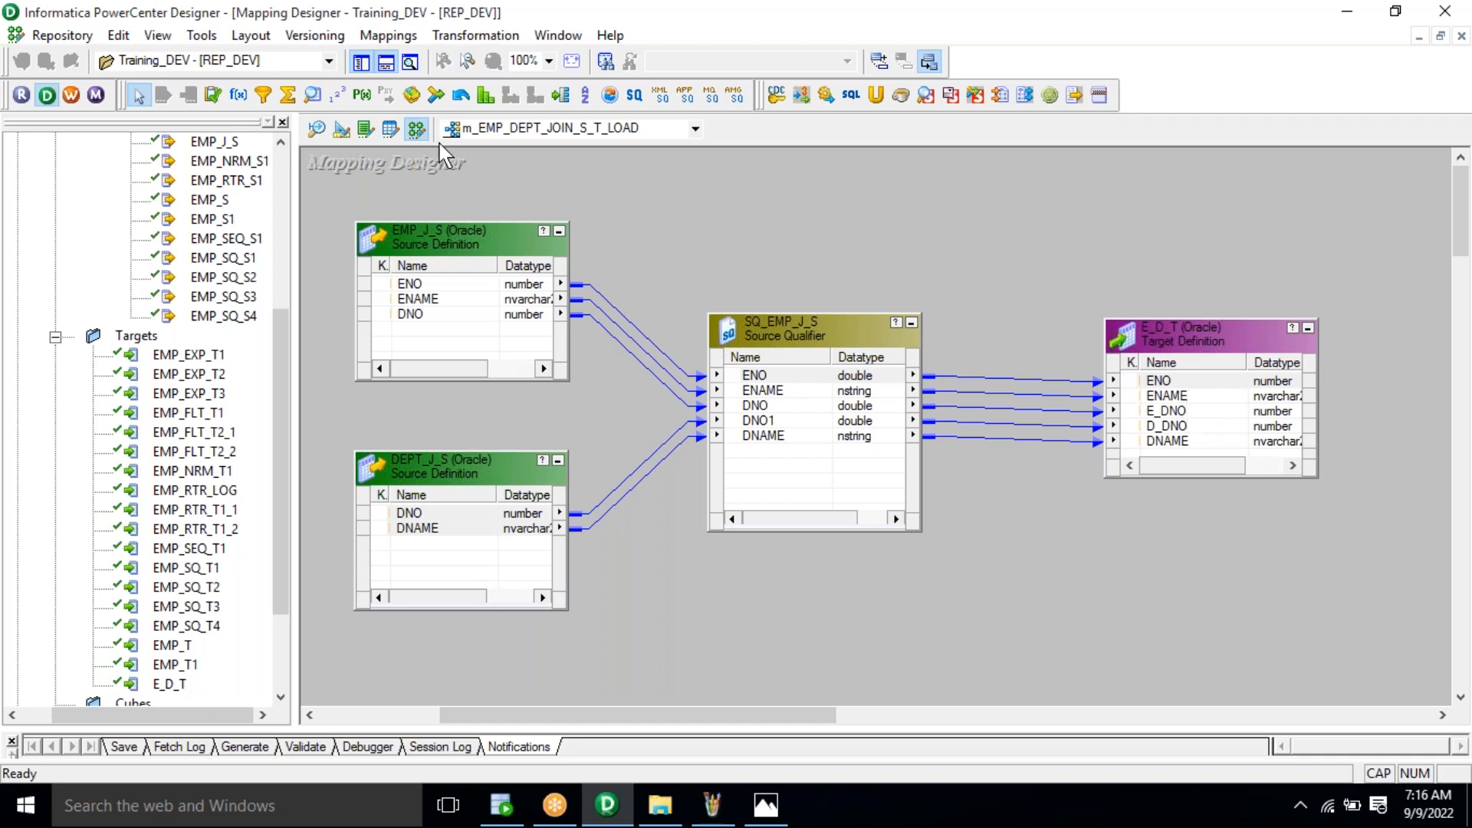
click(60, 36)
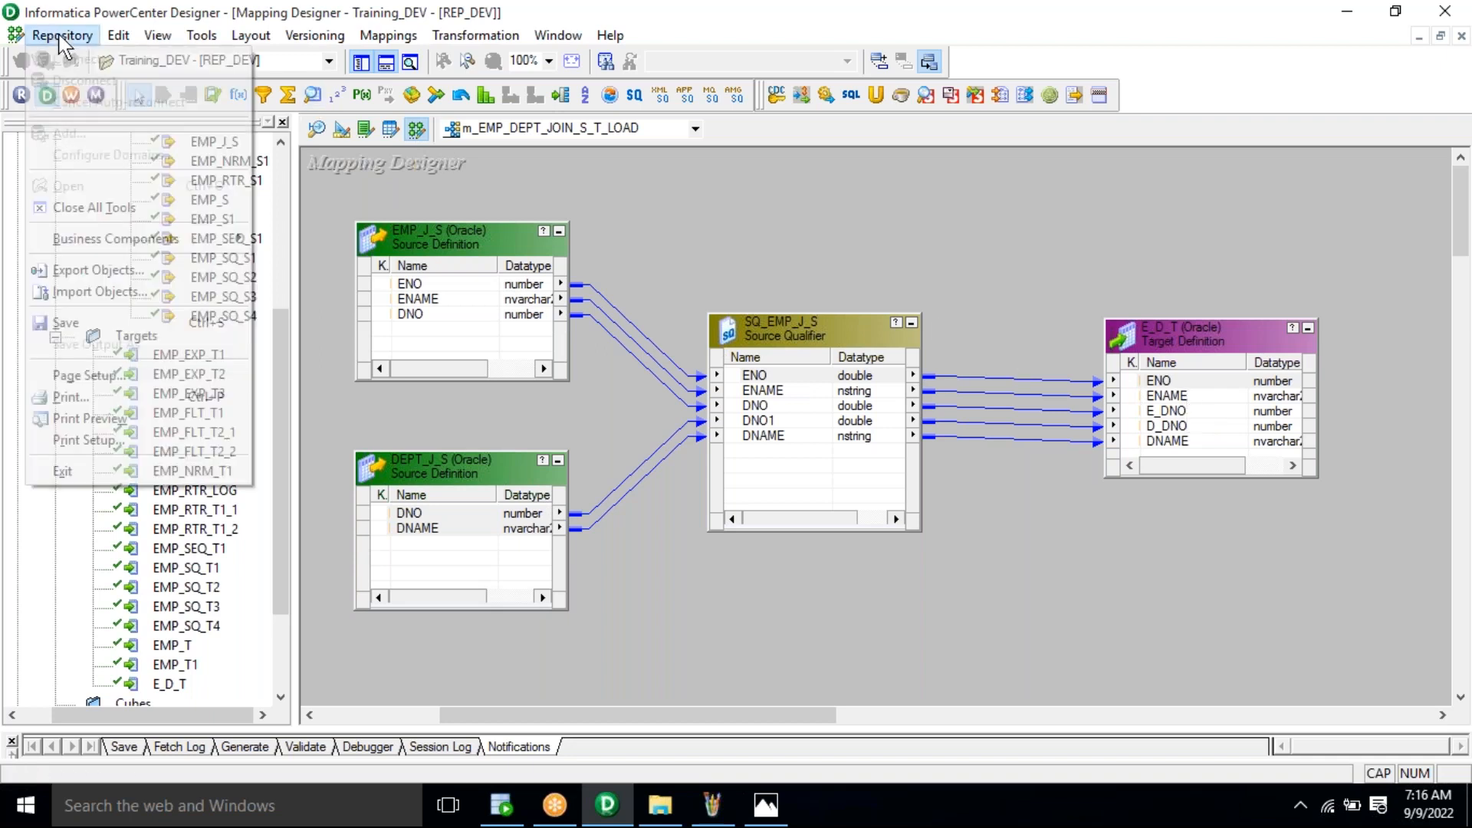
click(125, 323)
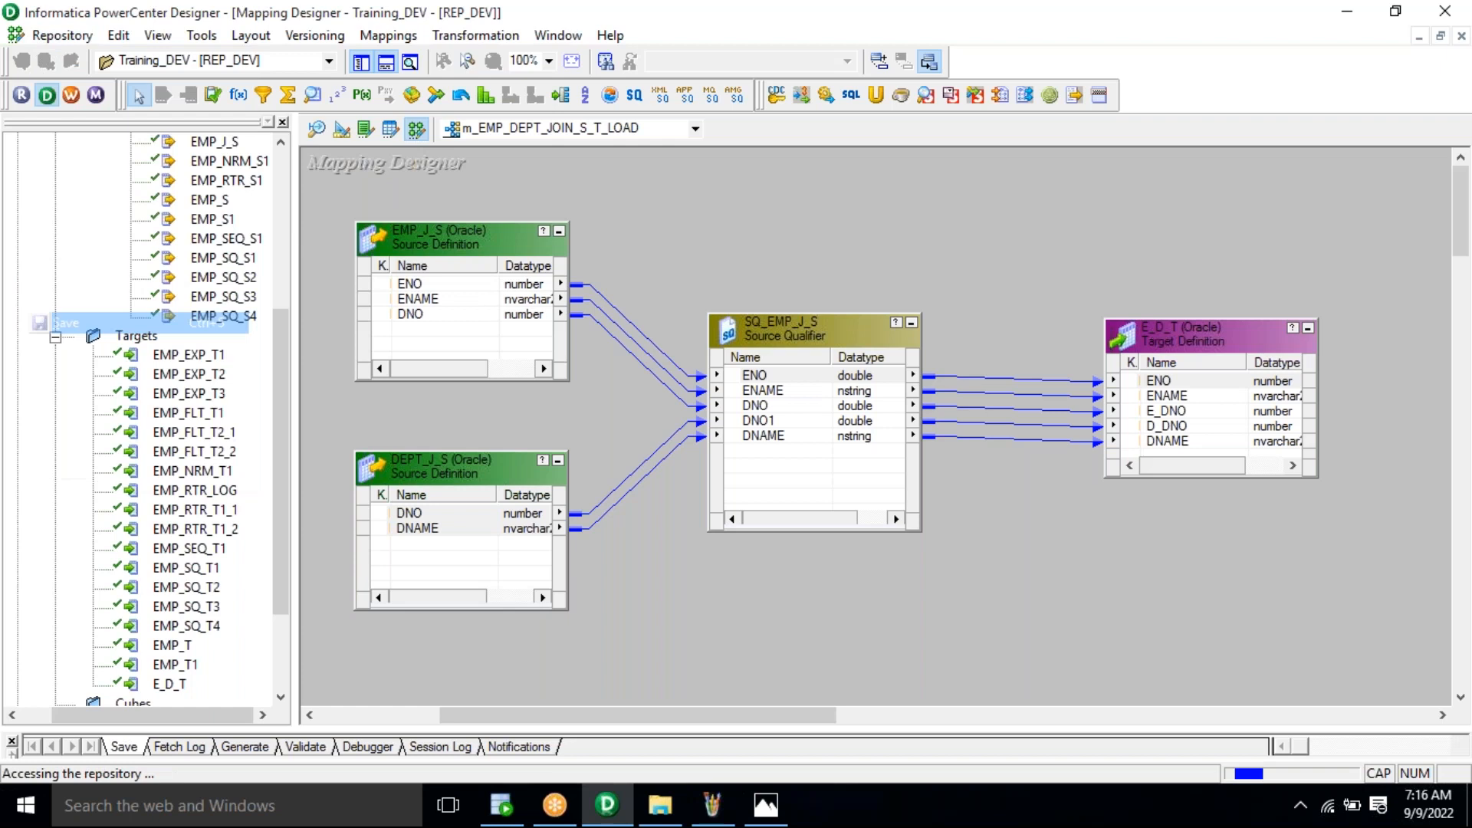
click(388, 35)
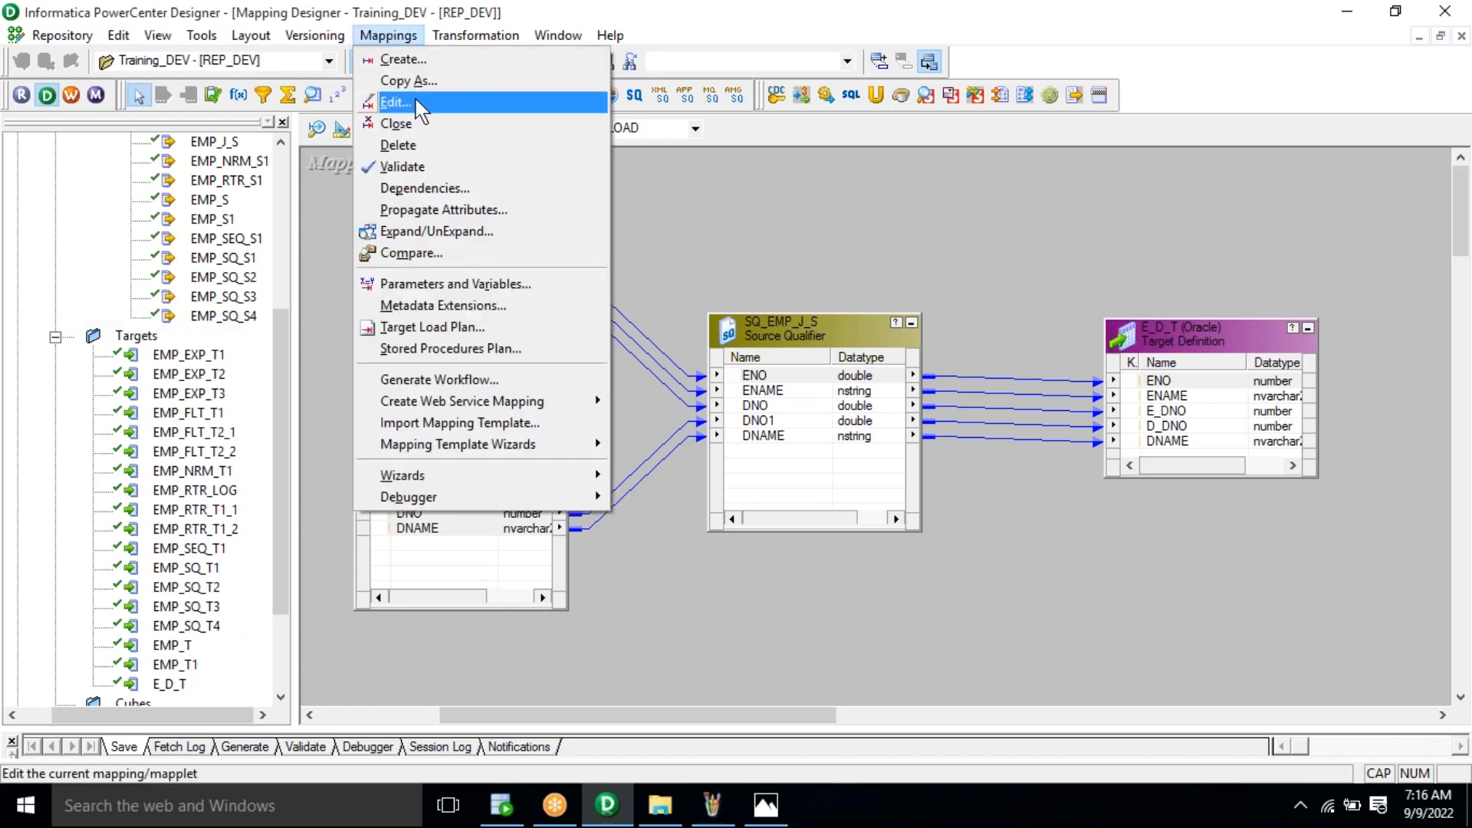
click(420, 103)
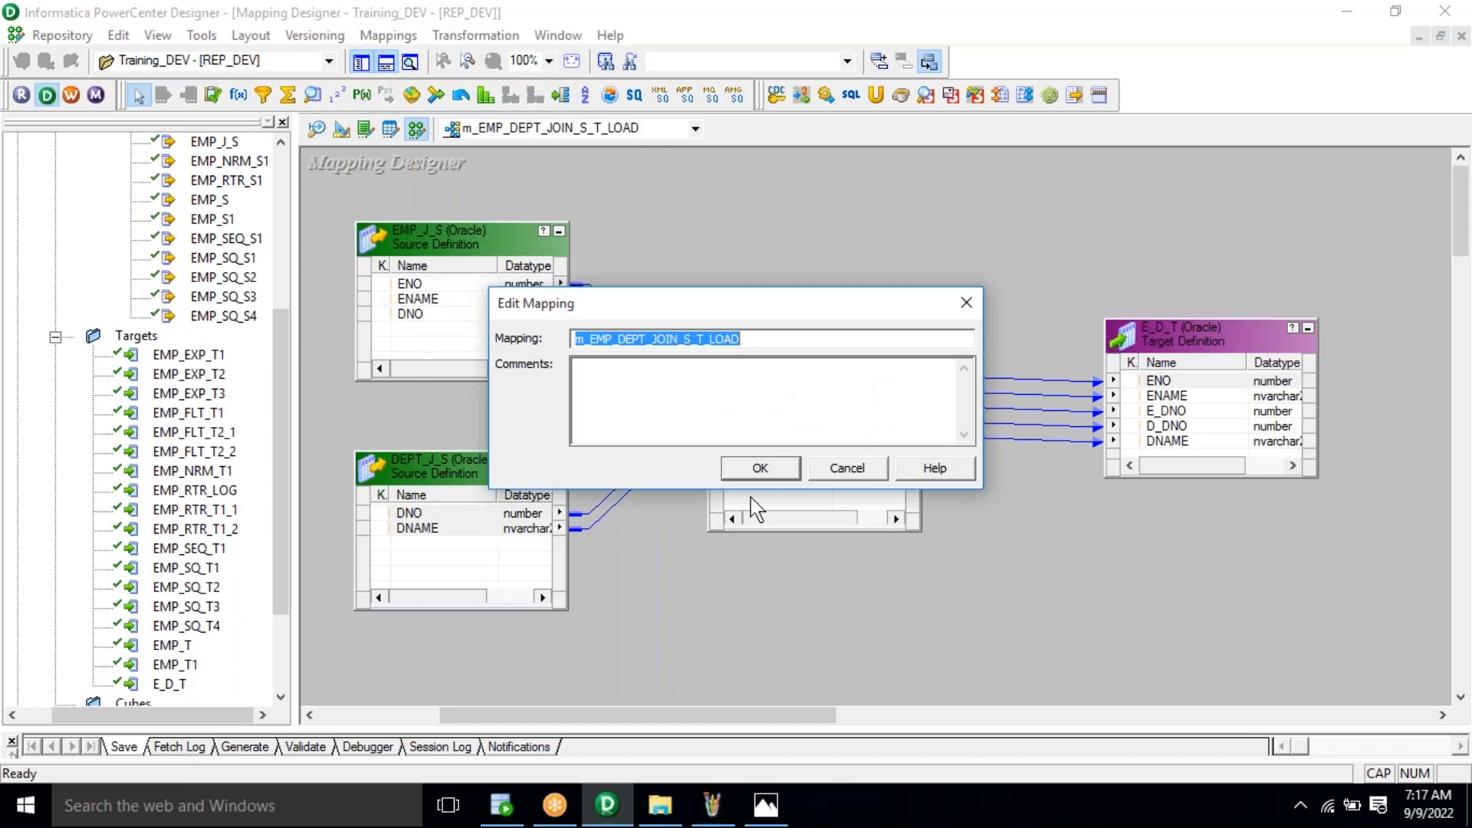
click(778, 470)
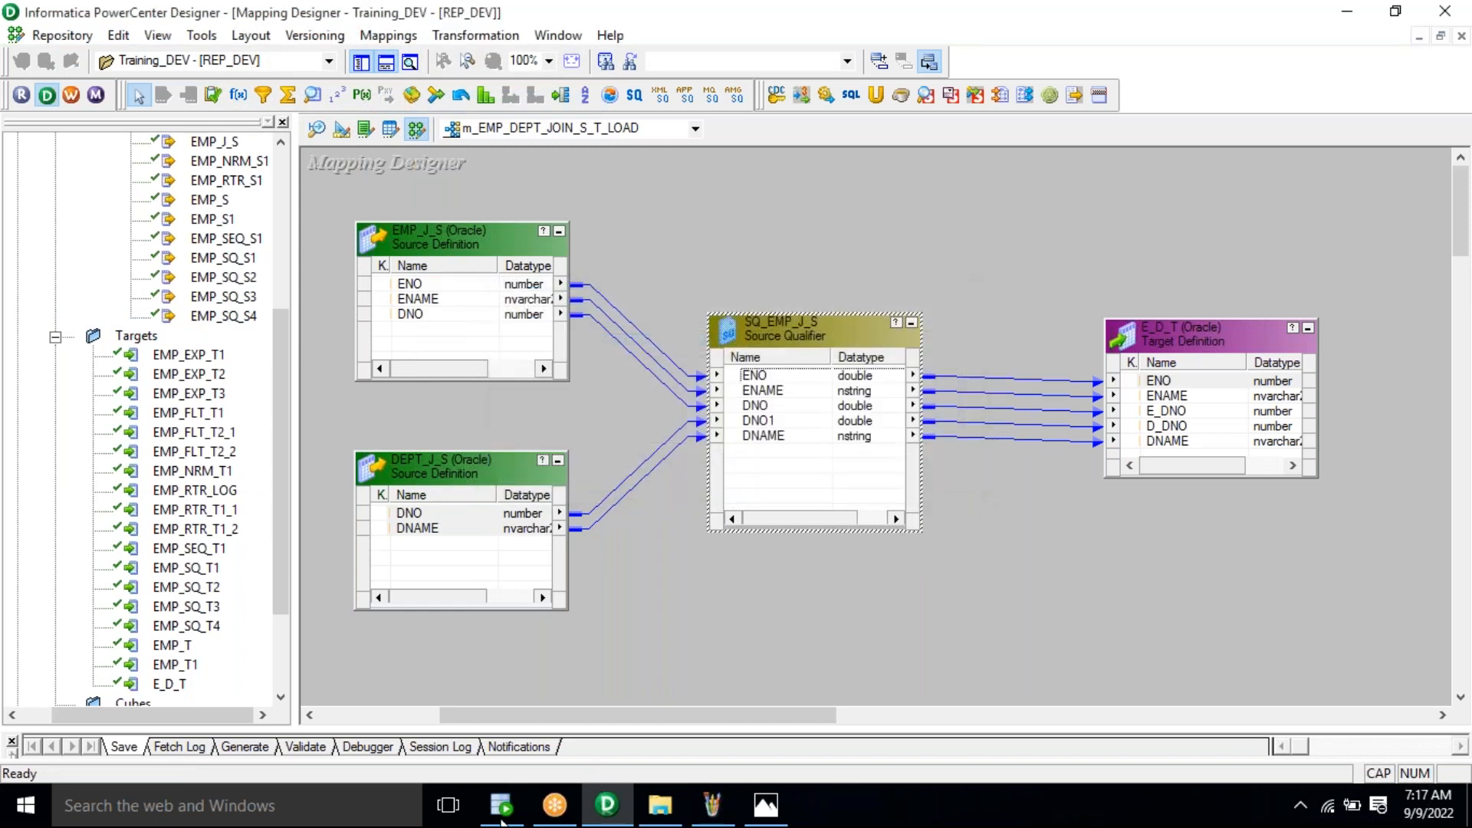
Step: Run SELECT * FROM E_D_T in SQL Developer to confirm the loaded rows, then return to Designer
click(501, 805)
click(492, 234)
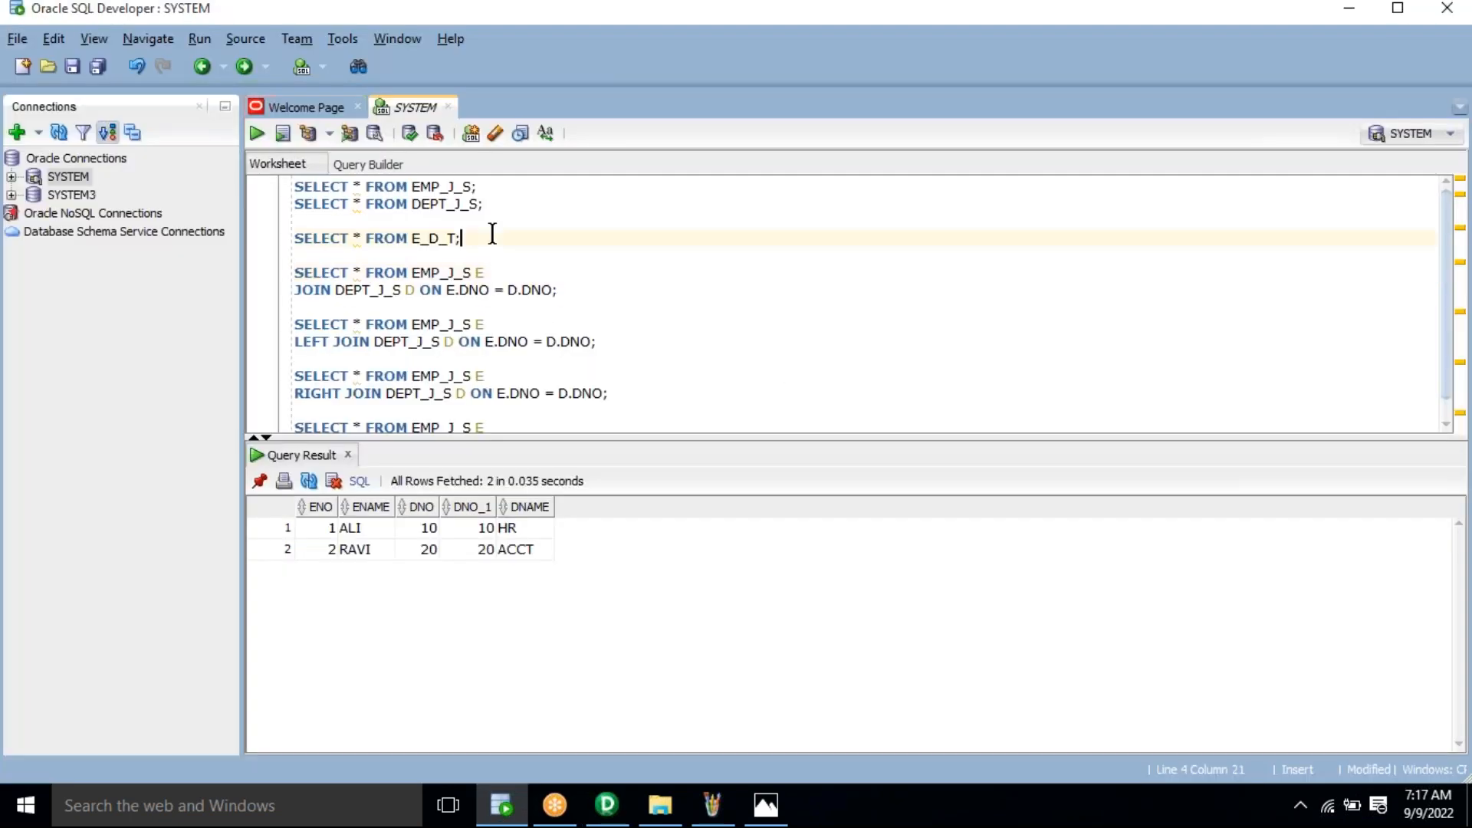
key(ctrl+Return)
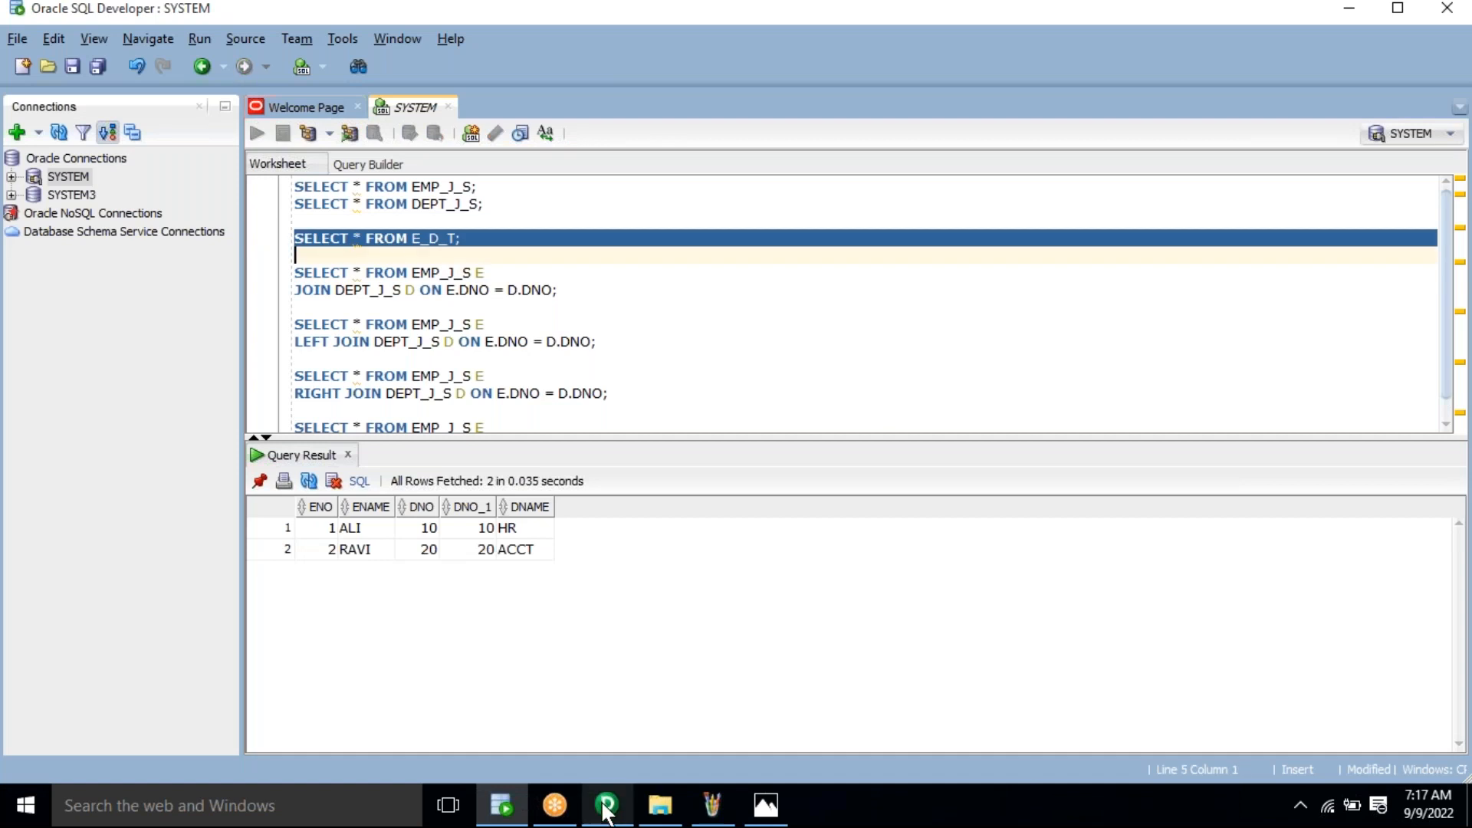
click(607, 805)
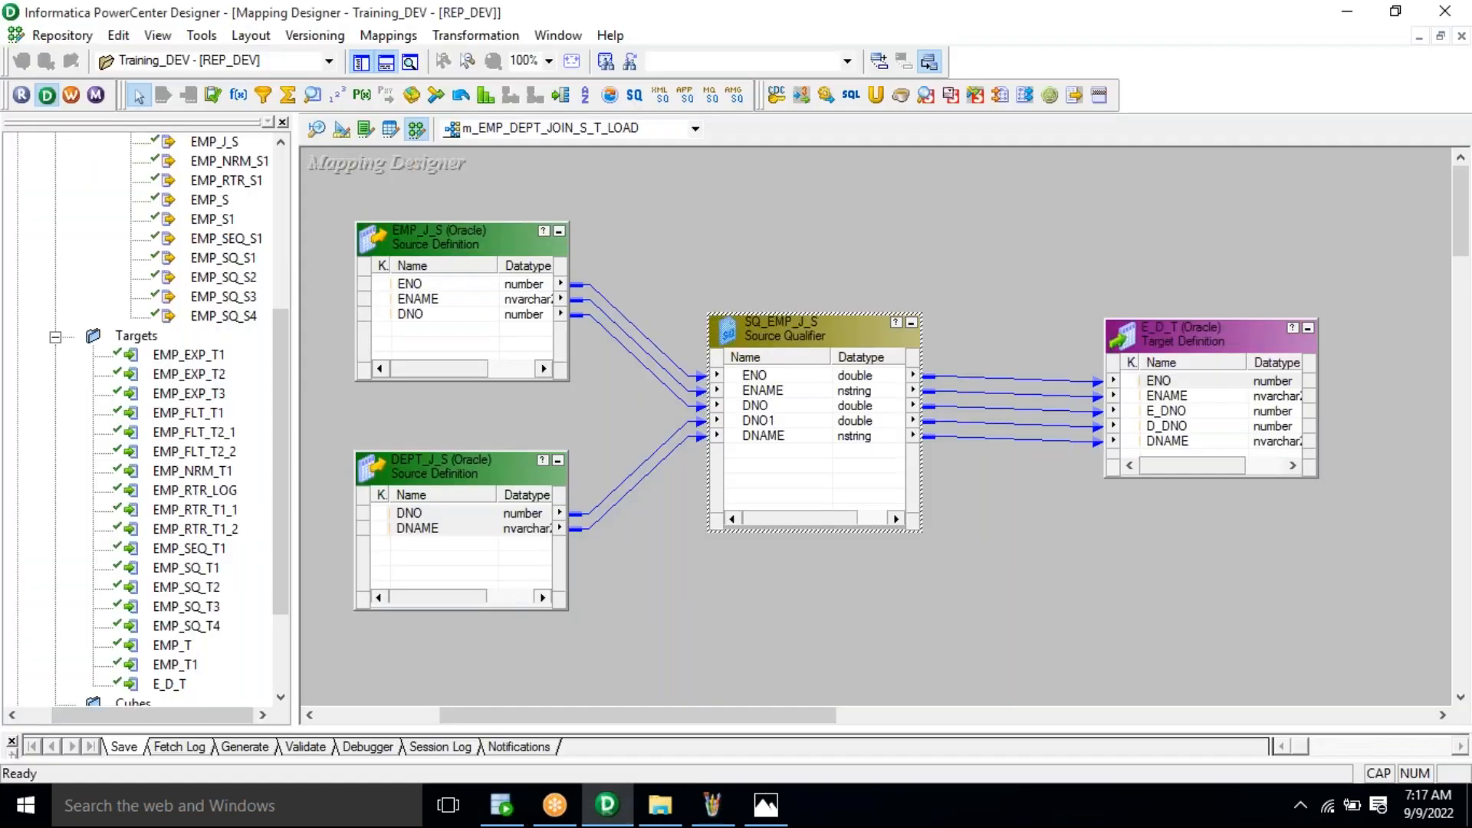
click(78, 98)
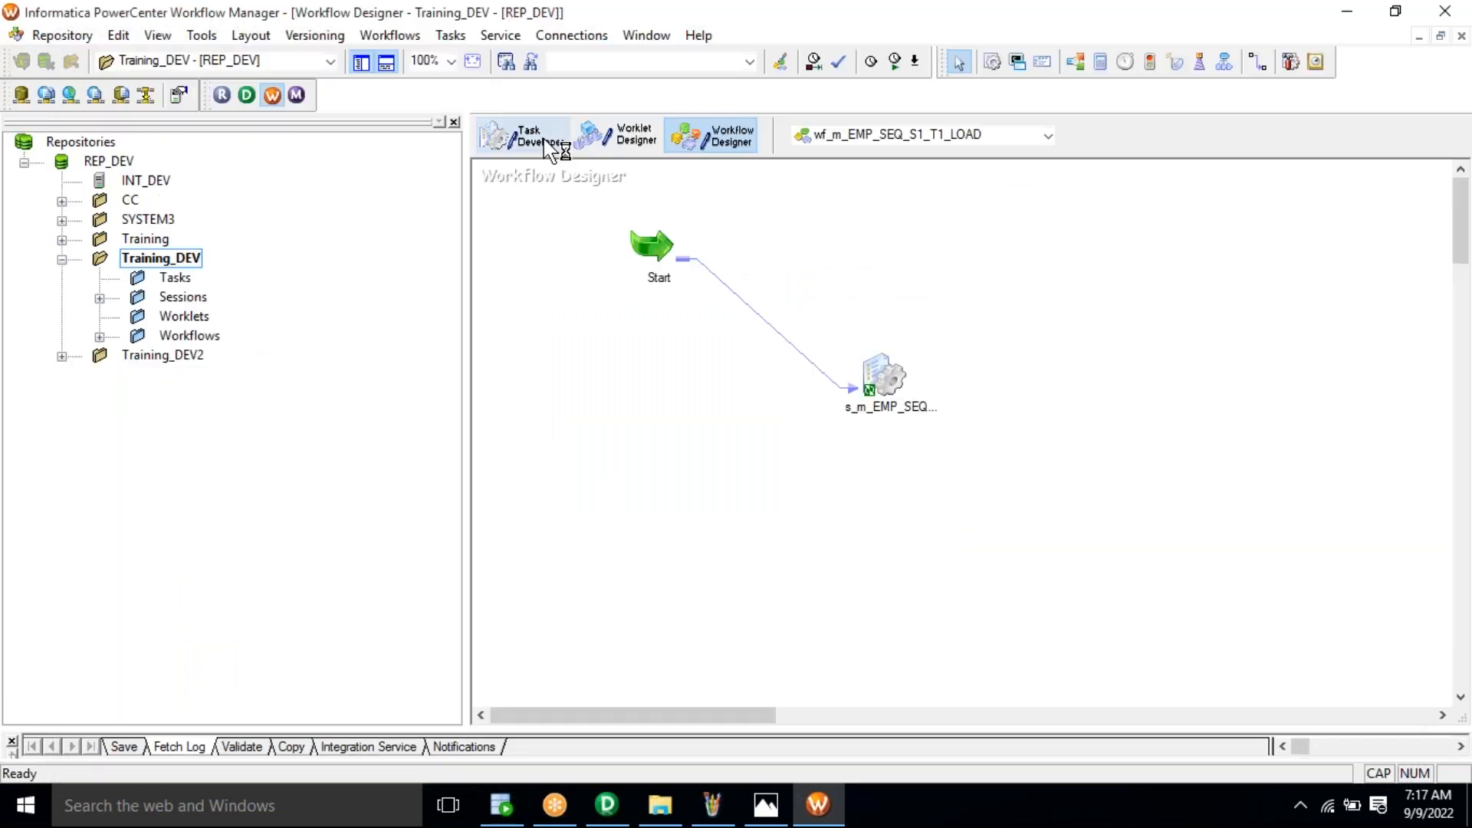
Step: Clear the old session off the Task Developer canvas
click(550, 148)
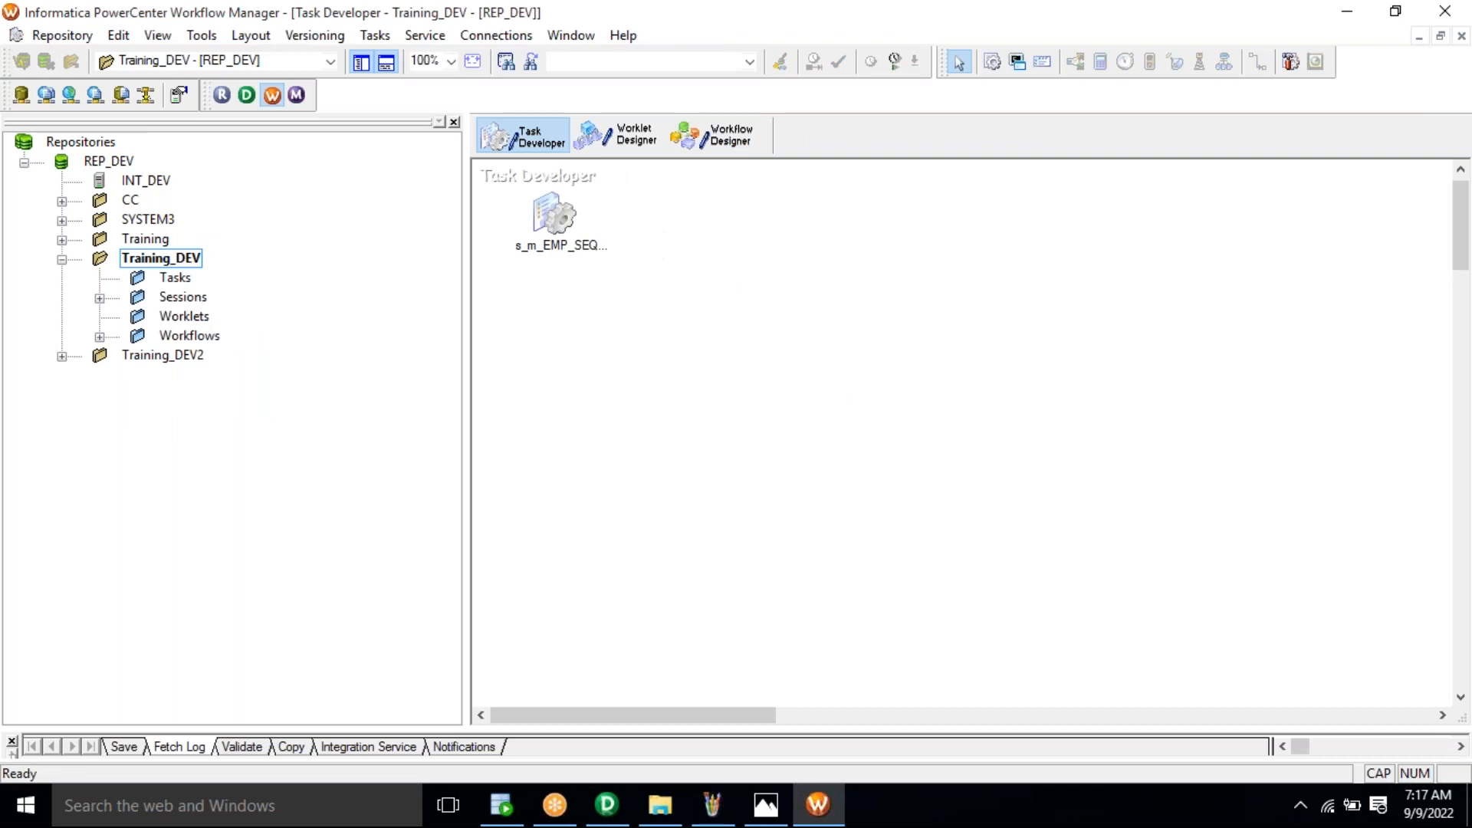
right_click(775, 253)
click(836, 286)
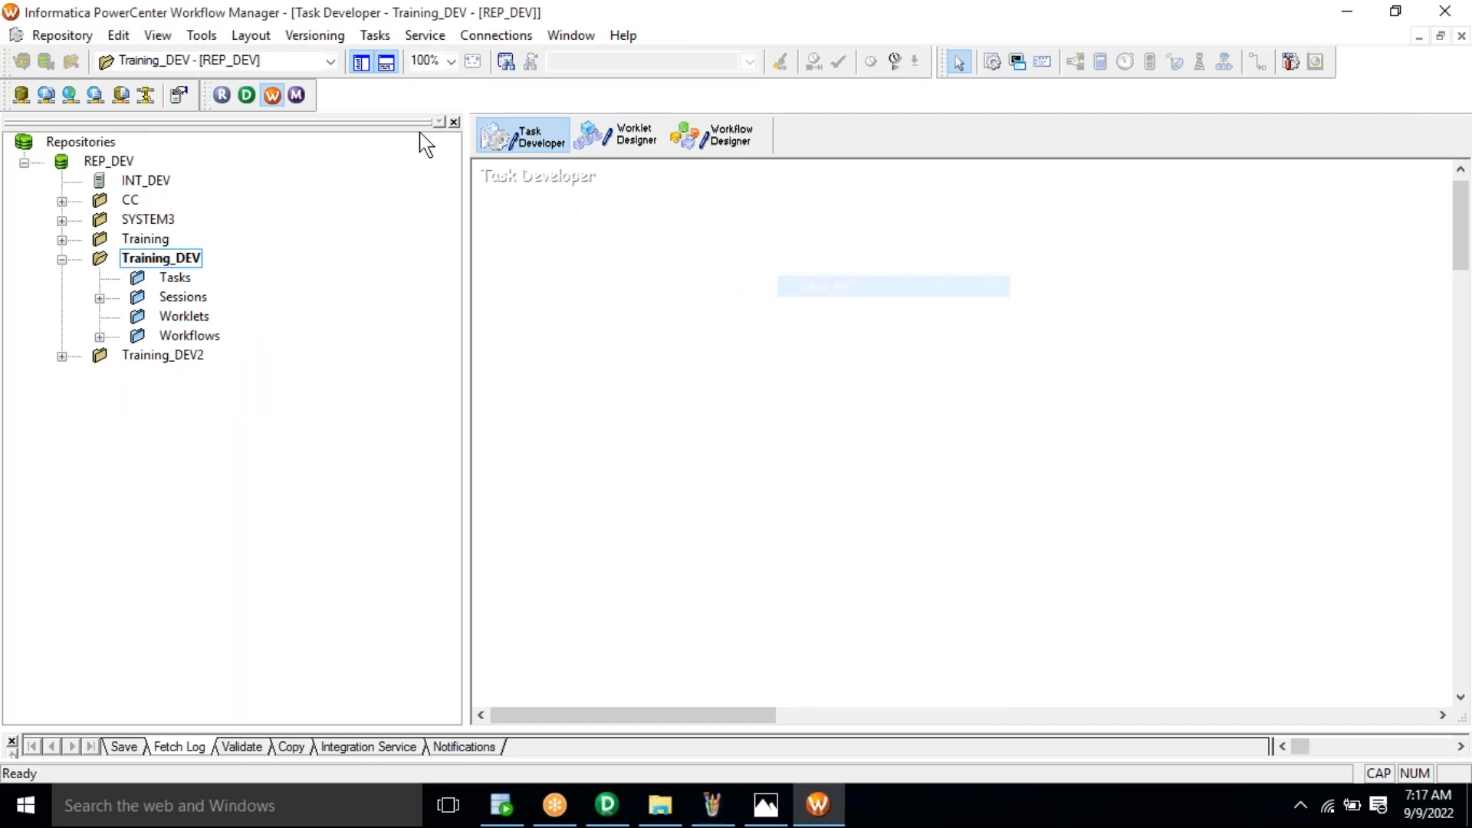
Step: Create session s_m_EMP_DEPT_JOIN_S_T_LOAD using the m_EMP_DEPT_JOIN_S_T_LOAD mapping
click(375, 35)
click(407, 58)
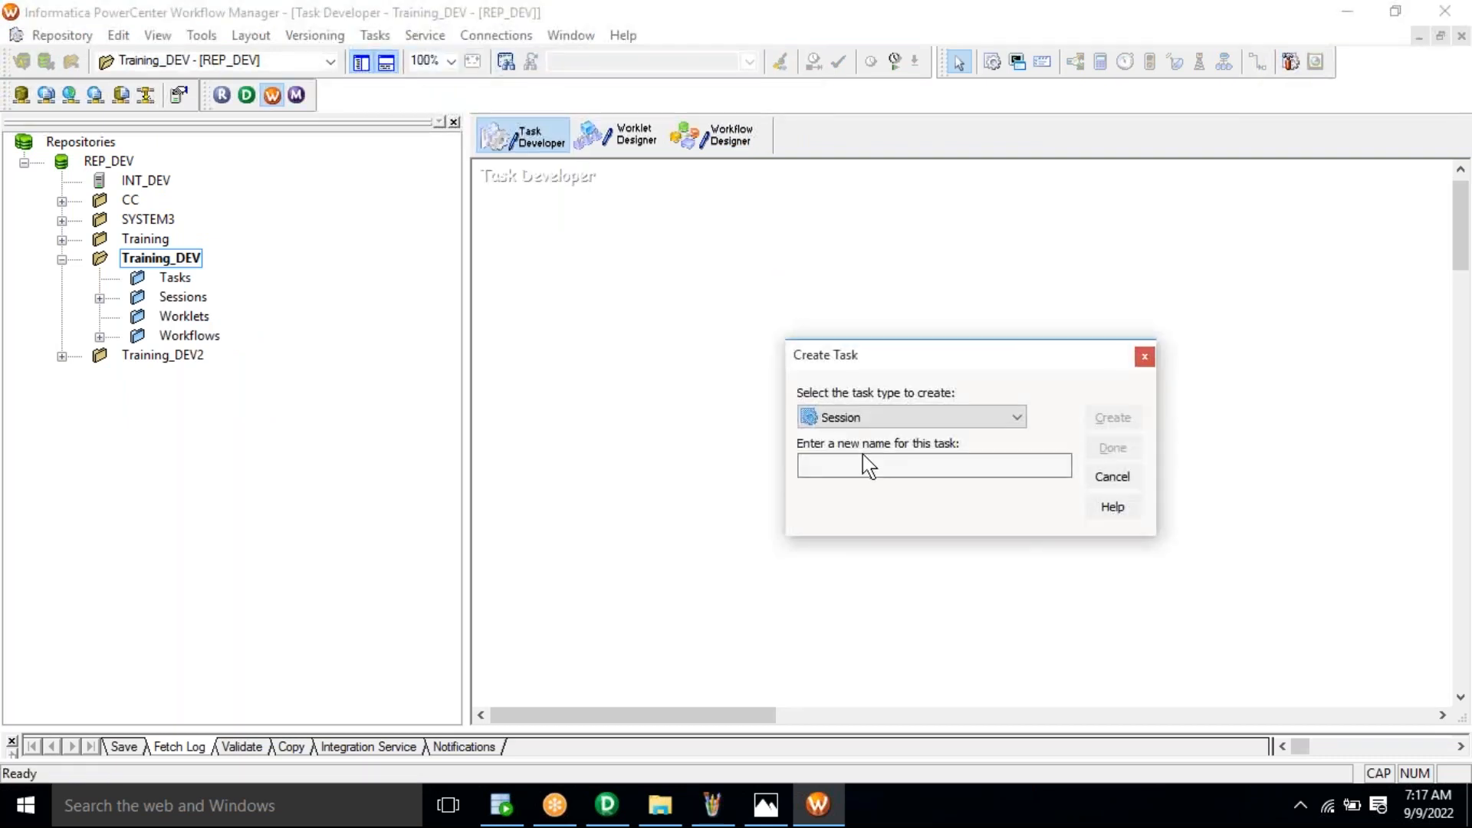
key(Caps_Lock)
text(s_m_EMP_DEPT_JOIN_S_T_LOAD)
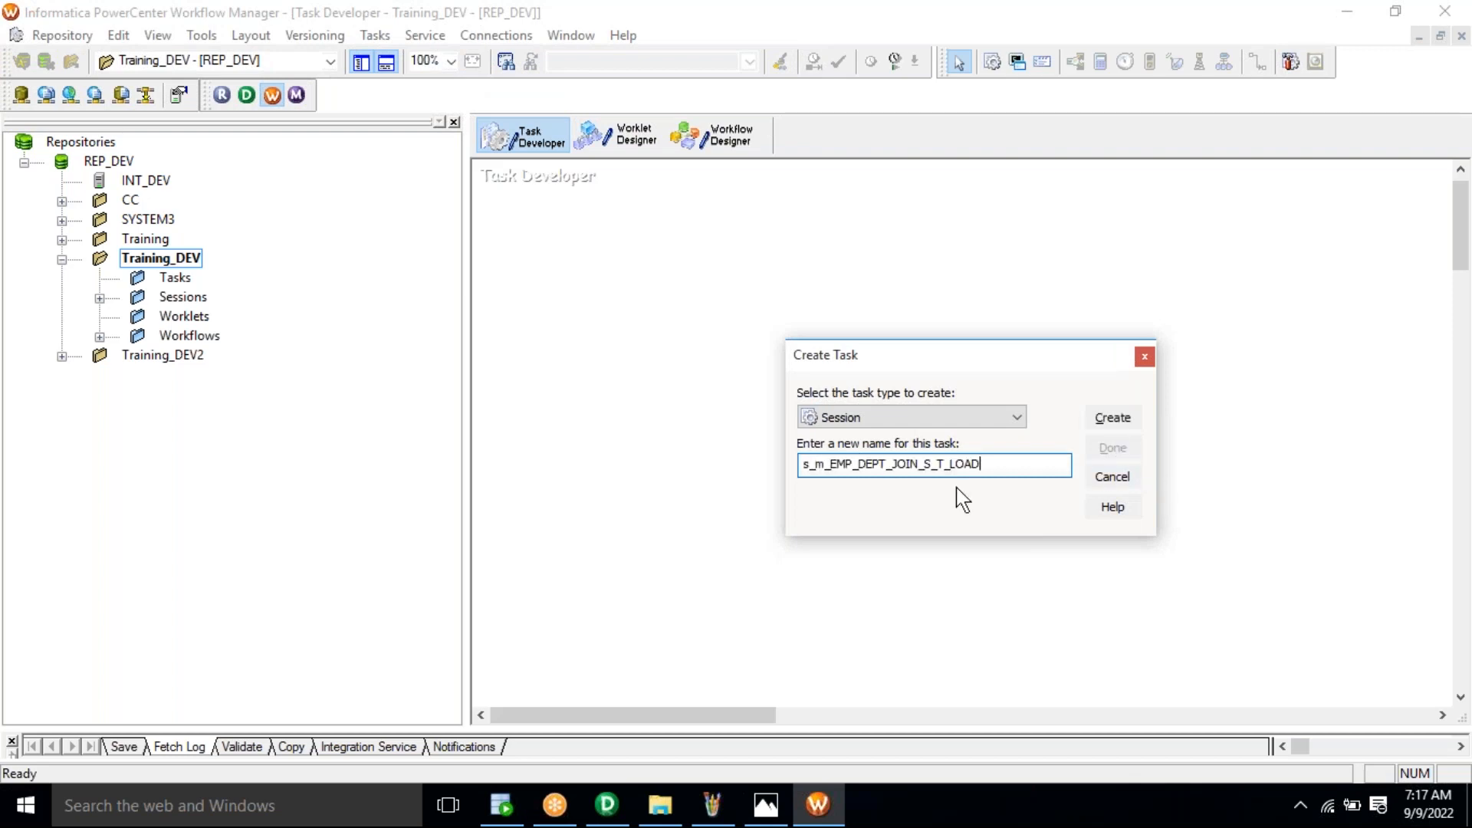
click(1112, 417)
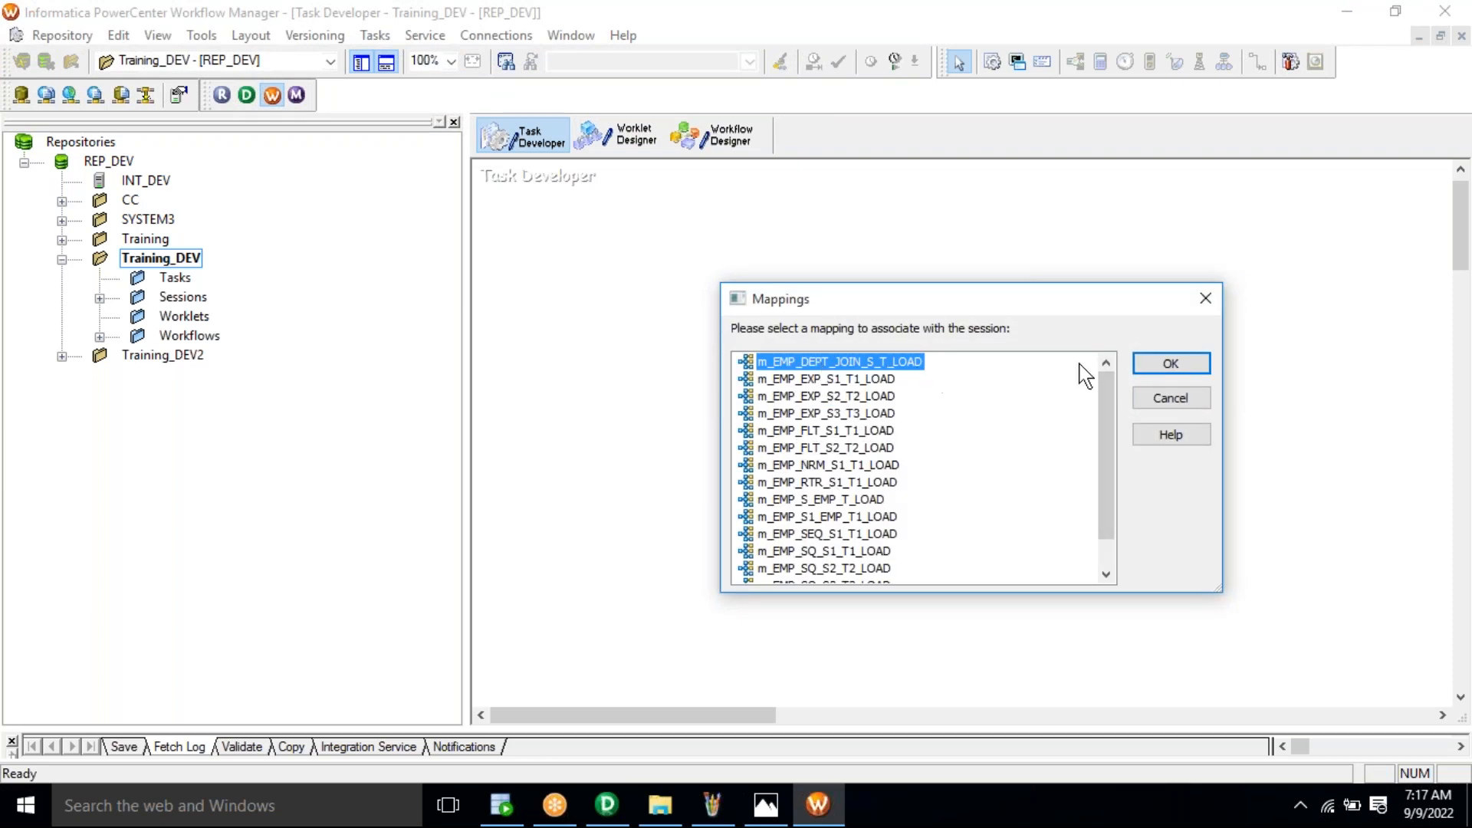
click(1171, 364)
key(Return)
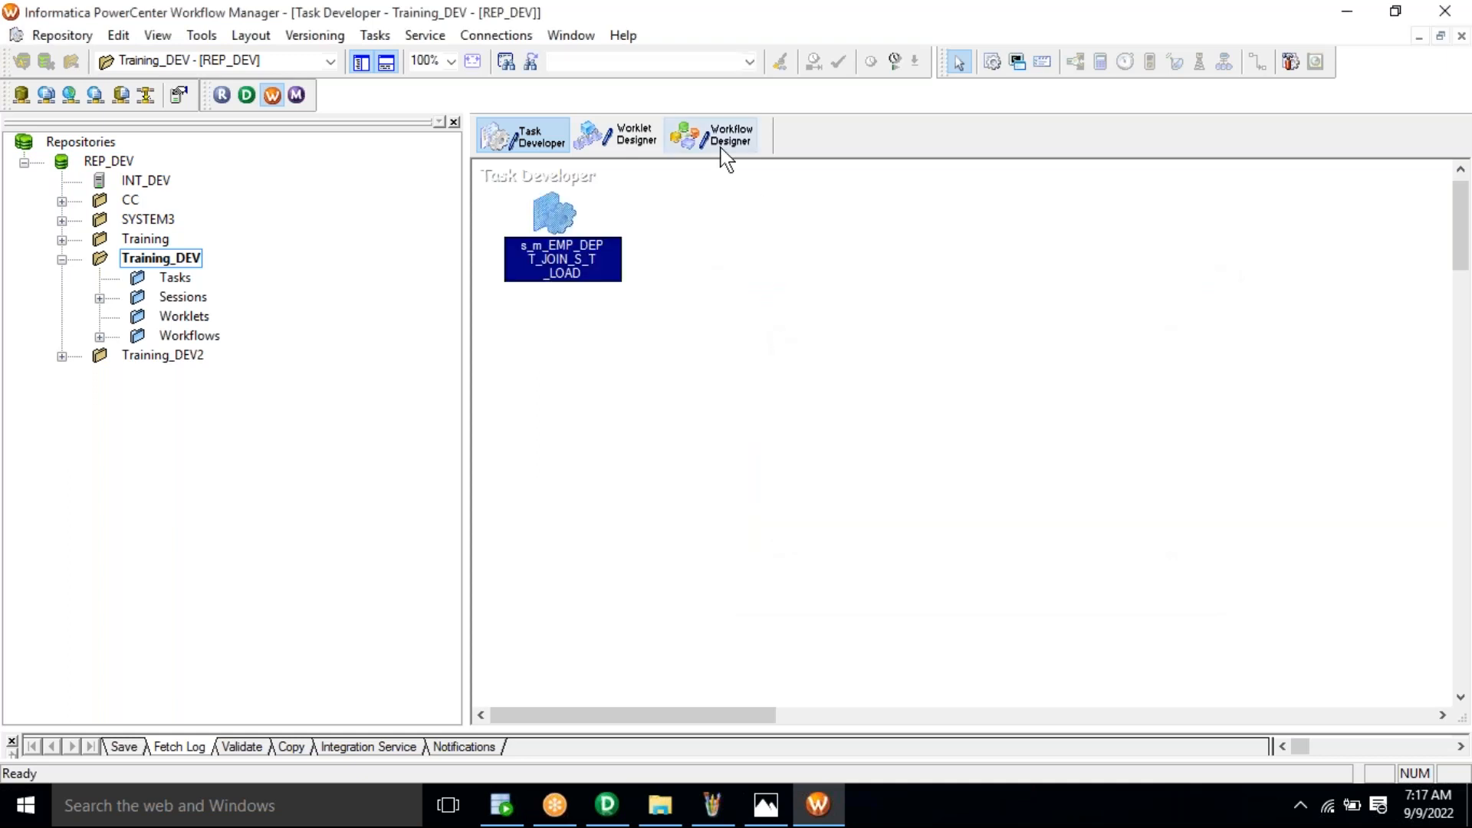
click(721, 149)
Step: Create a new workflow named wf_m_EMP_DEPT_JOIN_S_T_LOAD
click(392, 37)
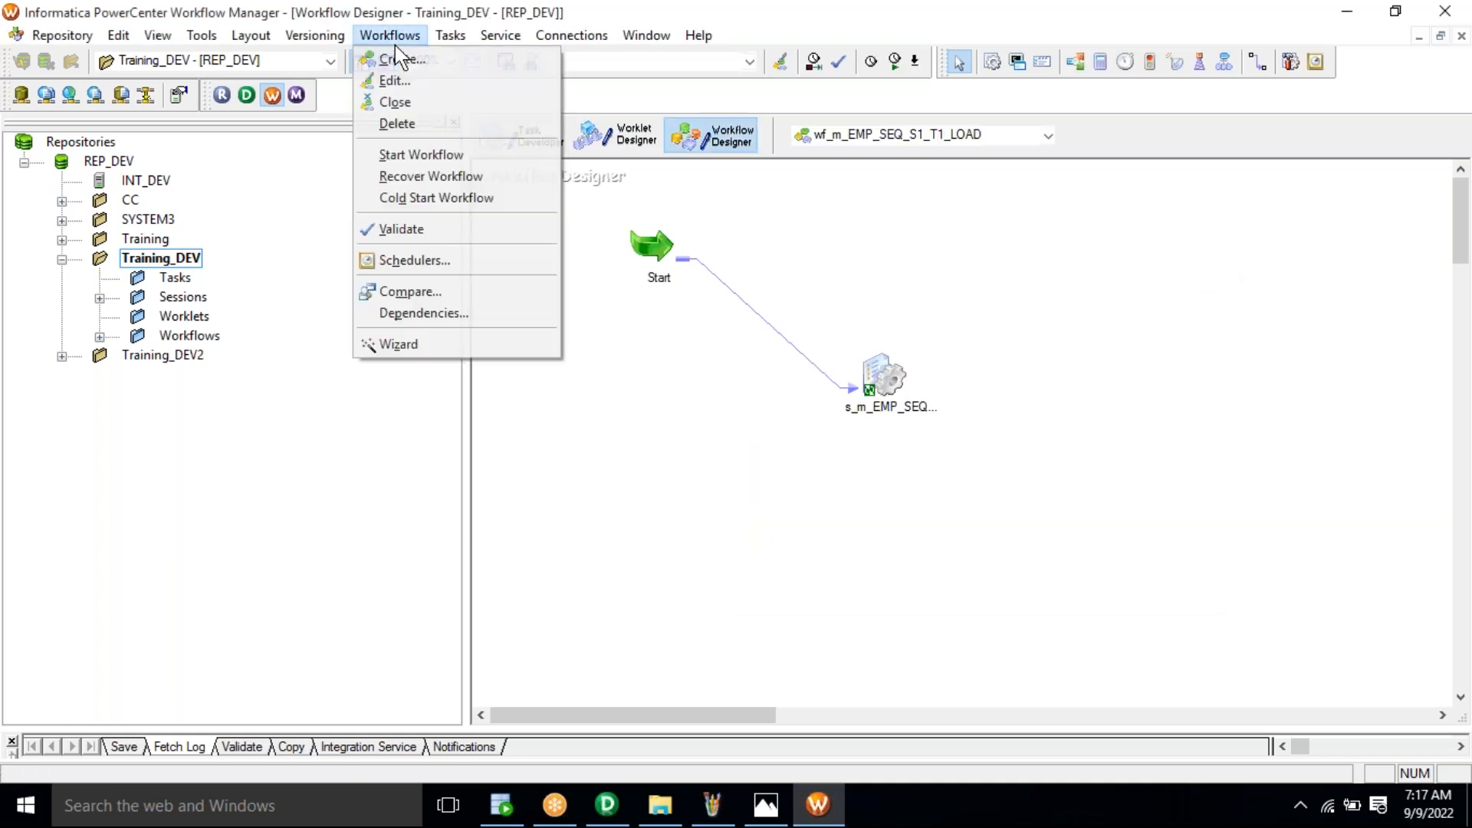
click(403, 60)
text(wf_m_EMP_DEPT_JOIN_S_T_LOAD)
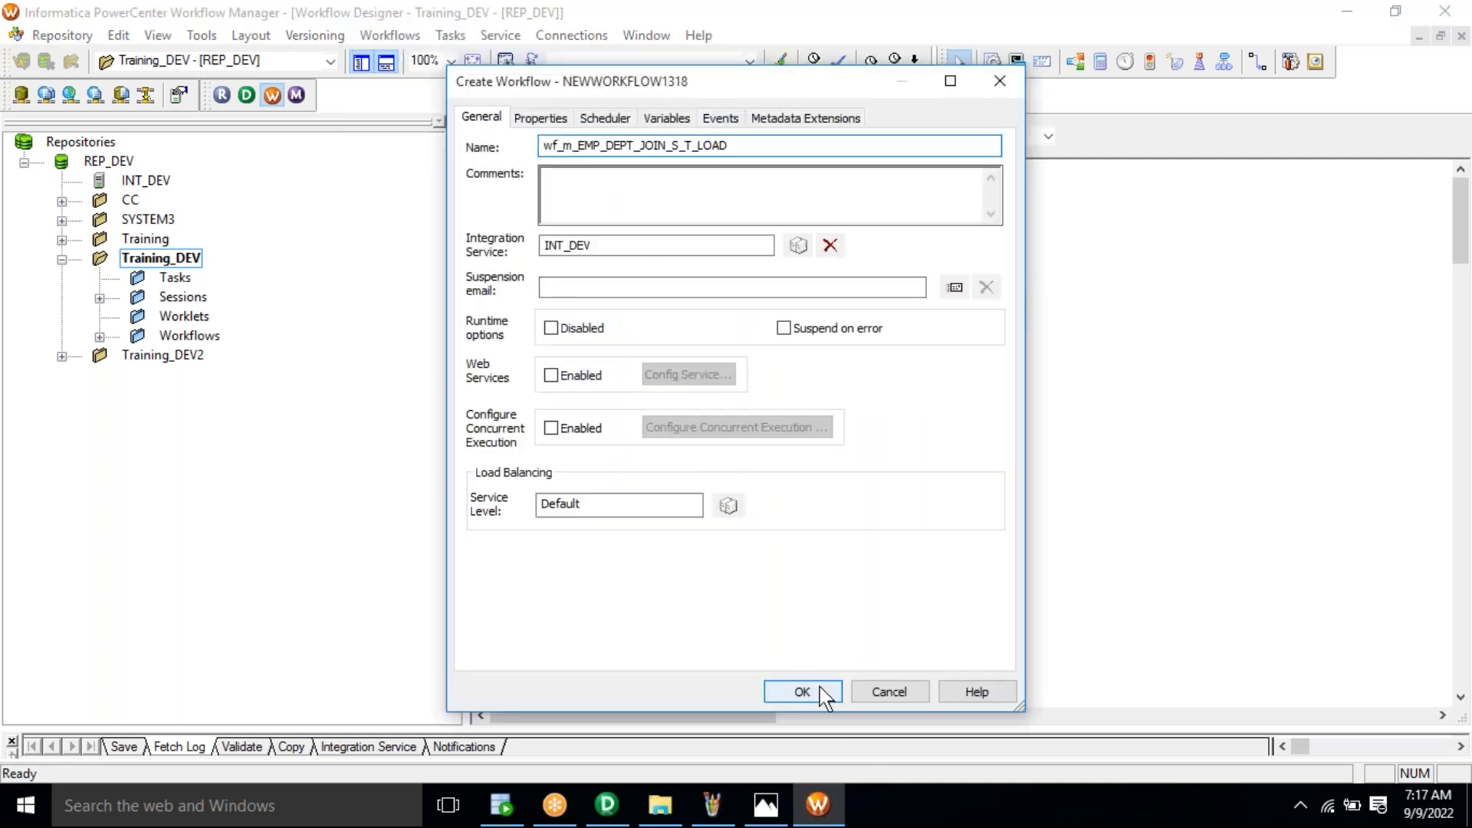
click(802, 691)
Step: Place session s_m_EMP_DEPT_JOIN_S_T_LOAD in the workflow and link Start to it
click(182, 303)
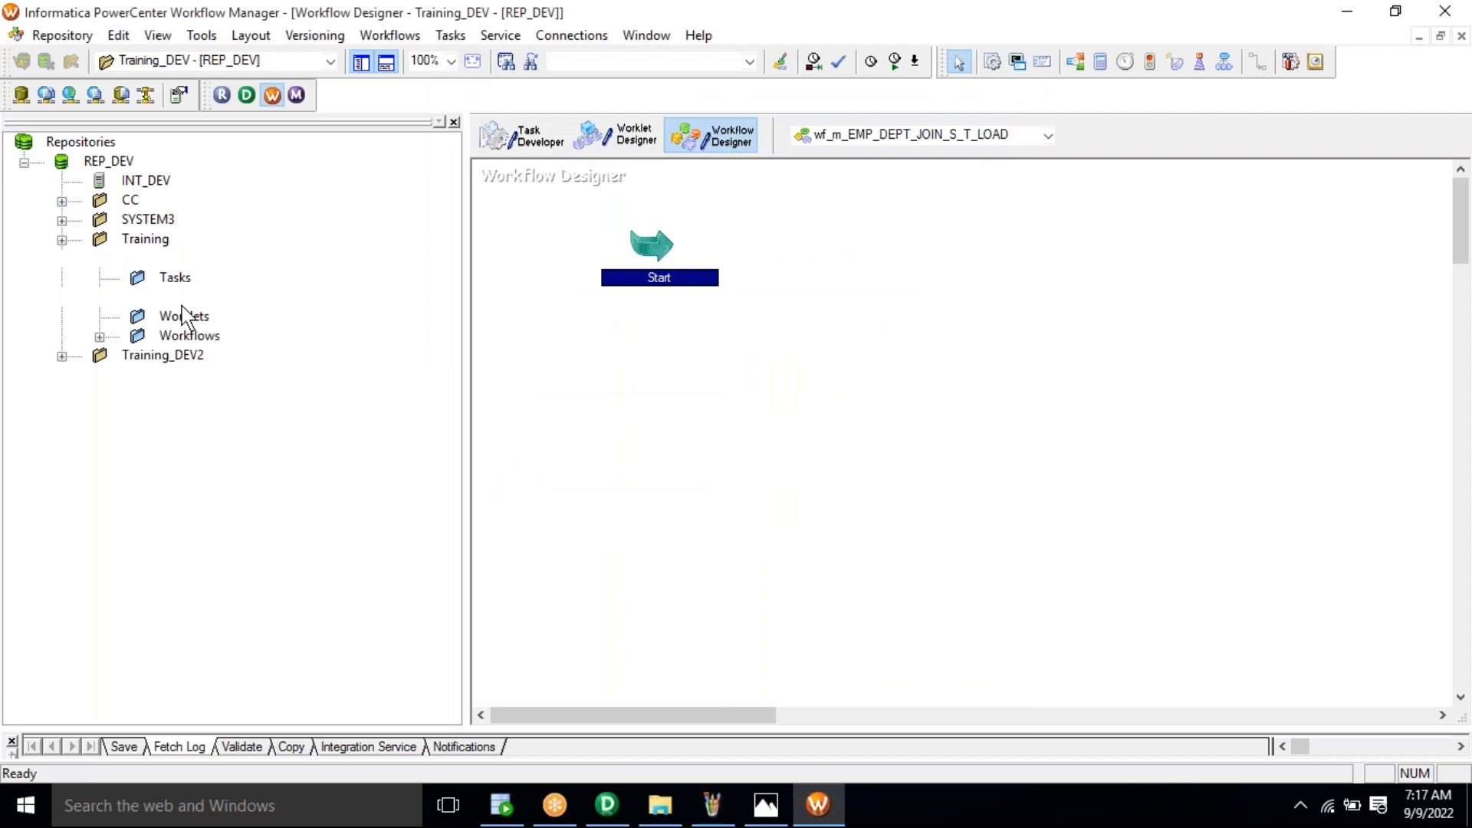
double_click(184, 303)
click(264, 316)
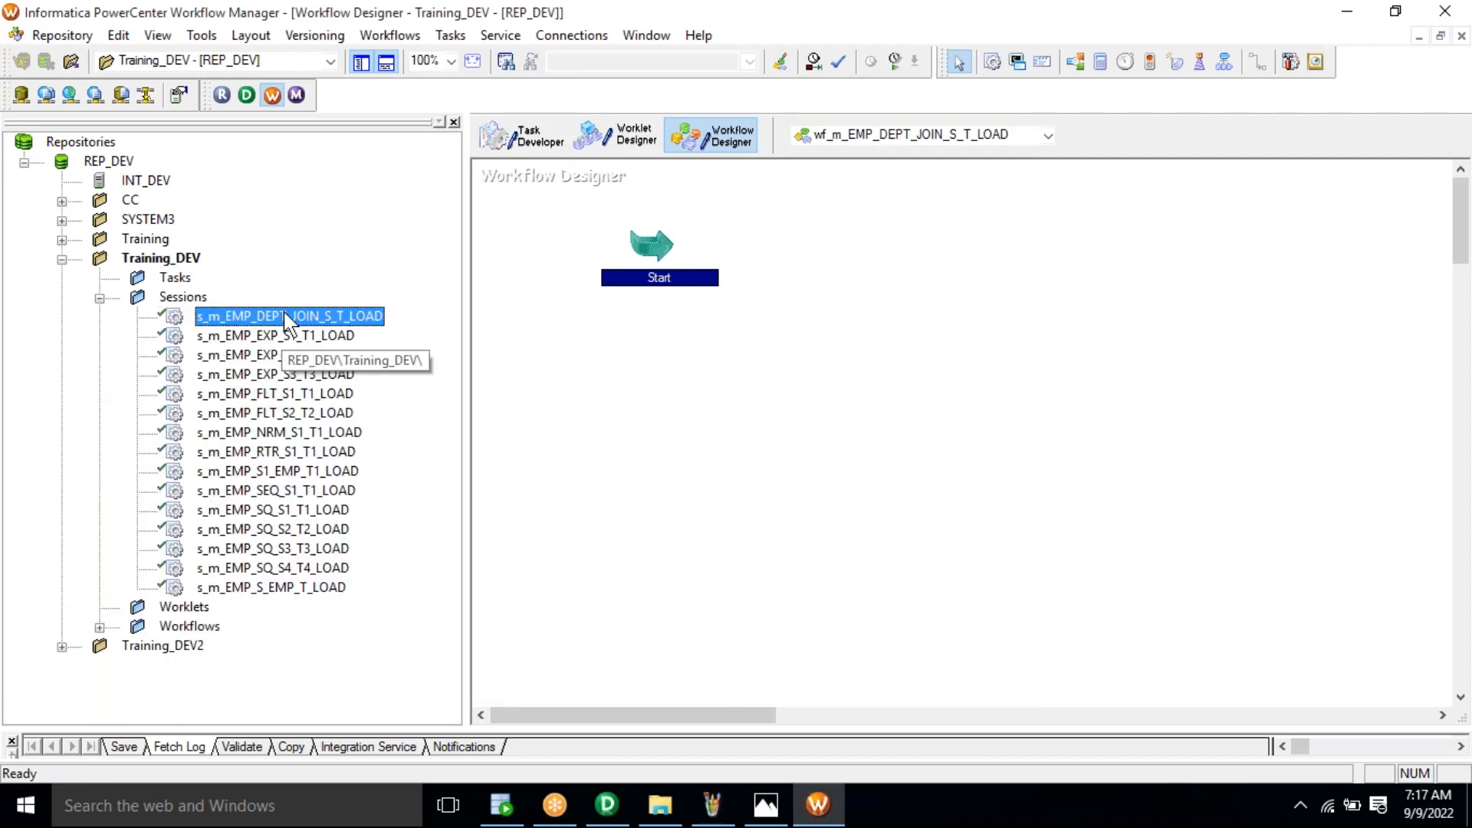
drag(265, 317, 878, 368)
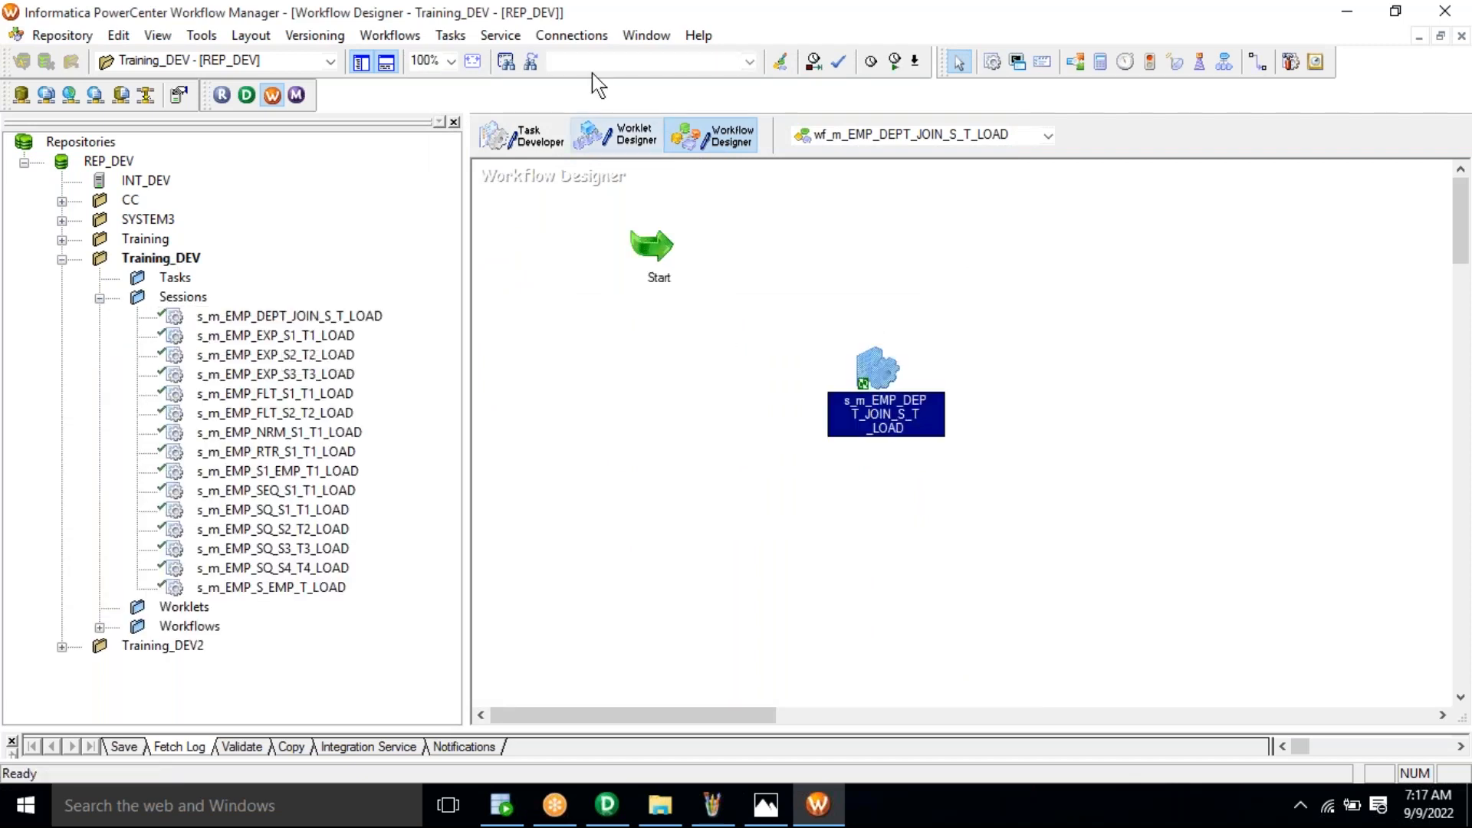
click(450, 36)
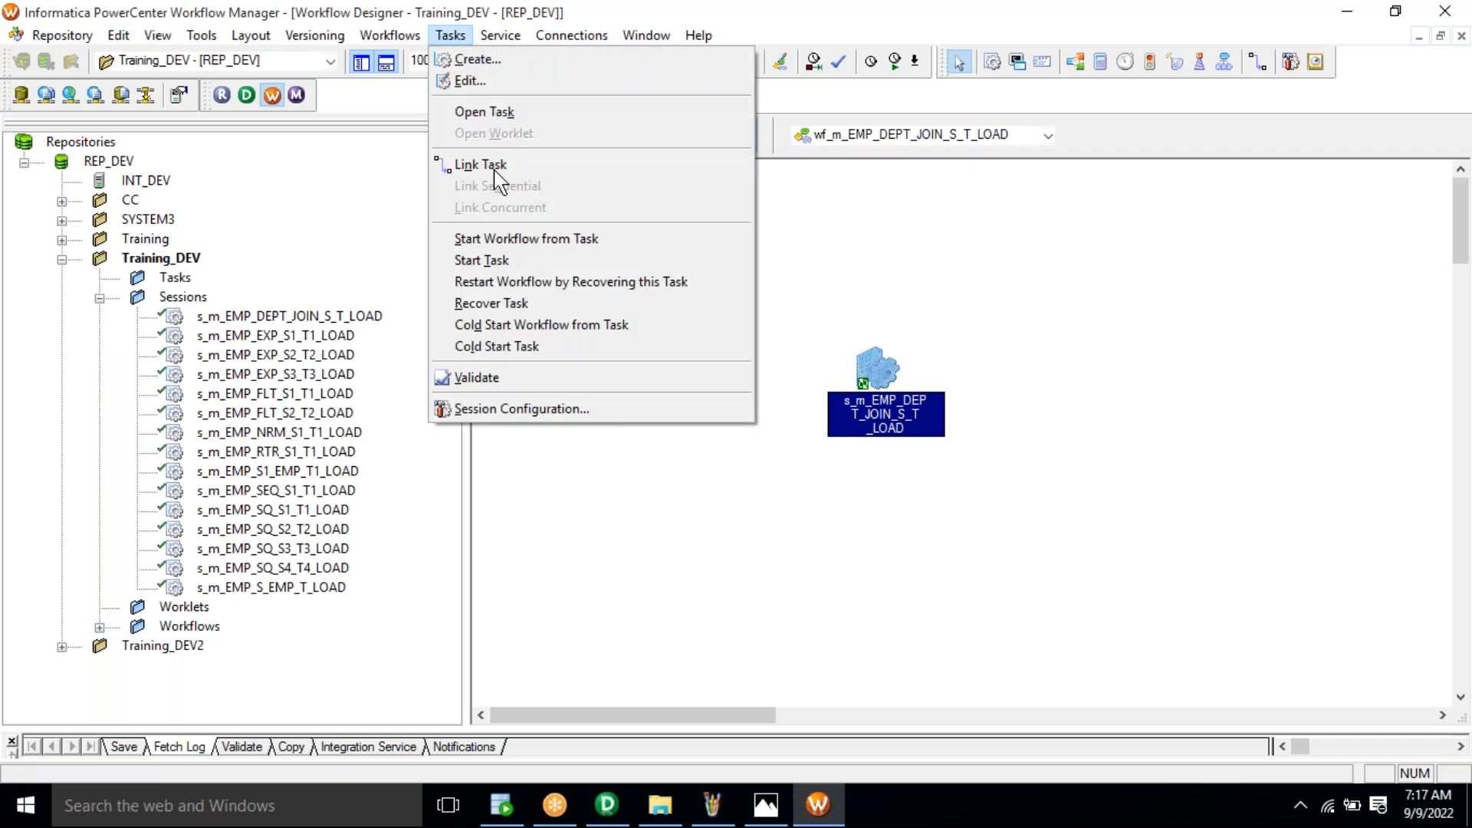
click(494, 172)
drag(659, 247, 870, 414)
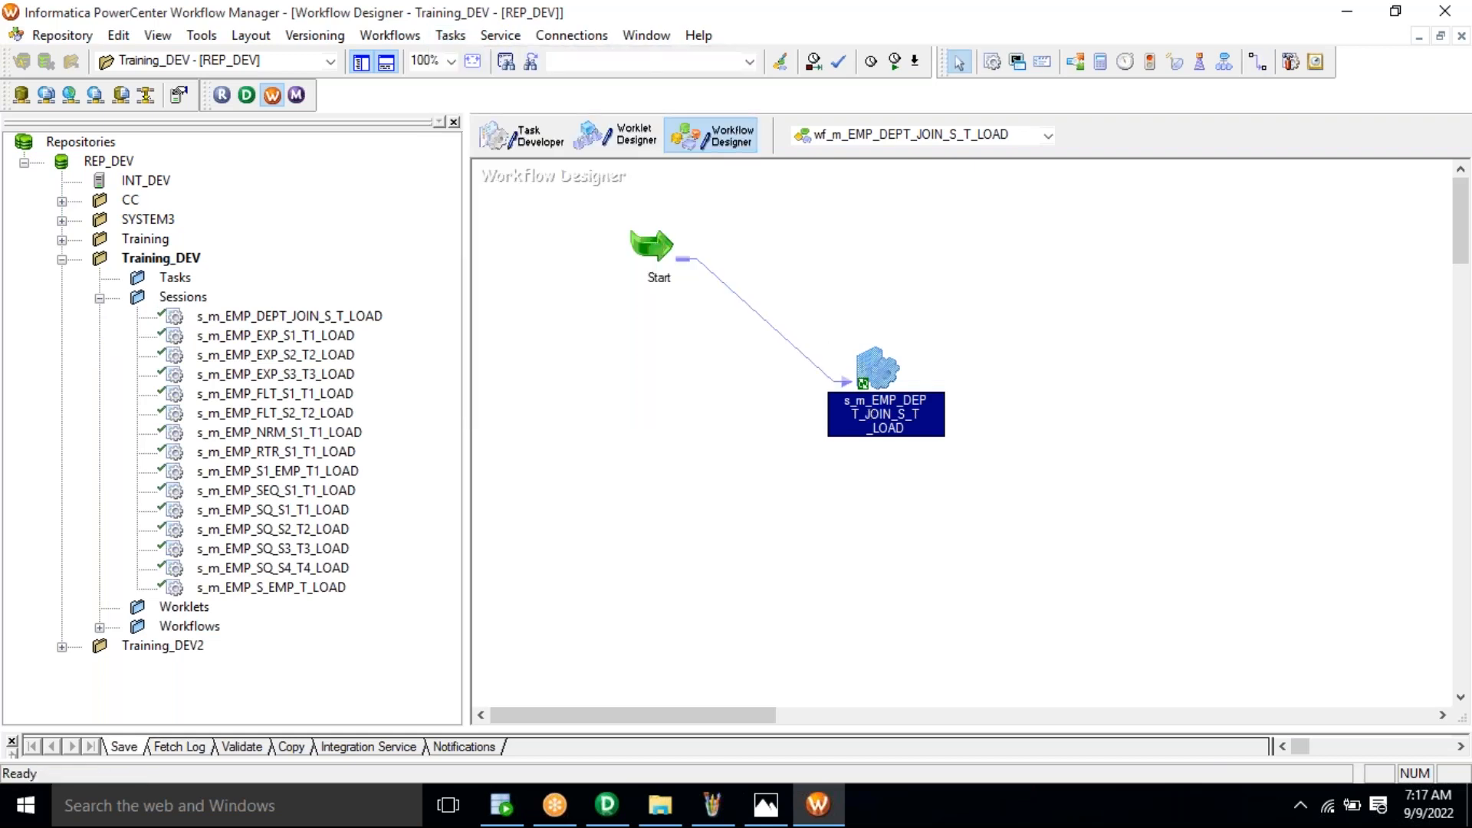
right_click(1136, 625)
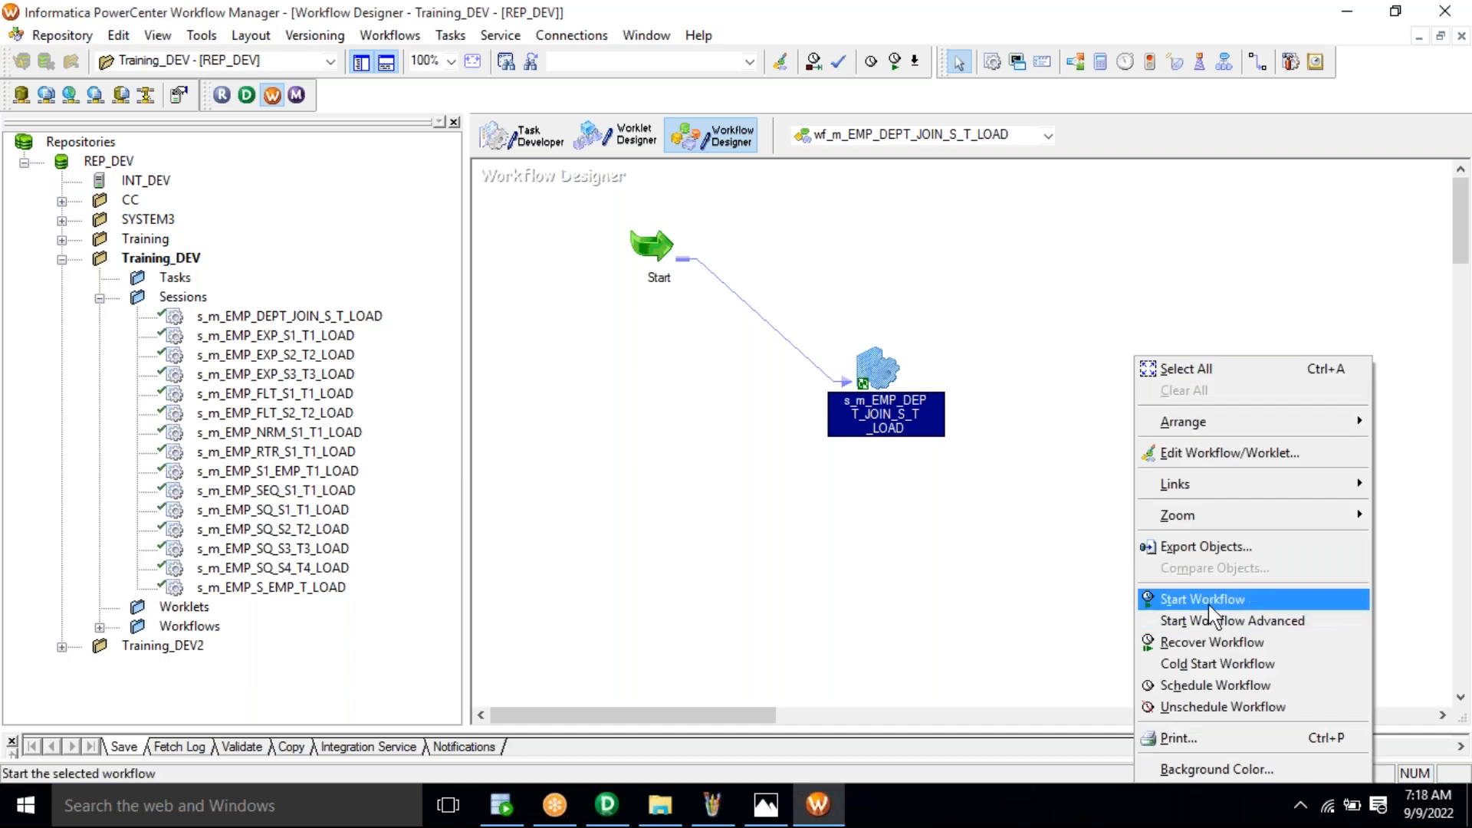
Step: Start wf_m_EMP_DEPT_JOIN_S_T_LOAD and confirm its session Succeeded in Gantt Chart and Task View
click(1213, 606)
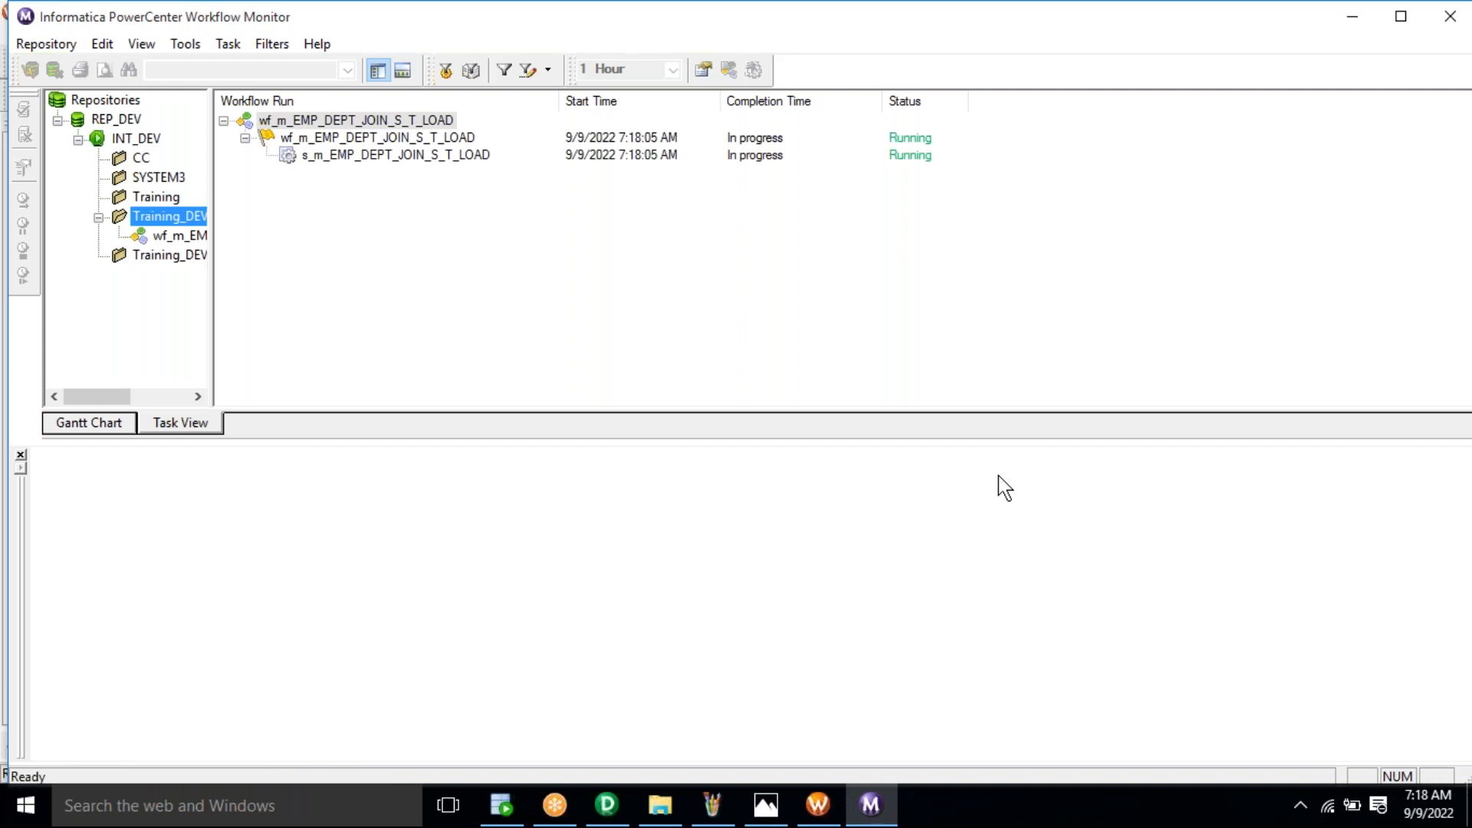
click(379, 160)
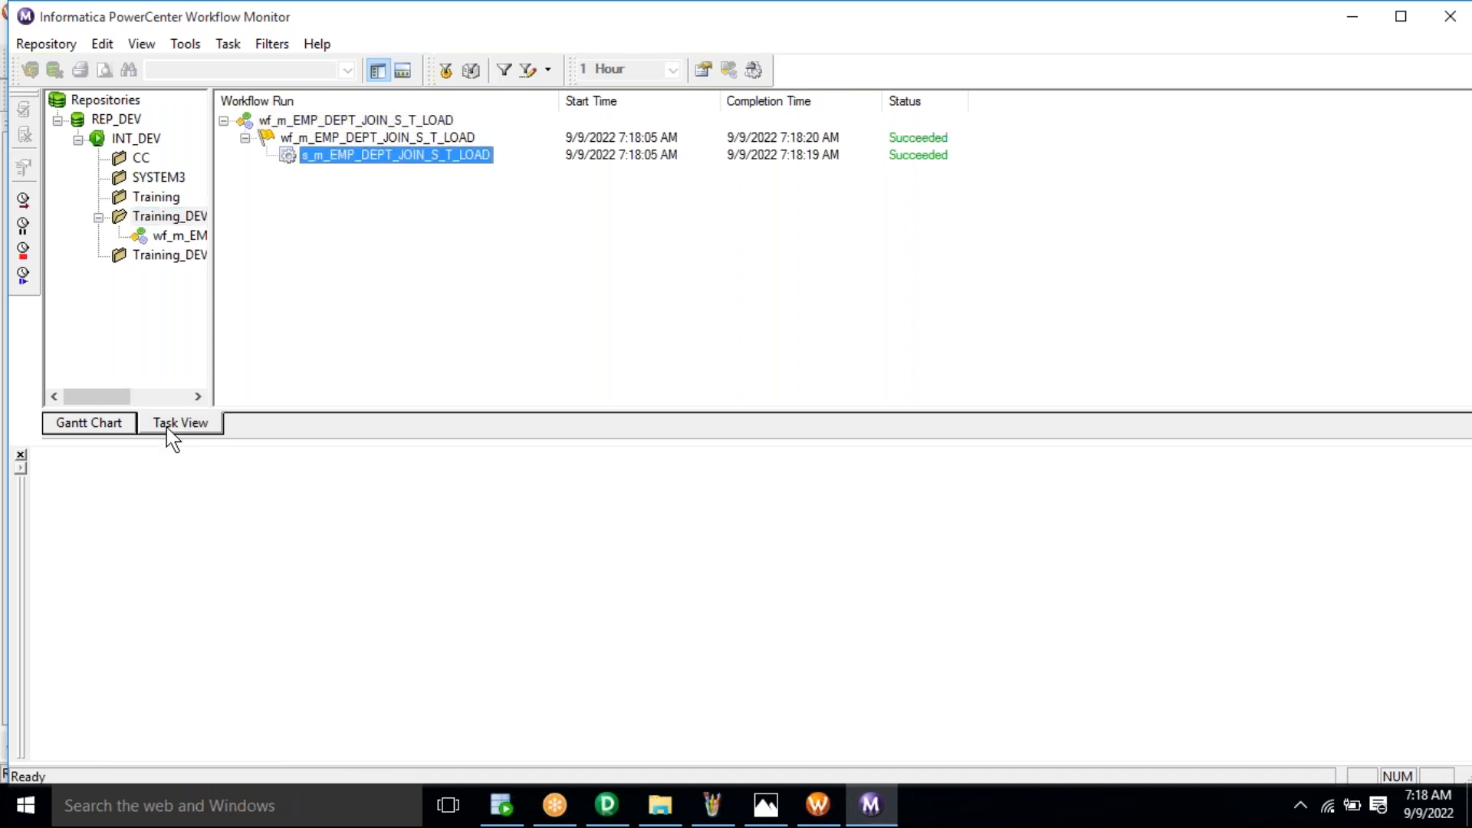
click(90, 424)
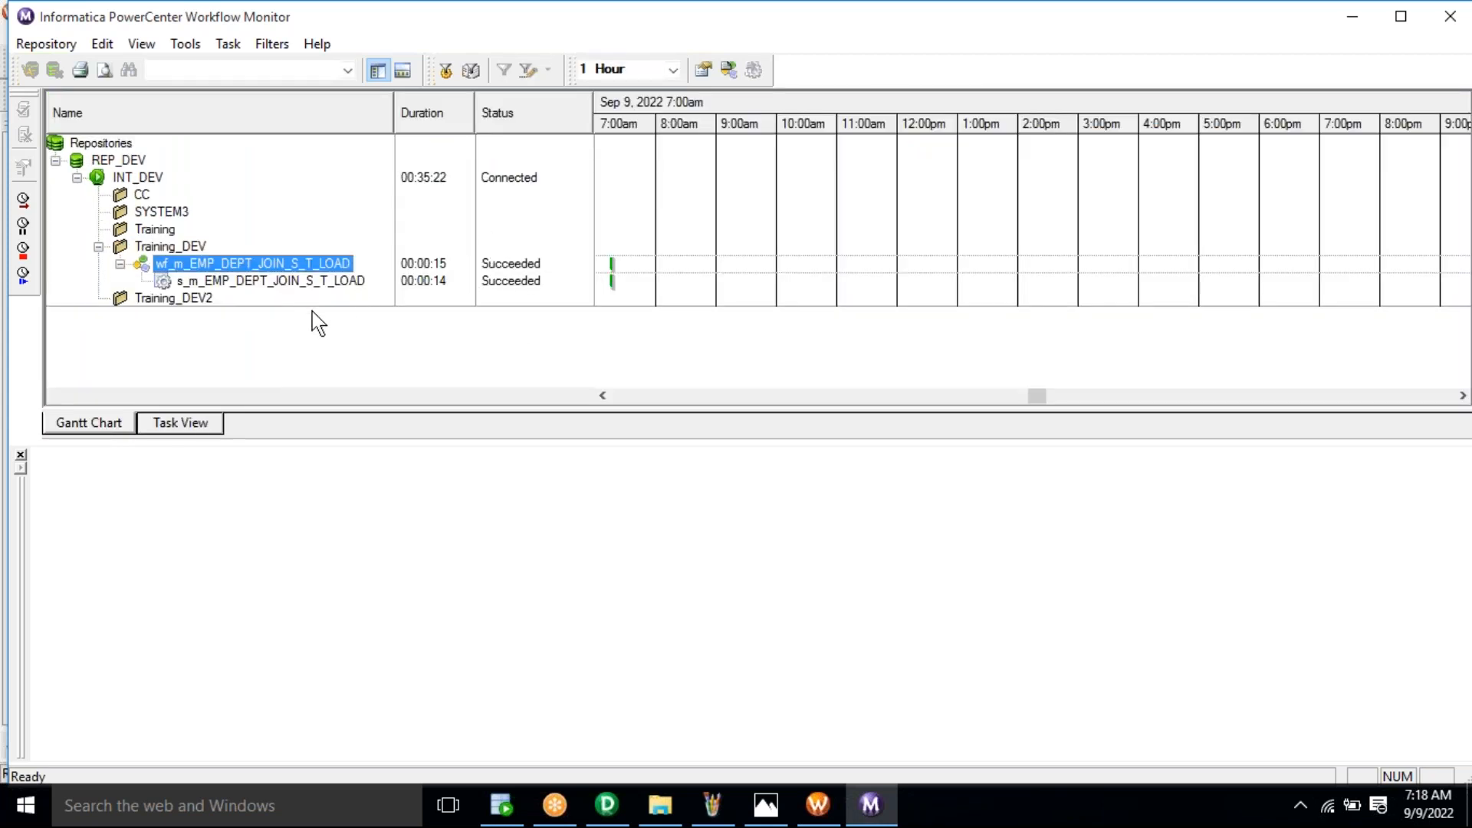
click(194, 431)
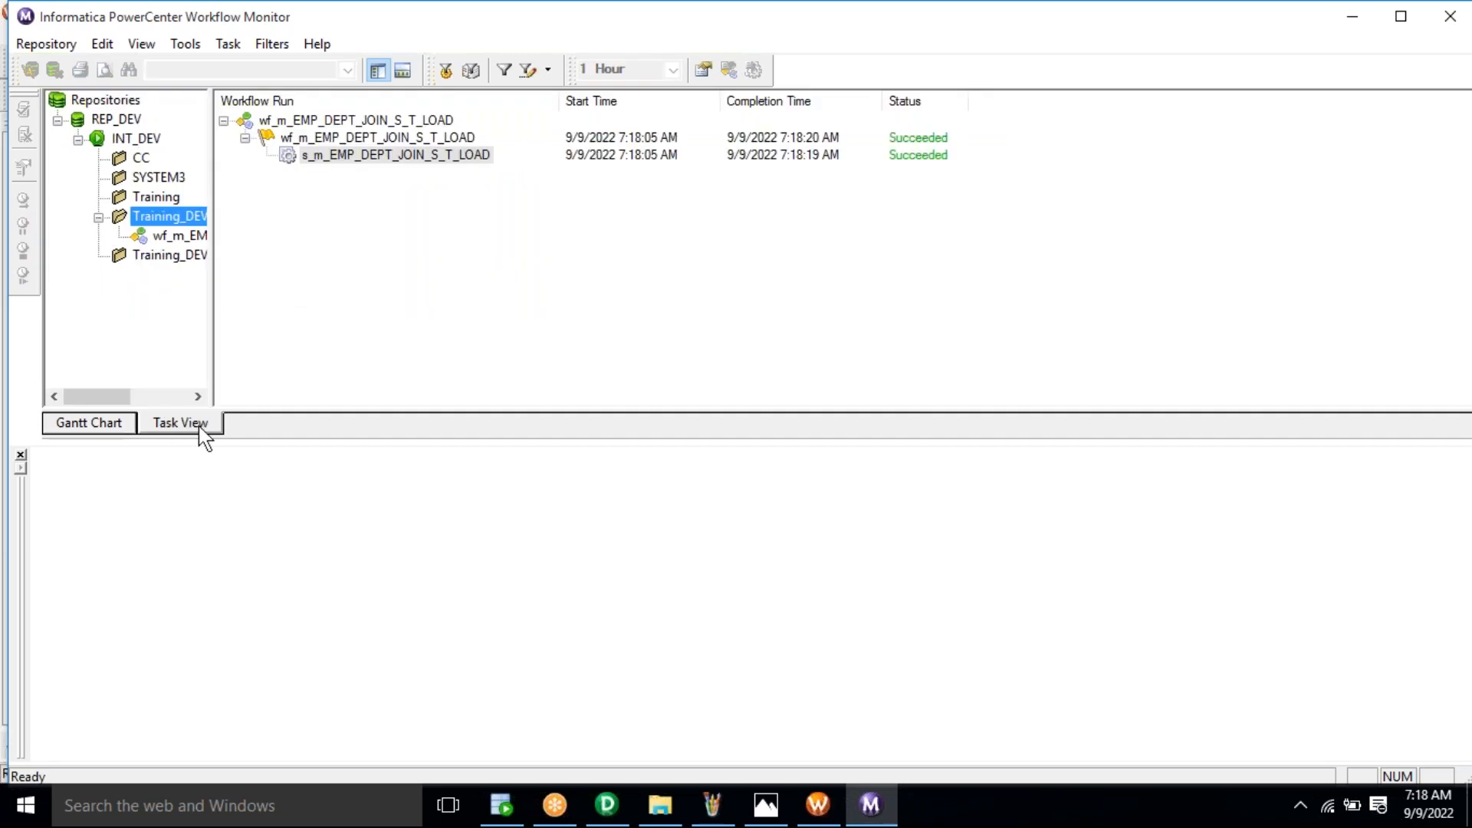
click(108, 422)
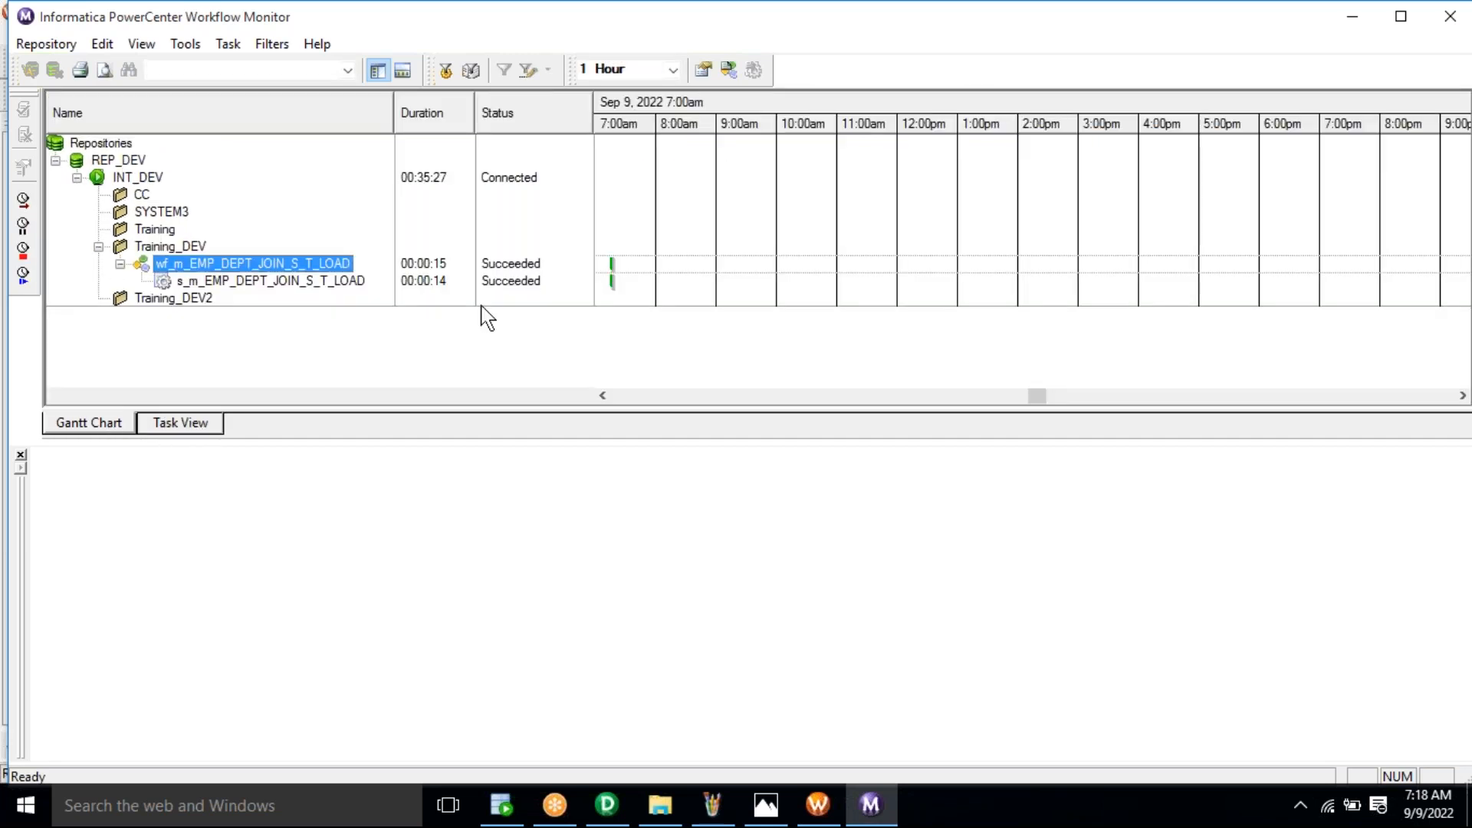
click(177, 423)
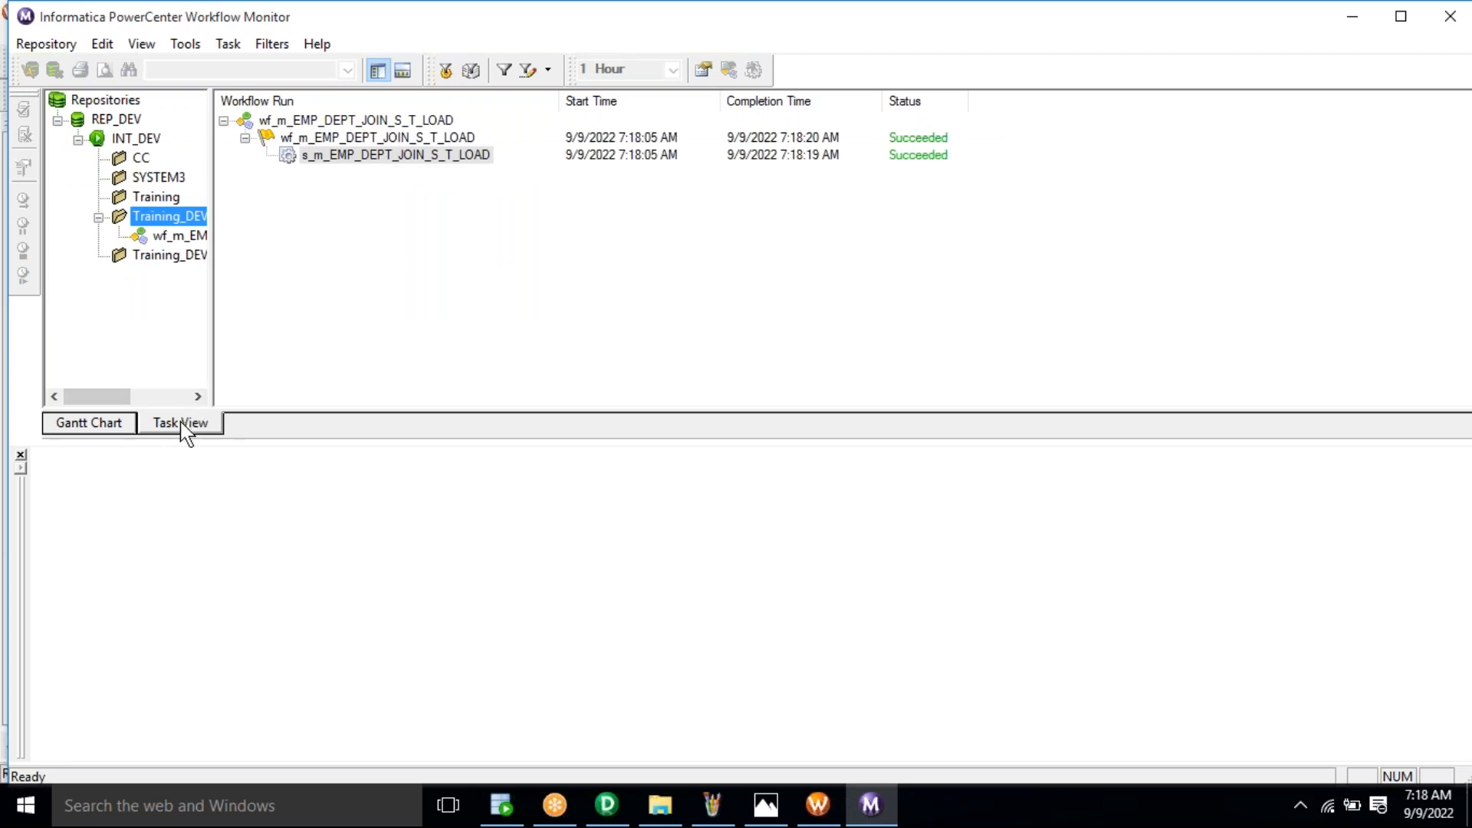
click(414, 159)
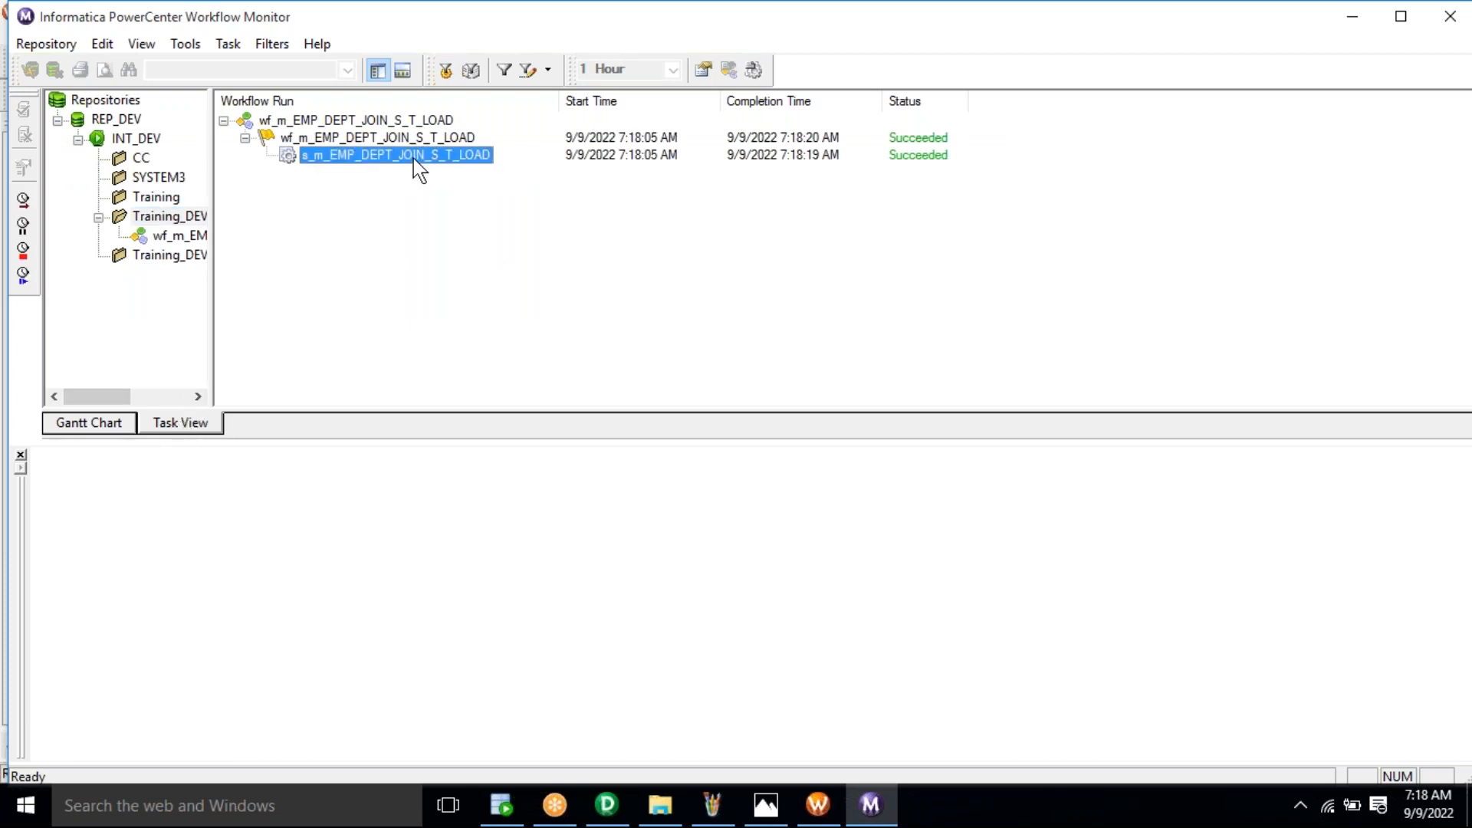
right_click(415, 164)
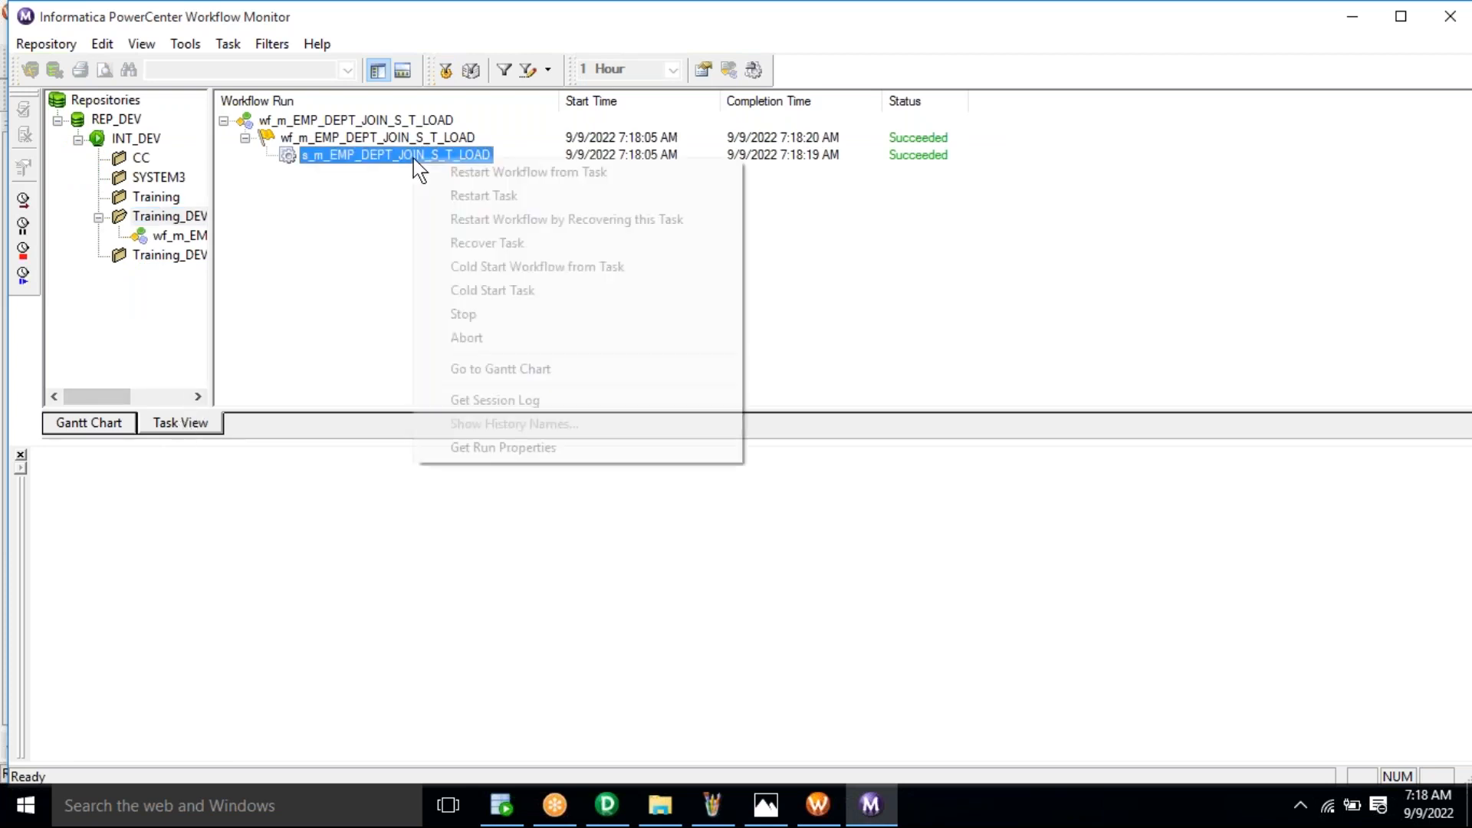
Step: Show the Source/Target Statistics: E_D_T and SQ_EMP_J_S each with 2 applied, 0 rejected rows
click(483, 449)
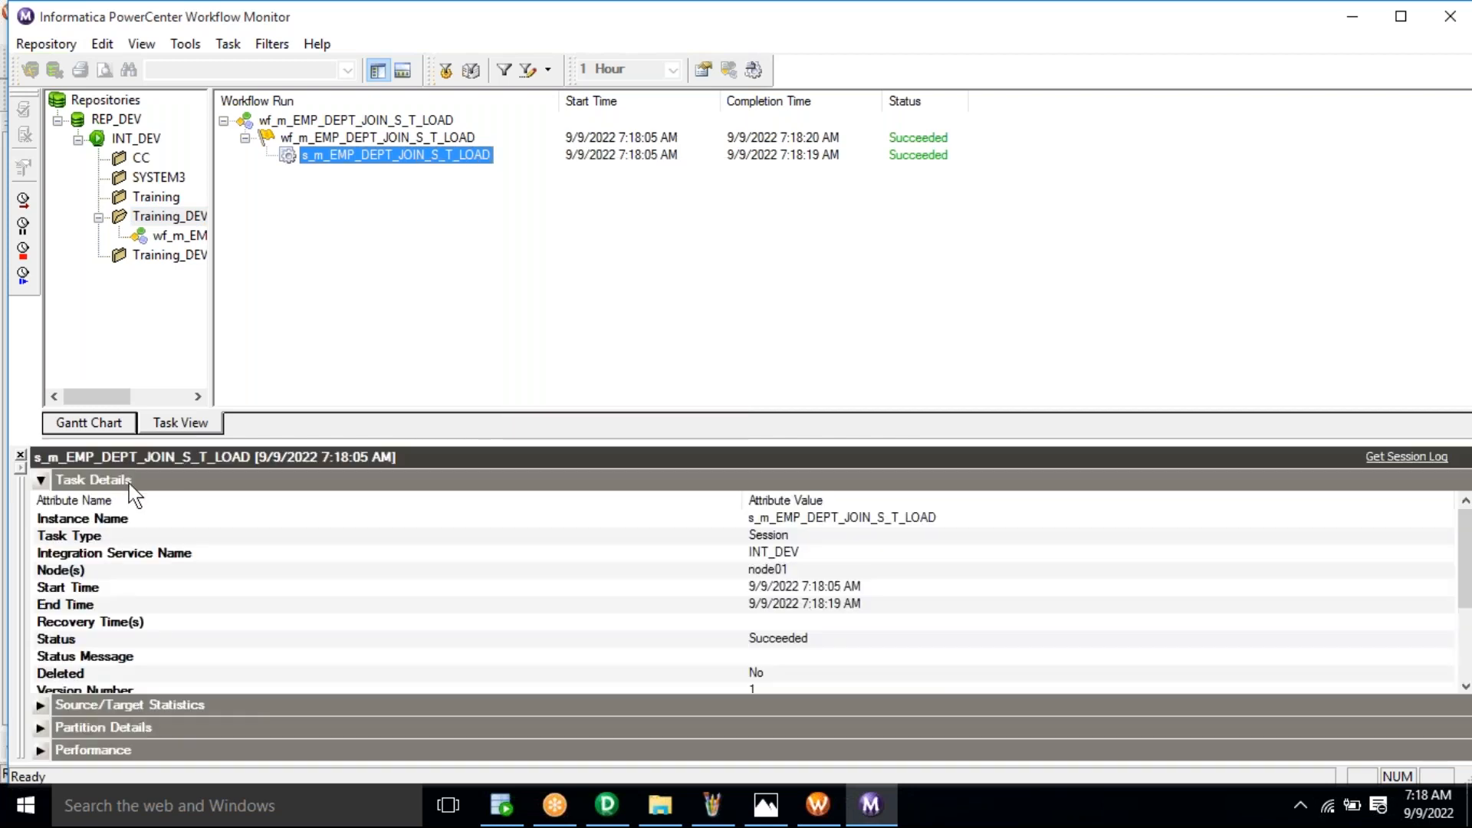
click(40, 481)
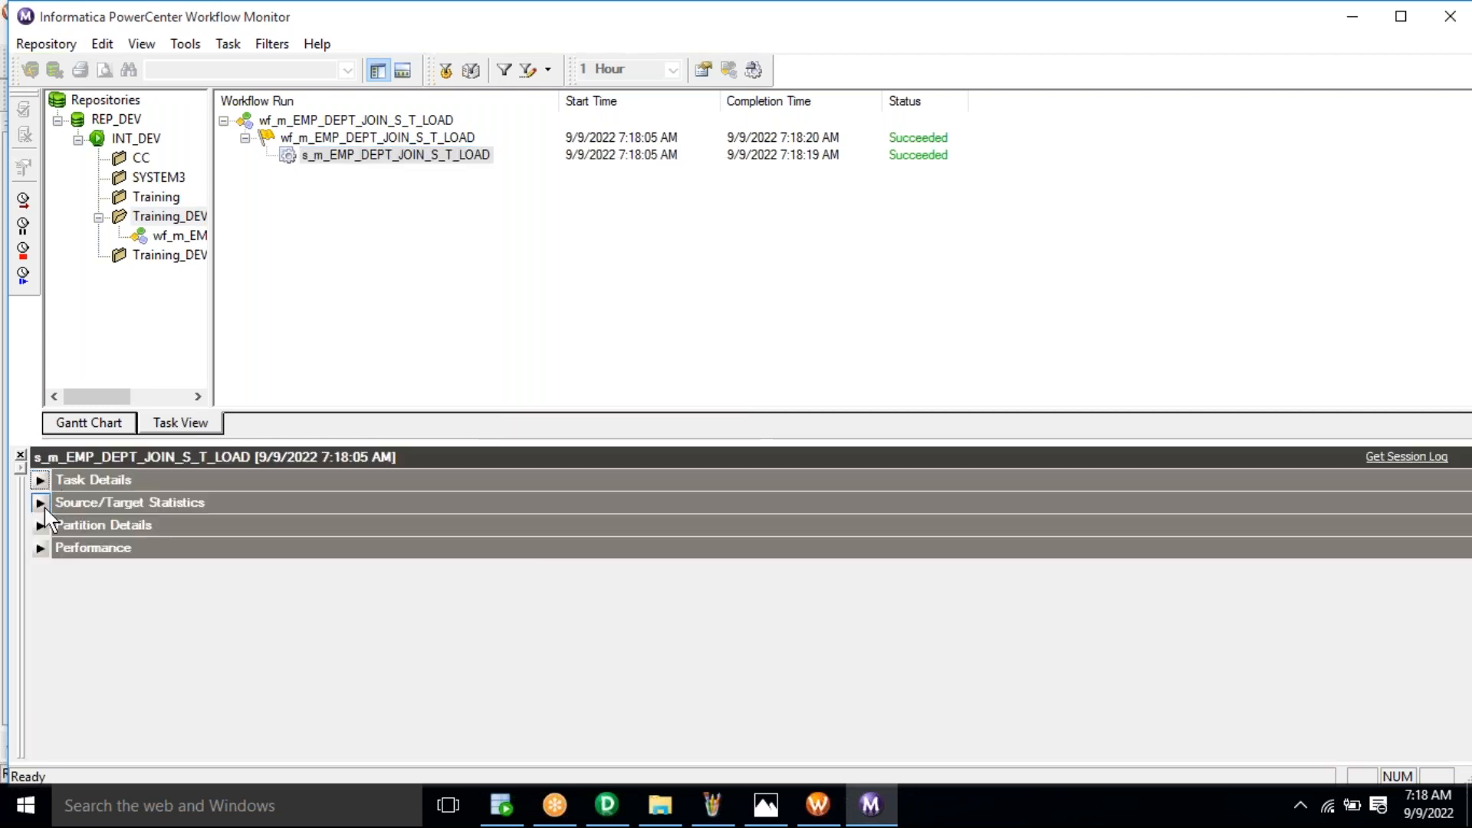
click(41, 503)
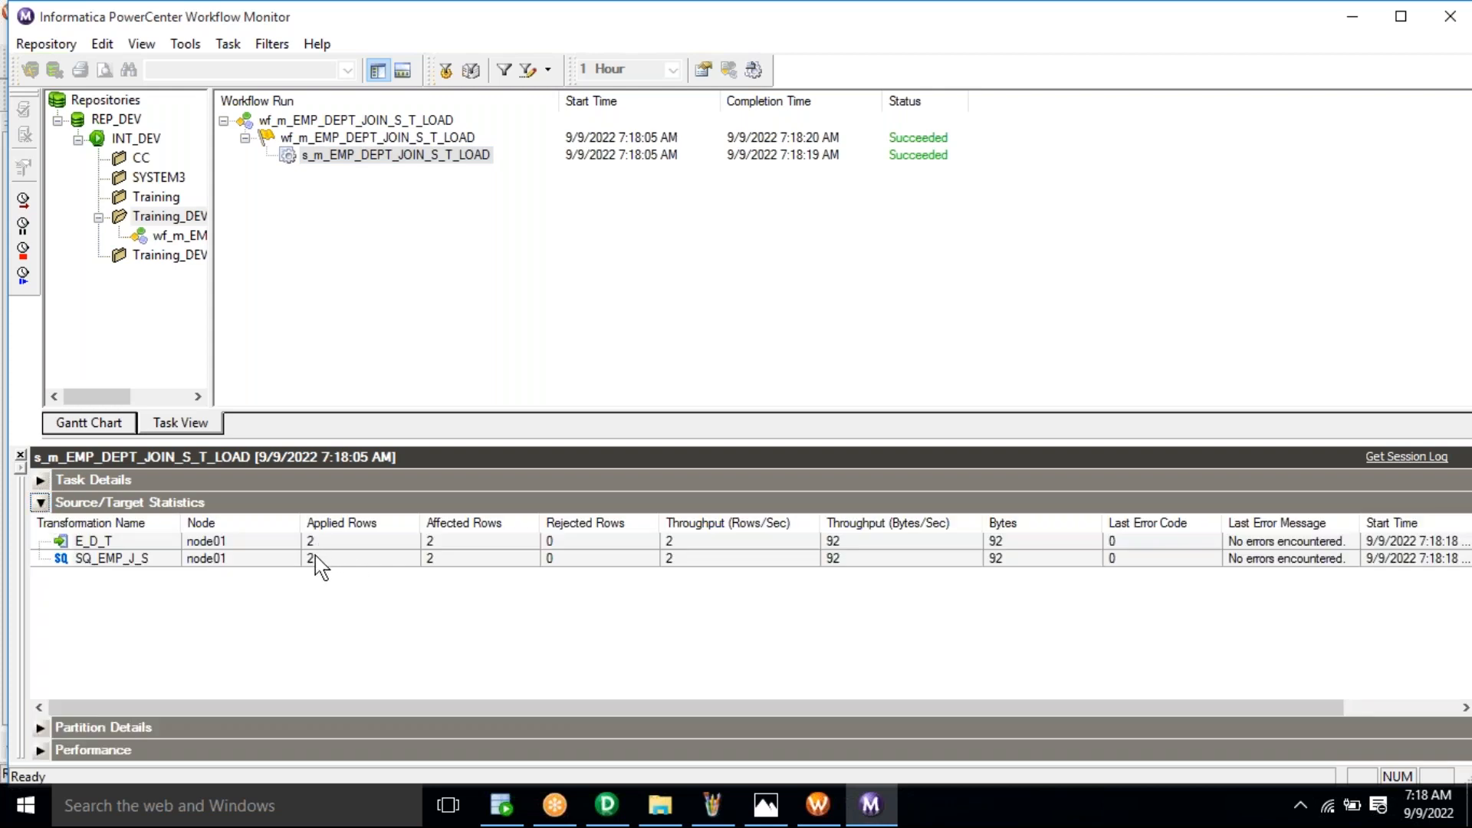
click(315, 555)
click(339, 544)
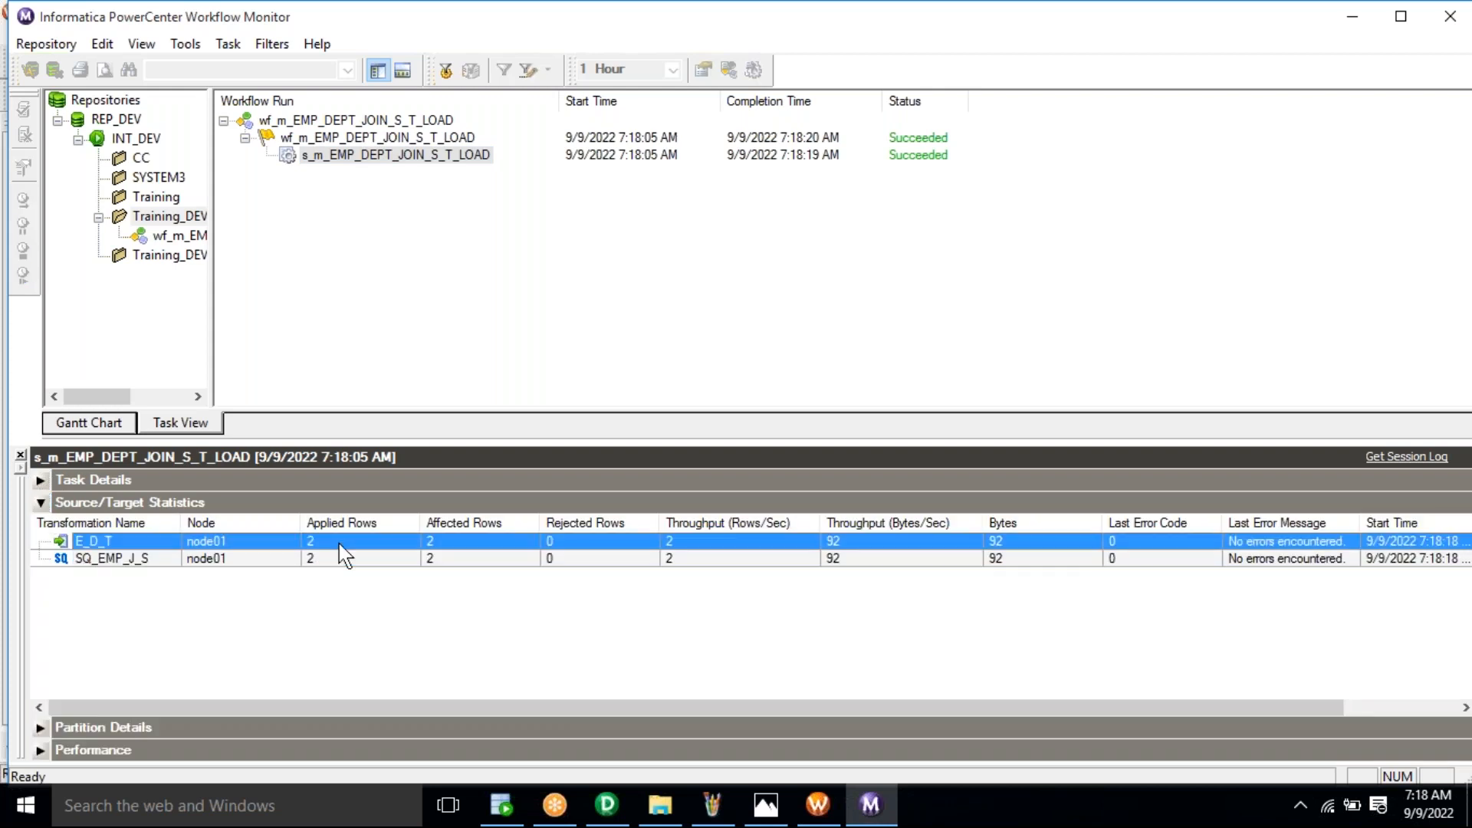
click(340, 557)
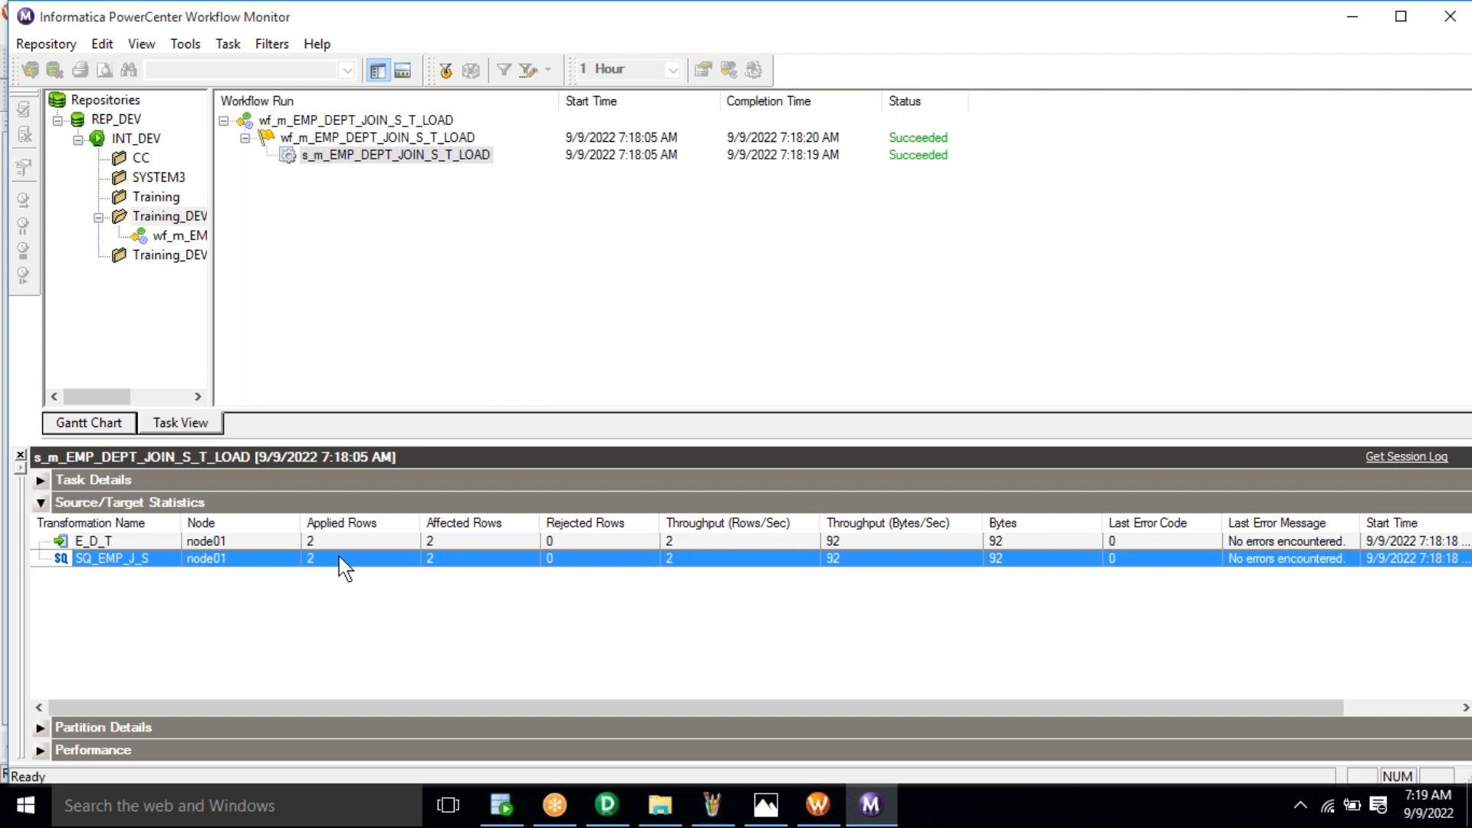
click(353, 543)
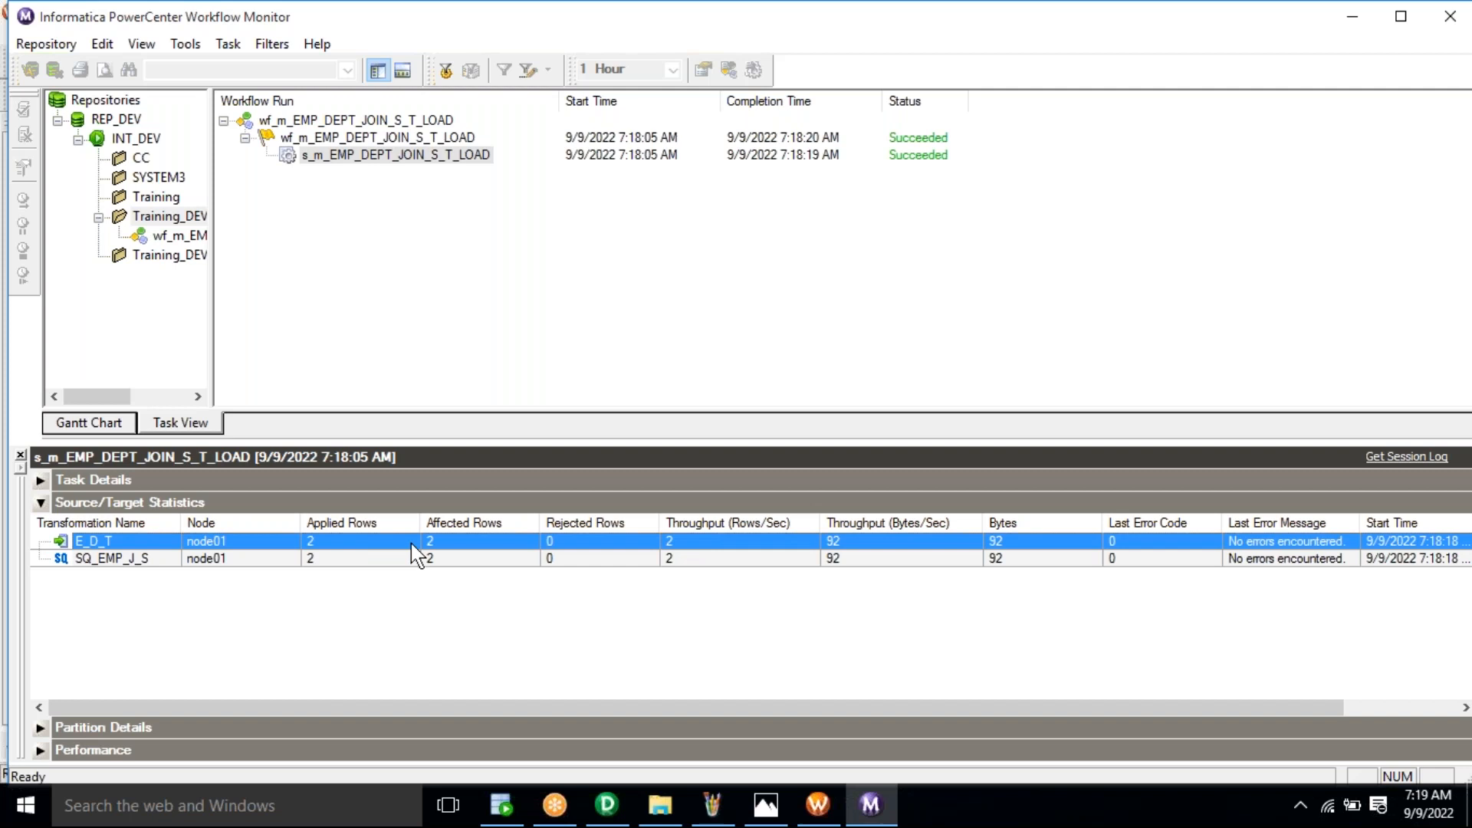
Step: Run SELECT * FROM E_D_T, returning two rows for departments HR and ACCT
click(504, 809)
triple_click(411, 237)
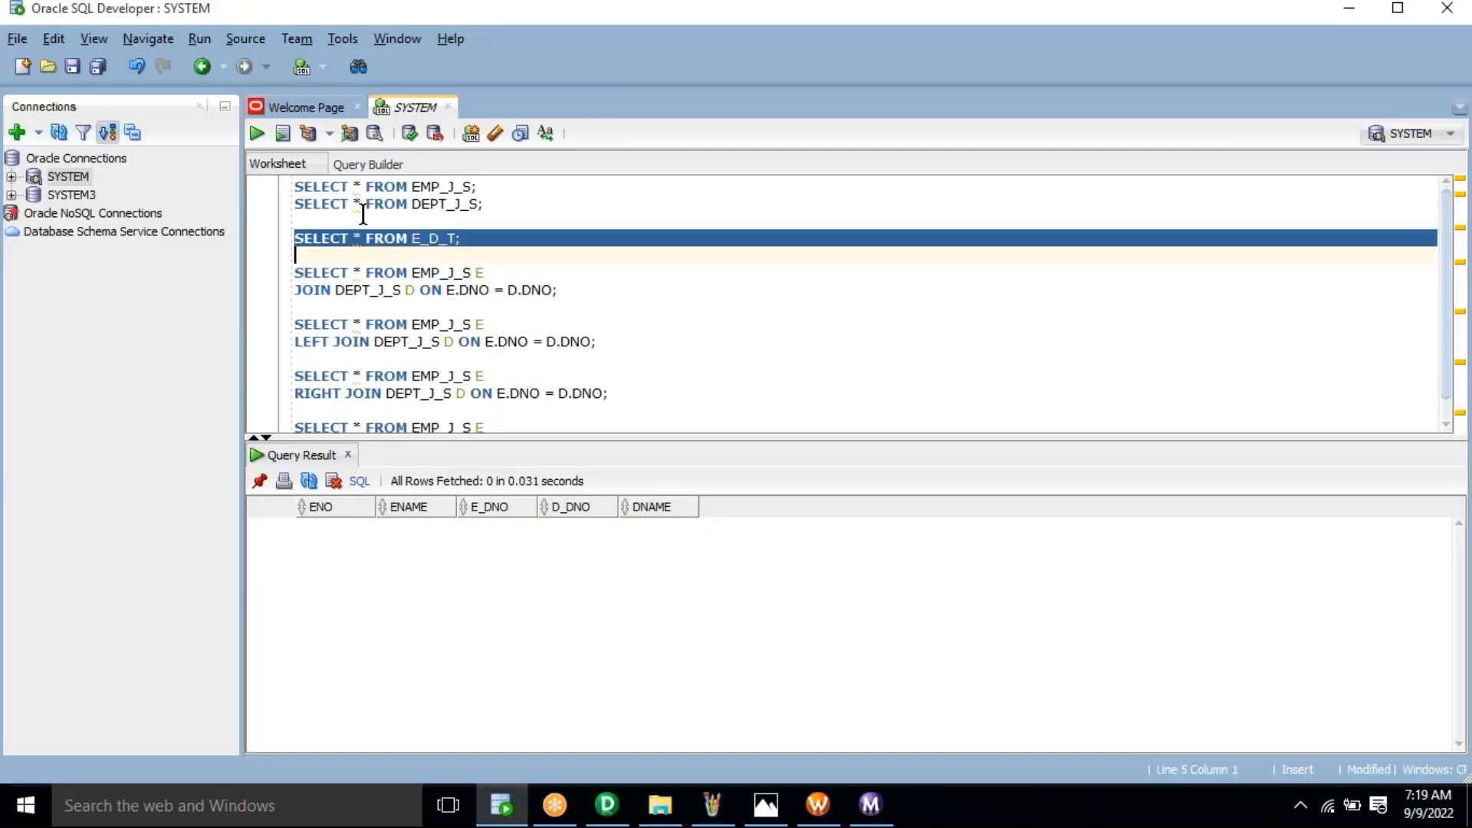
click(259, 135)
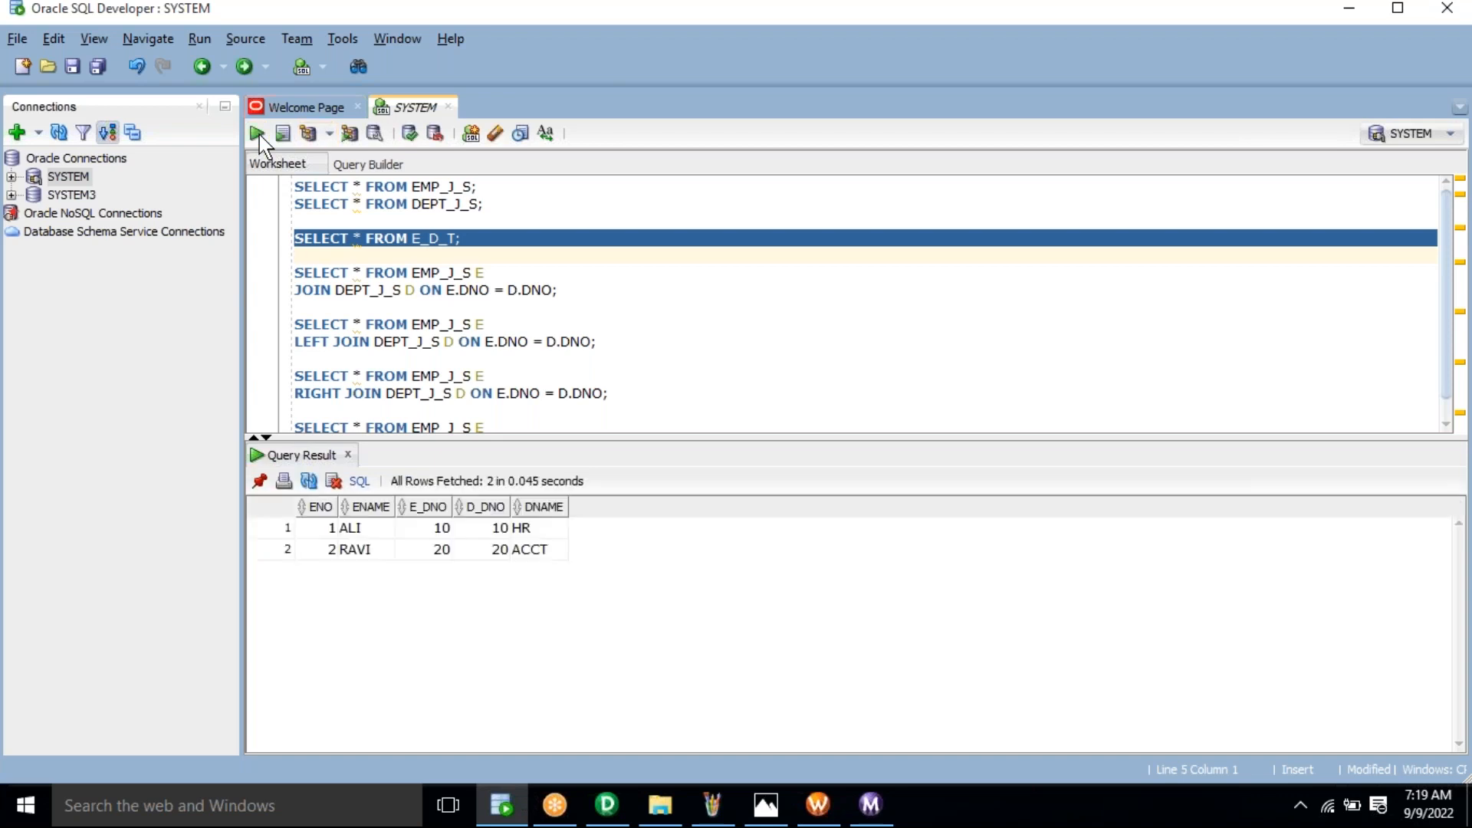
click(483, 289)
click(423, 549)
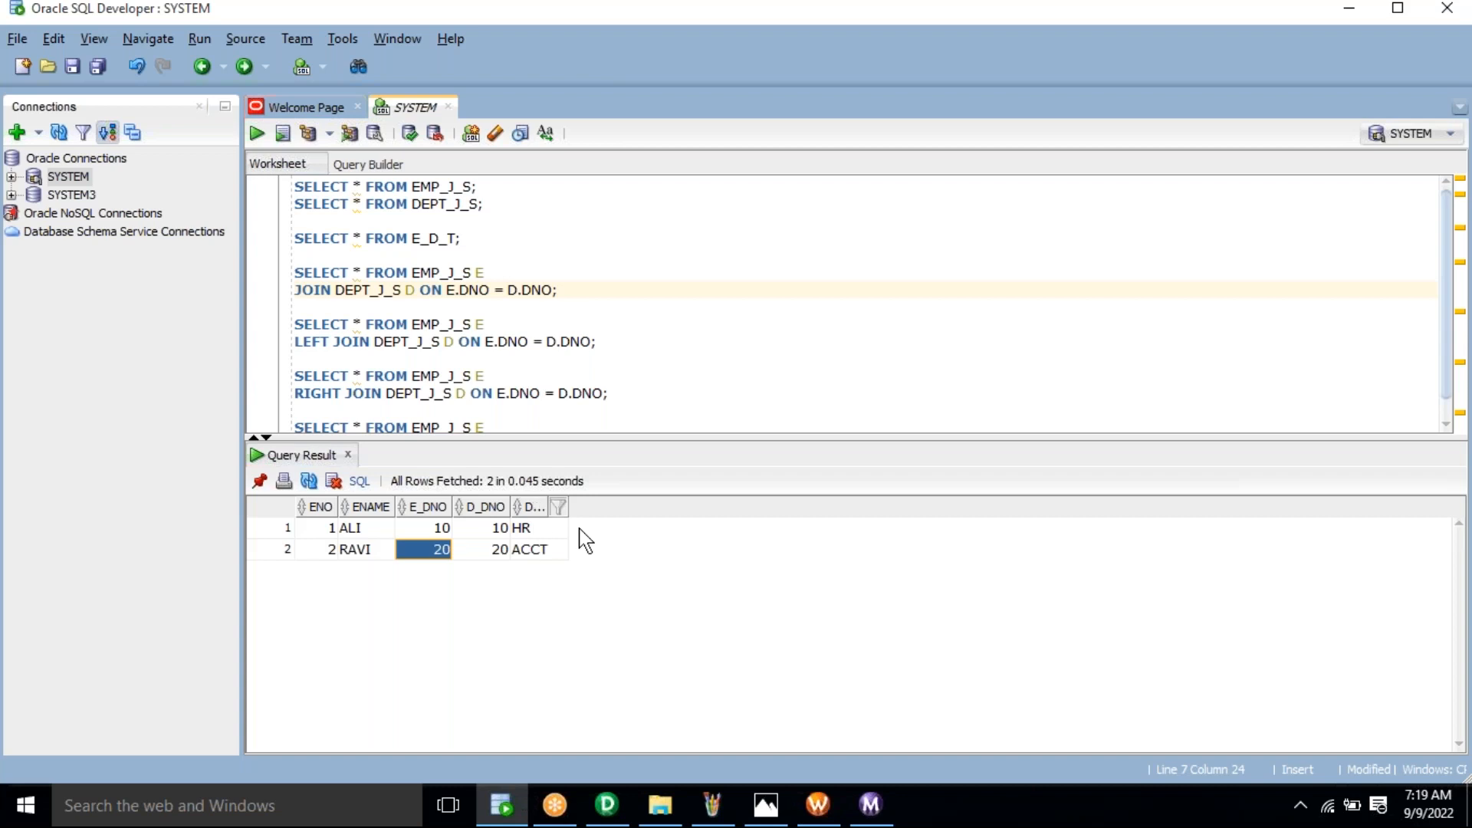
click(611, 814)
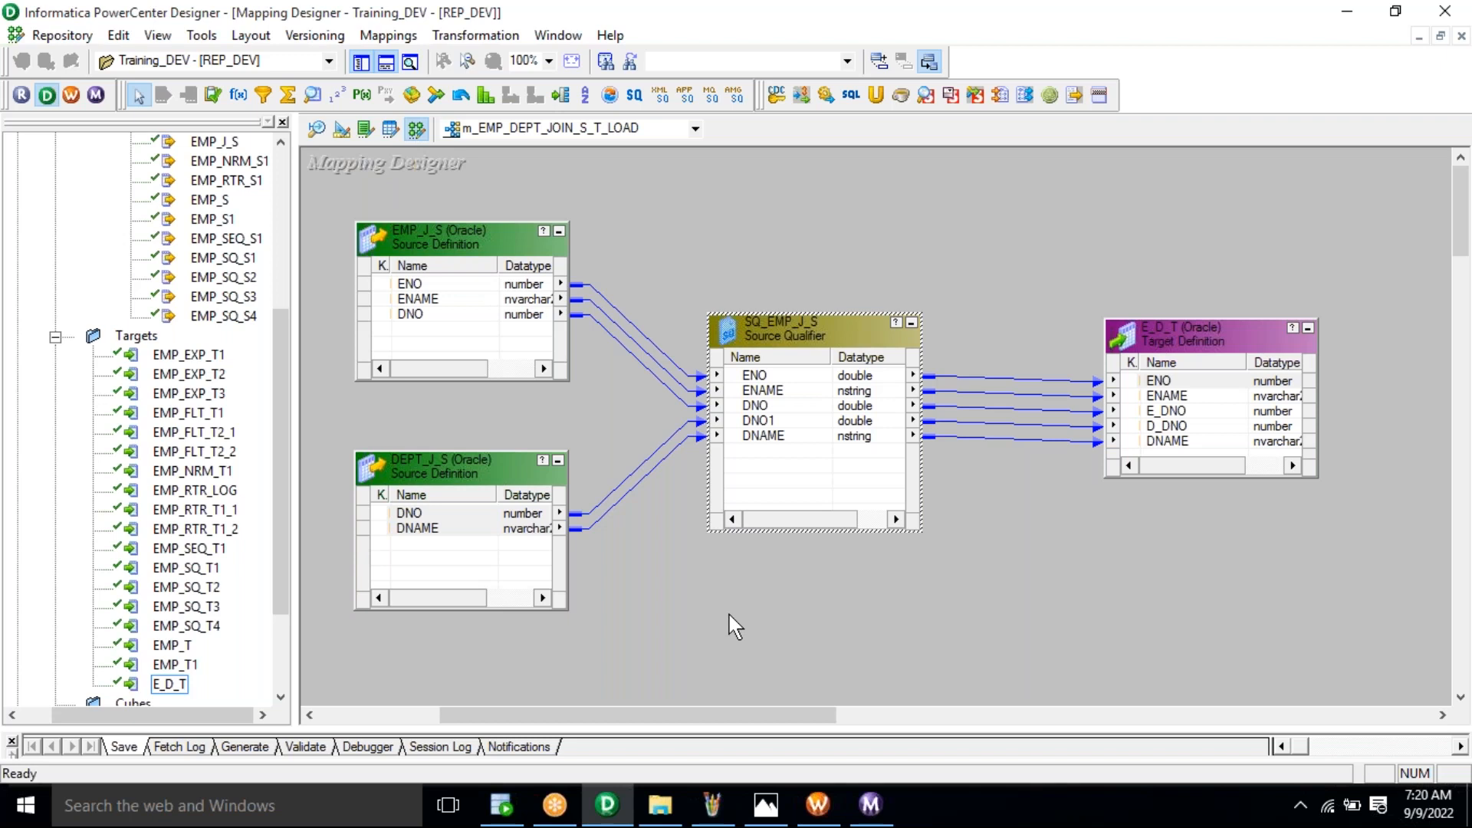
click(510, 808)
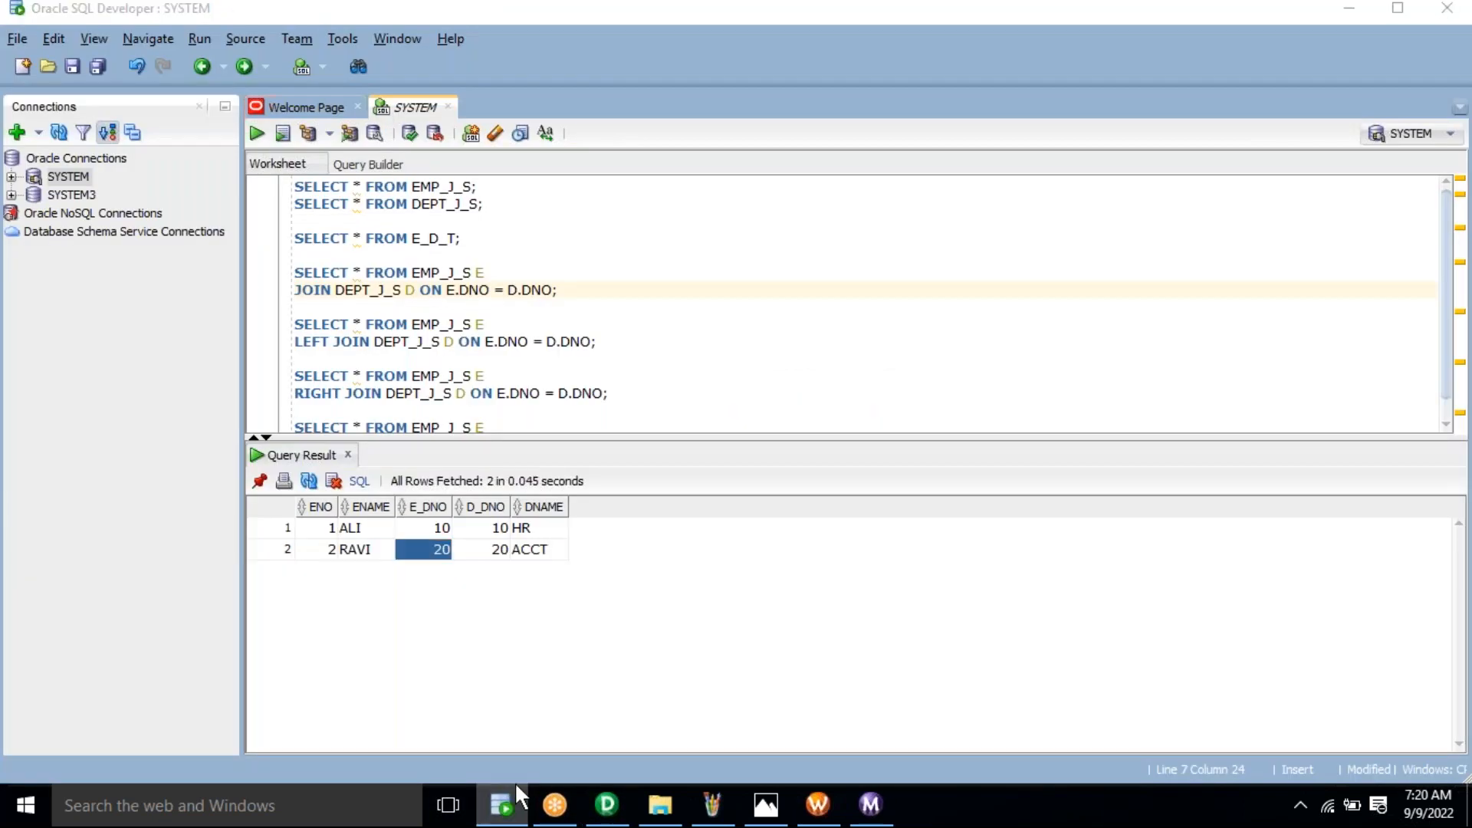
Step: Open the SQ_EMP_J_S Sql Query override from its Properties tab in the SQL Editor
click(506, 801)
right_click(786, 326)
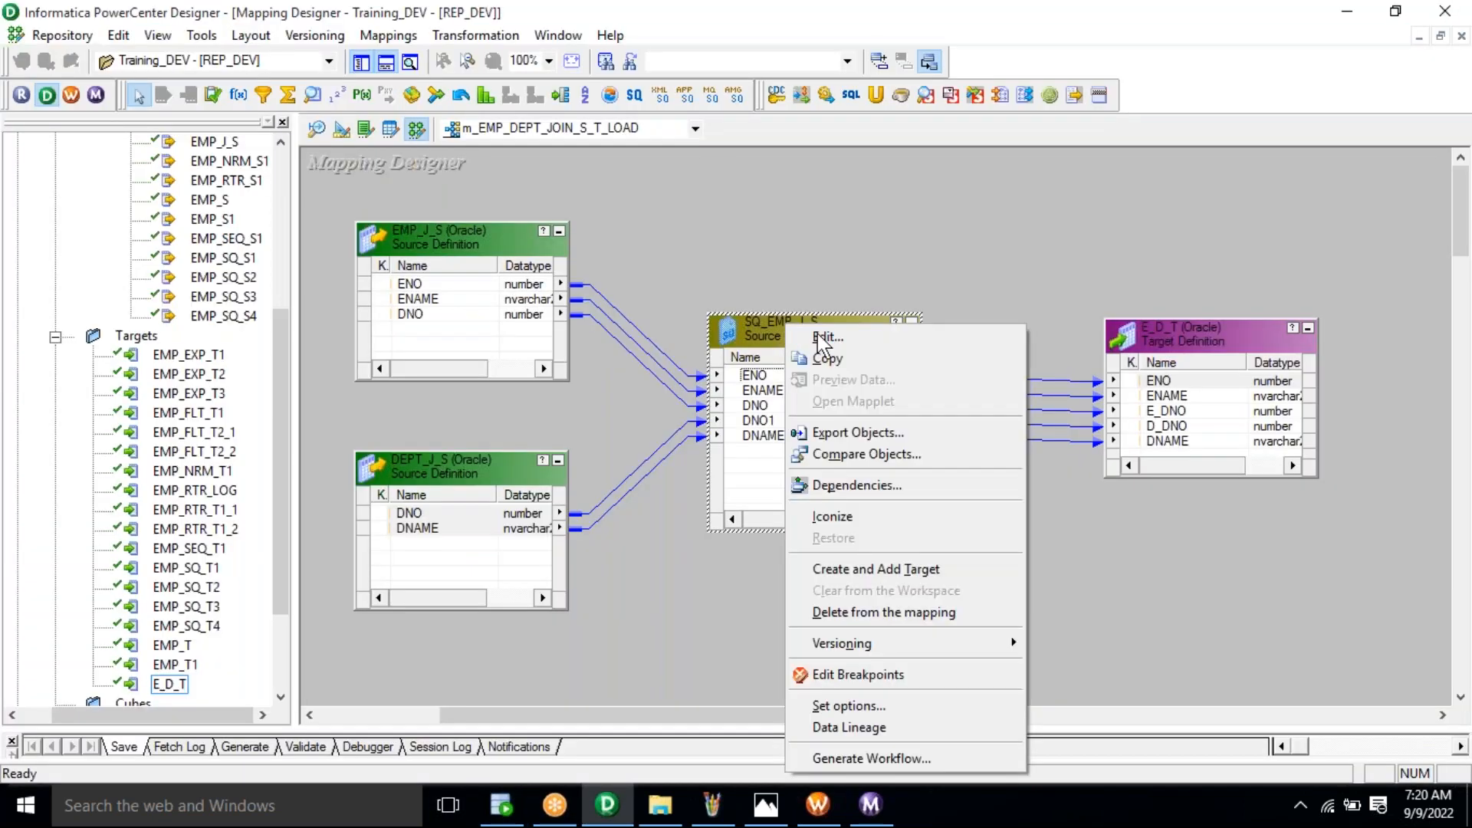
click(820, 334)
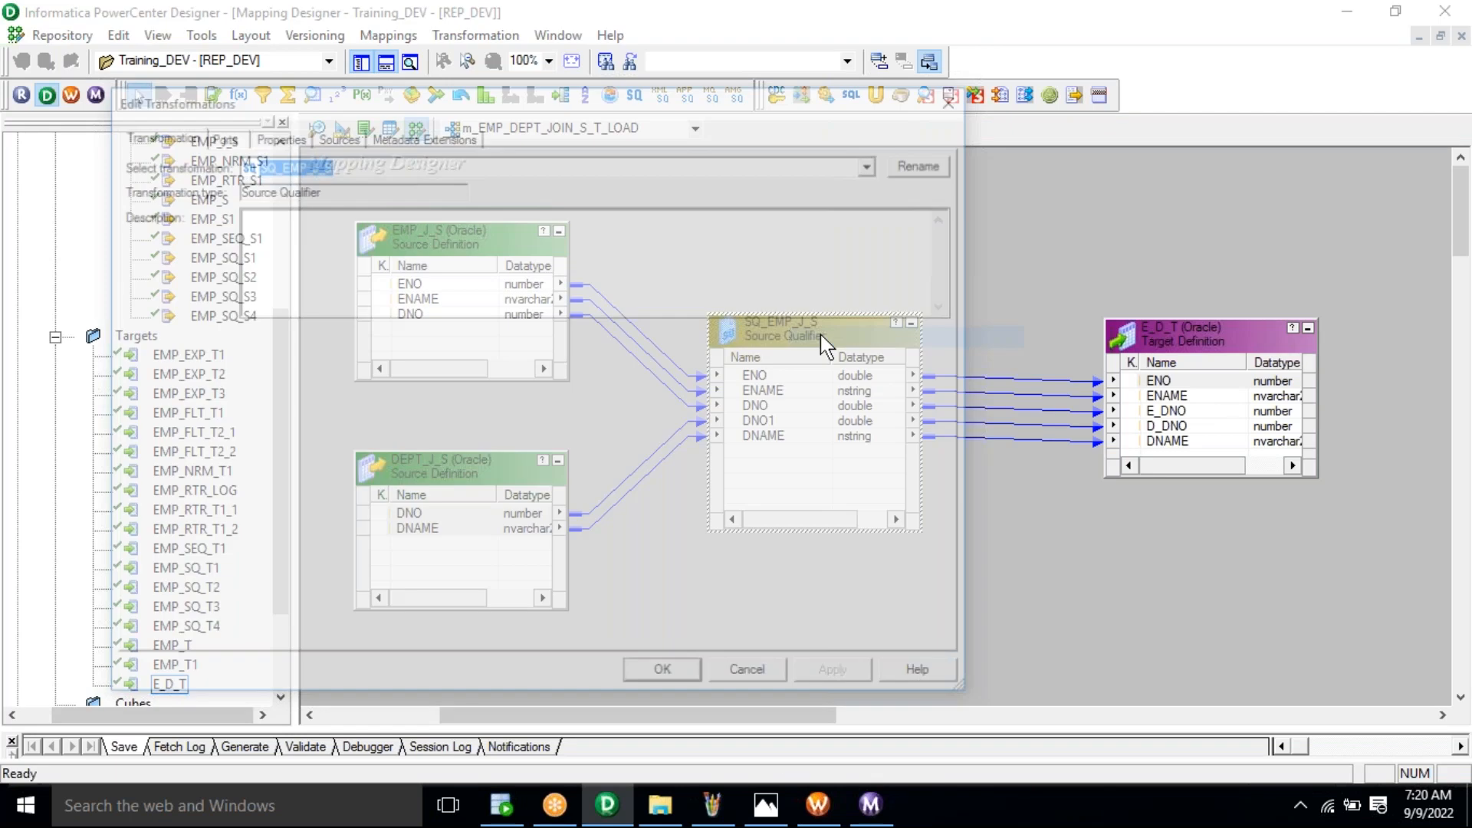
click(277, 135)
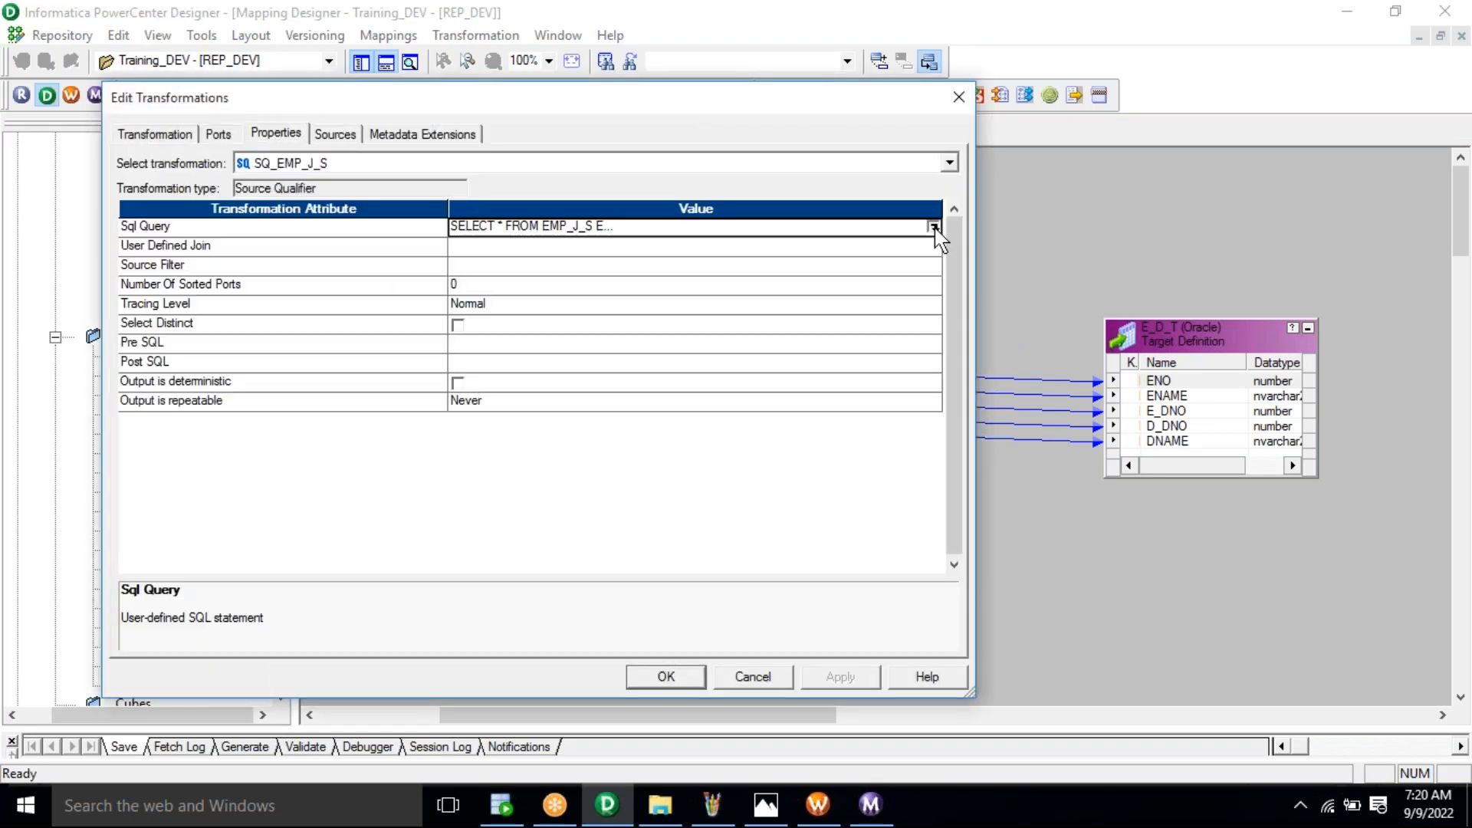
click(934, 227)
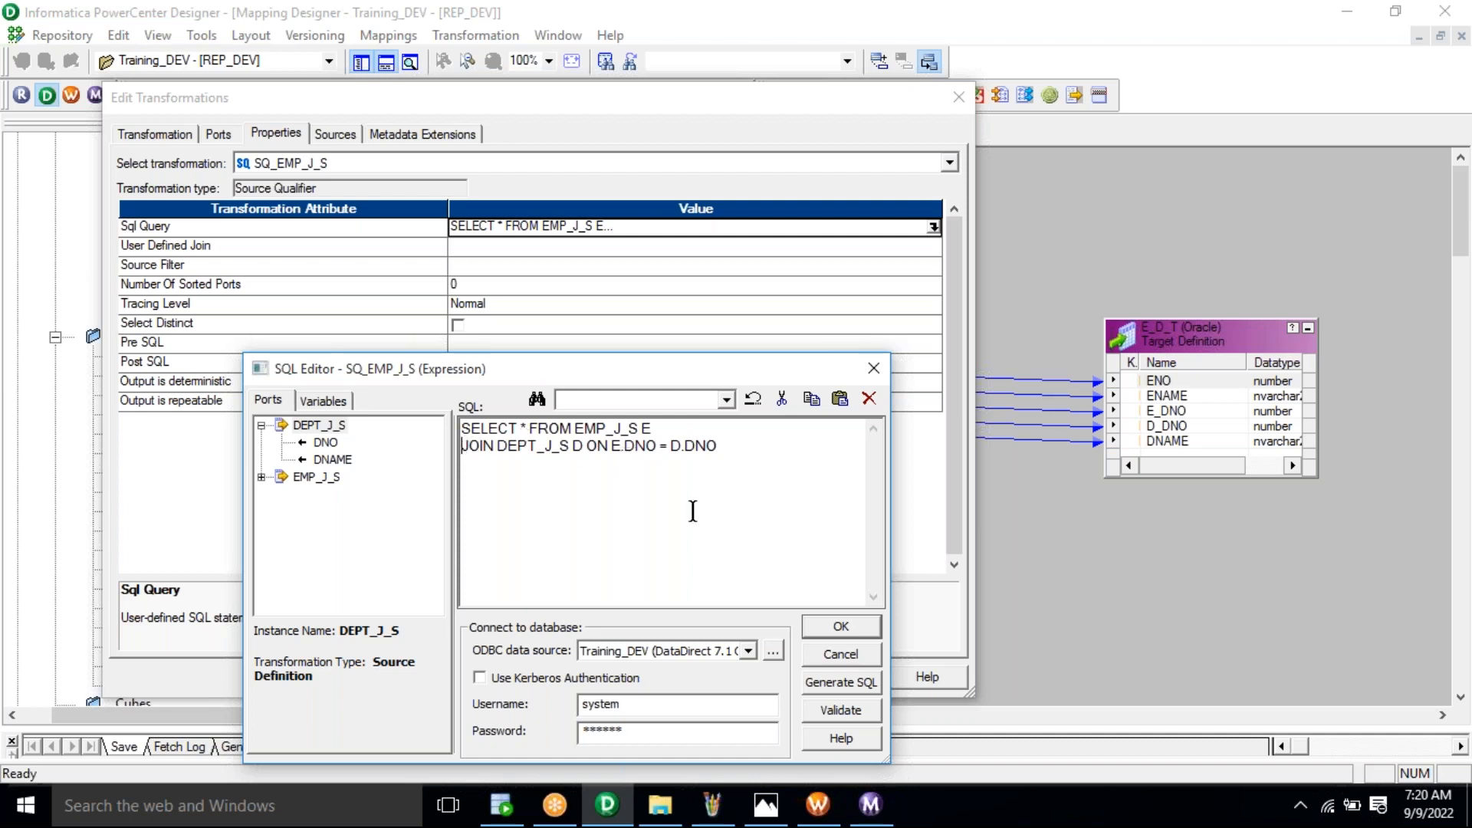
Step: Insert LEFT before JOIN in the SQ_EMP_J_S override, validate it, and apply the change
text(LEFT)
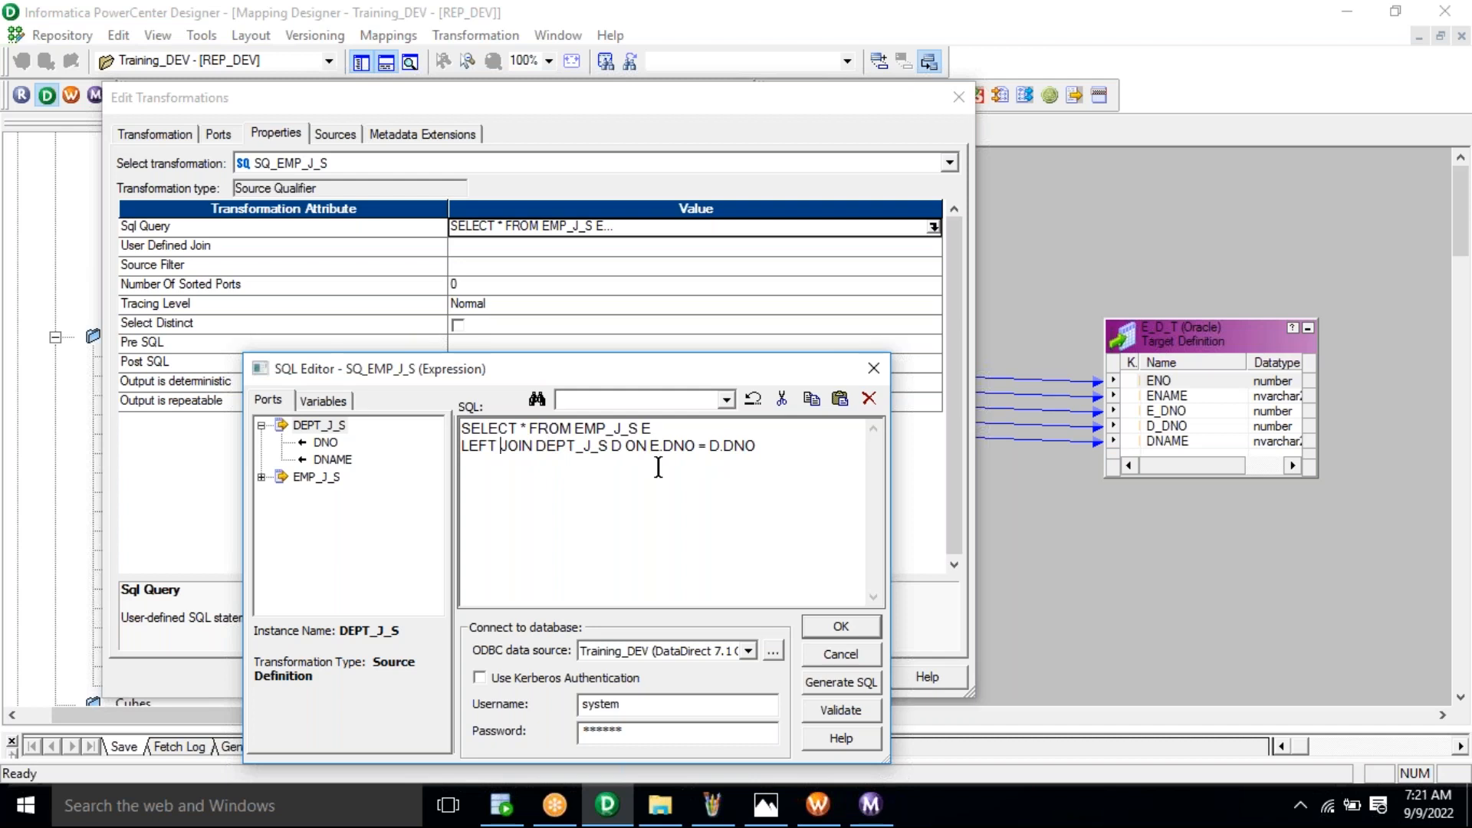
click(535, 446)
key(shift+Home)
click(837, 713)
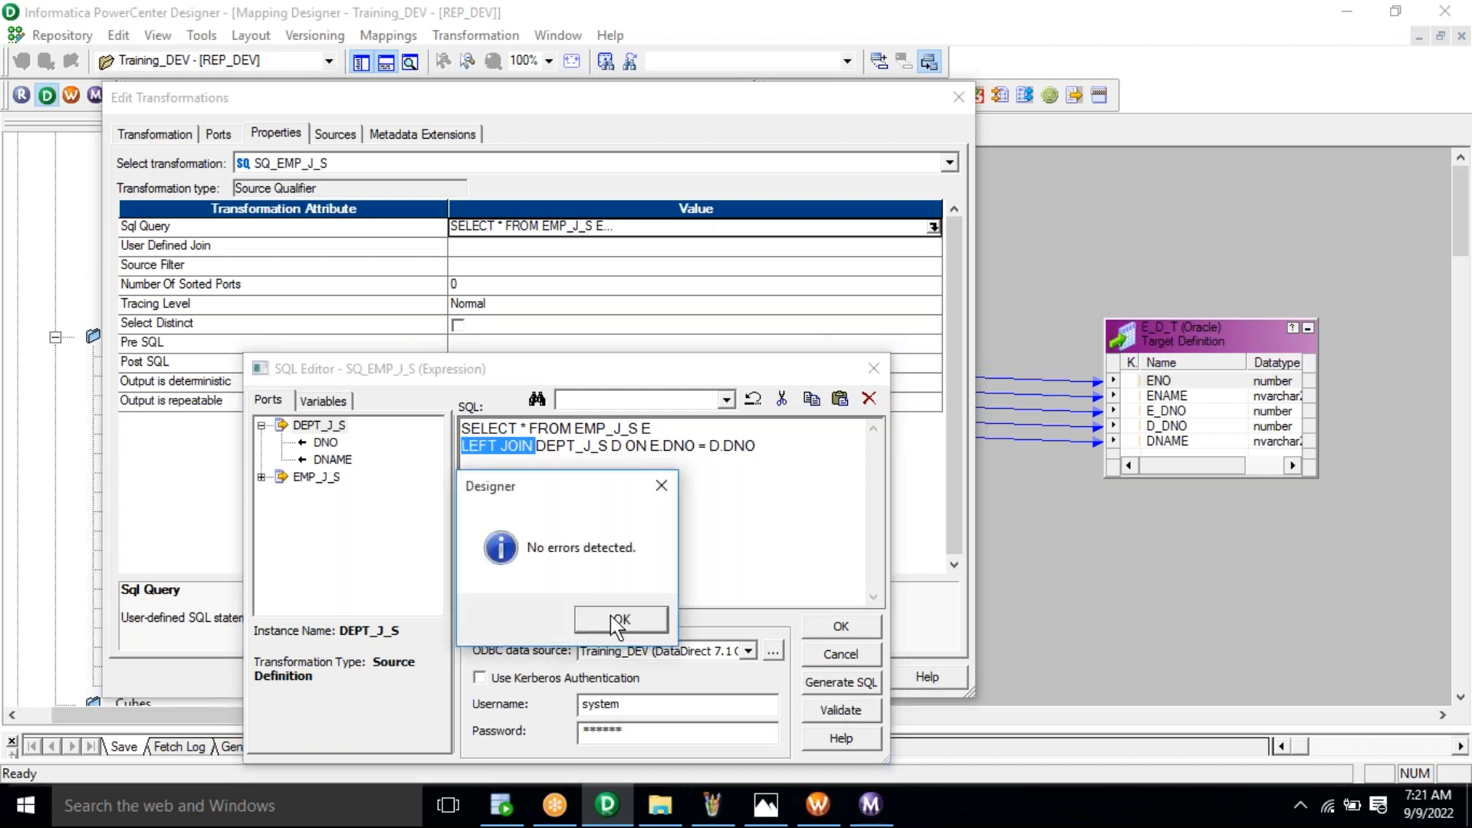
click(621, 614)
click(841, 627)
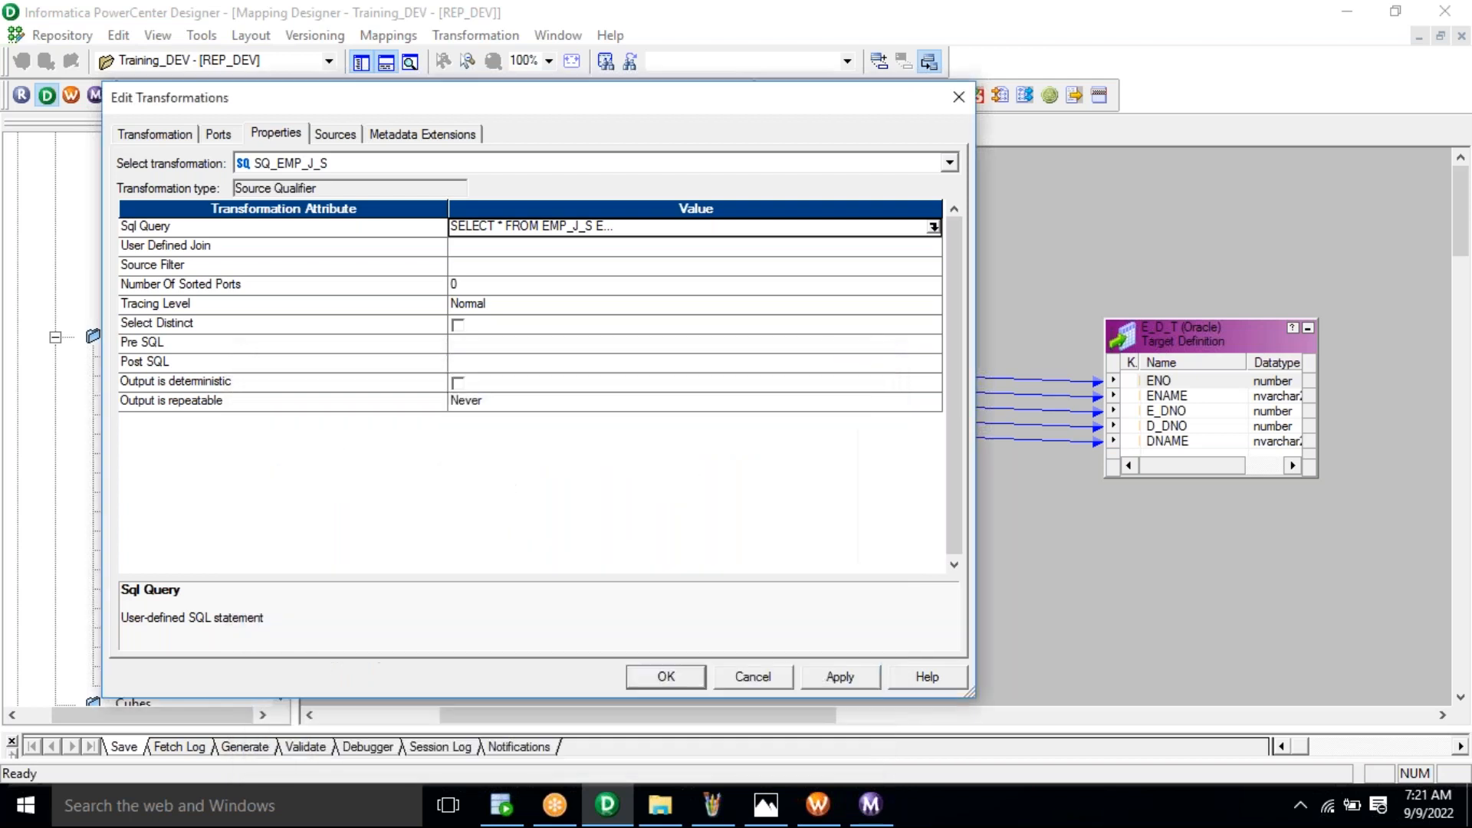
click(668, 676)
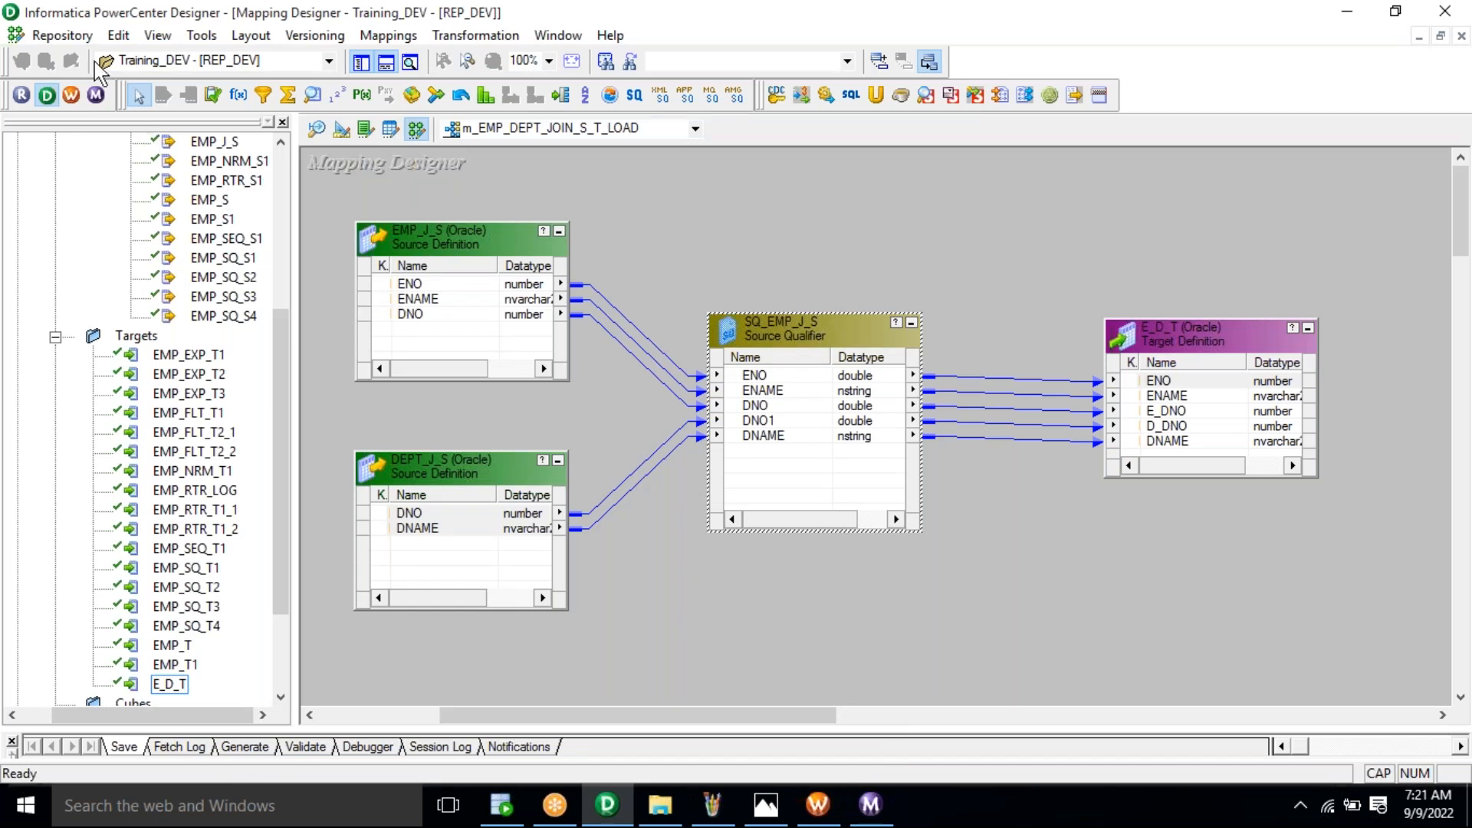
Step: Save the LEFT JOIN mapping to the repository and switch to Workflow Manager's Task Developer
click(65, 35)
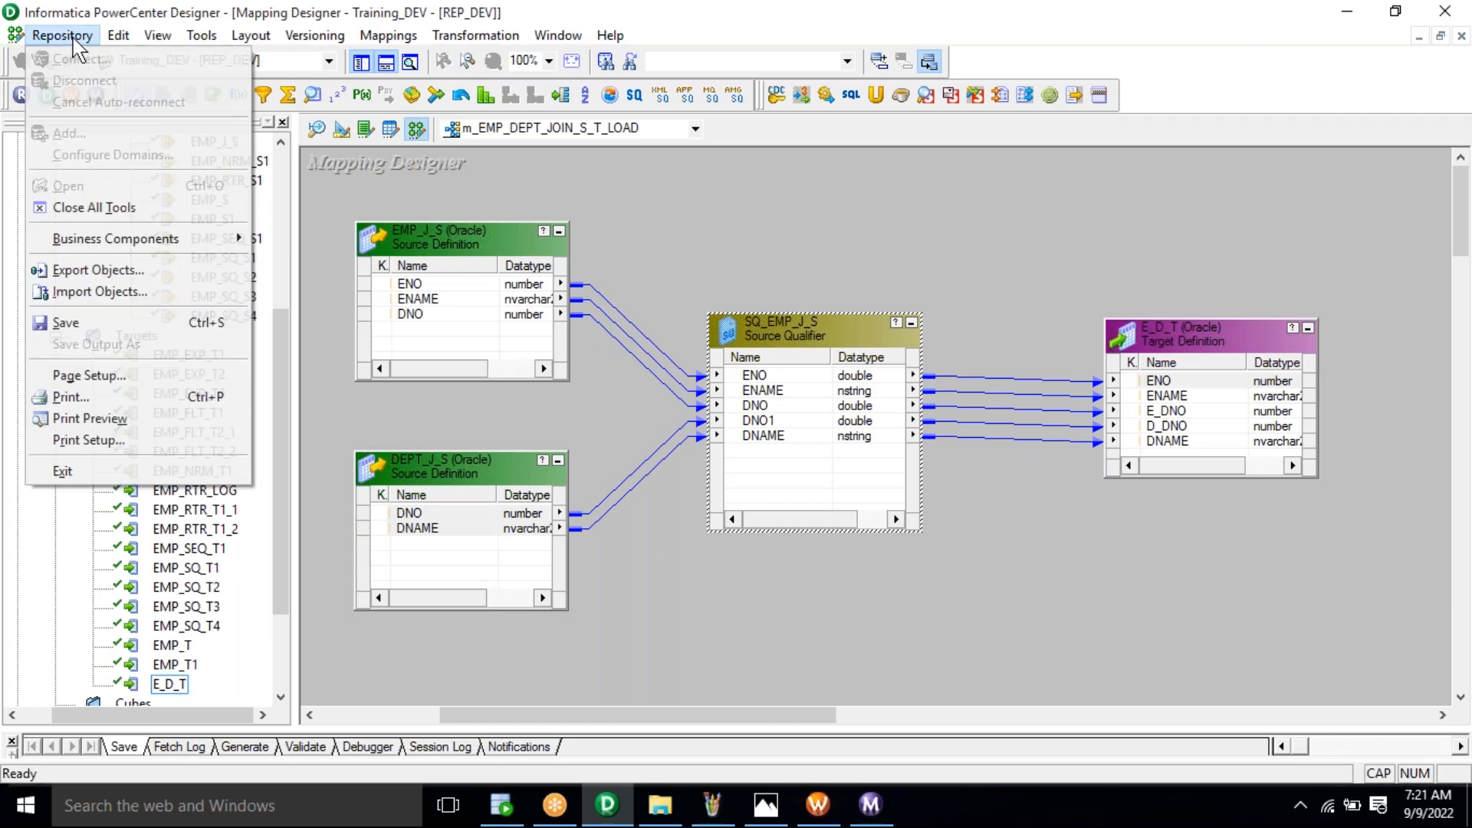
click(123, 335)
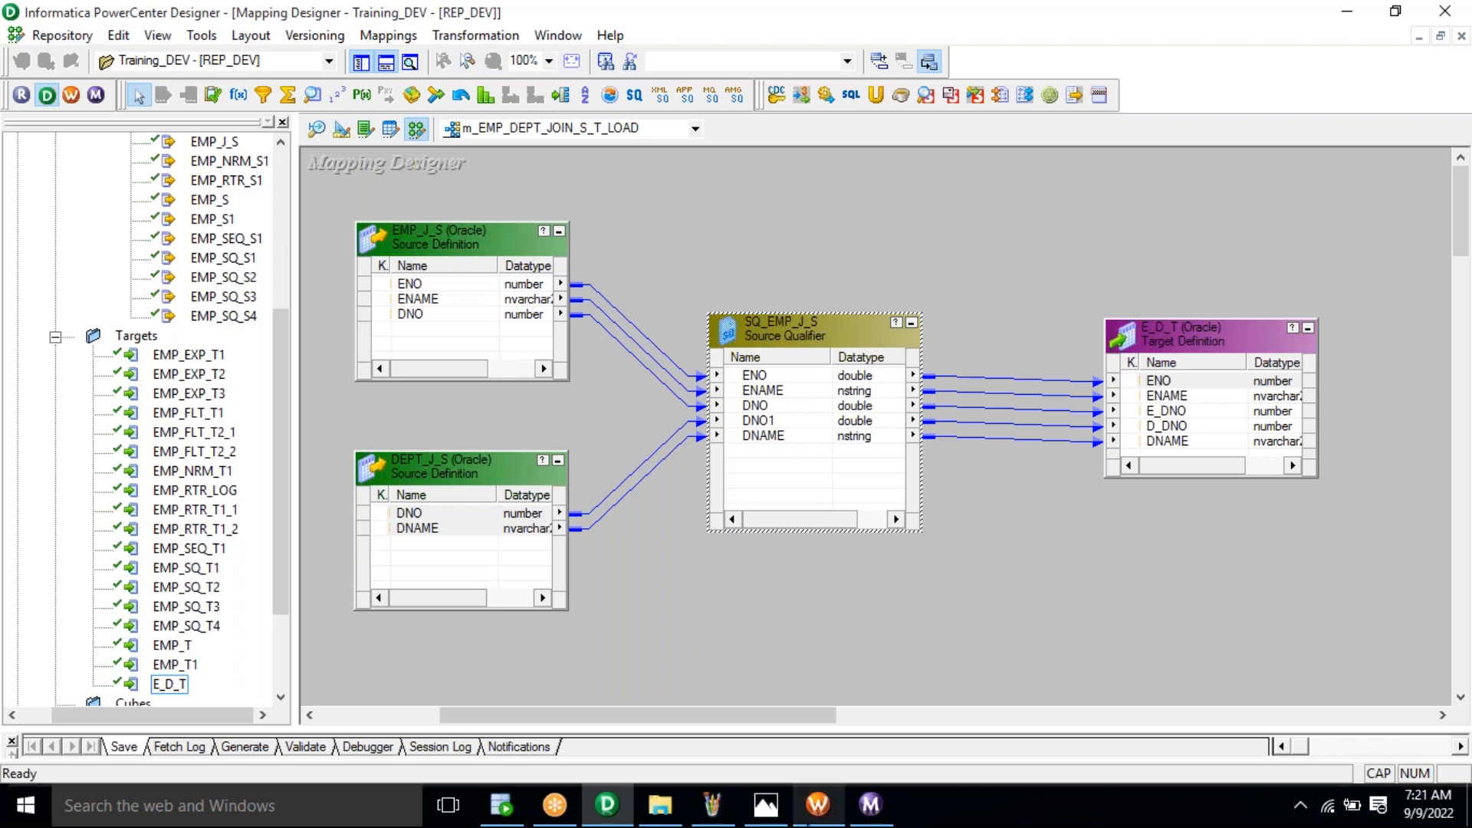
click(817, 805)
click(523, 135)
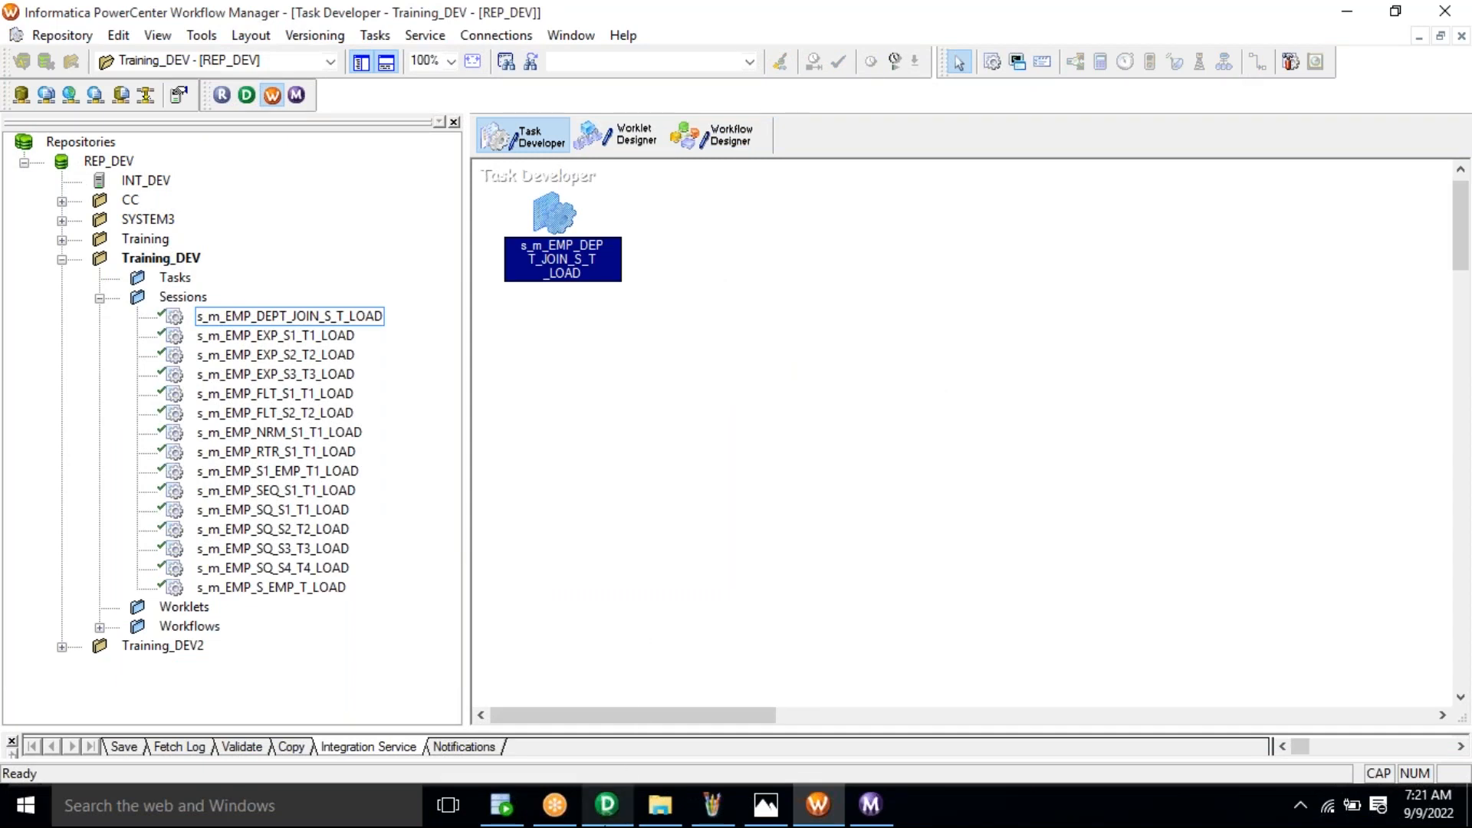
Step: Refresh session s_m_EMP_DEPT_JOIN_S_T_LOAD against the updated mapping
click(608, 805)
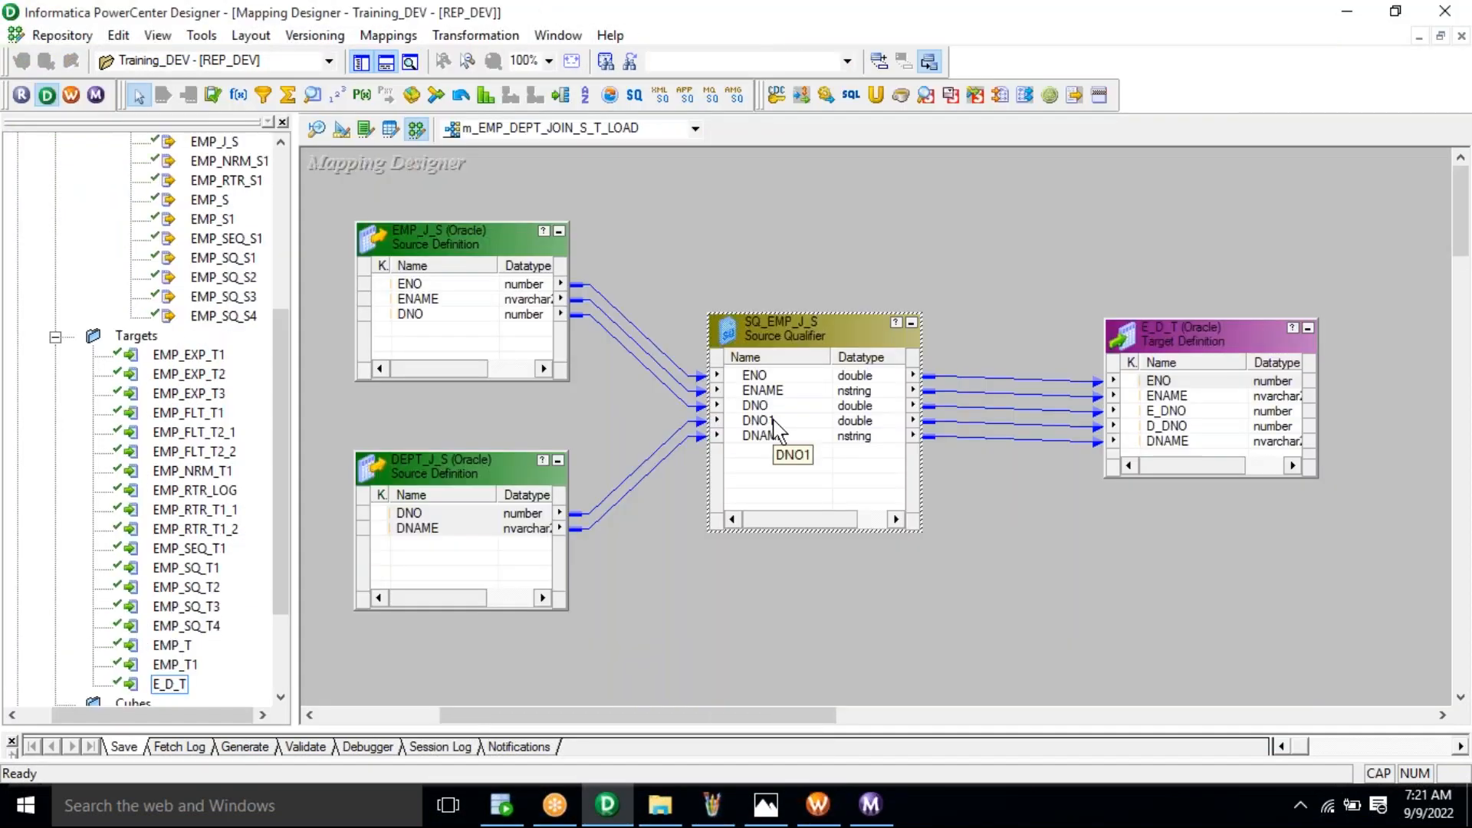
key(alt+Tab)
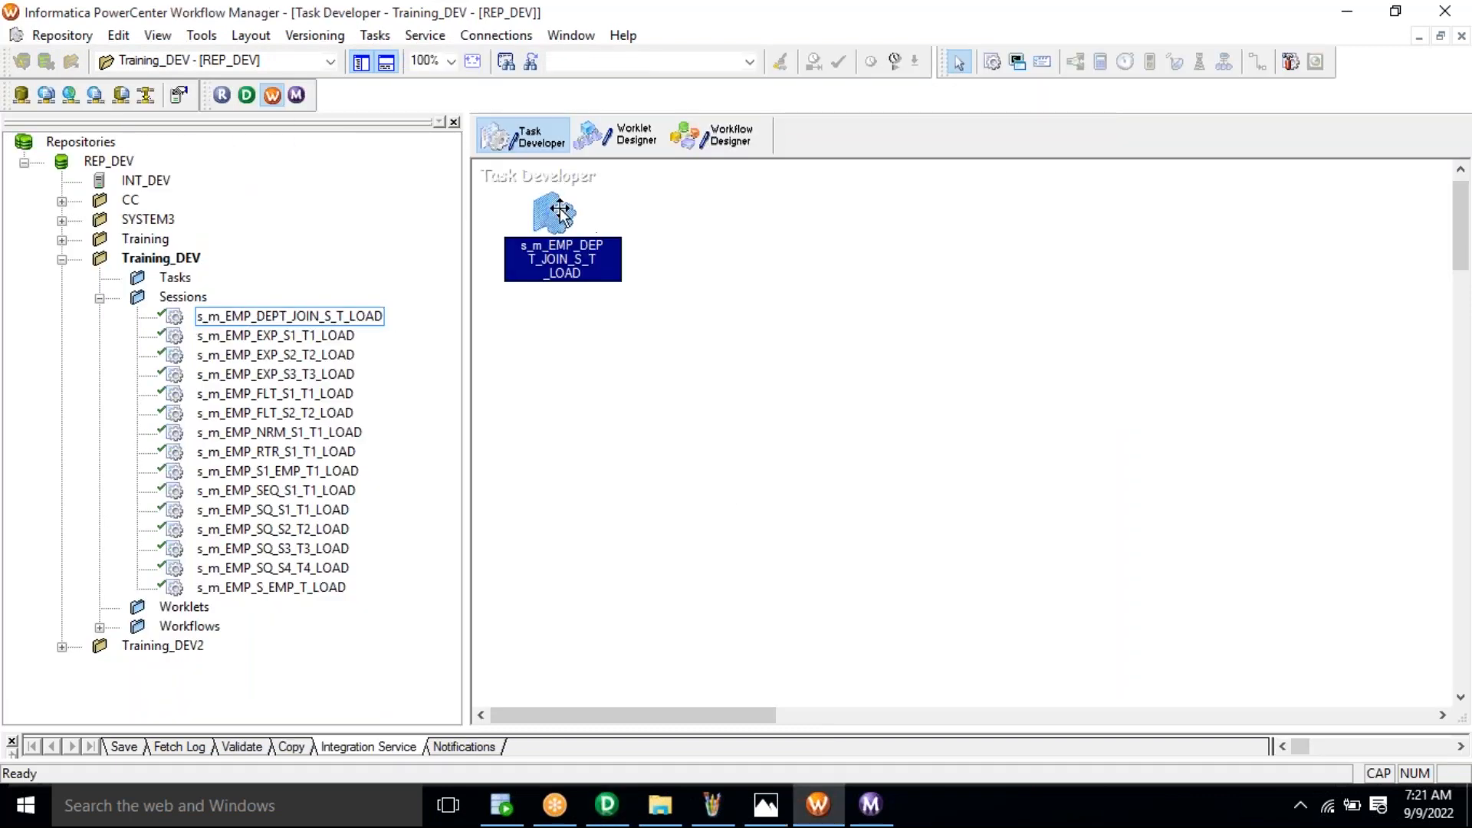
right_click(555, 211)
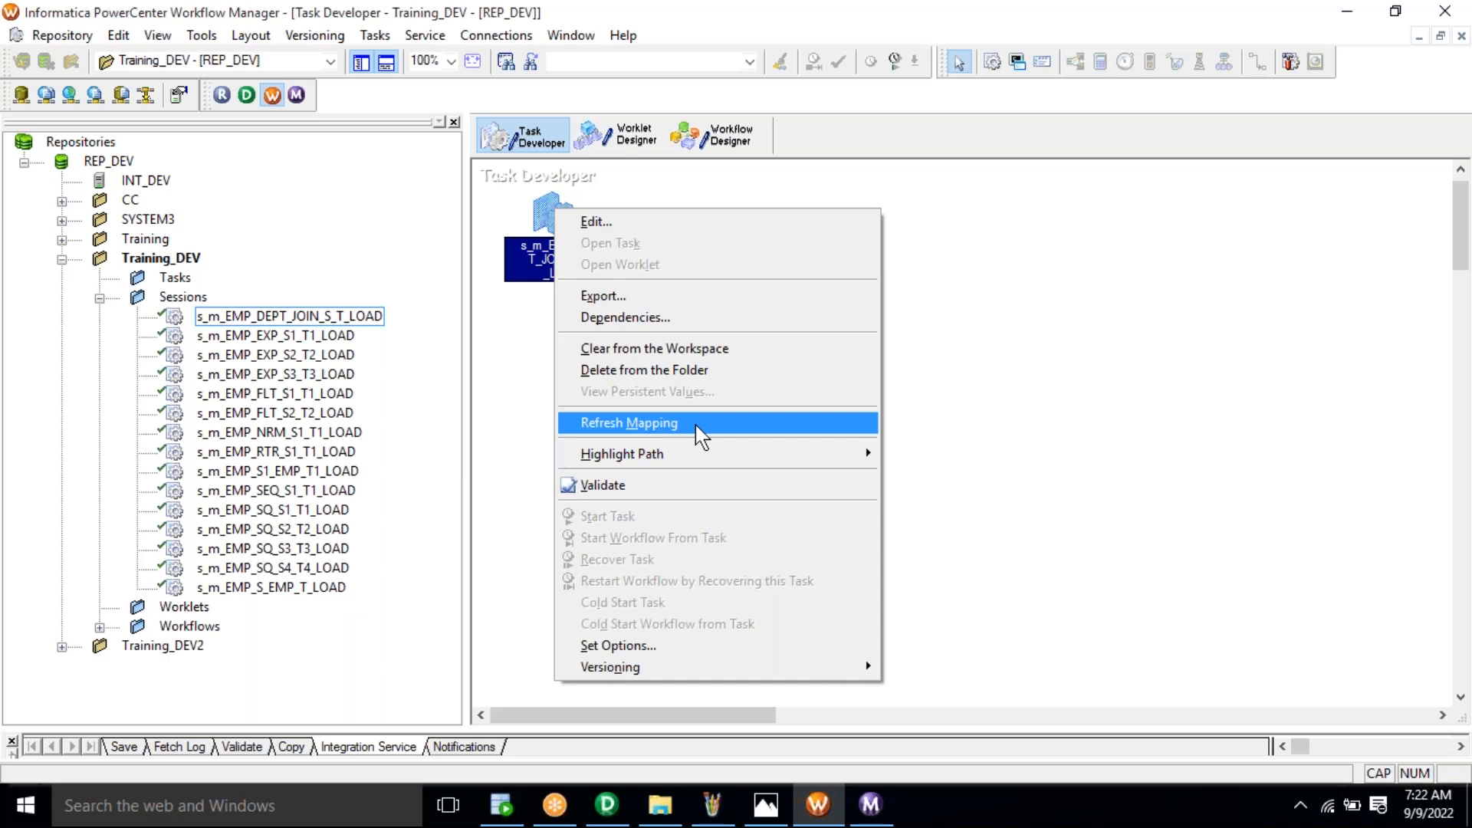
click(696, 425)
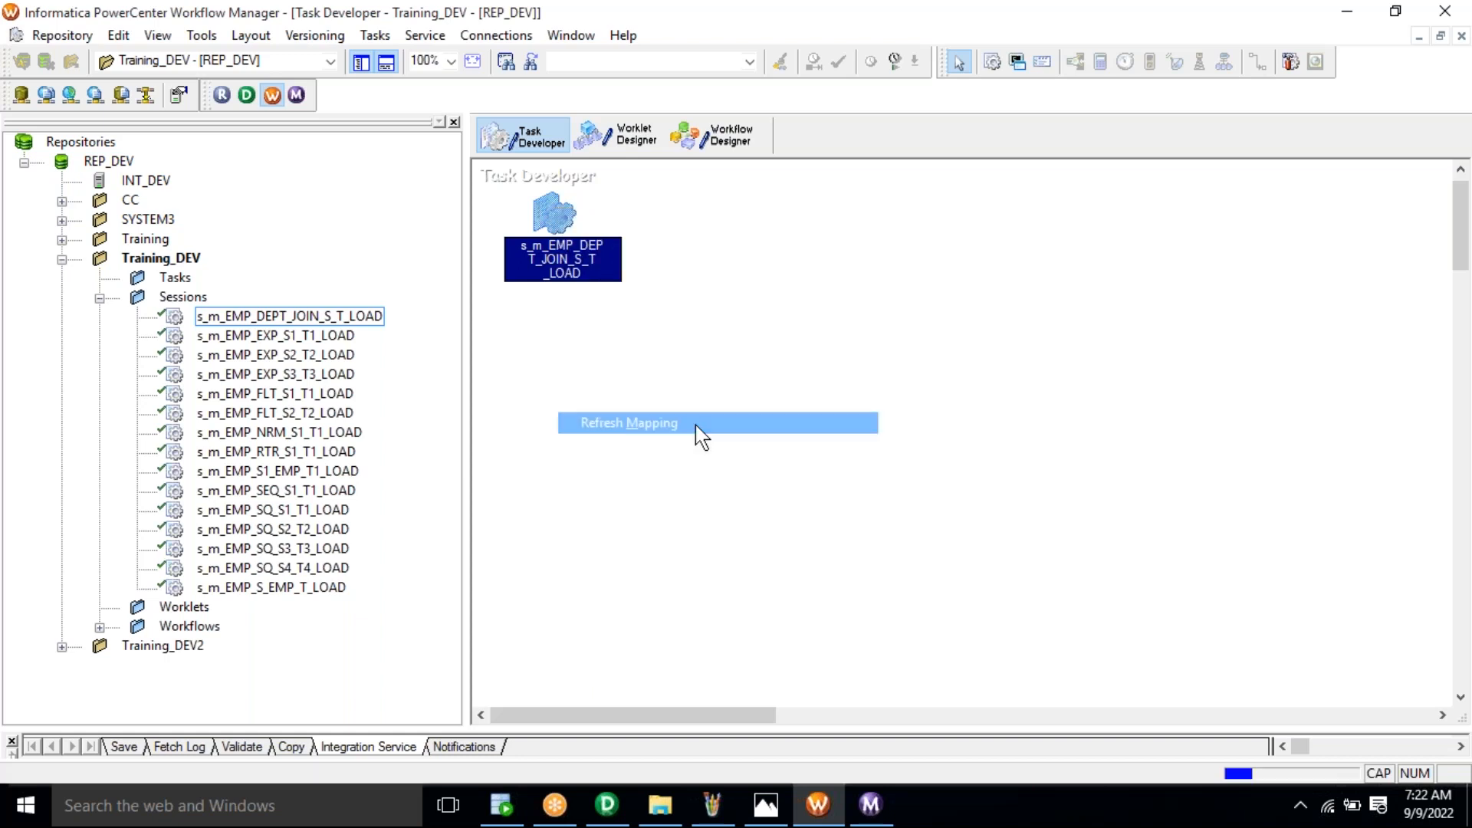
click(696, 425)
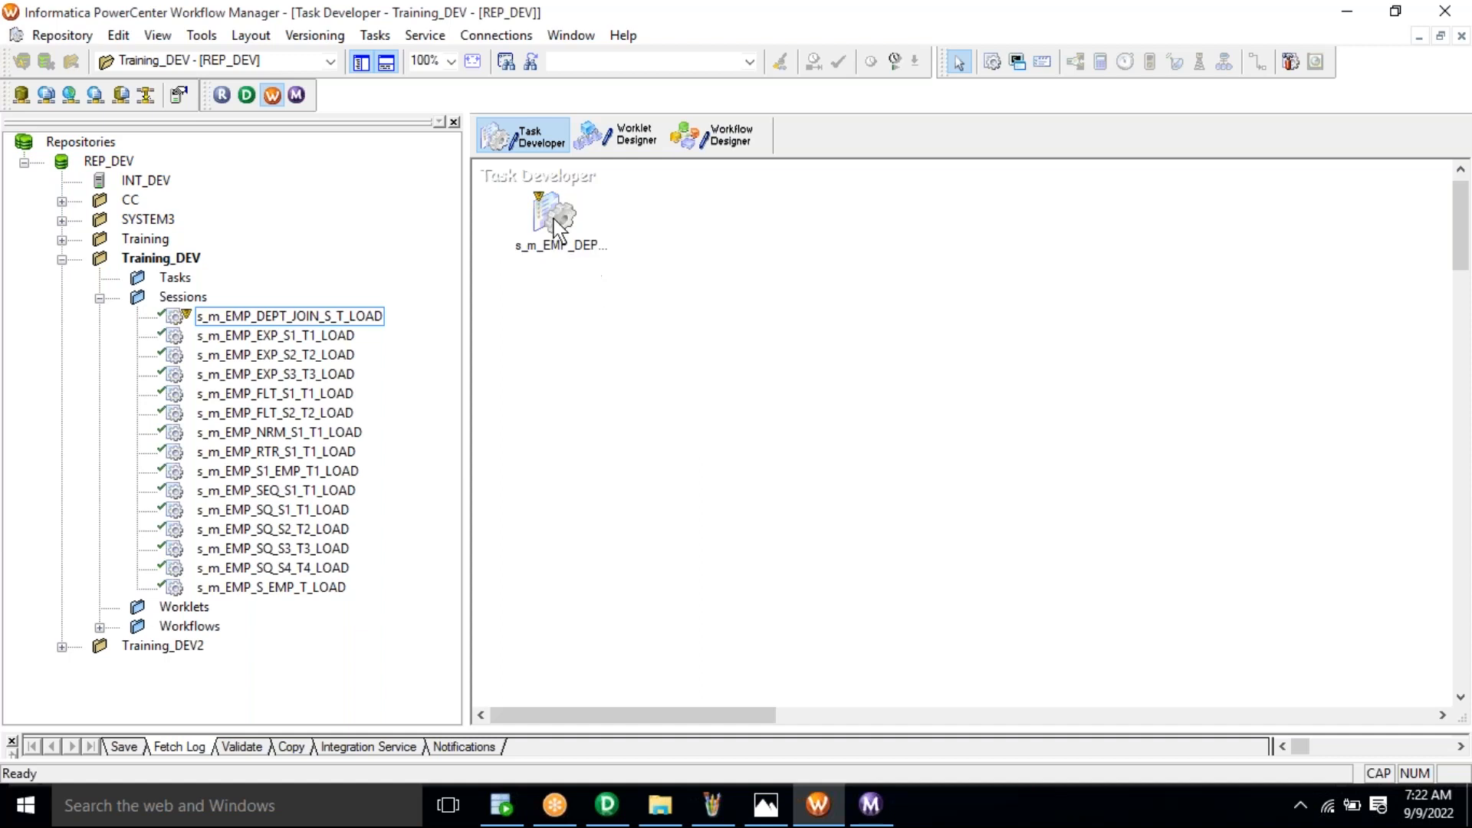
mouse_move(543, 207)
Step: Save the refreshed session to the repository and display workflow wf_m_EMP_DEPT_JOIN_S_T_LOAD
click(86, 40)
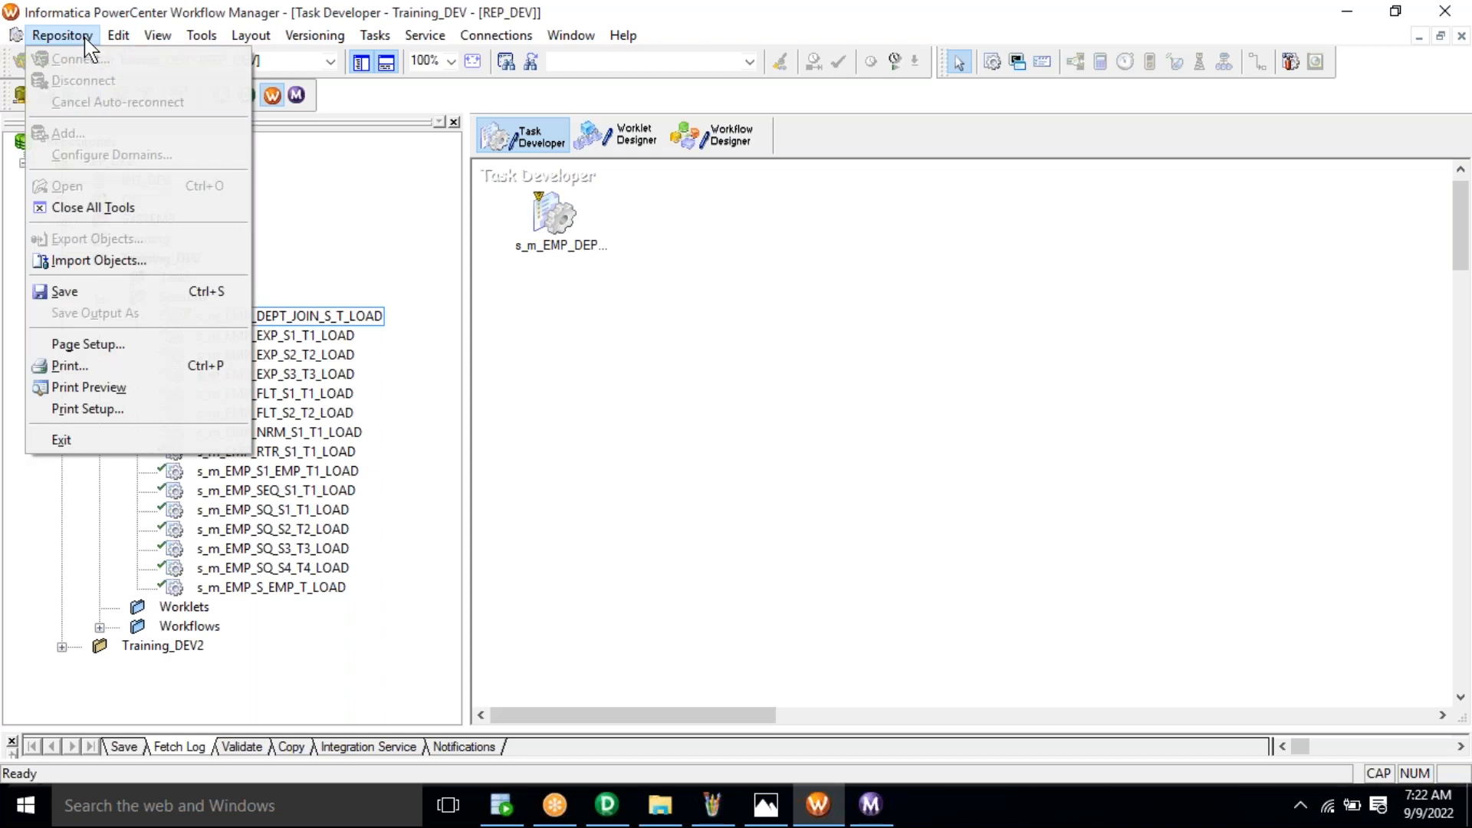
click(135, 297)
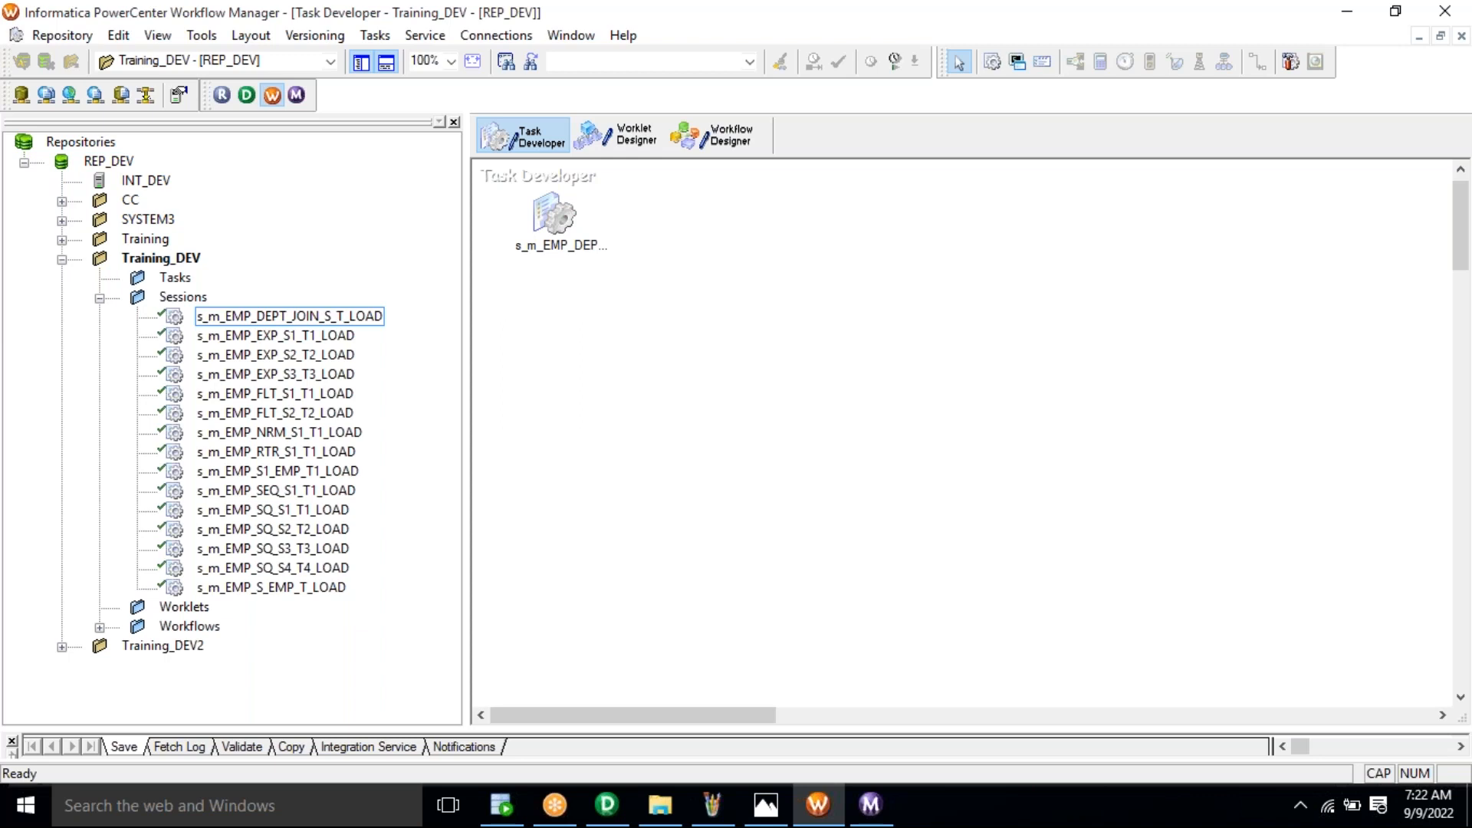
click(731, 147)
click(952, 284)
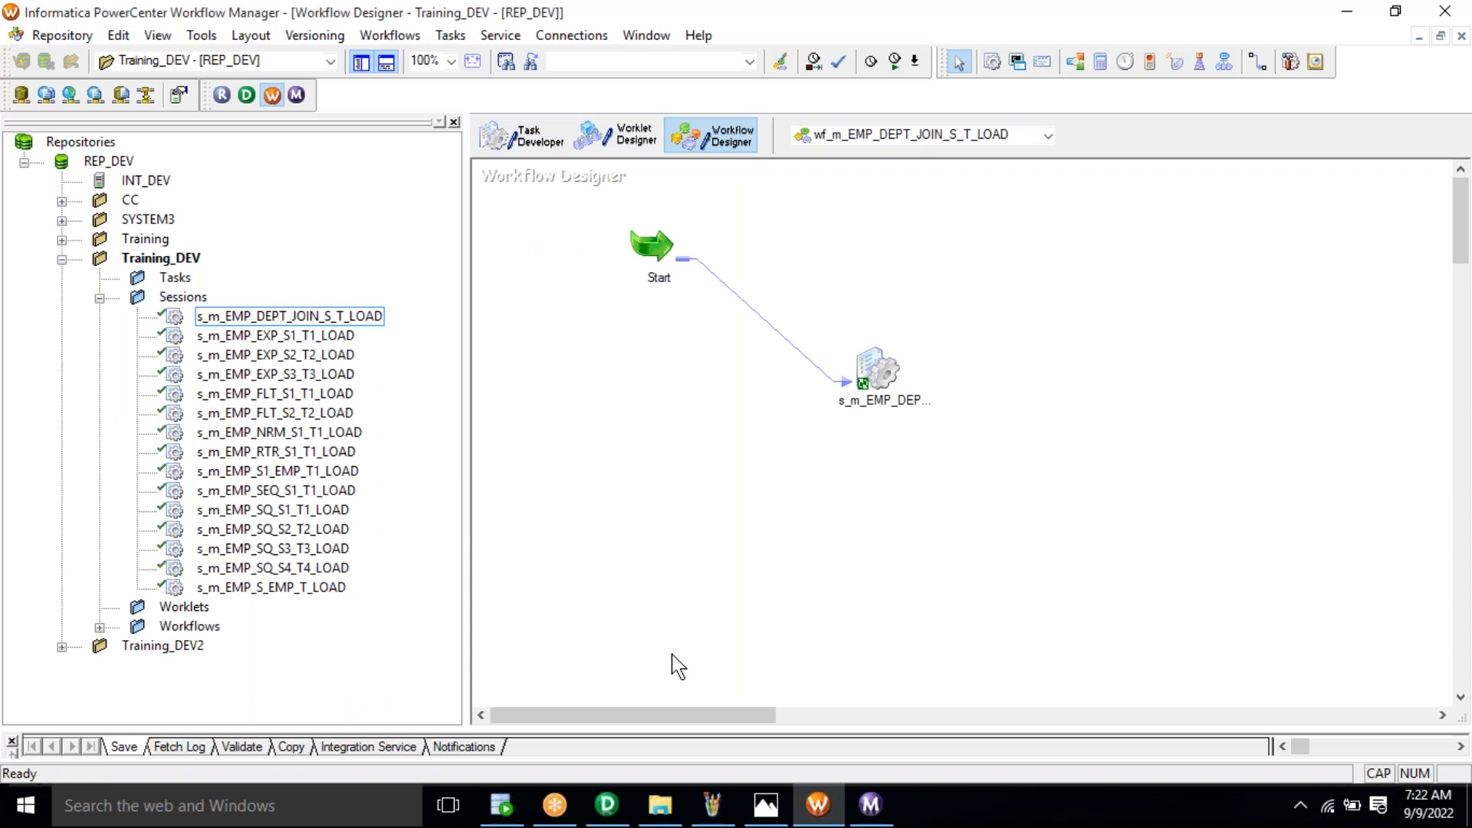
Step: Select the two E_D_T result rows (10 HR, 20 ACCT) in the Query Result grid
click(506, 819)
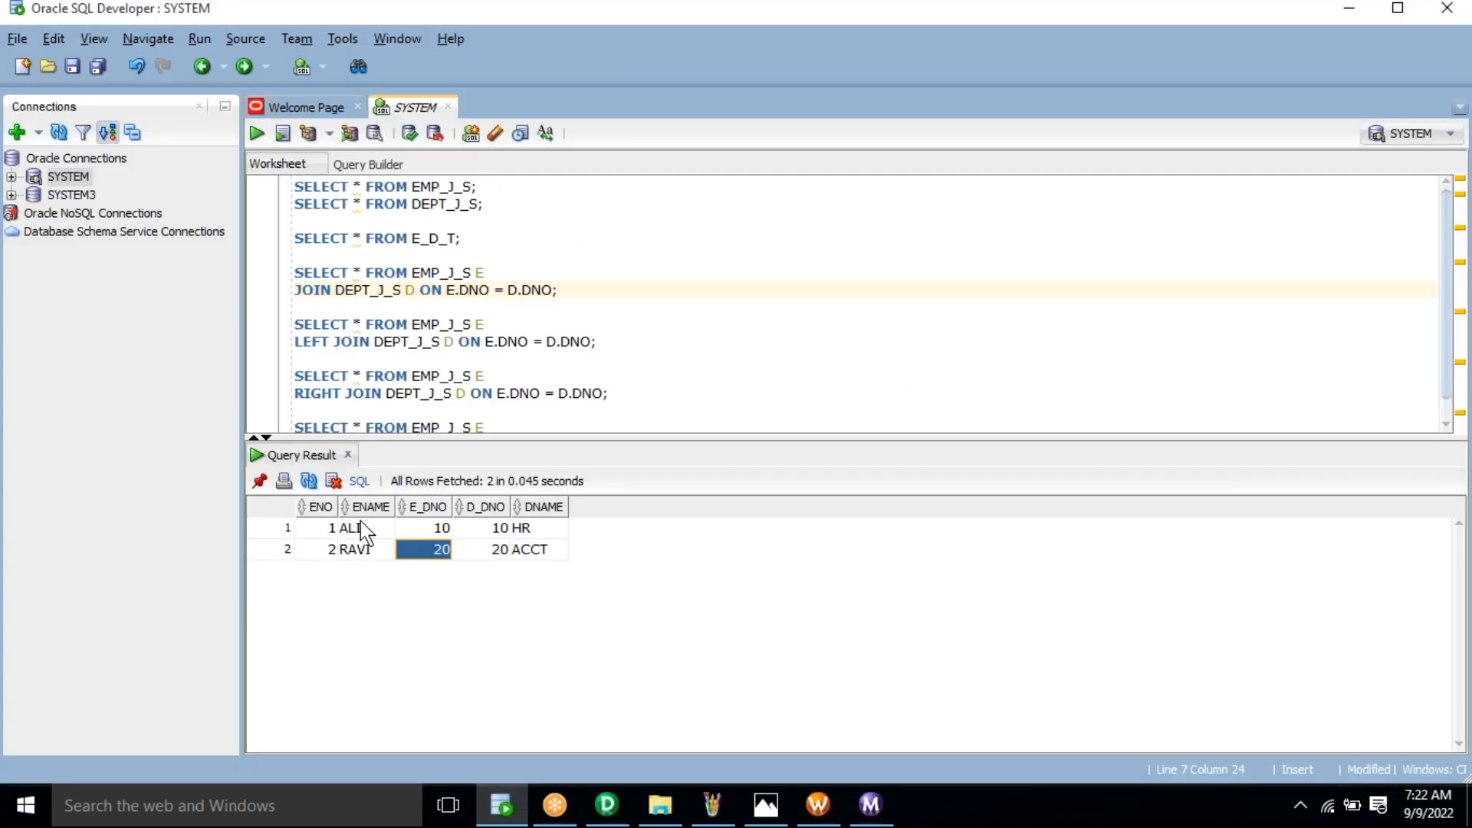
drag(330, 549, 531, 555)
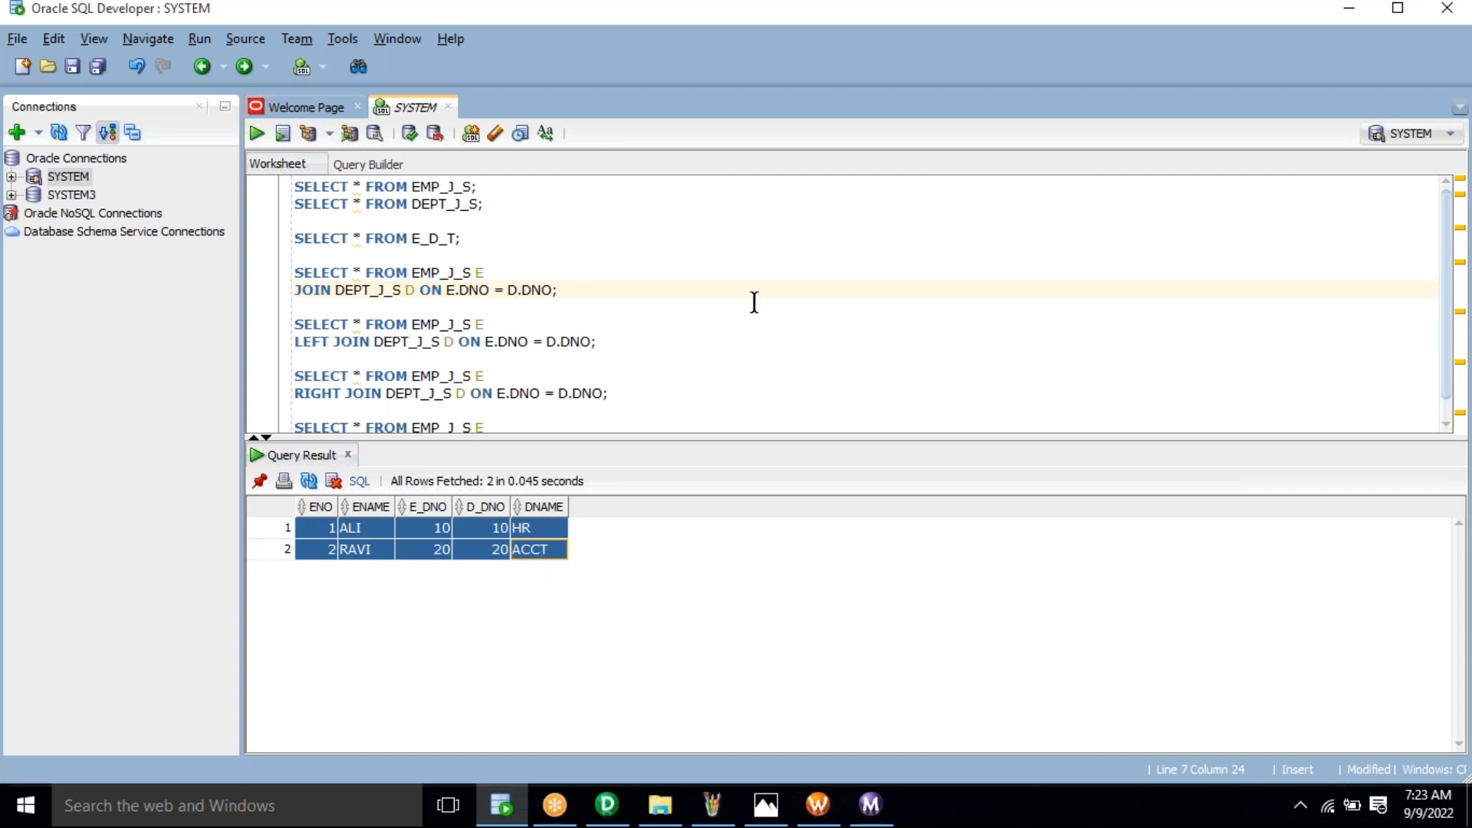
click(1036, 31)
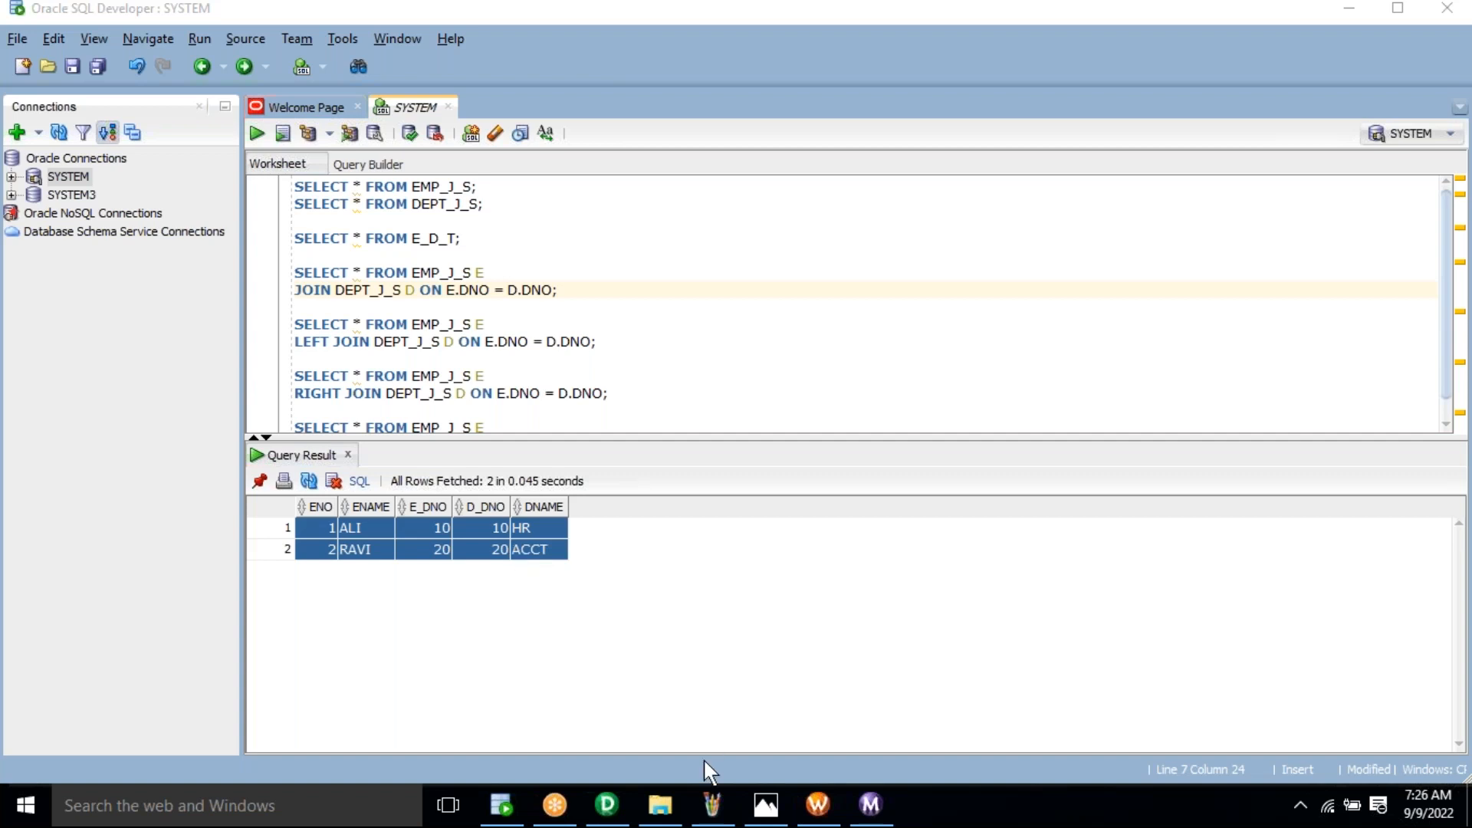
Step: Open the 6_SQ Source Qualifier notes image from the Training folder in Photos
click(659, 806)
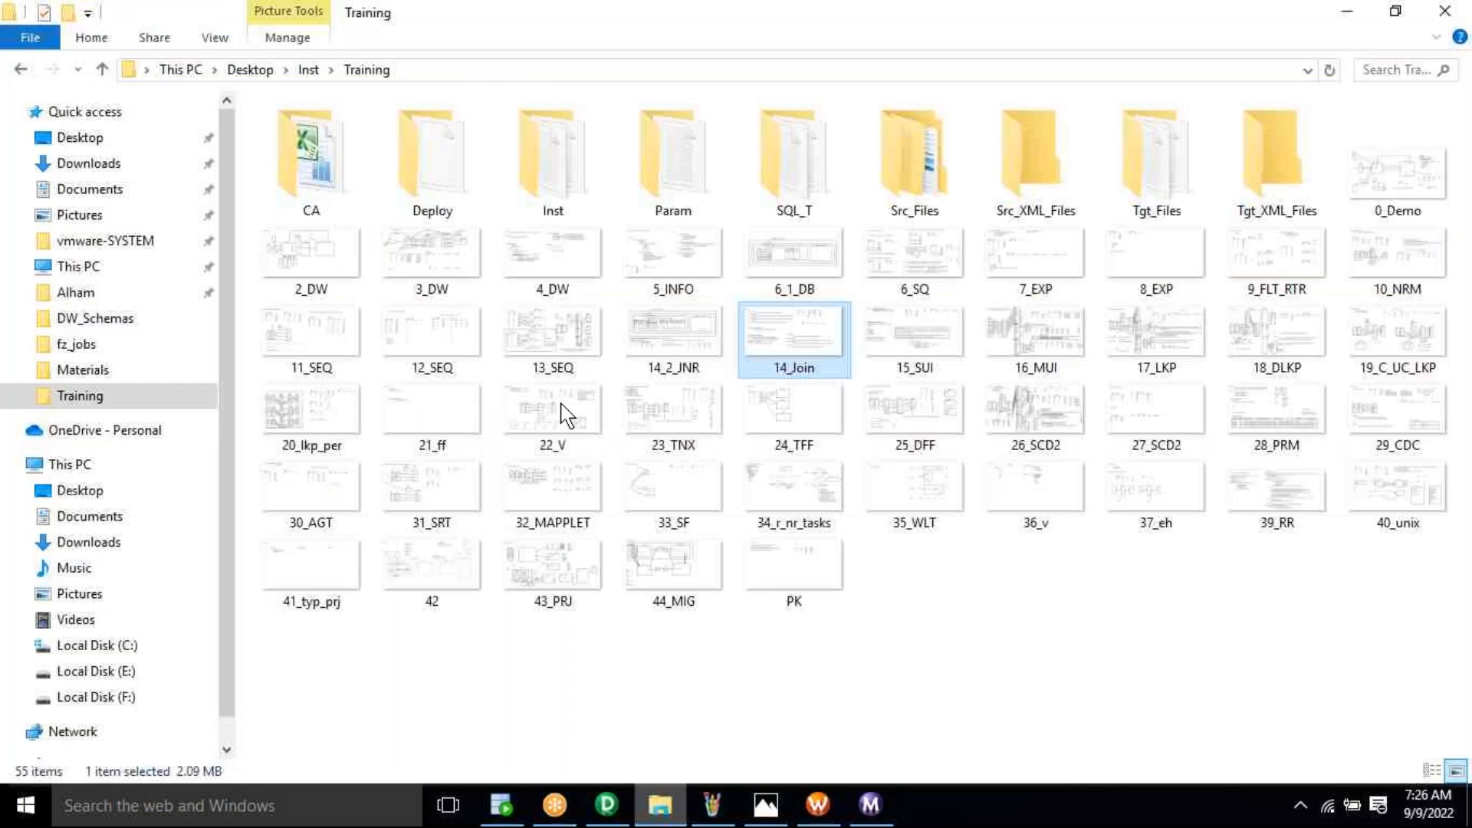
click(913, 256)
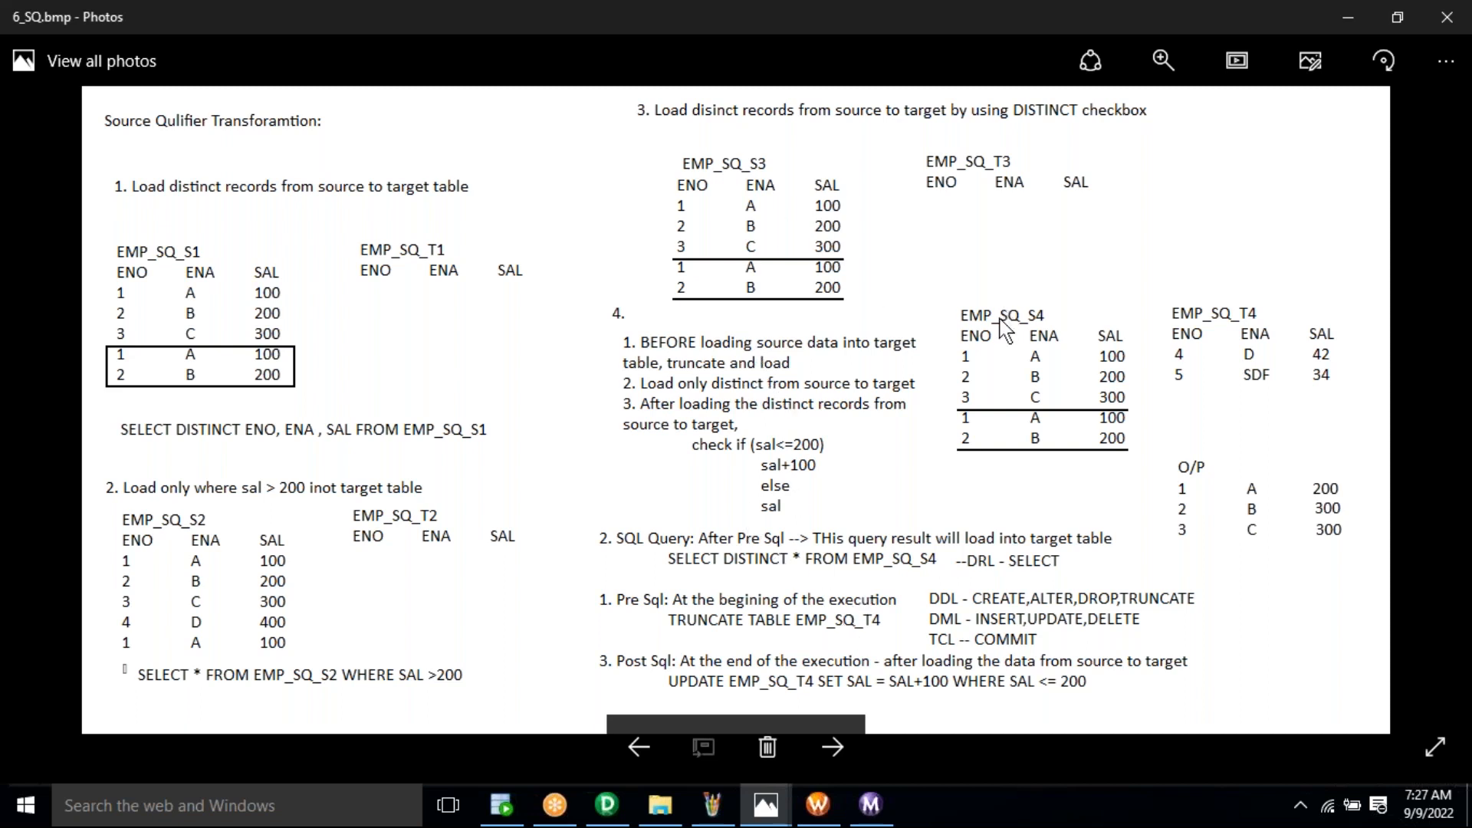
Step: Read the 6_SQ notes on distinct loads and Pre/Post SQL, then return to the Training folder
click(1089, 85)
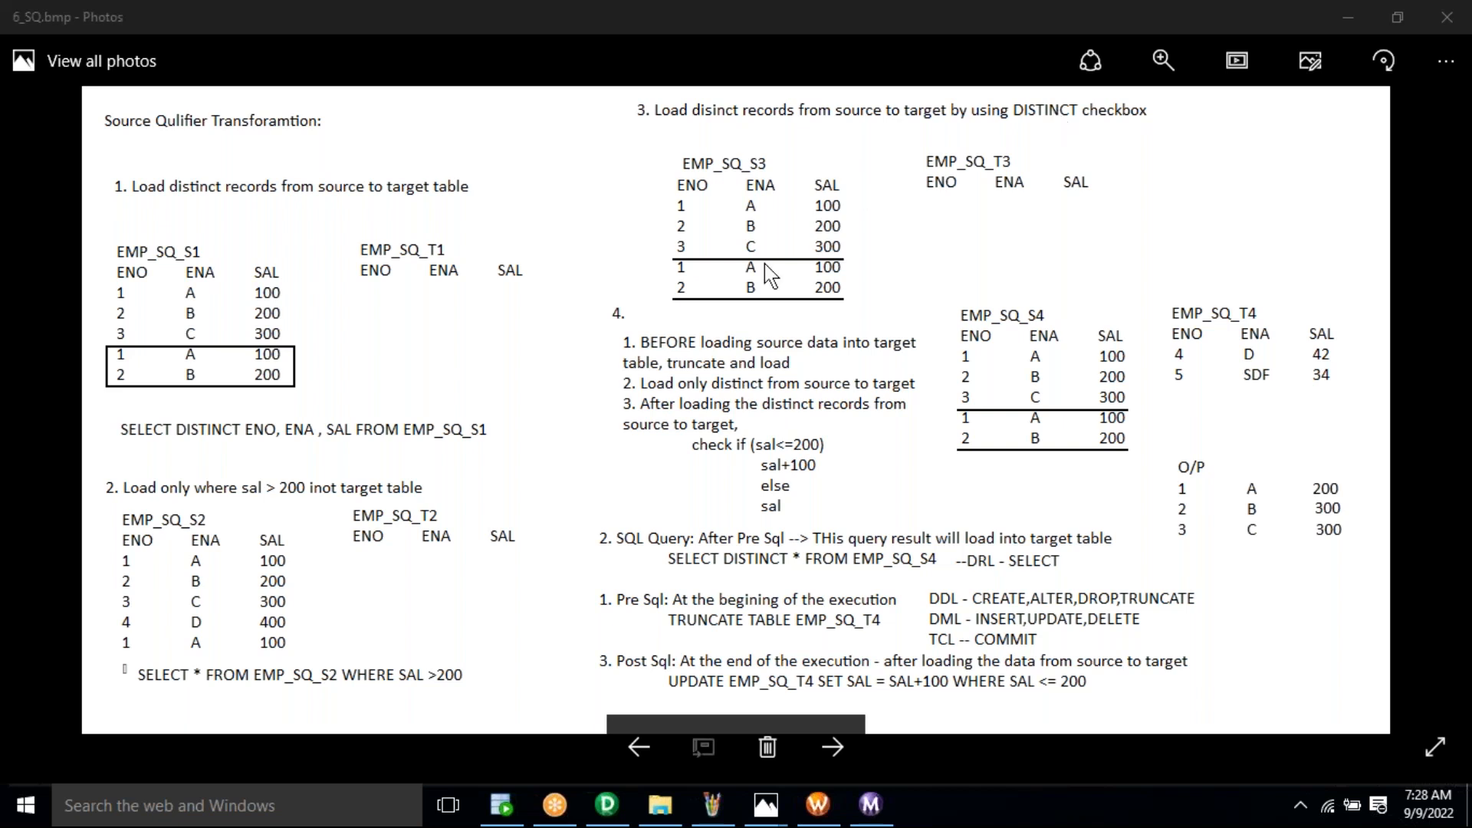
click(767, 270)
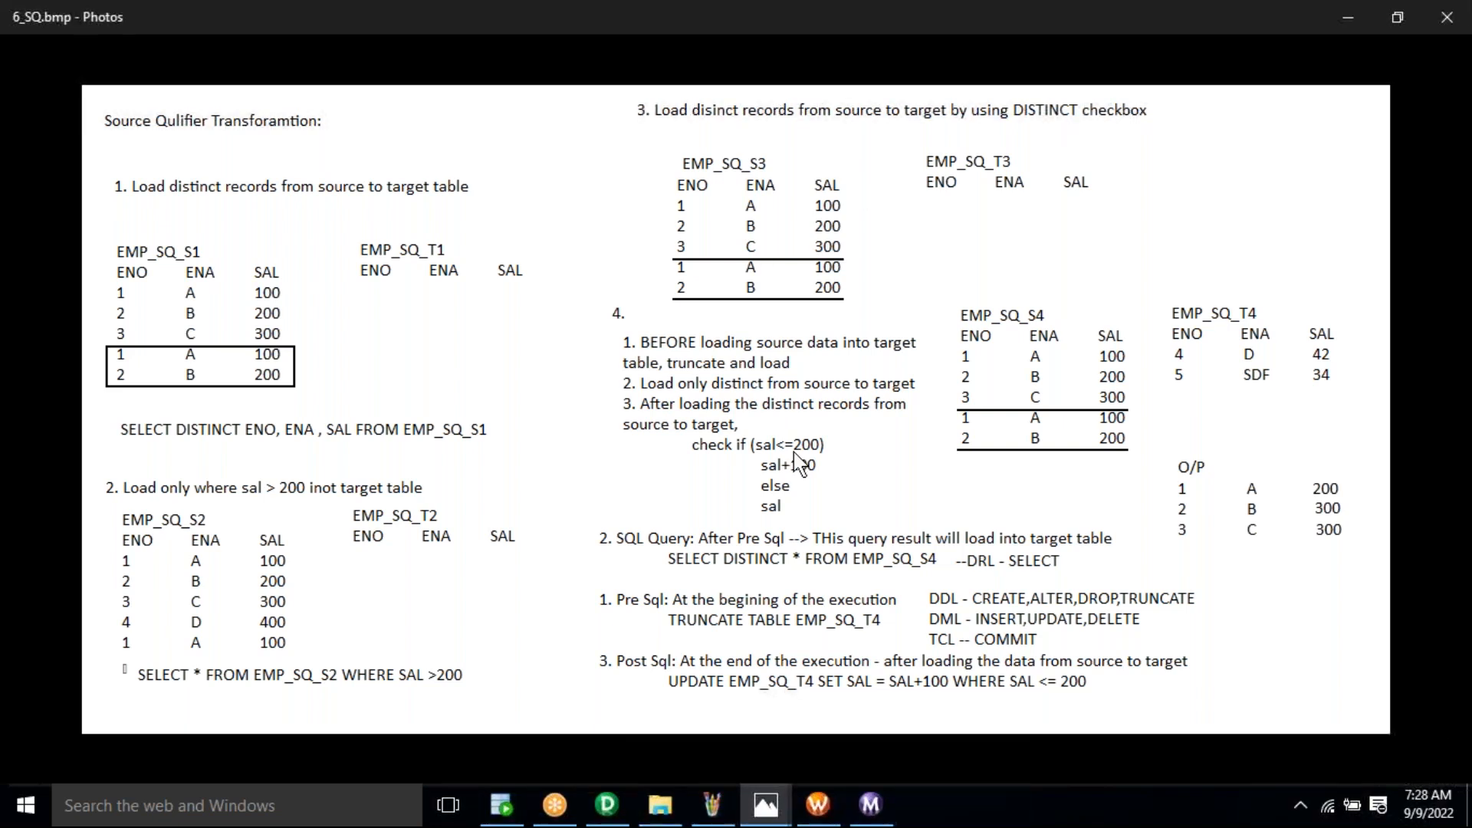
key(alt+Tab)
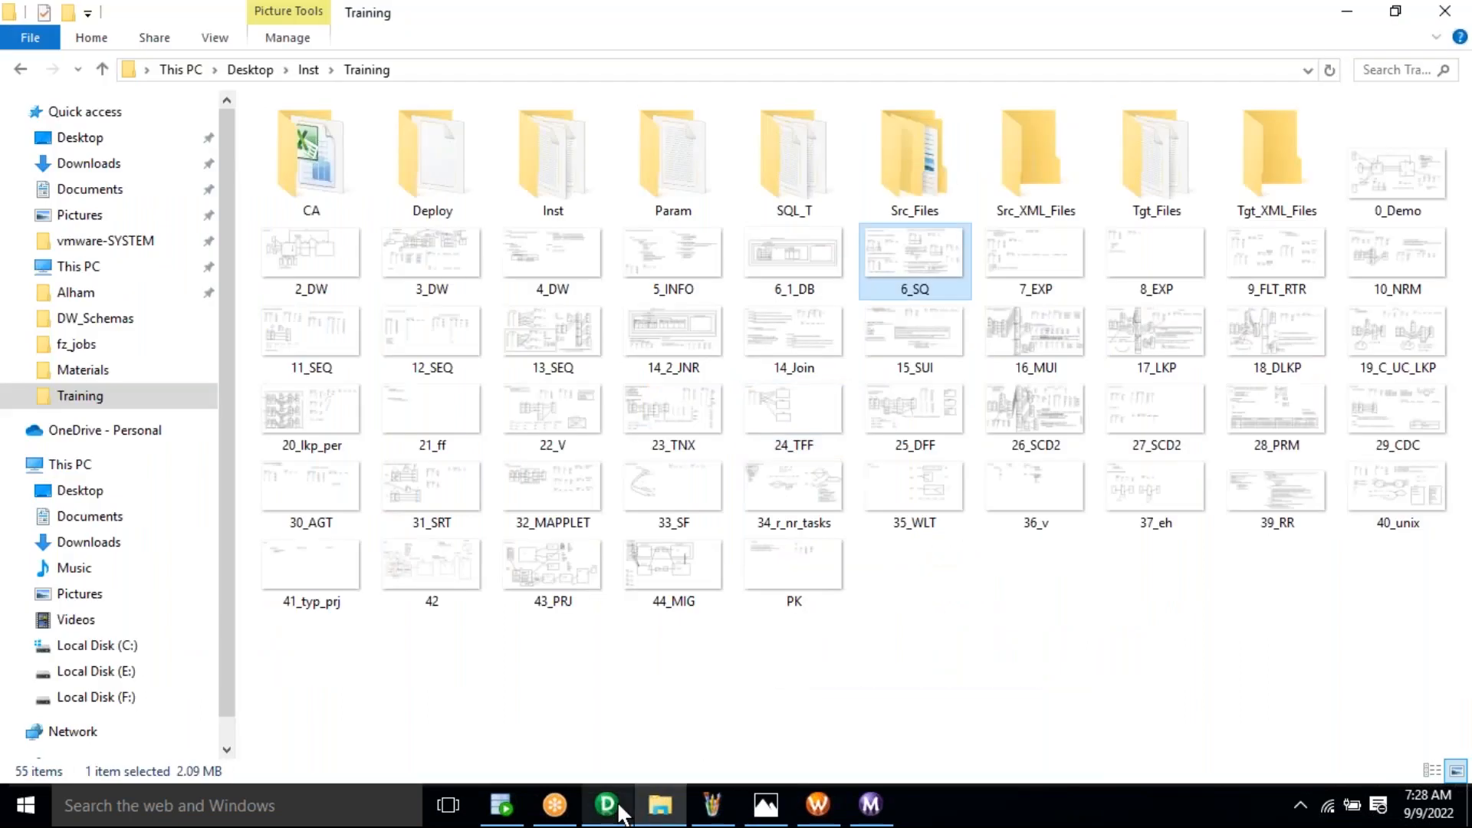
Step: Look over the join queries in SQL Developer, then show the m_EMP_DEPT_JOIN_S_T_LOAD mapping in Designer
click(619, 812)
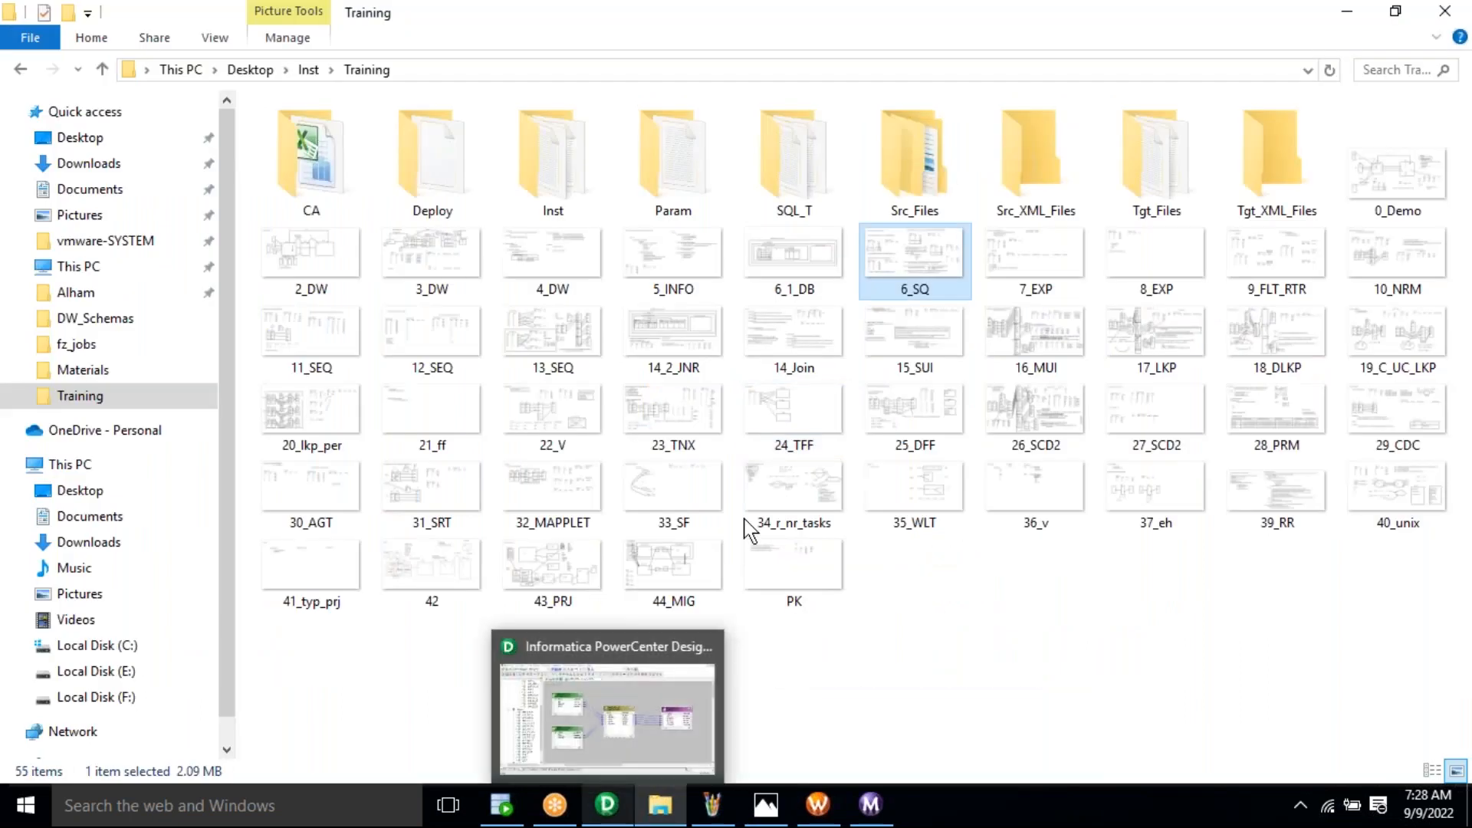
click(503, 812)
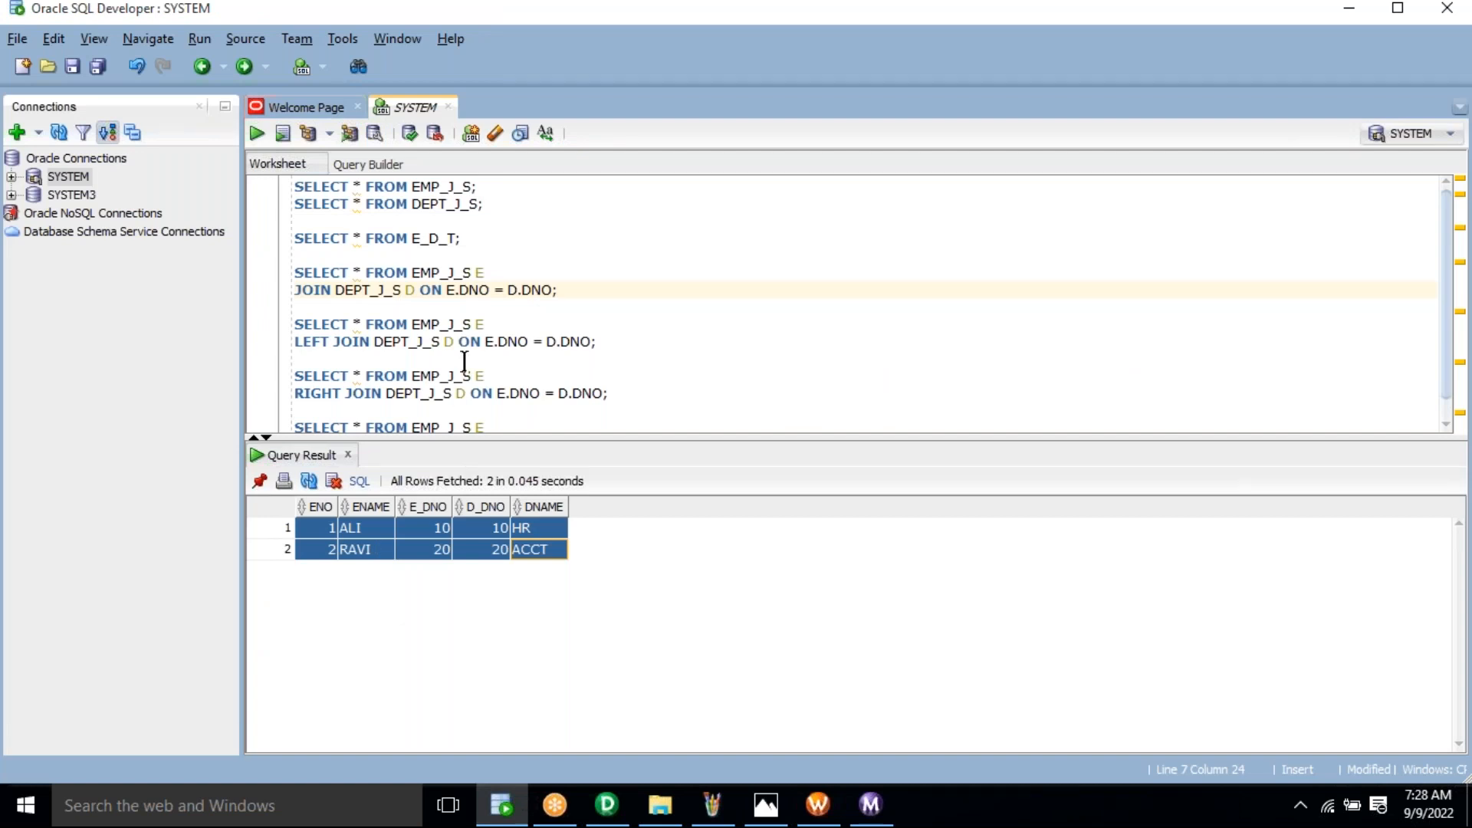
click(541, 418)
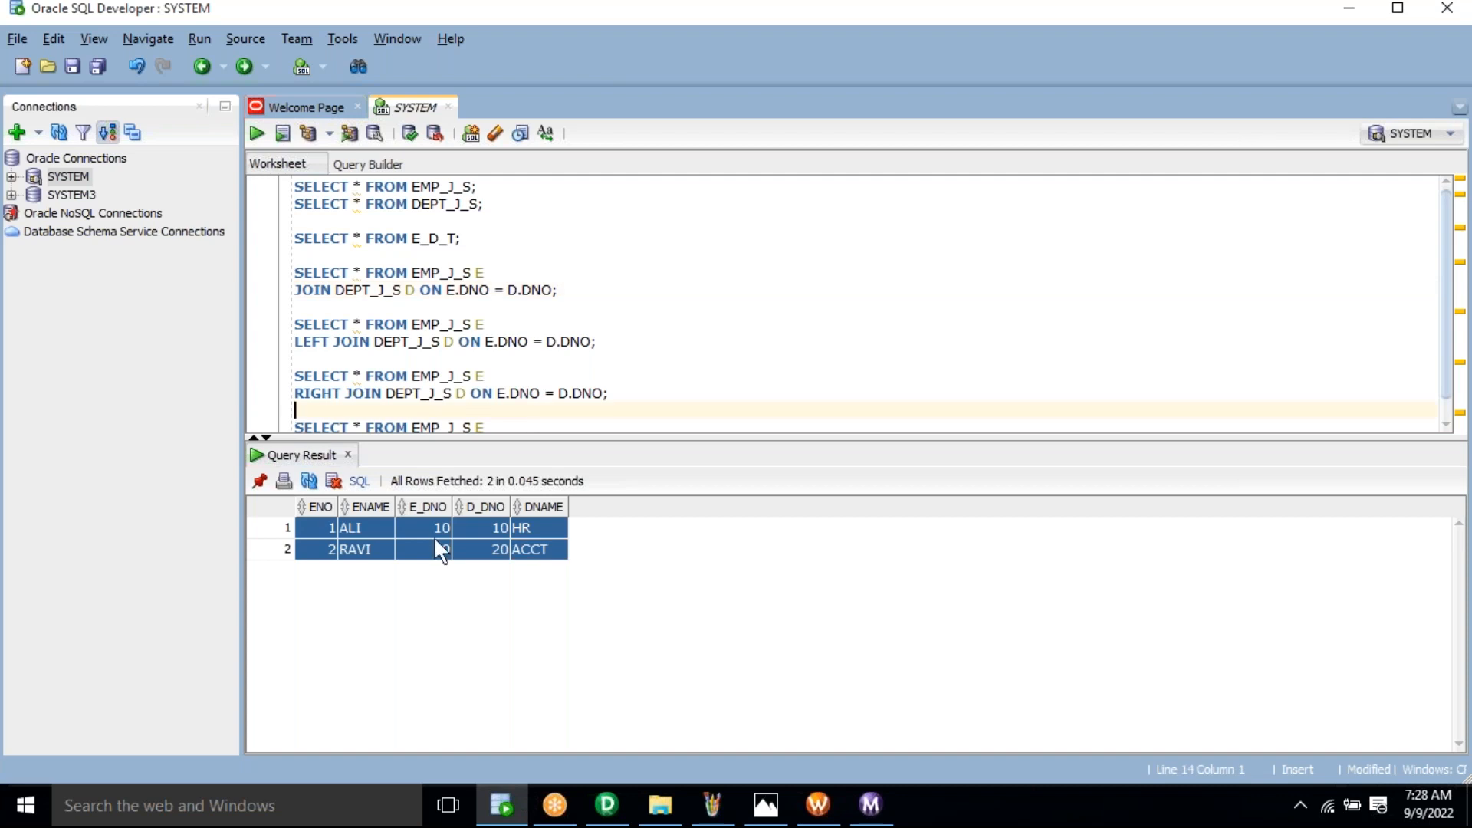
click(614, 787)
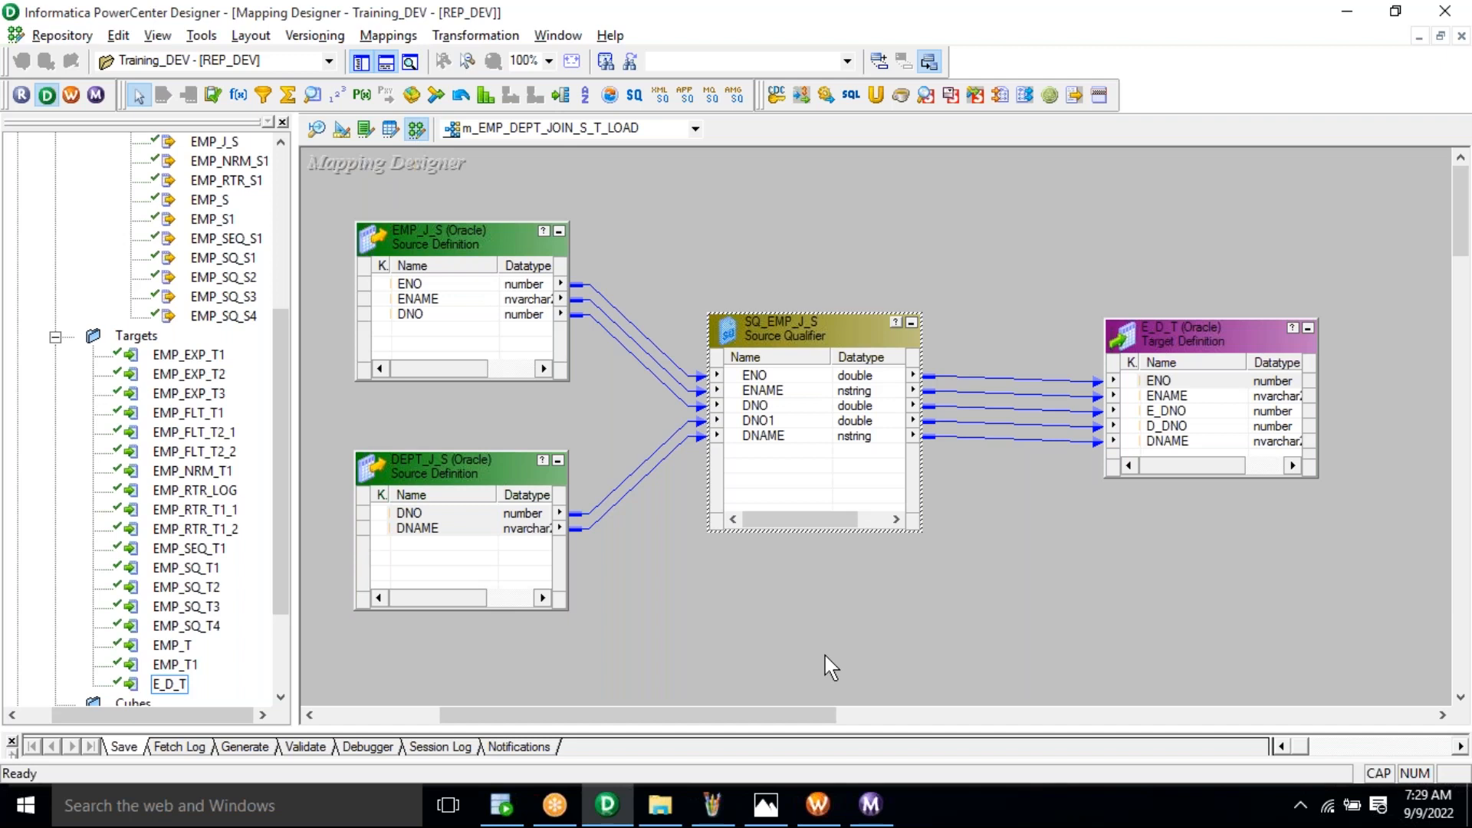
Step: Open the s_m_EMP_DEPT_JOIN_S_T_LOAD session for editing in a maximized Edit Tasks dialog
click(825, 807)
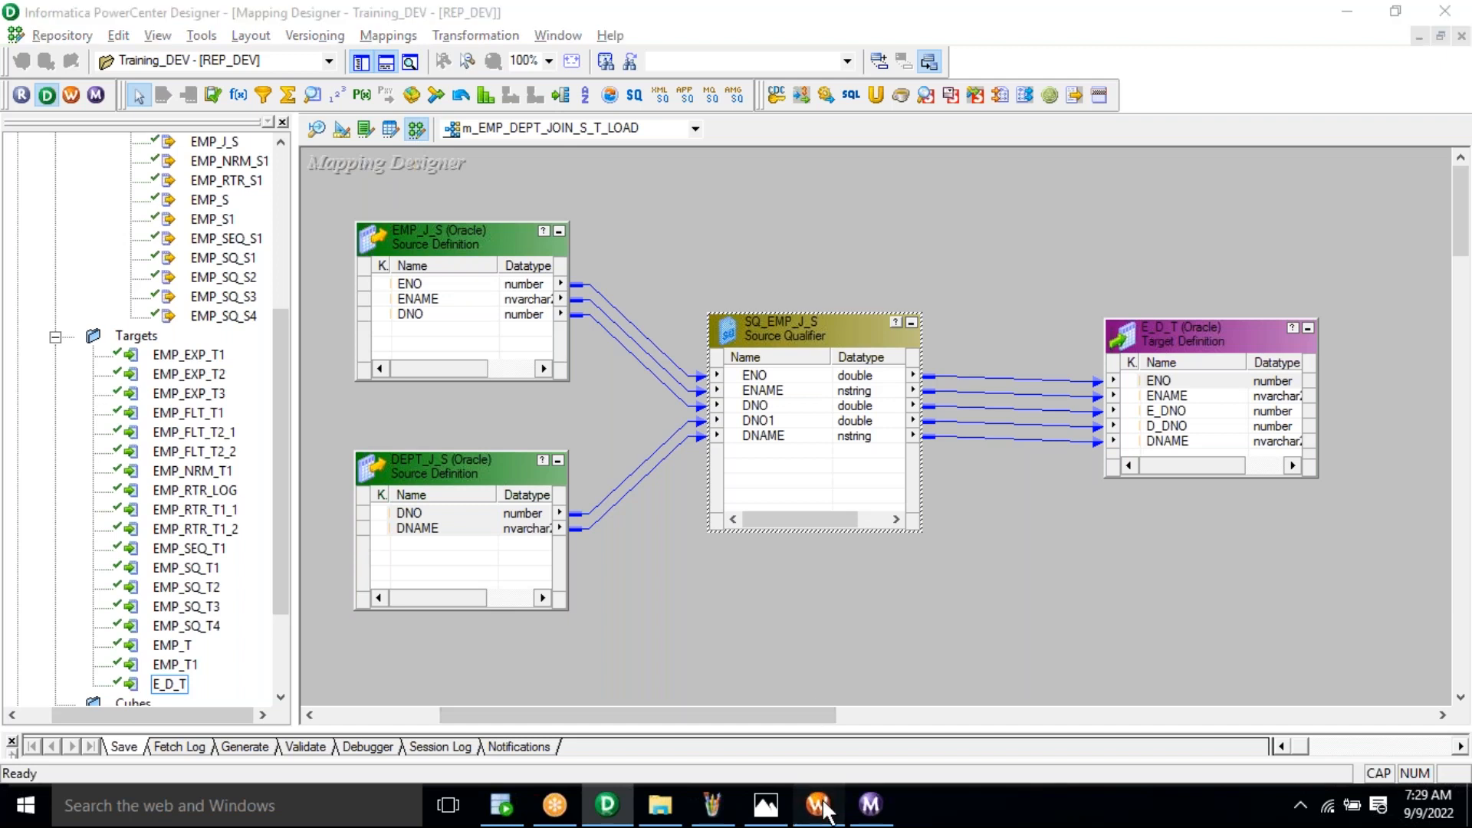
click(526, 147)
click(552, 213)
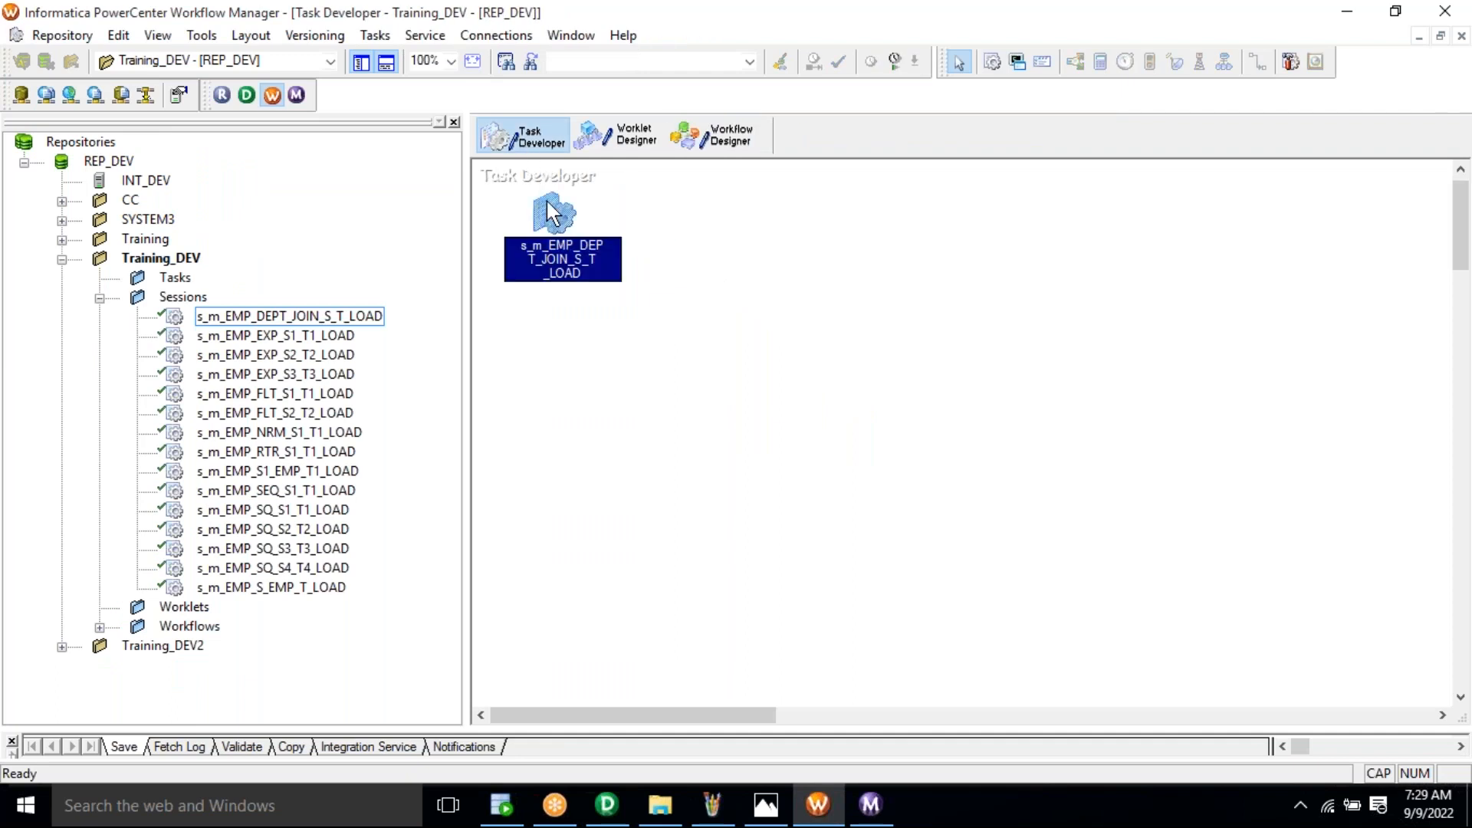
right_click(553, 213)
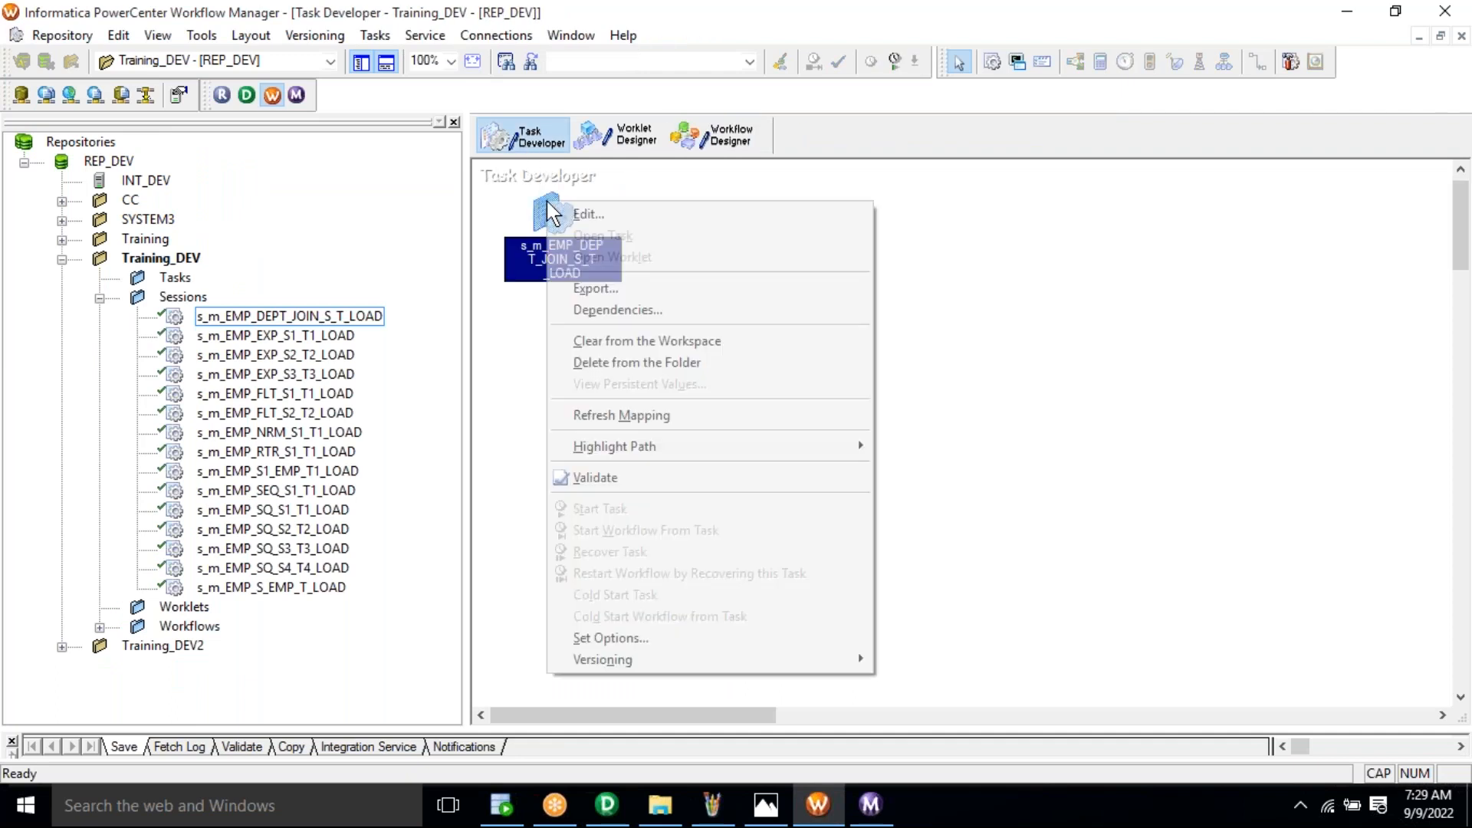
click(597, 223)
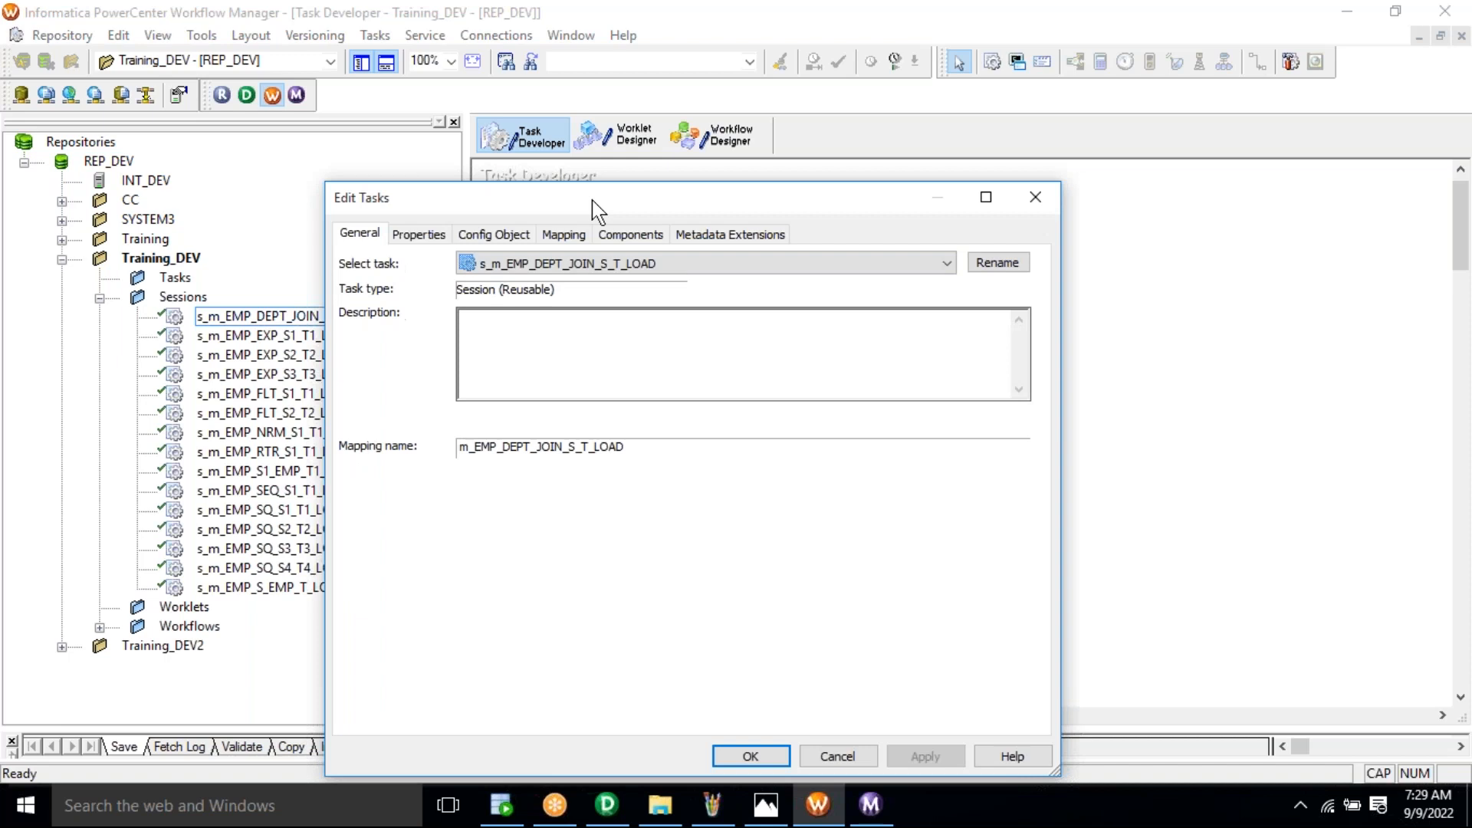
double_click(593, 200)
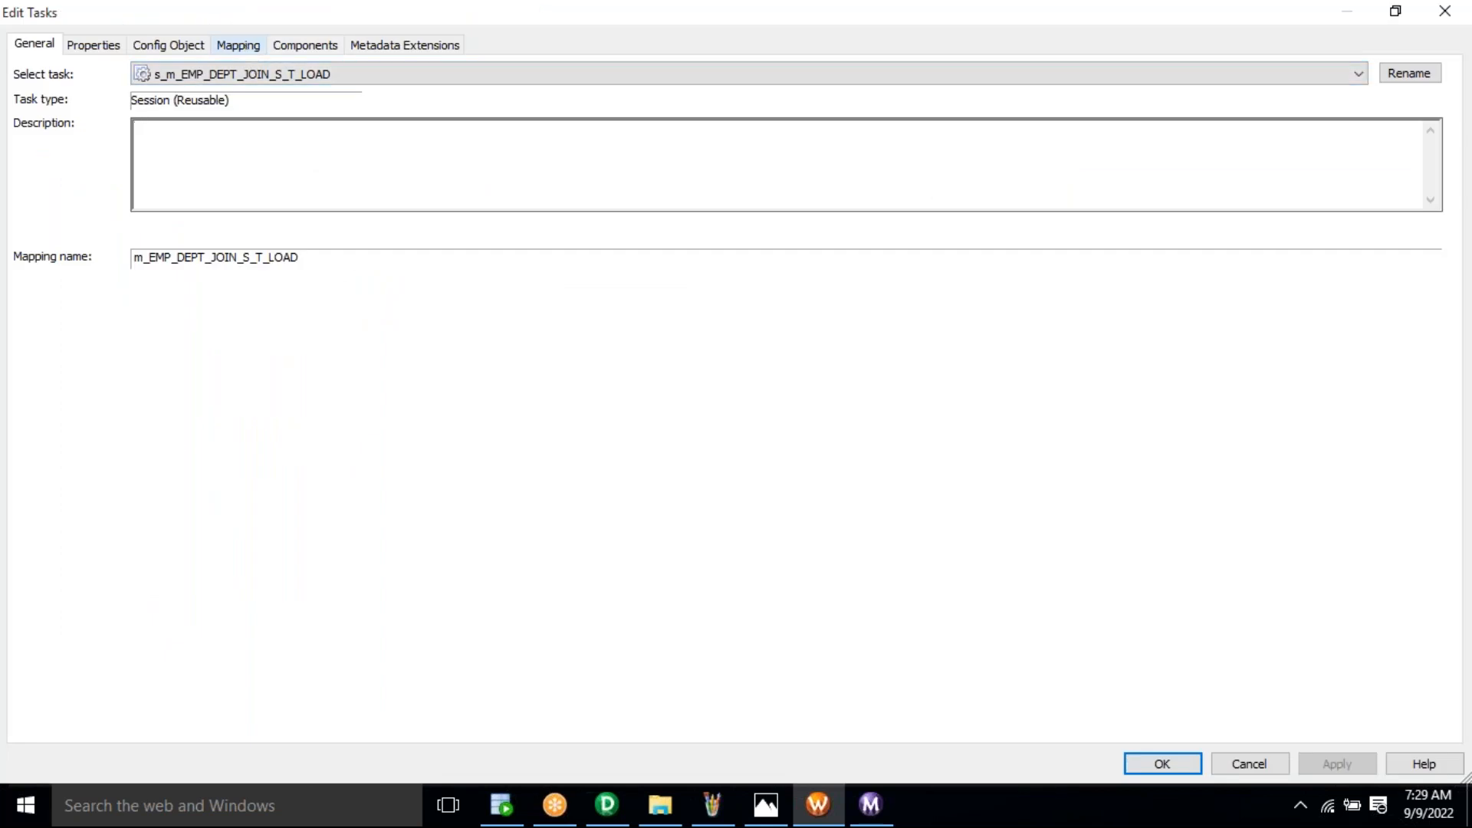
Step: Enable Truncate target table for target E_D_T on the Mapping tab and apply
click(239, 45)
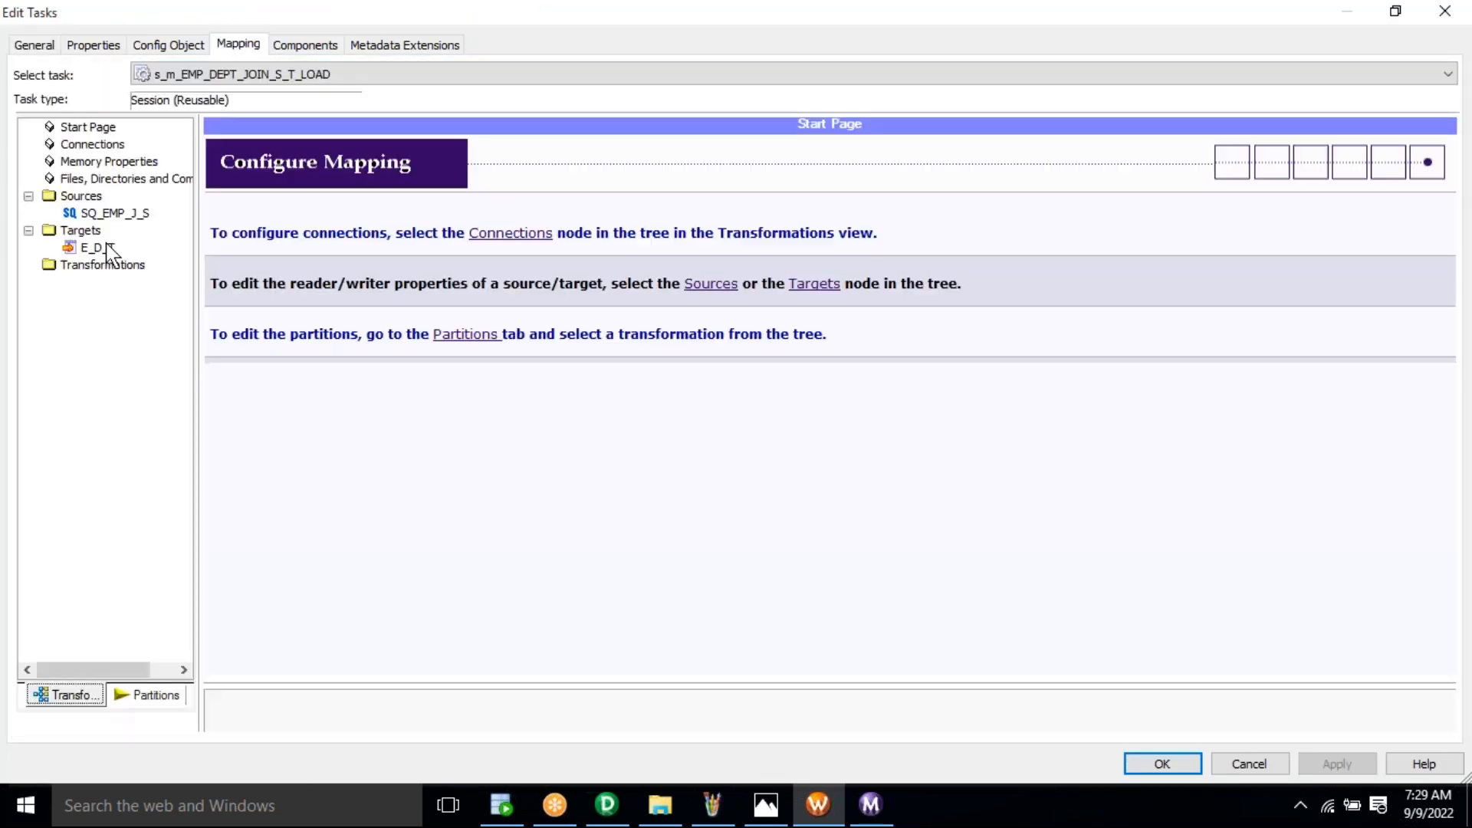
click(104, 248)
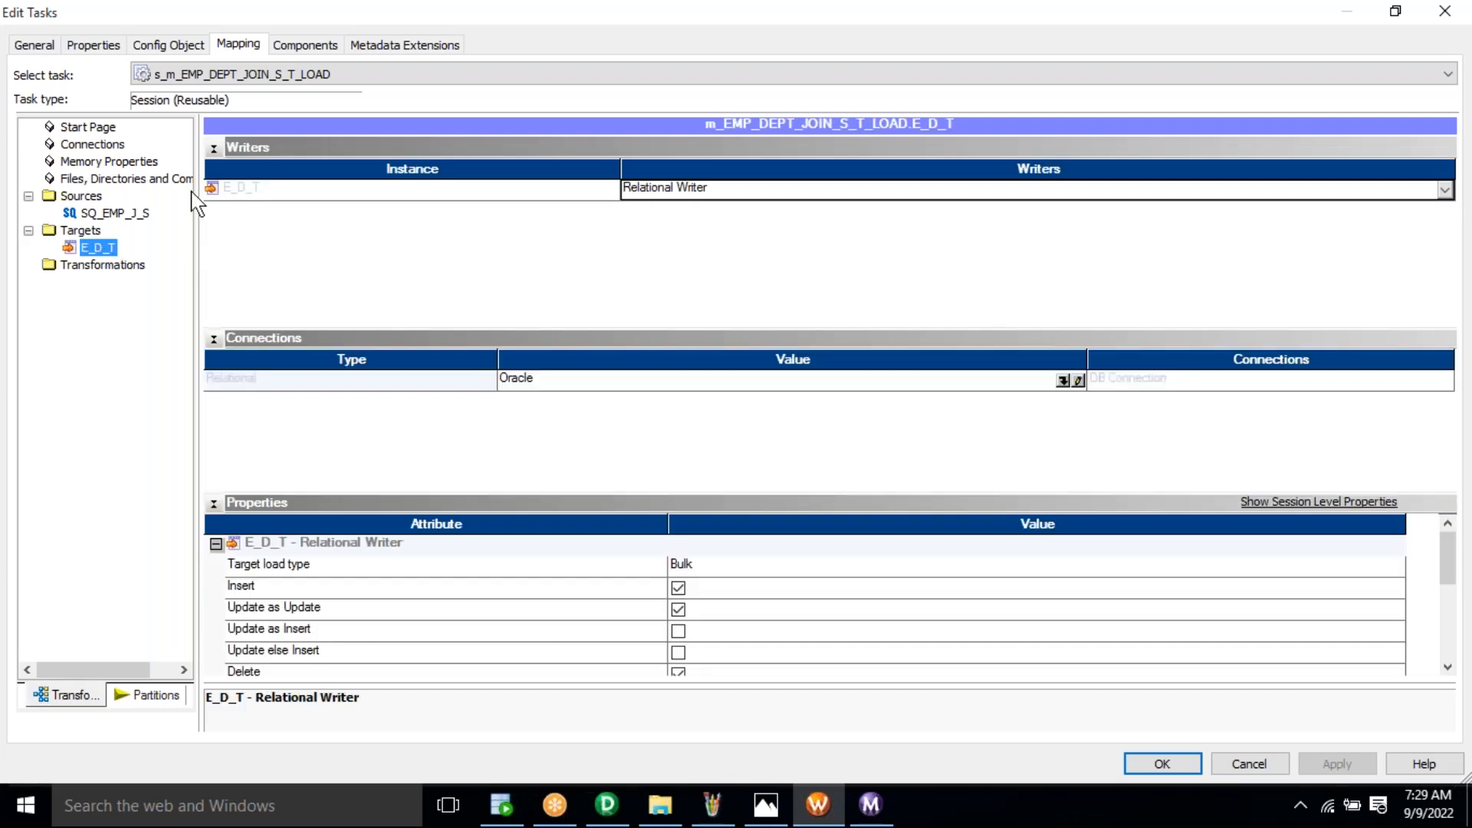
click(214, 149)
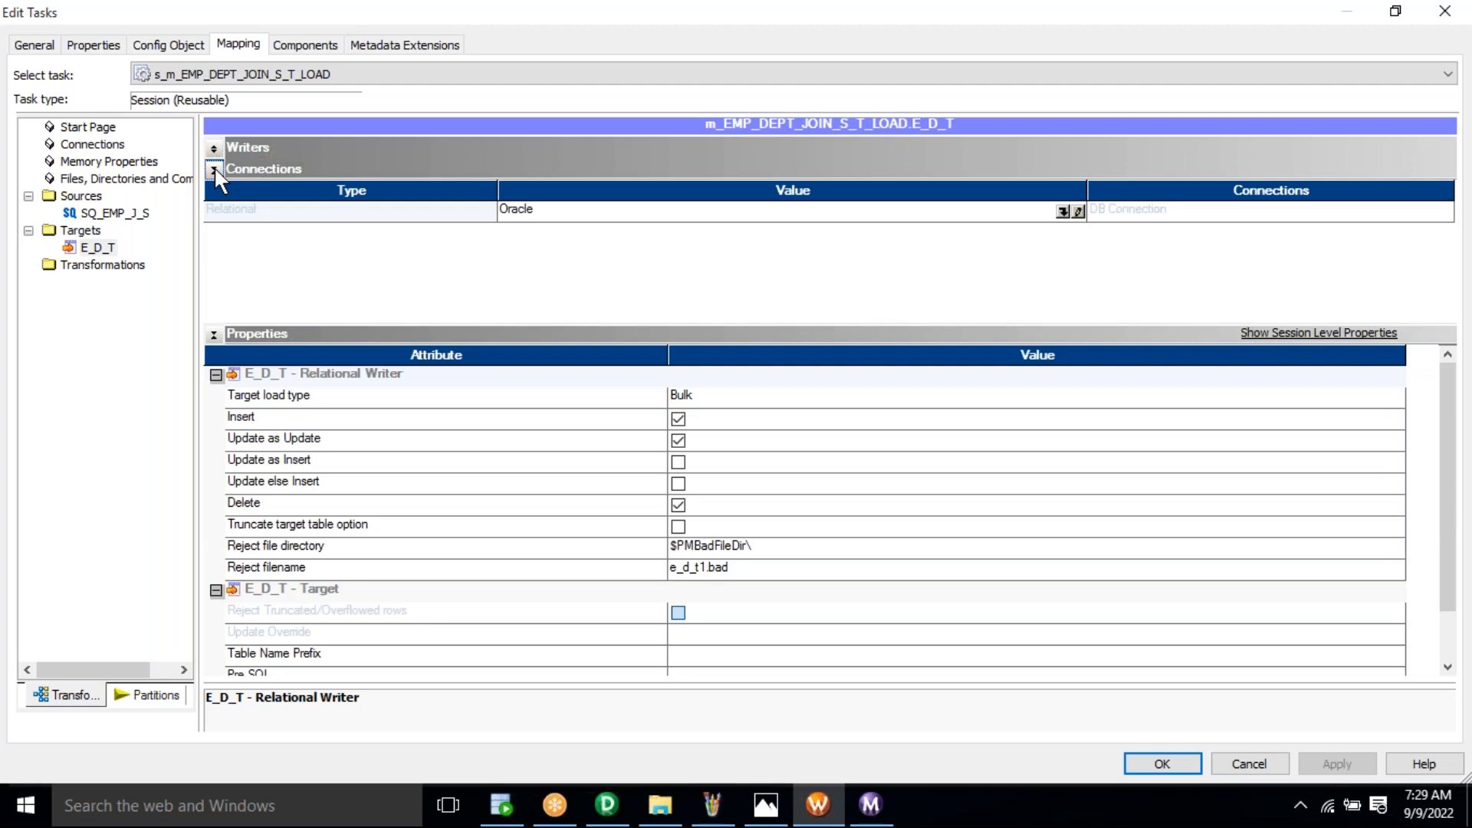
click(214, 167)
click(108, 246)
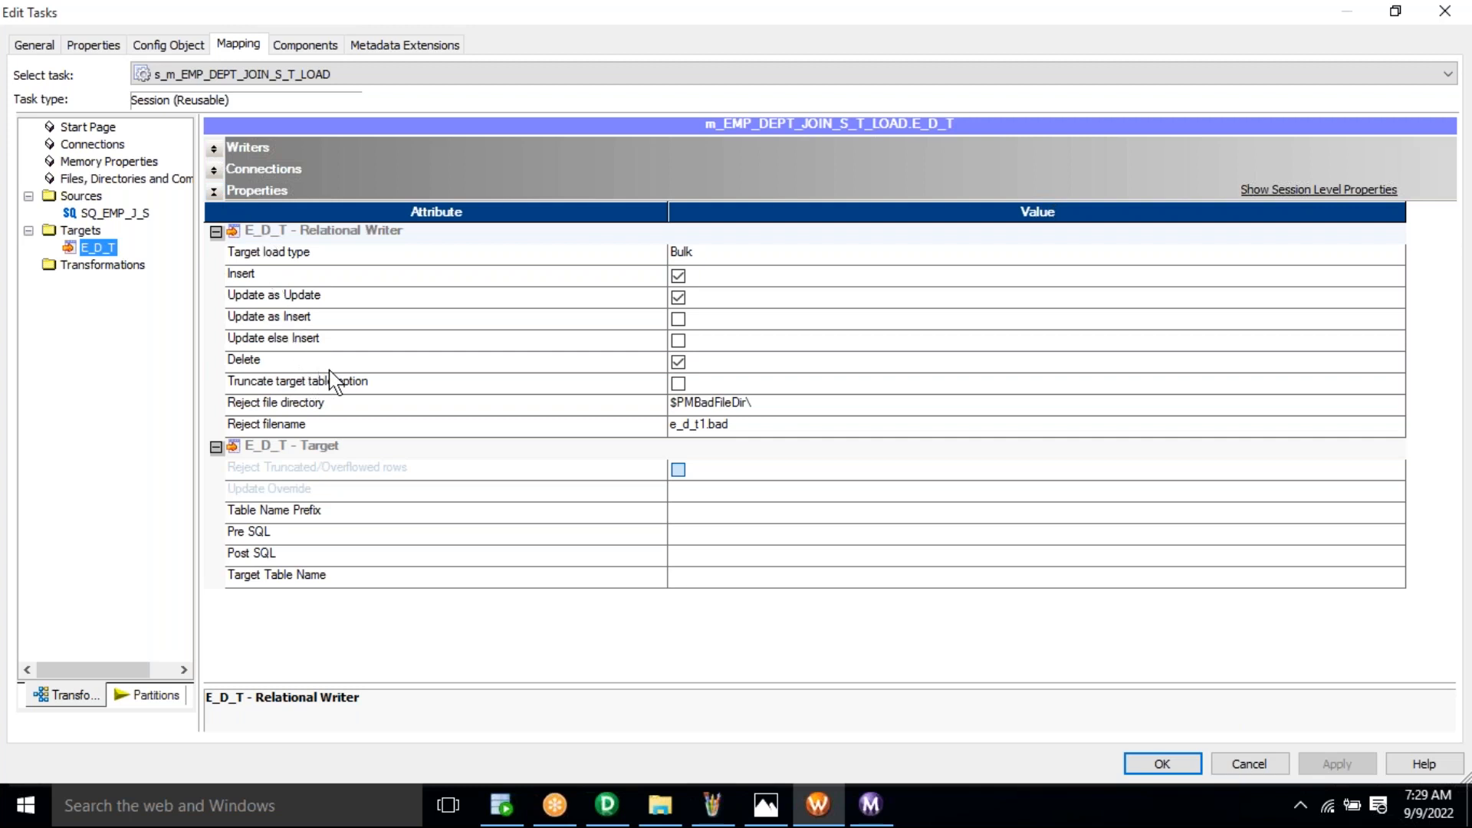
click(342, 385)
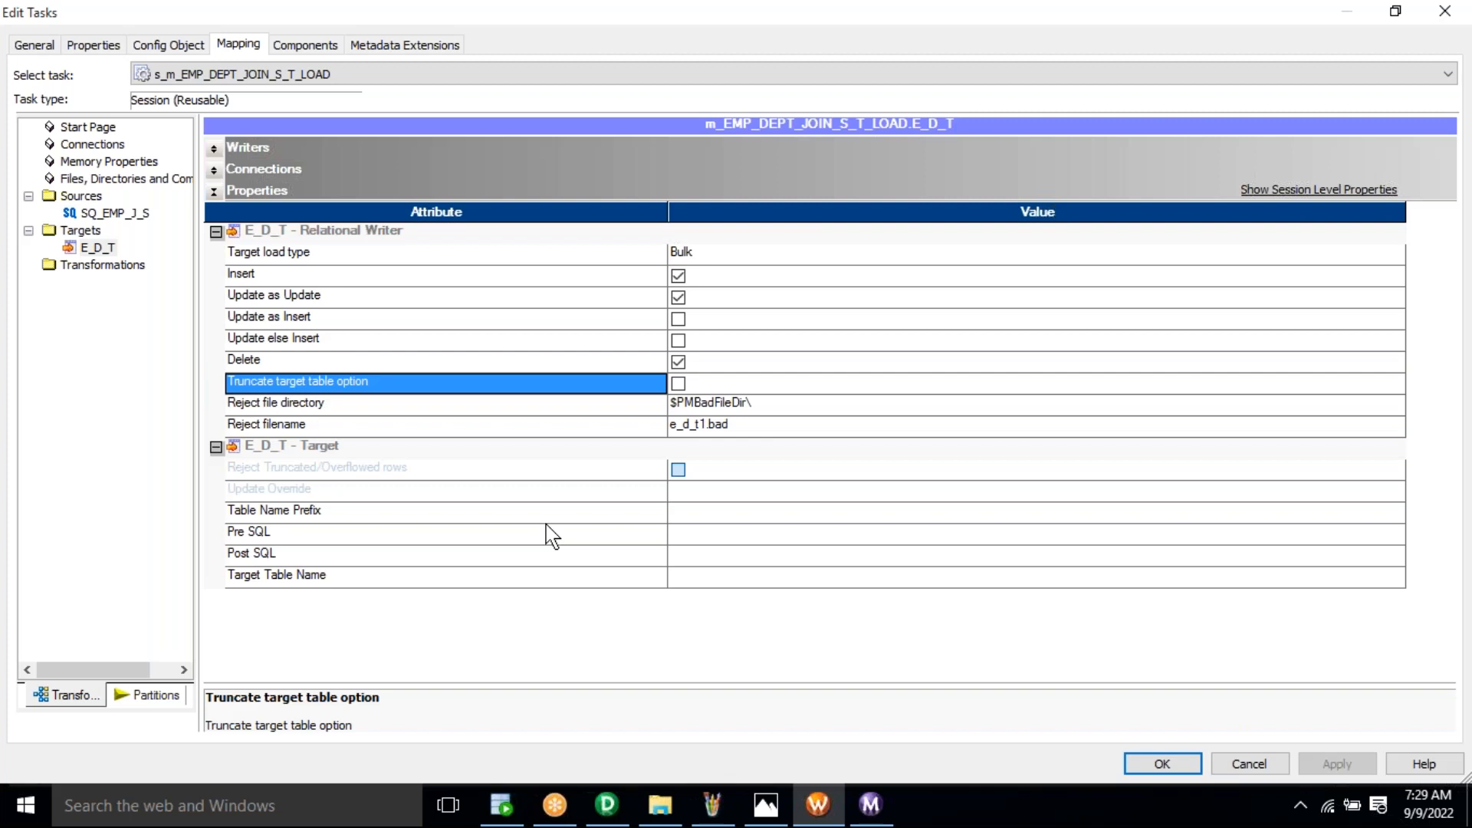
click(679, 385)
click(679, 384)
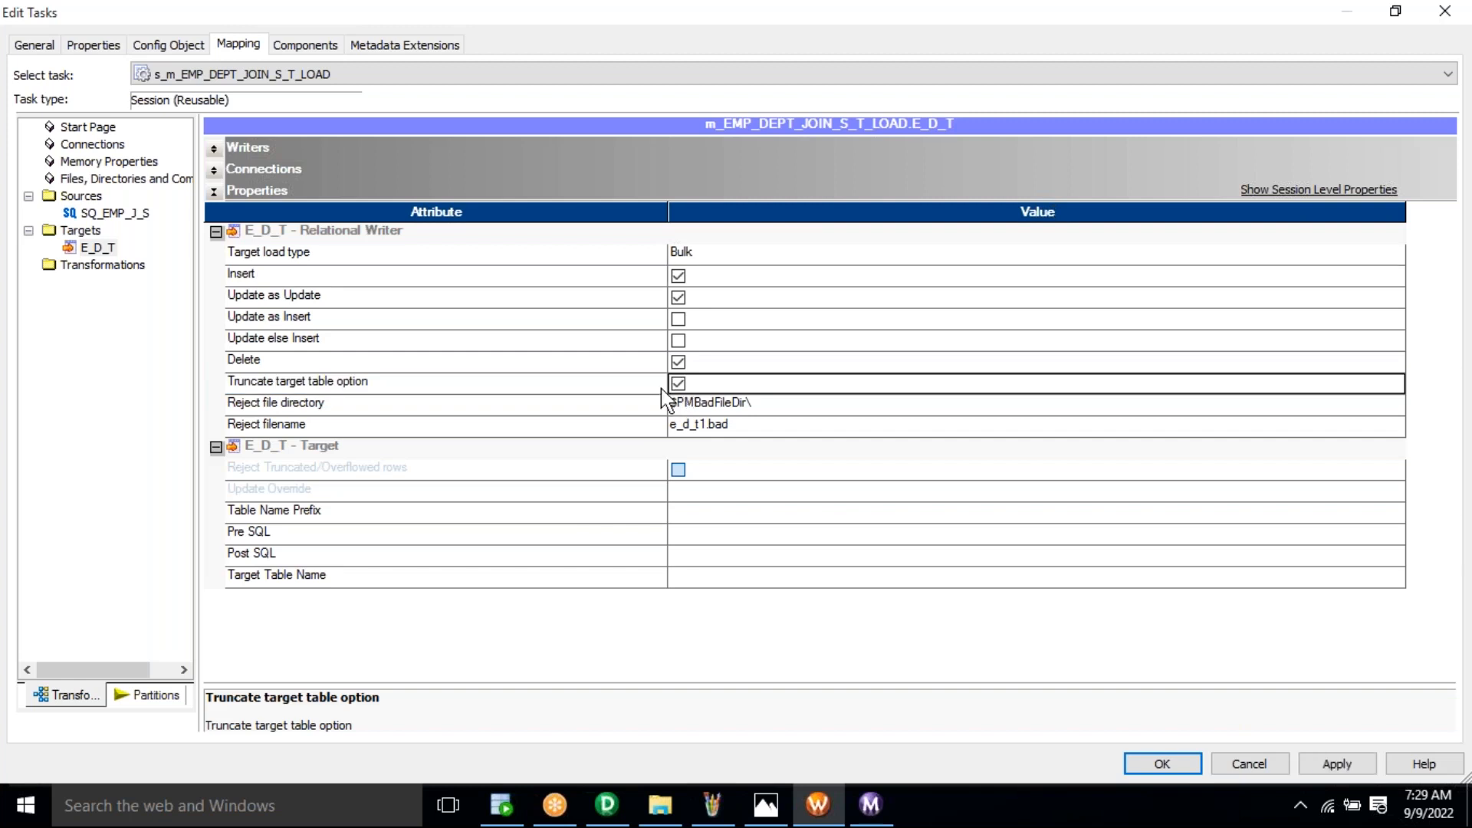
click(638, 392)
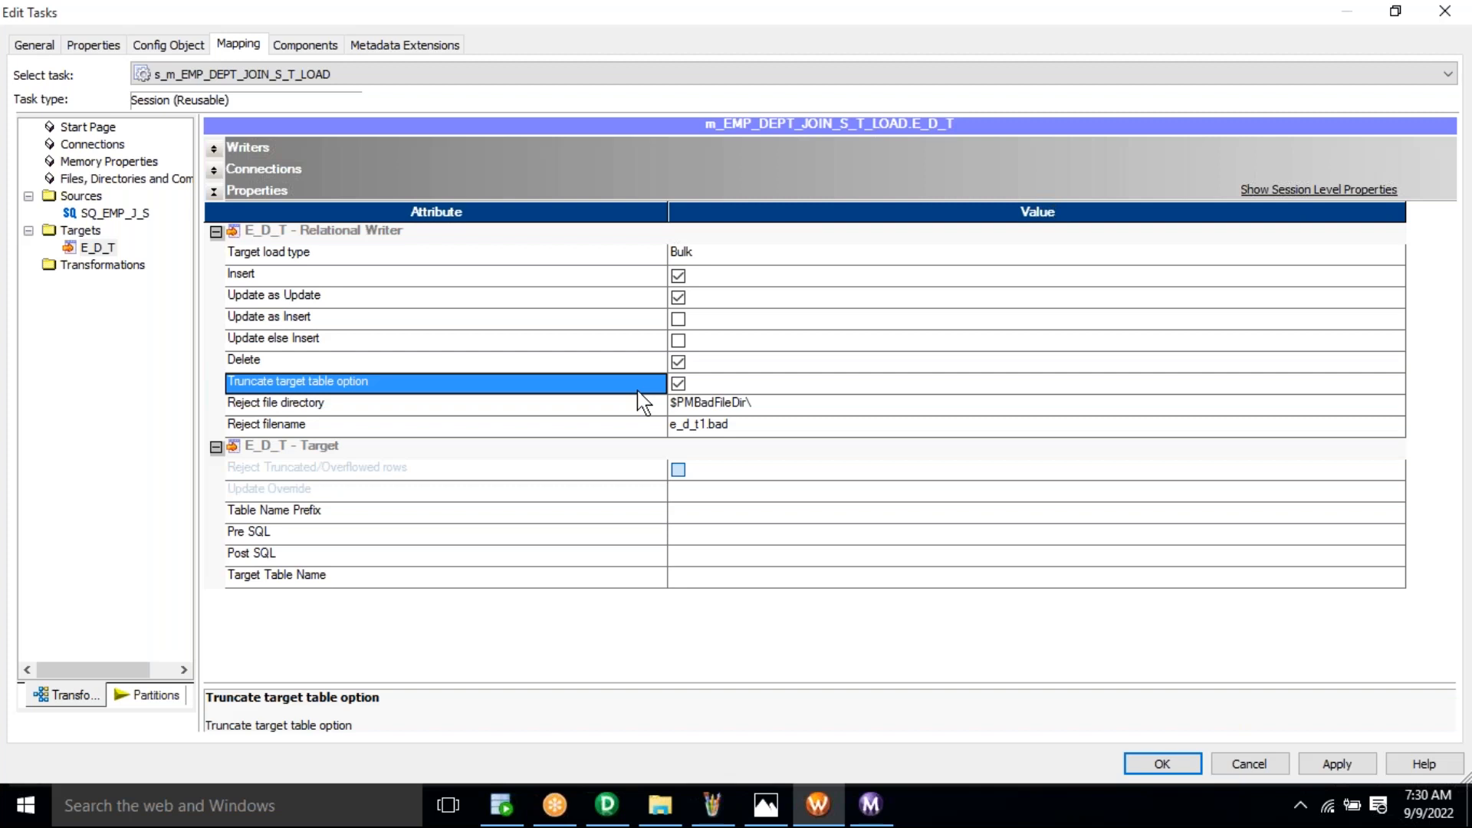
click(1339, 765)
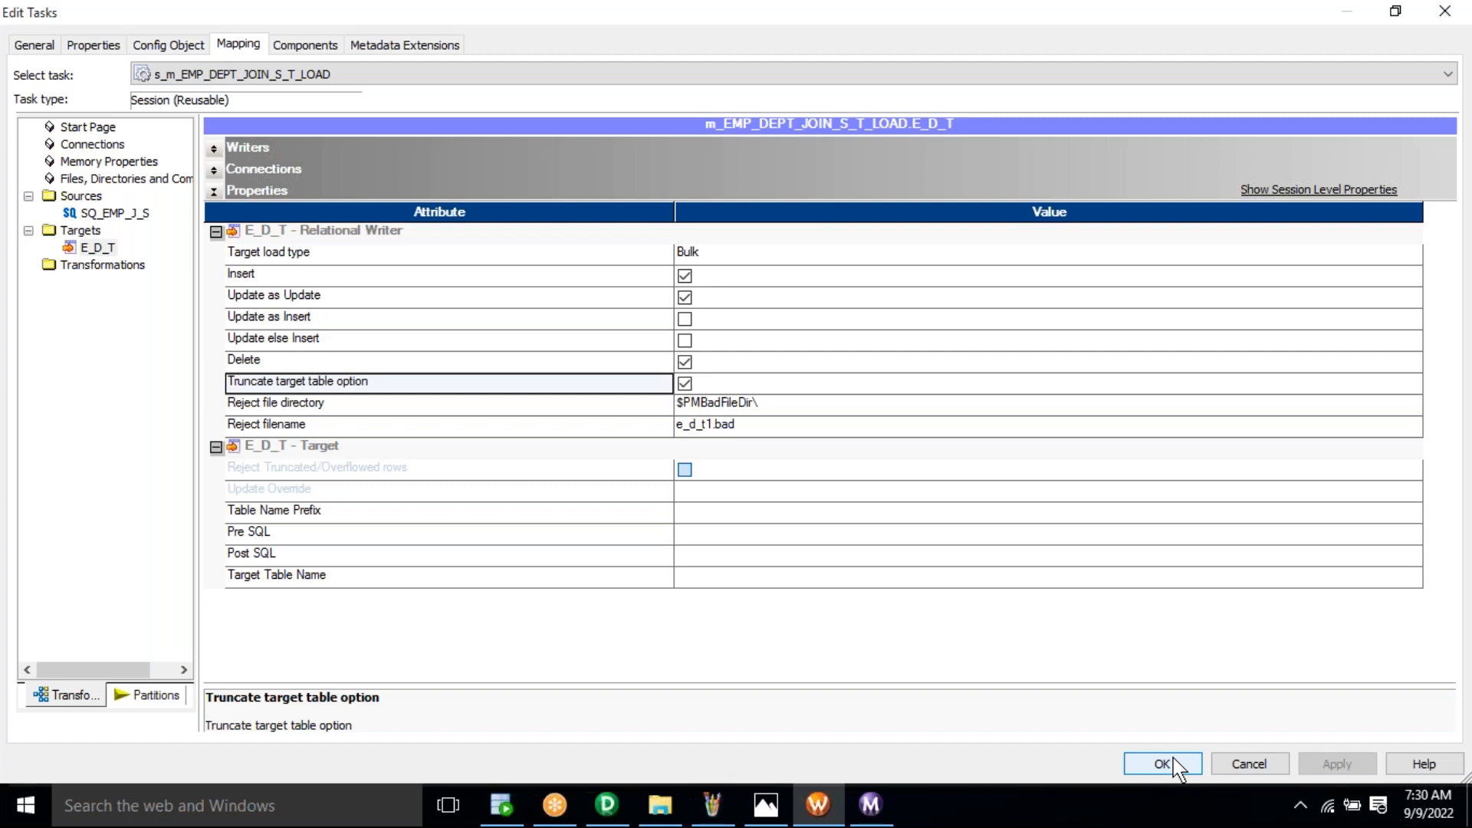
Step: Verify Truncate target table is still checked for E_D_T and close the Edit Tasks dialog
click(723, 385)
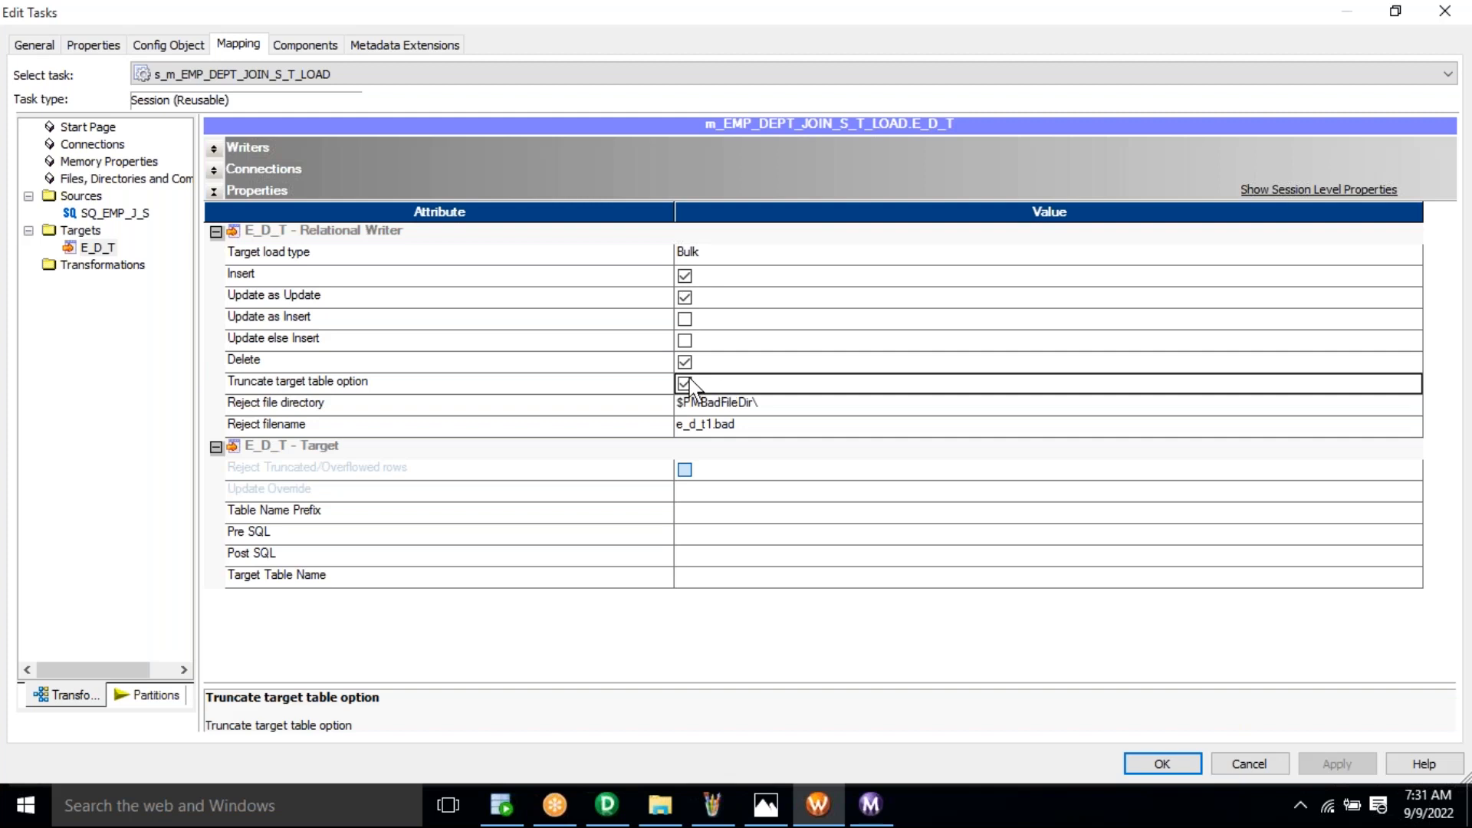
click(647, 380)
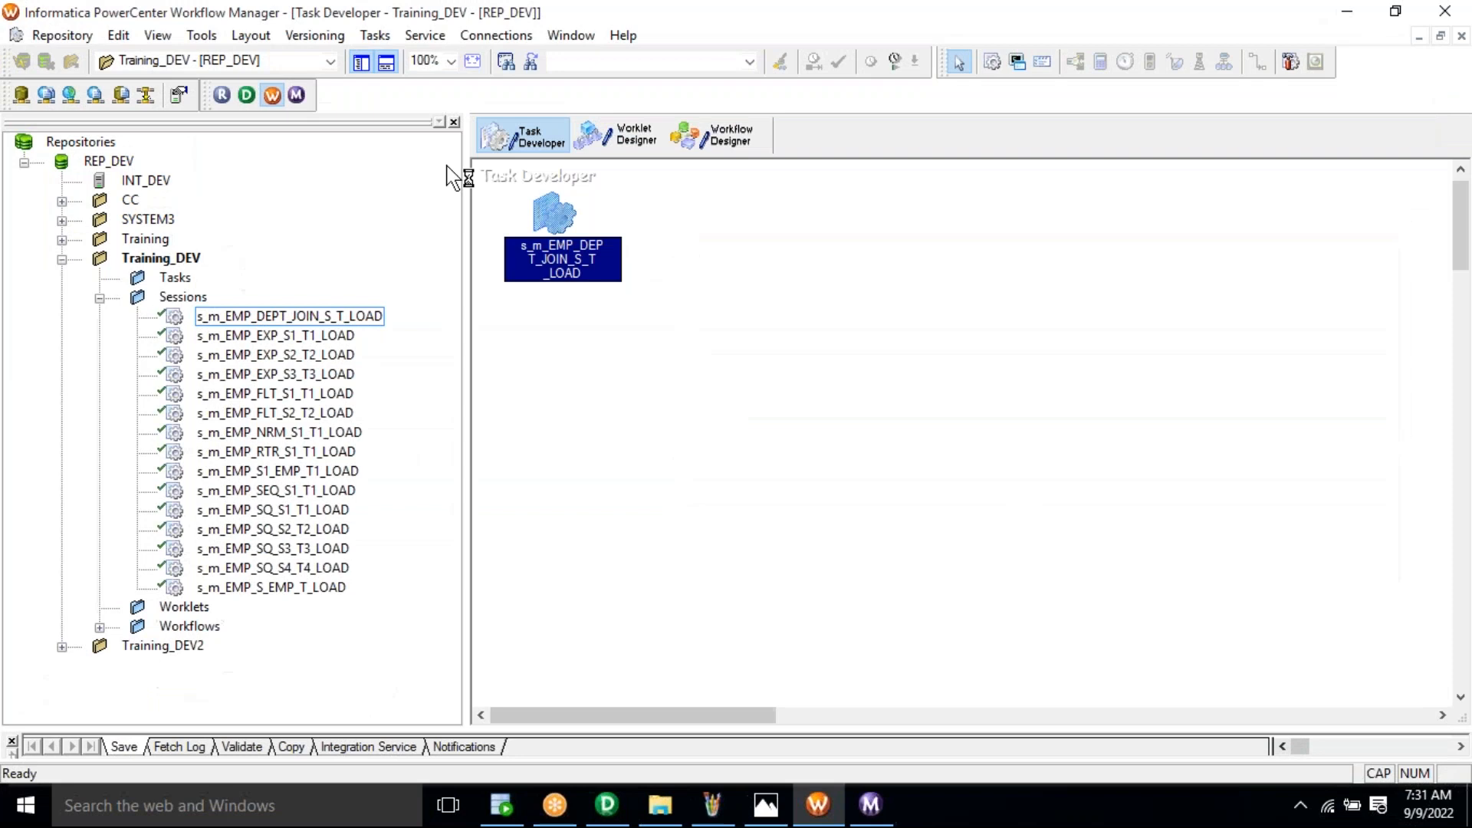
Step: Save the session changes to the repository and start wf_m_EMP_DEPT_JOIN_S_T_LOAD
click(75, 37)
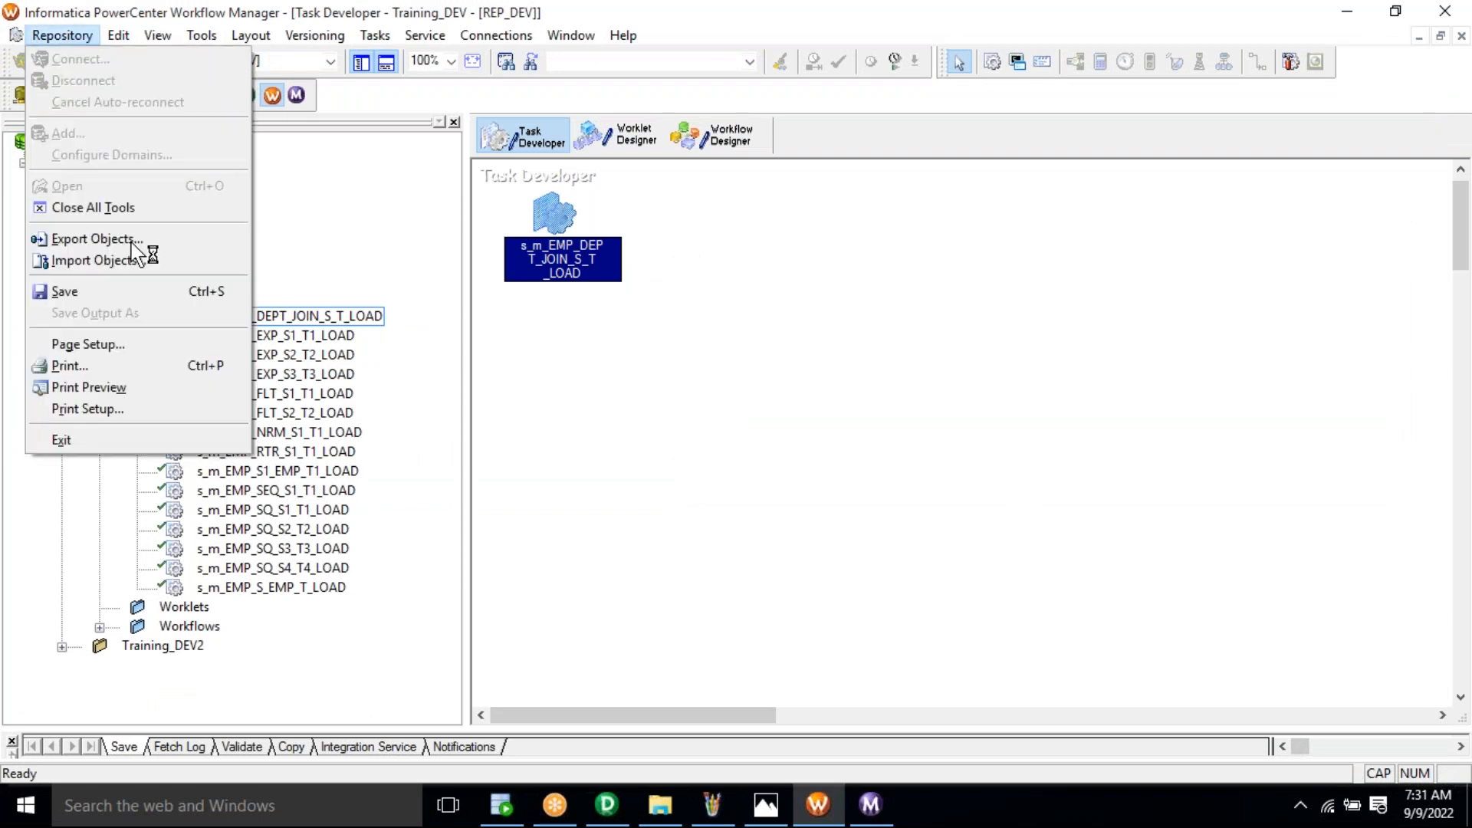
click(142, 293)
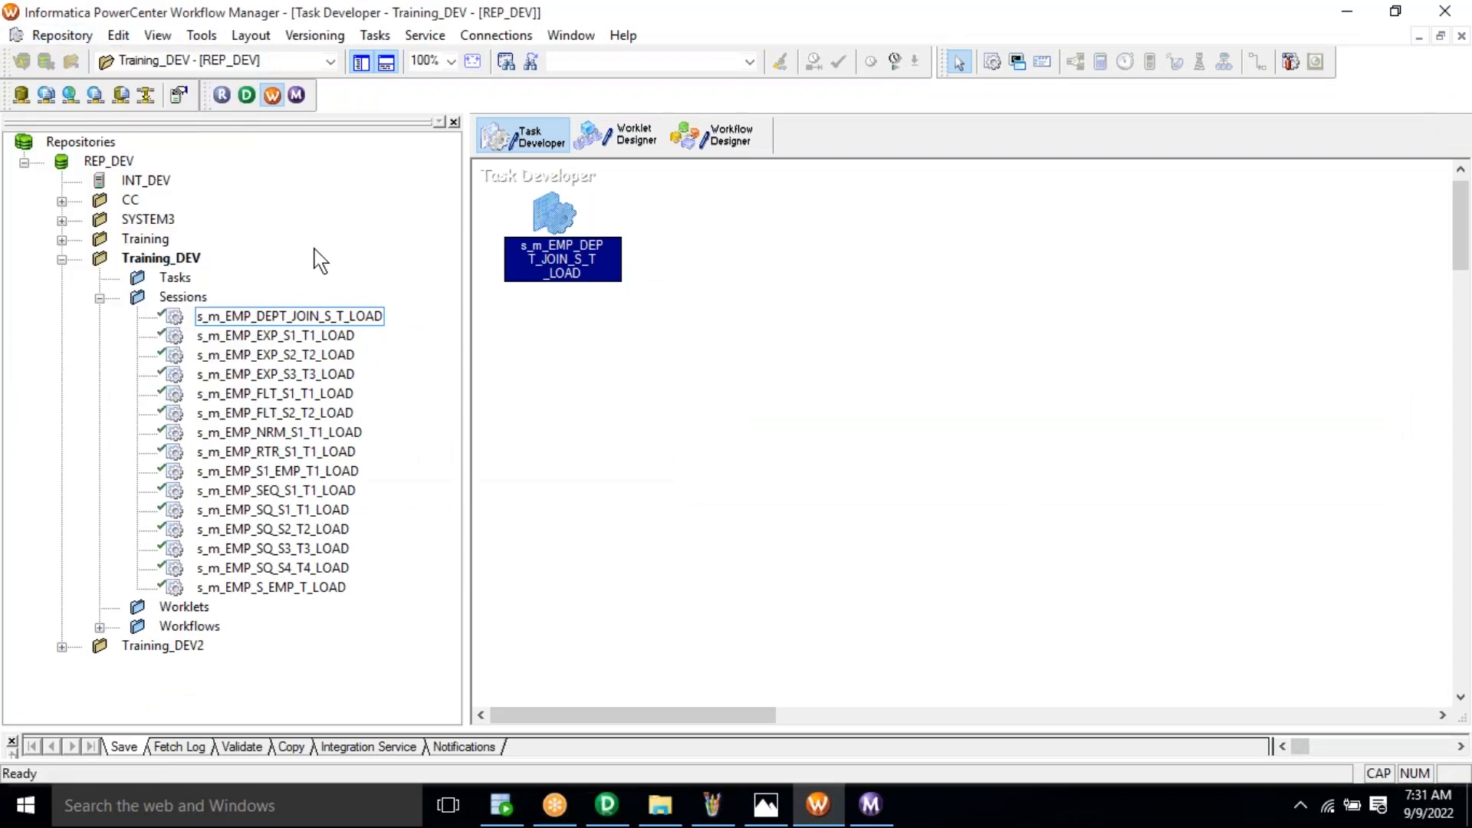
click(730, 149)
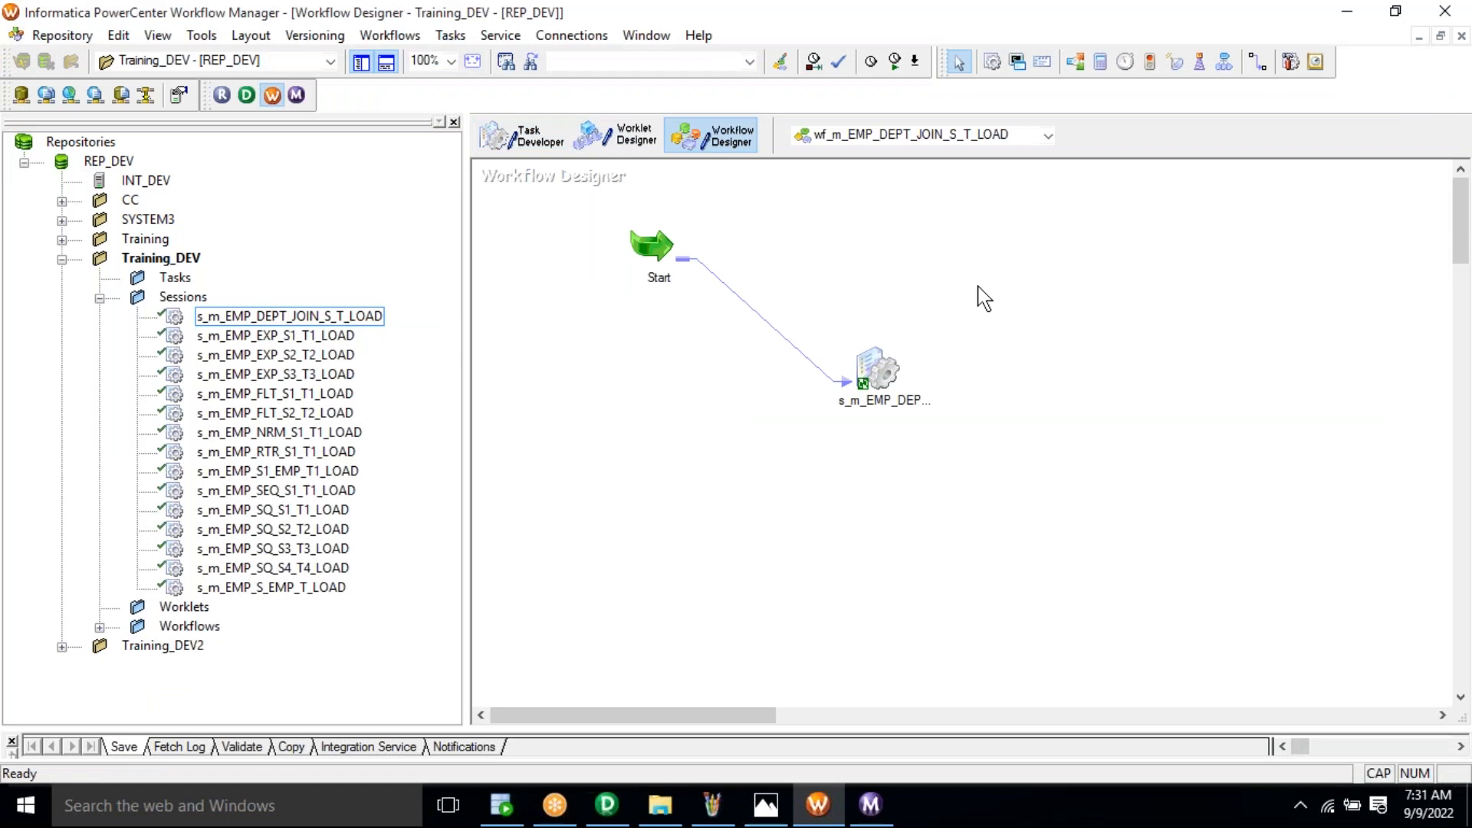
right_click(979, 286)
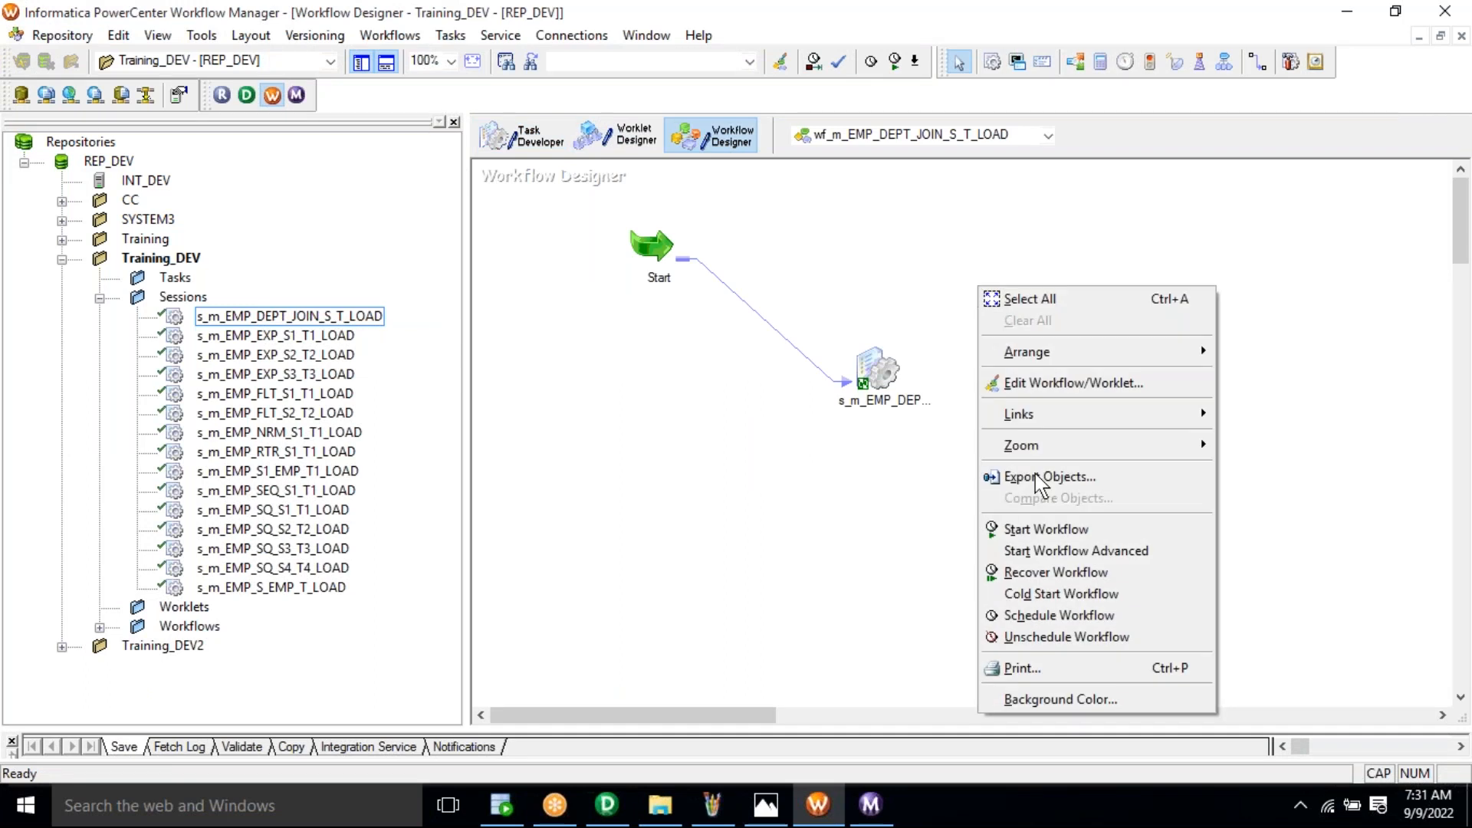
click(1037, 530)
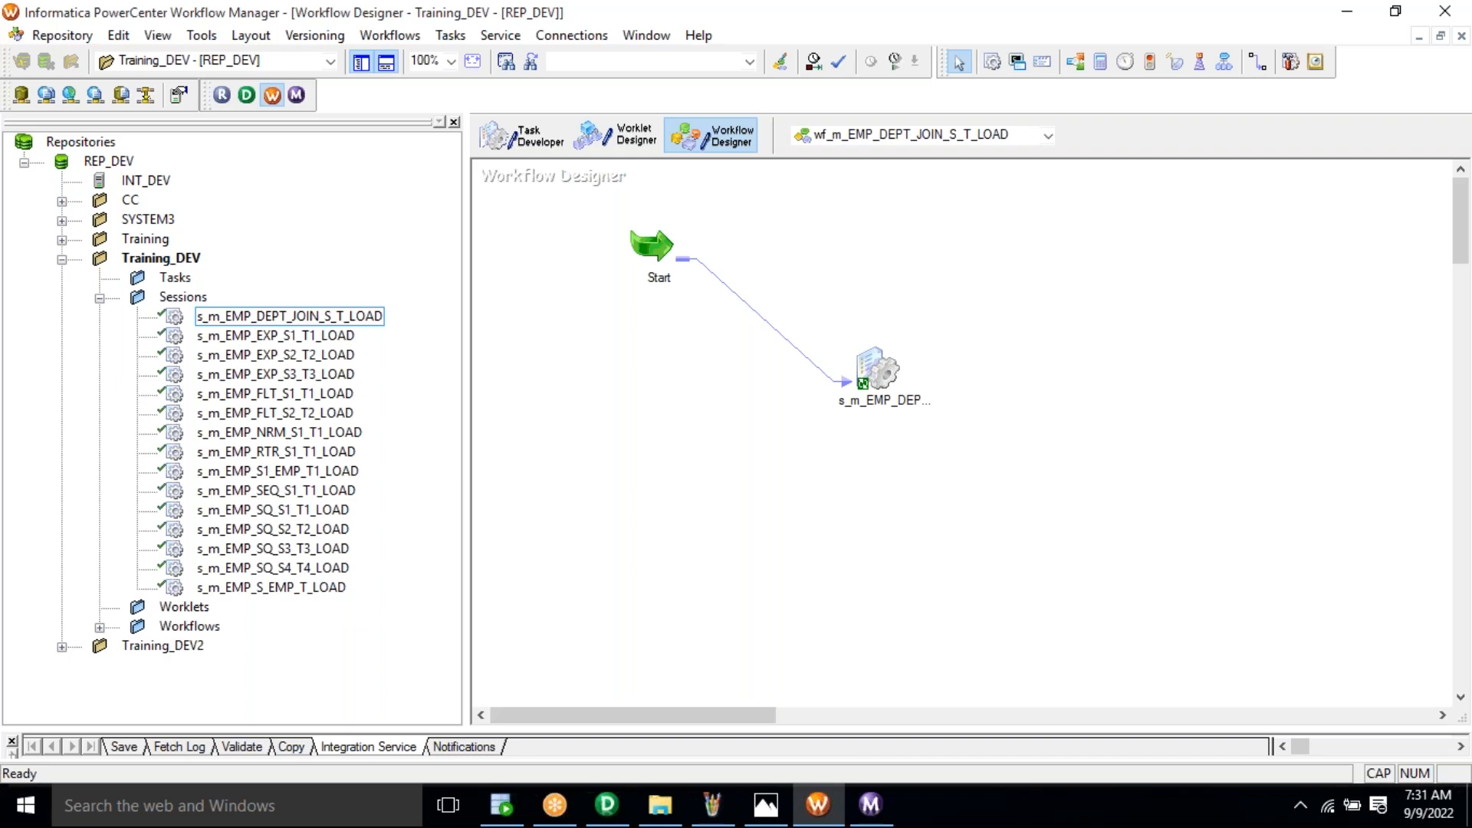
Step: Check the latest run's Source/Target Statistics in Workflow Monitor: 3 rows loaded into E_D_T
click(881, 805)
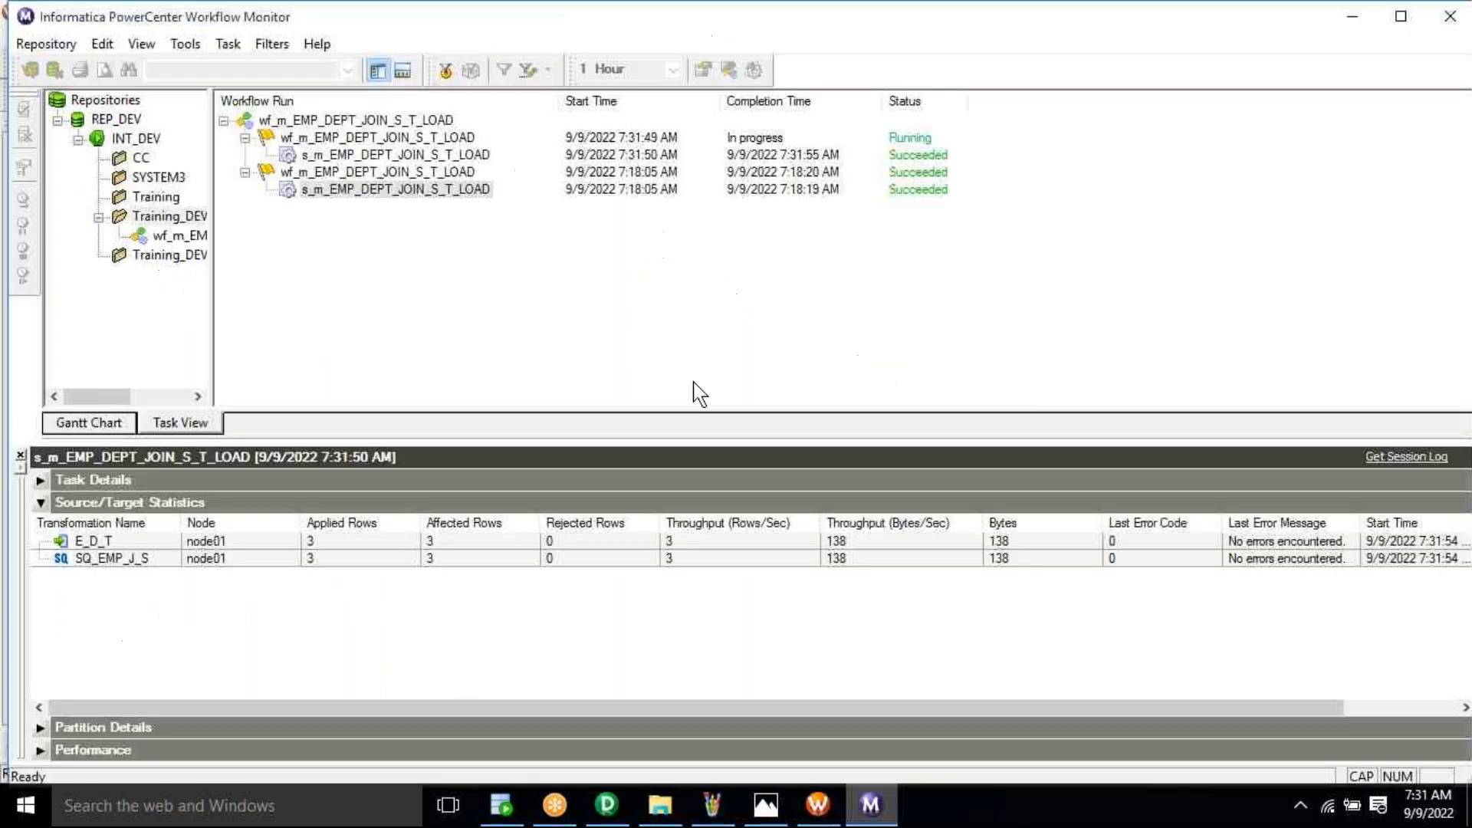
right_click(402, 154)
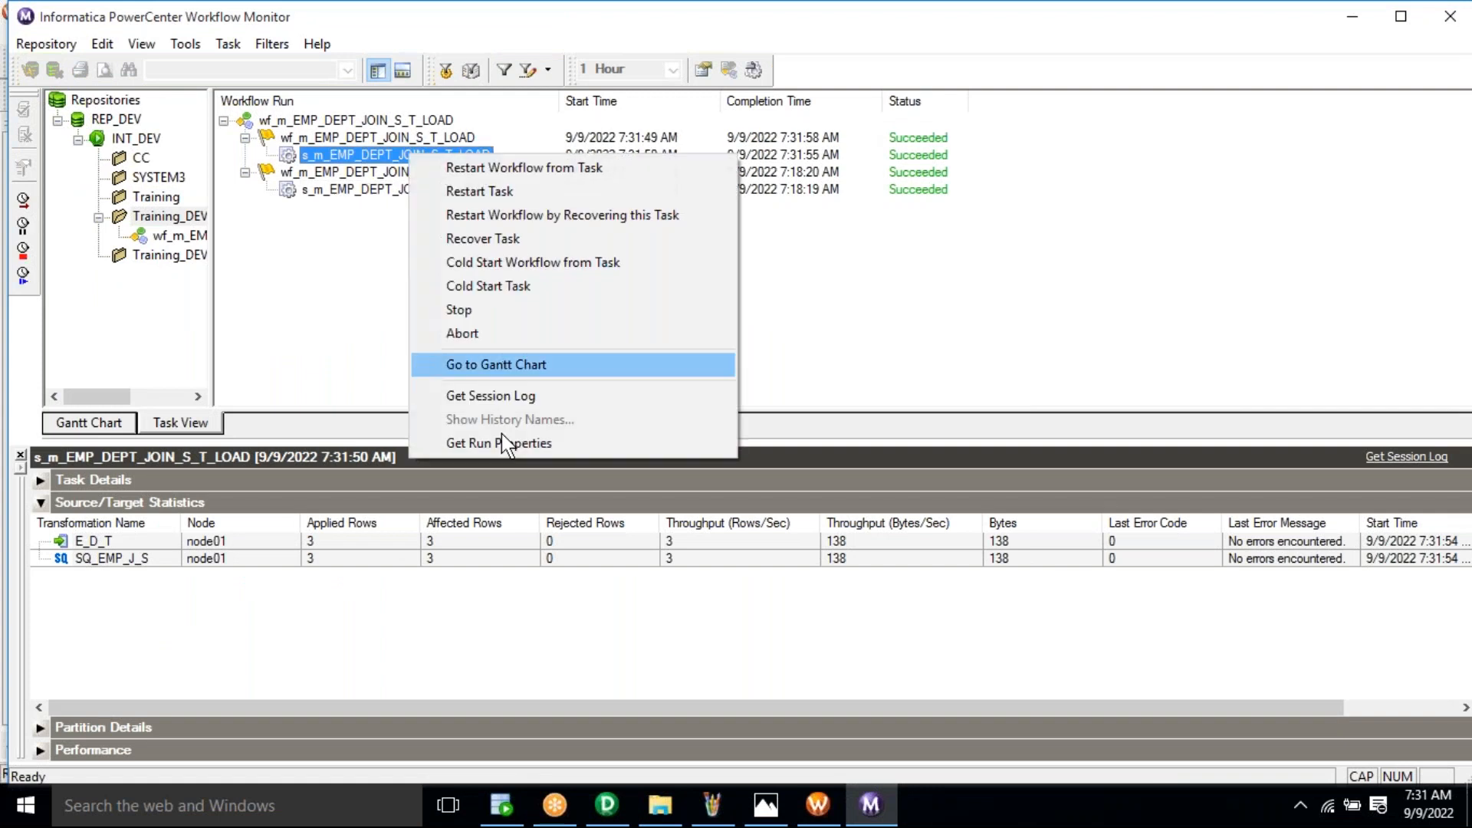
click(462, 452)
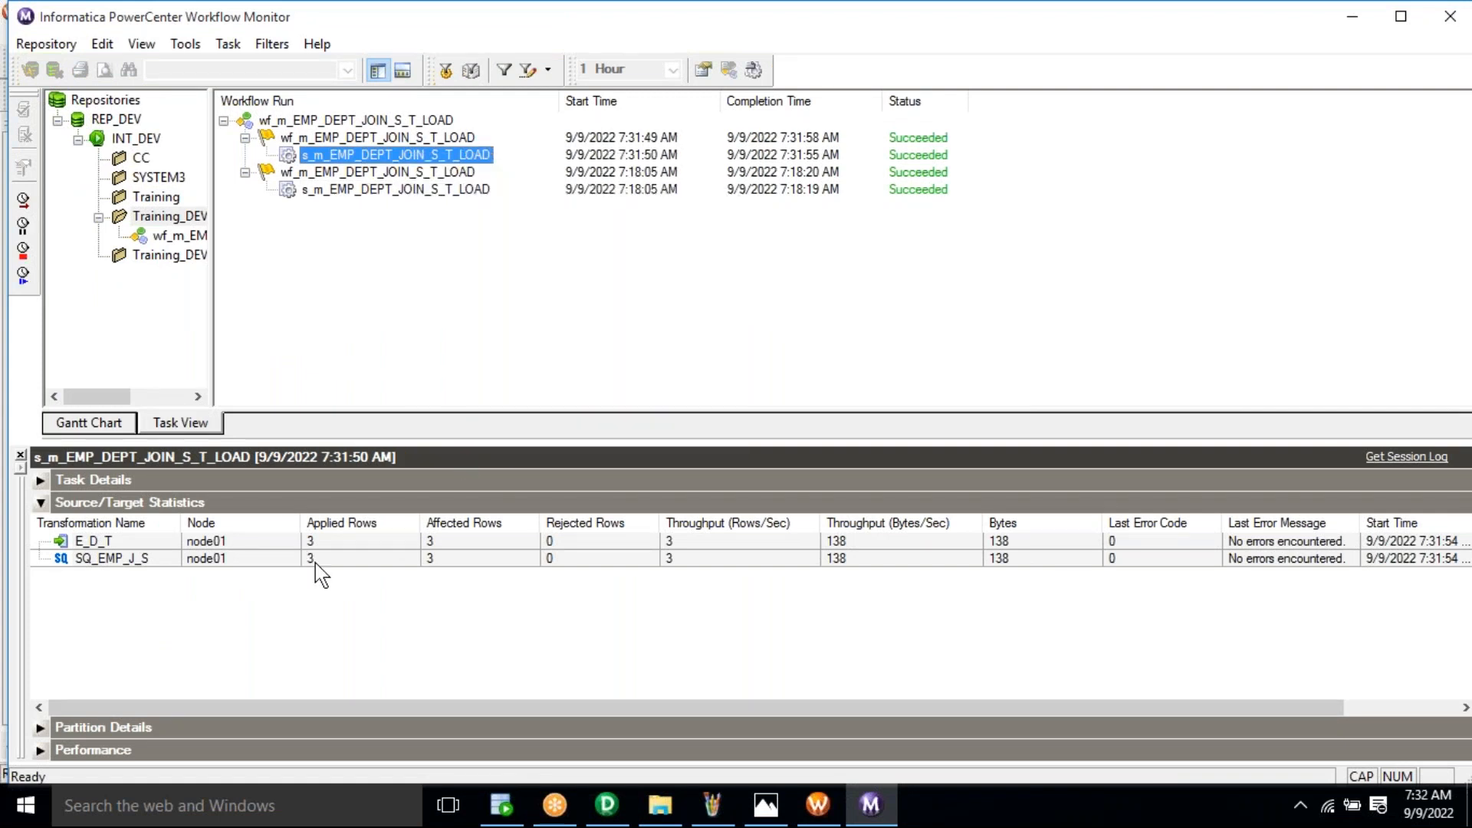
click(315, 559)
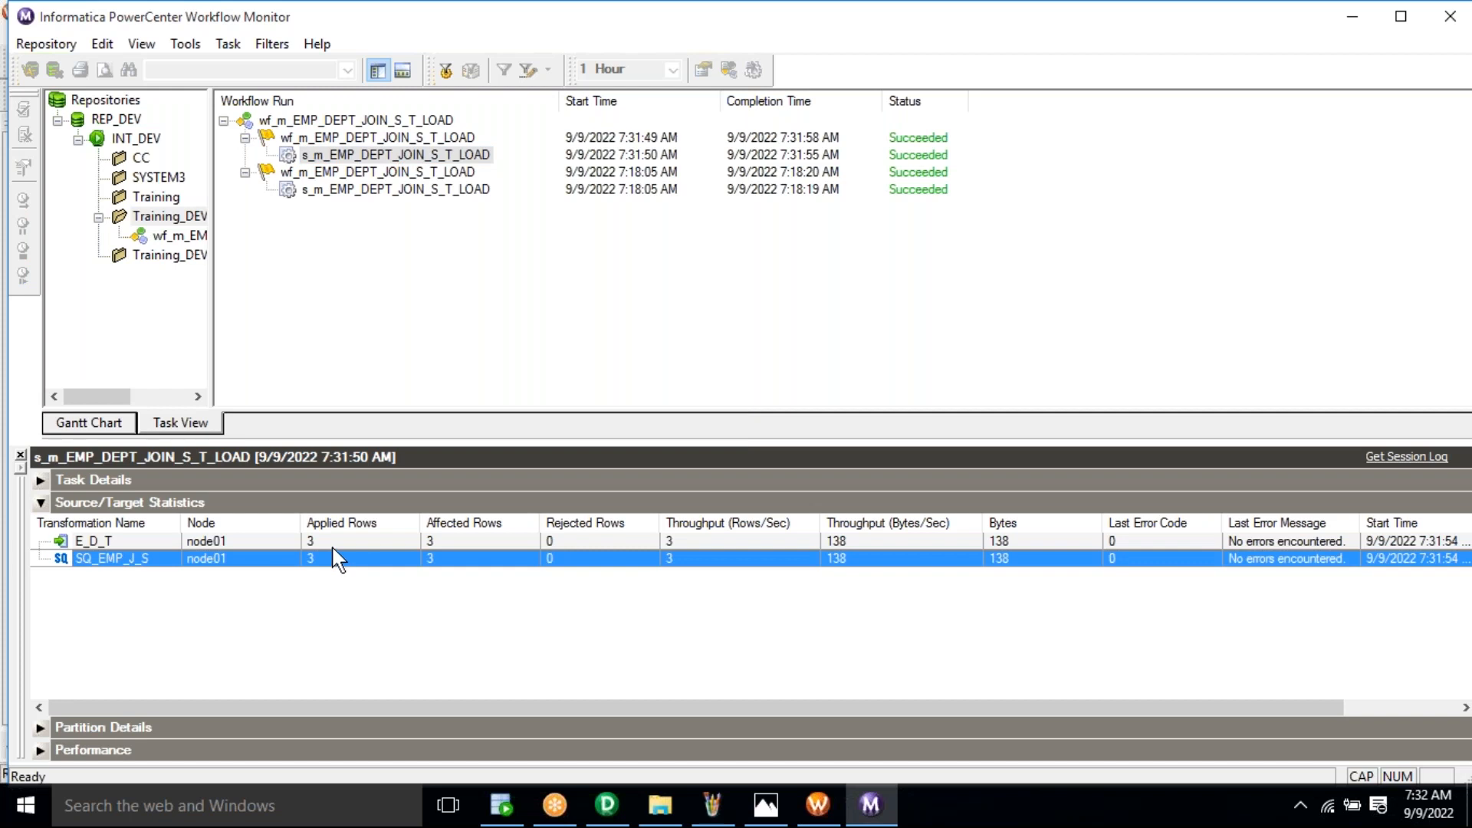
key(Up)
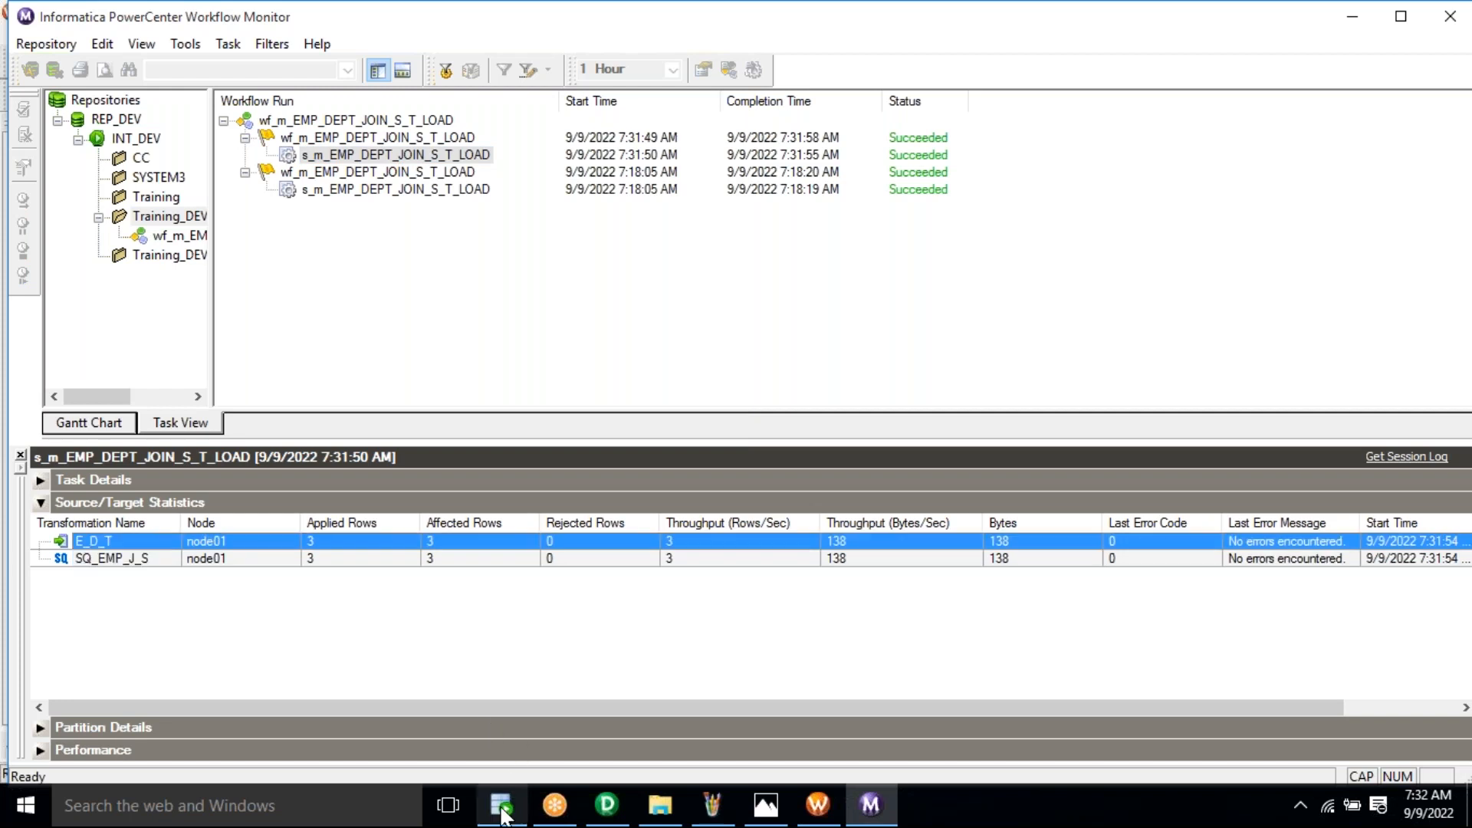
Step: Select the SELECT * FROM E_D_T statement in the SQL Developer worksheet
click(502, 807)
click(481, 238)
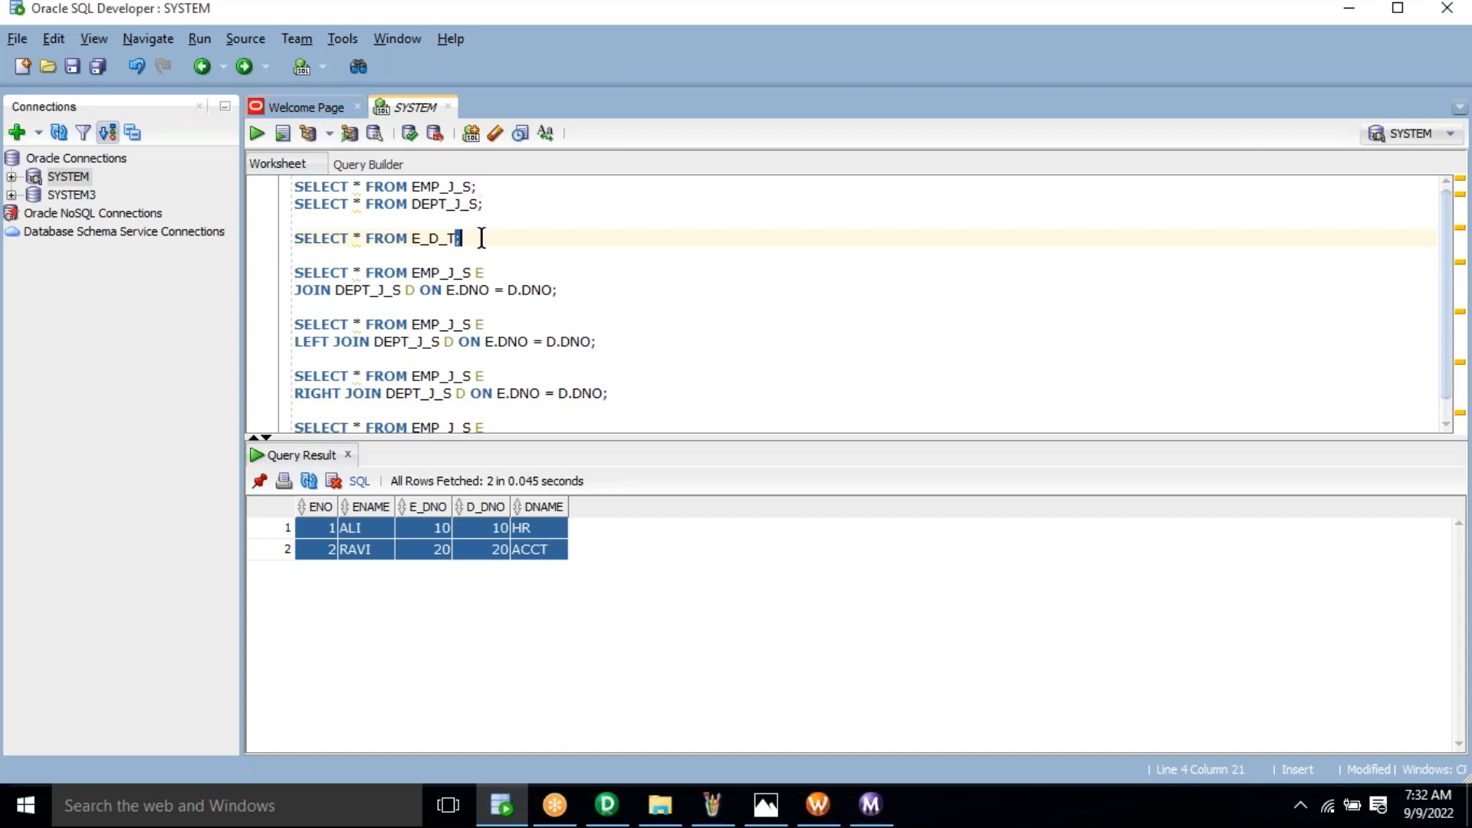
triple_click(482, 238)
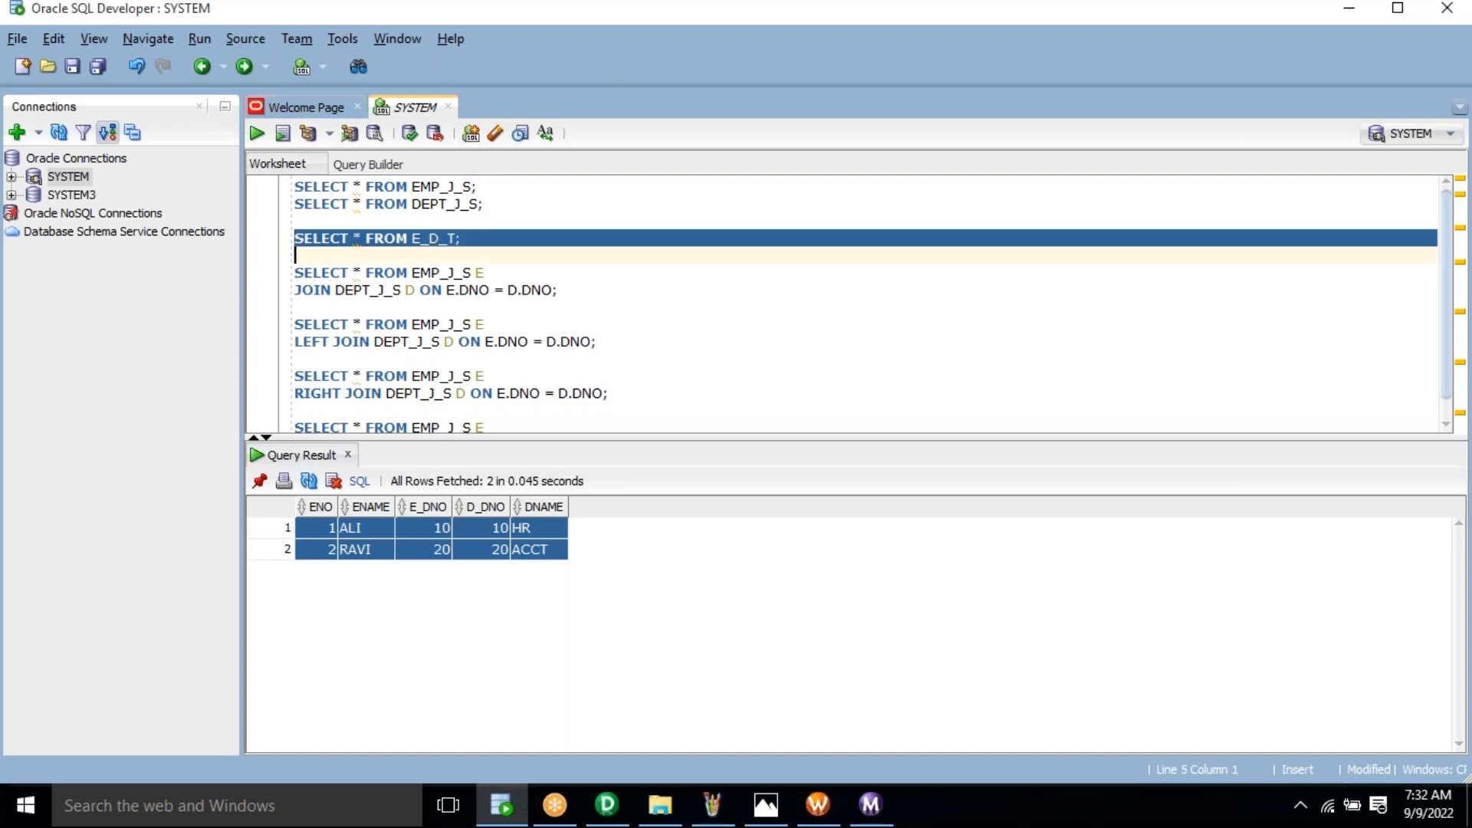
Step: Run SELECT * FROM E_D_T and review its three rows, including employee 30 with null department
key(ctrl+Return)
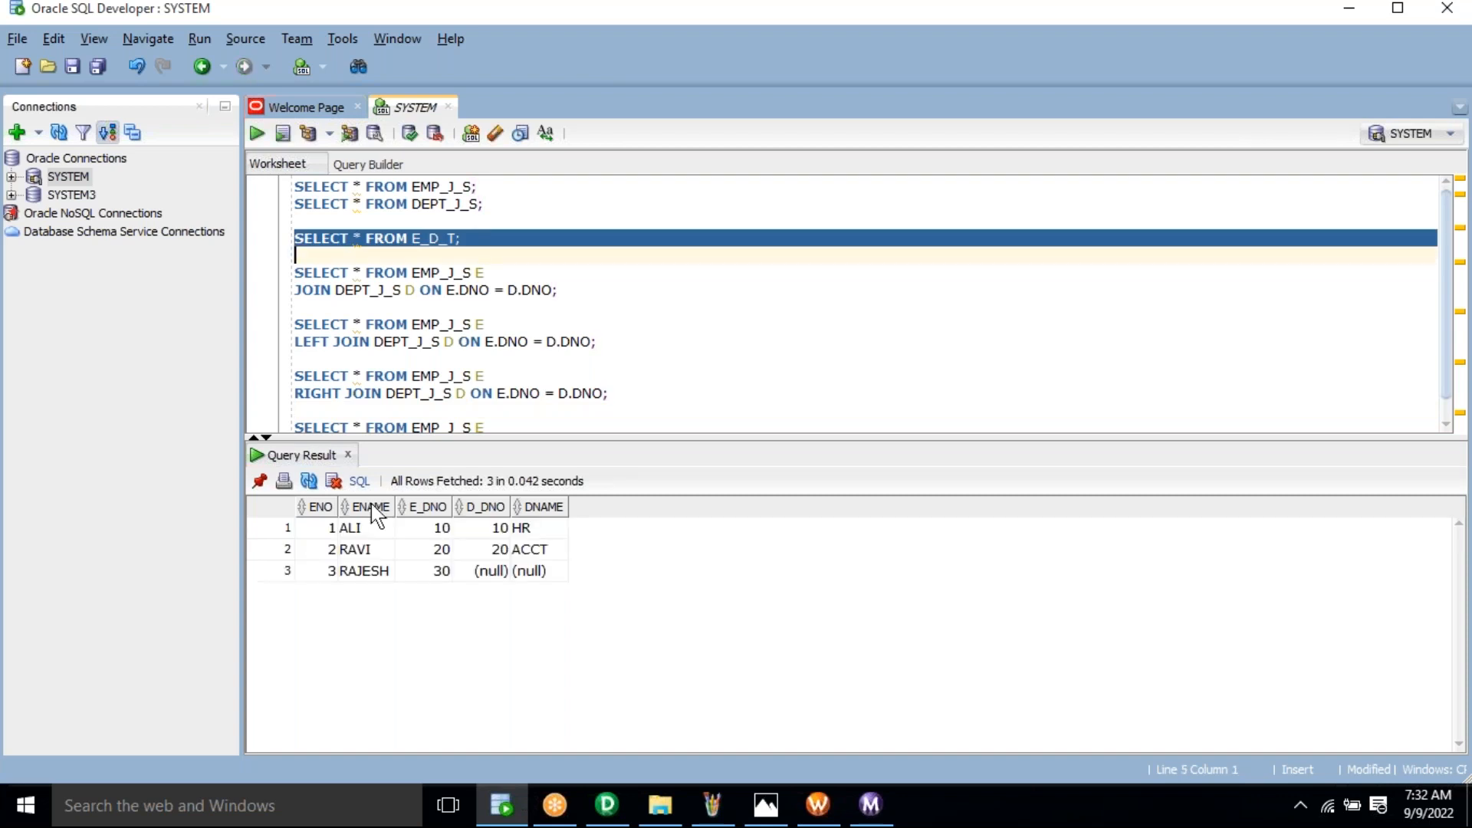
drag(336, 528, 431, 583)
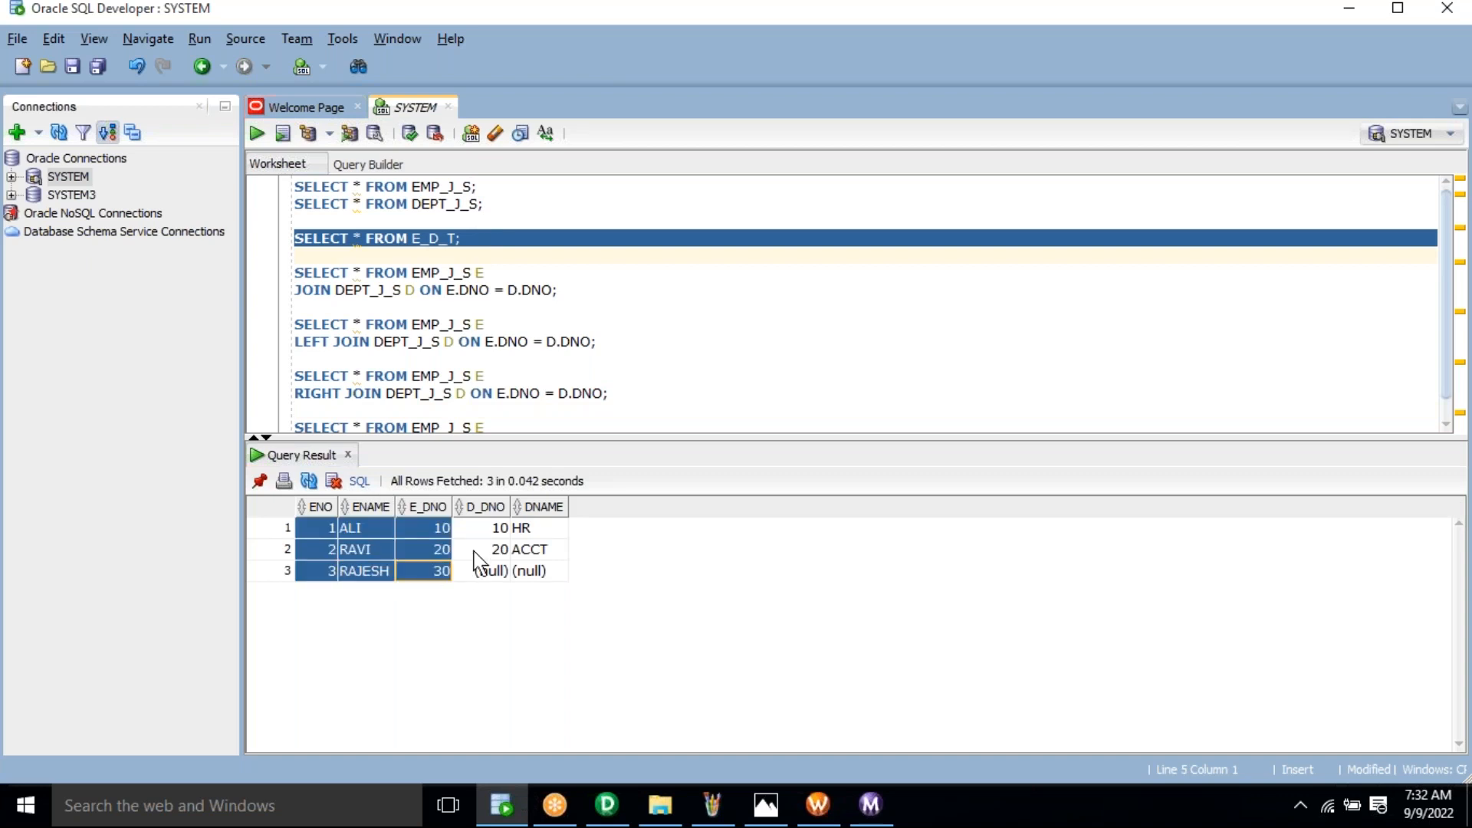
drag(482, 529, 567, 553)
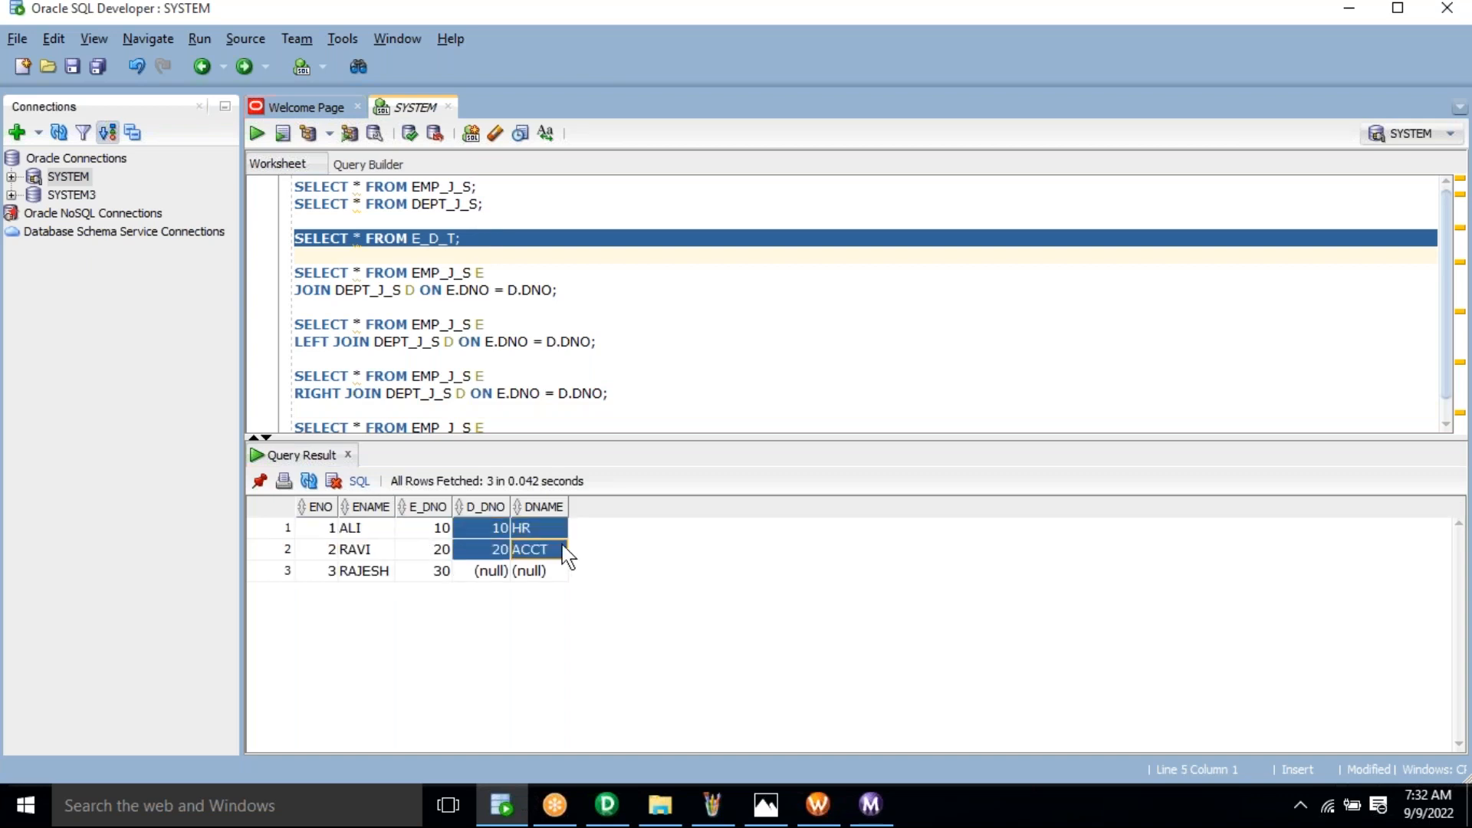
click(467, 342)
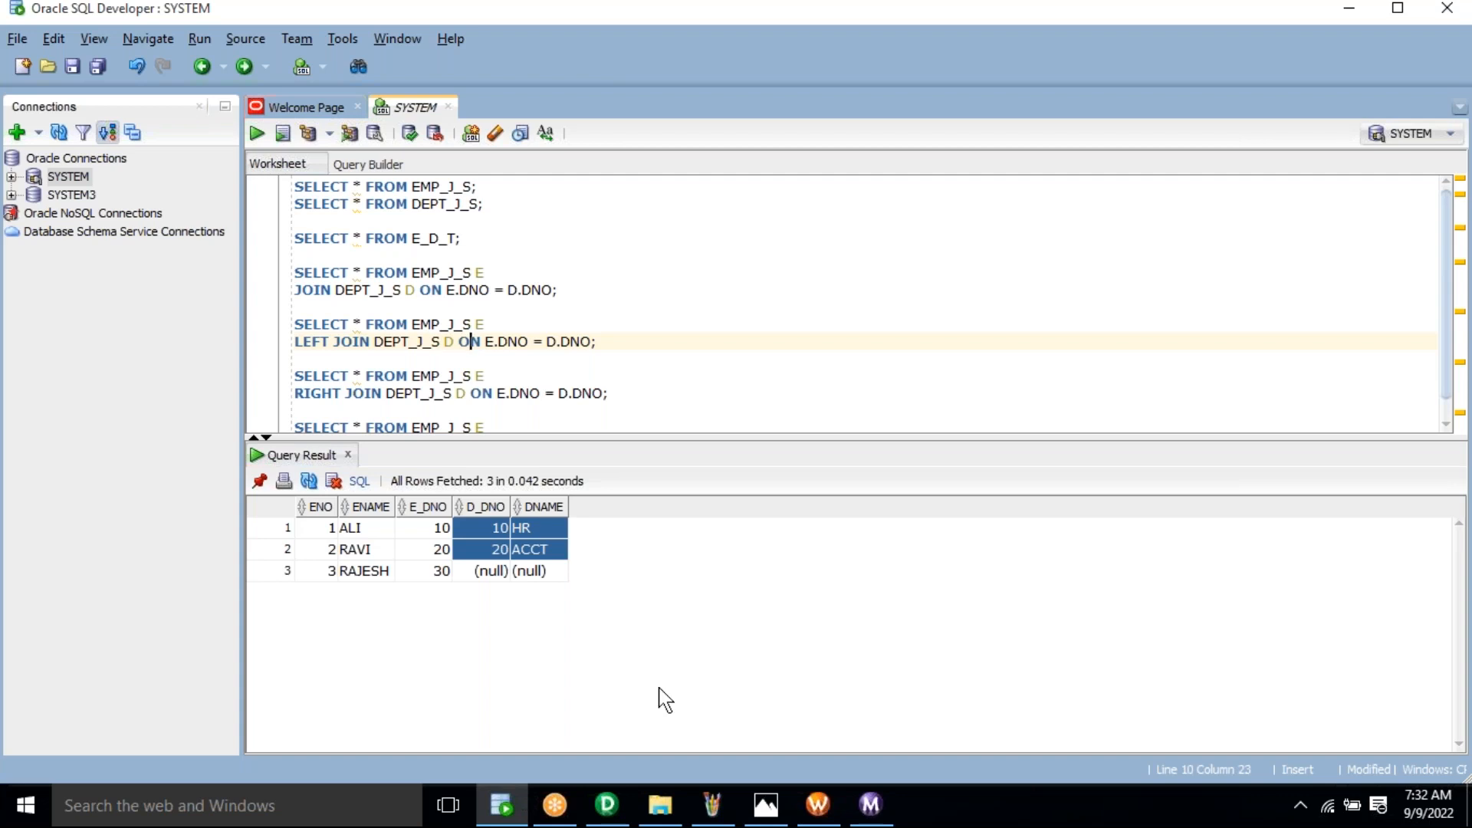
Step: Open the SQL query editor of the SQ_EMP_J_S Source Qualifier in Designer
click(606, 812)
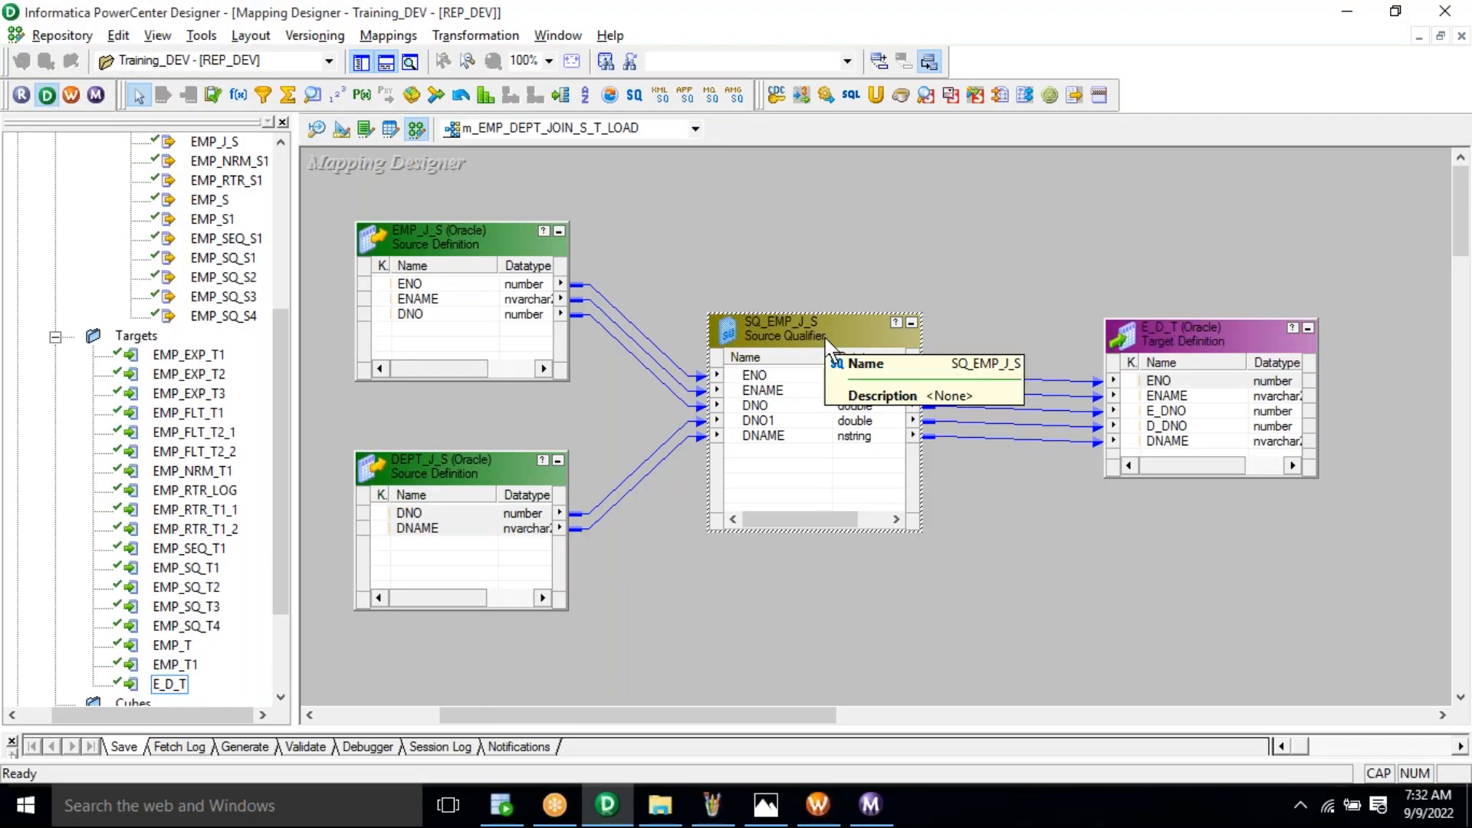
right_click(795, 327)
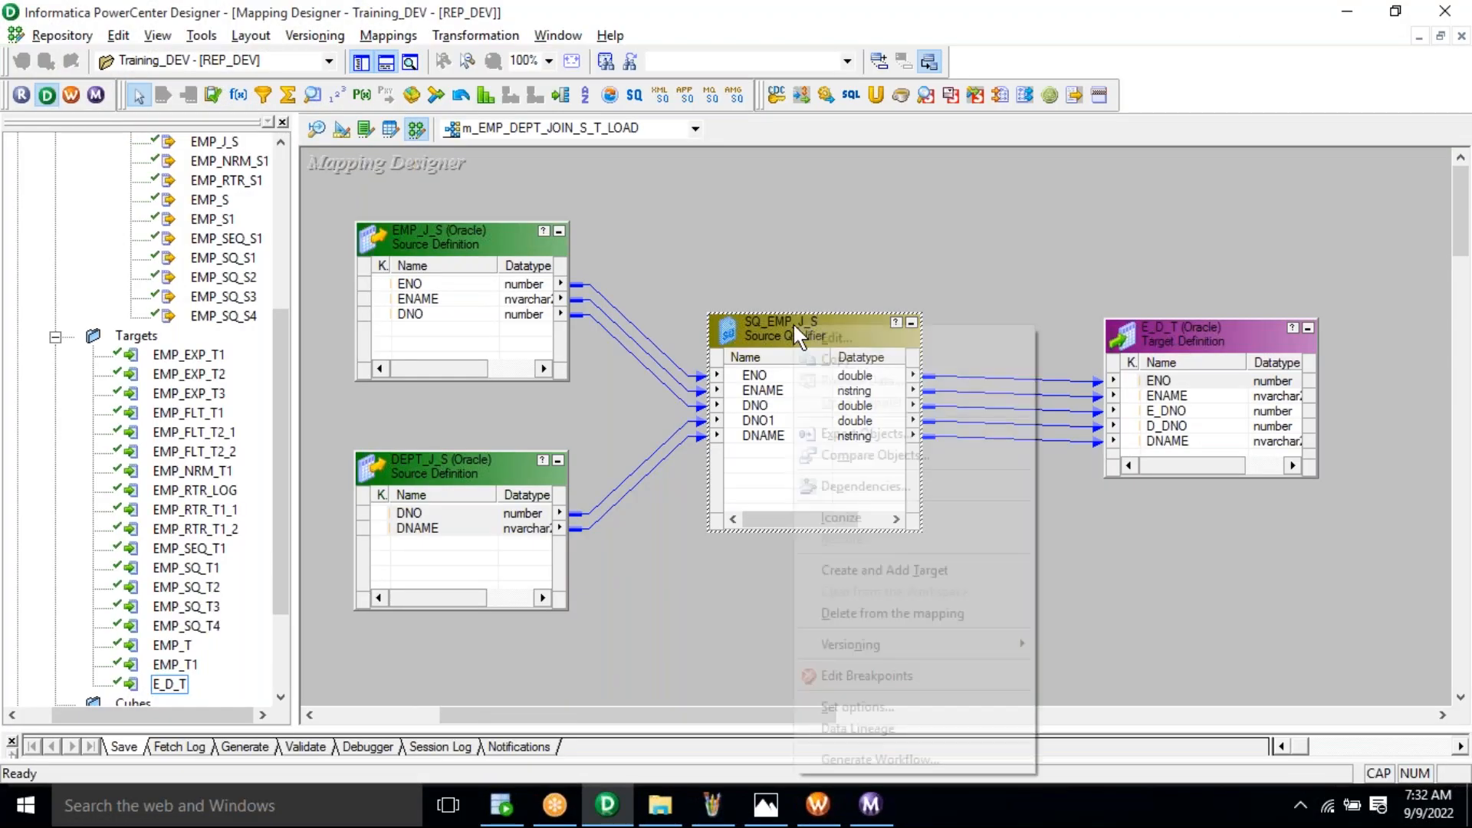
click(836, 346)
click(276, 133)
click(933, 229)
Step: Change the query's LEFT JOIN to RIGHT JOIN, validate it and keep the changes
double_click(479, 445)
text(RIGHT JOIN DEPT_J_S D ON E.DNO = D.DNO)
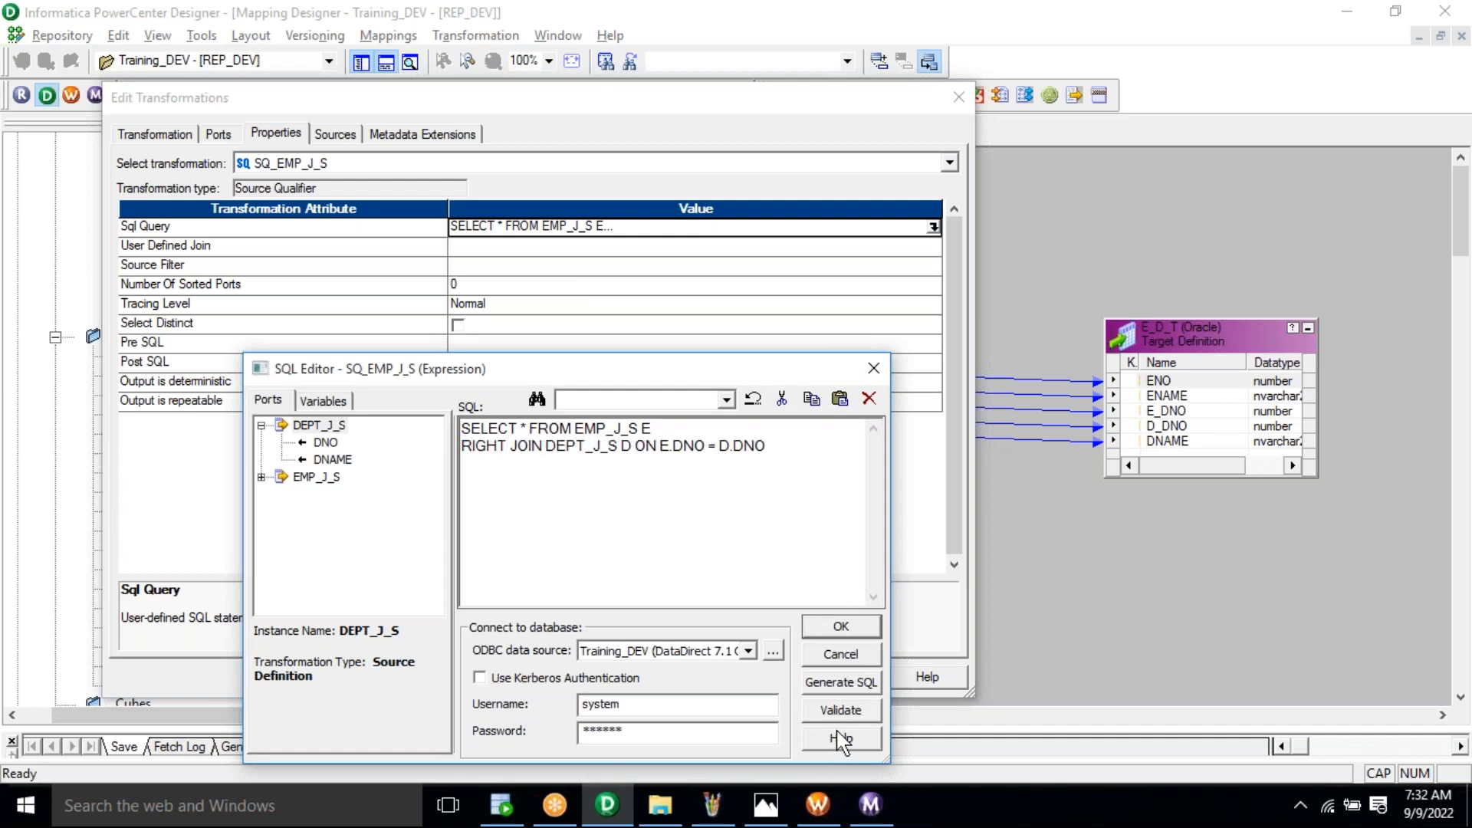
click(834, 710)
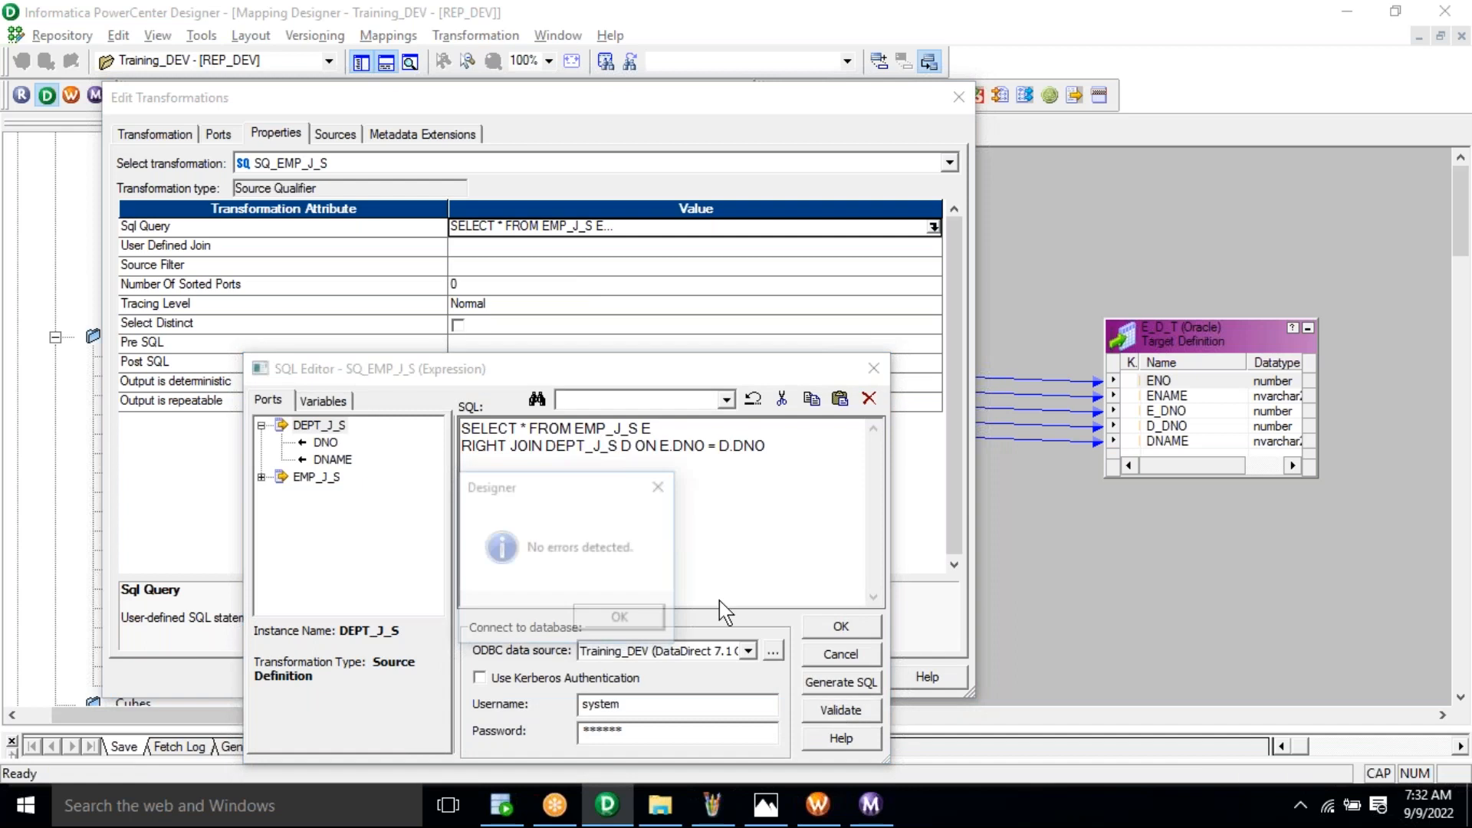
key(Return)
click(842, 627)
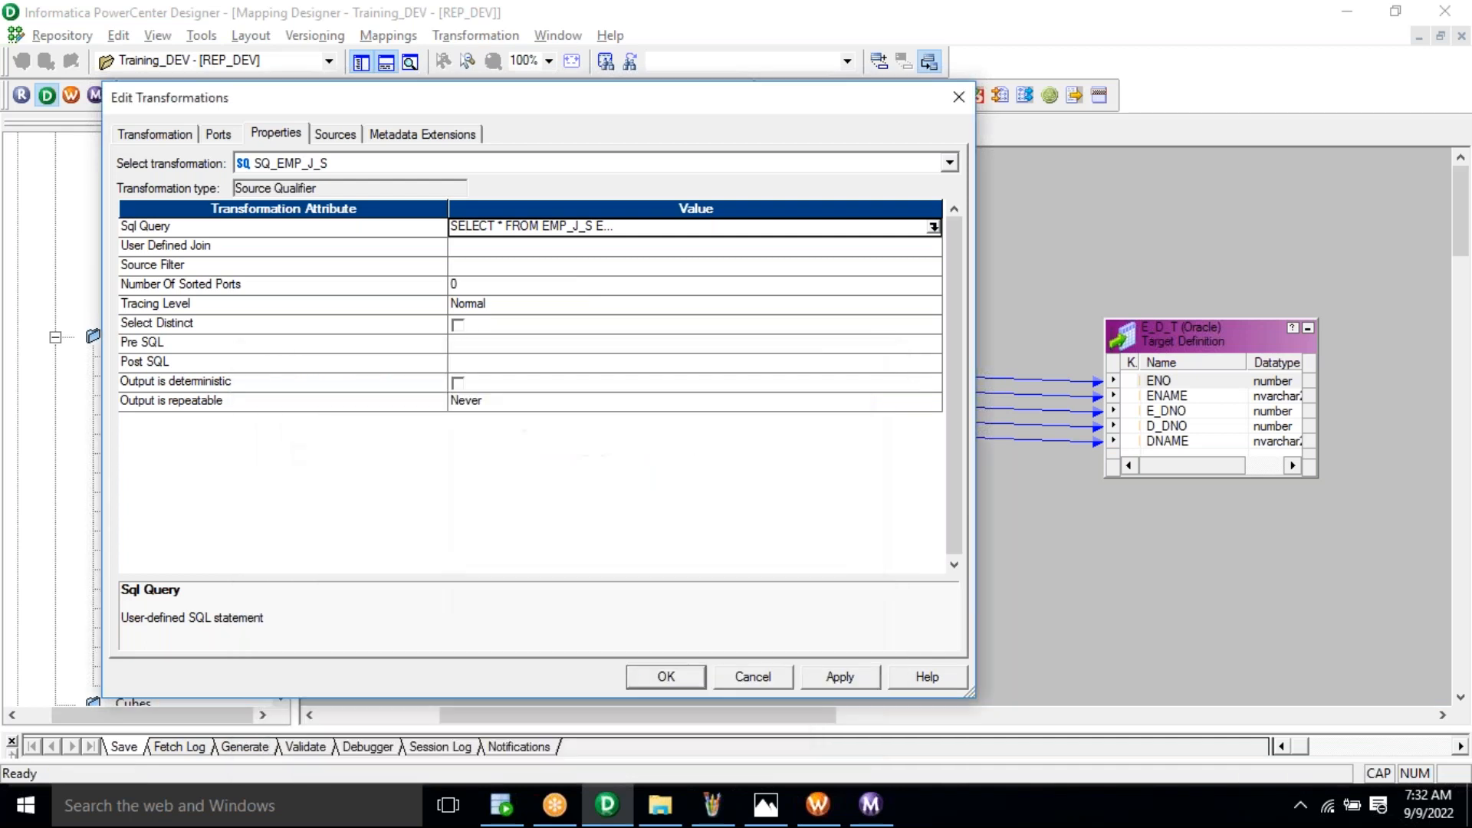
click(667, 677)
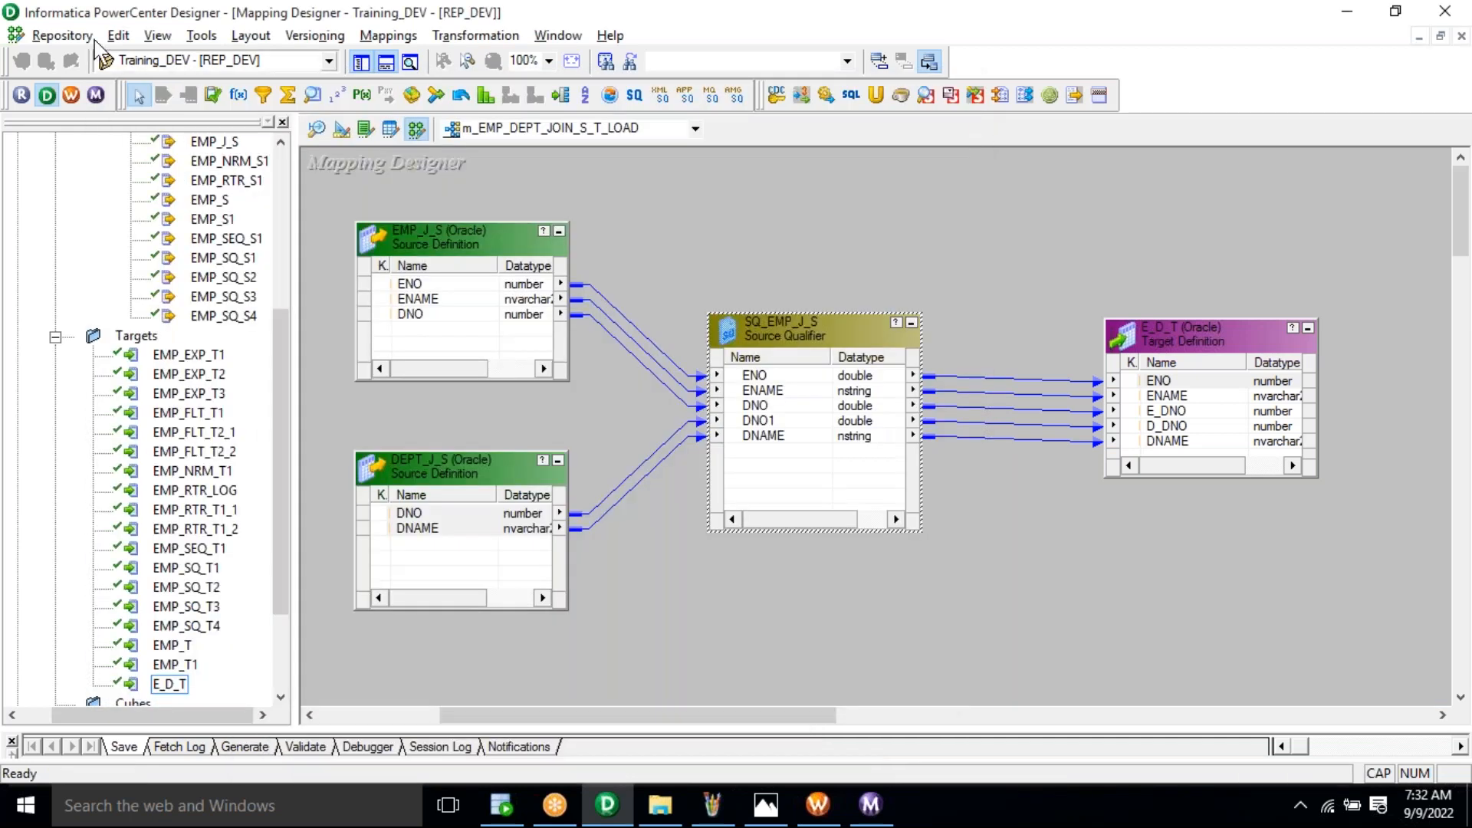
Step: Save the m_EMP_DEPT_JOIN_S_T_LOAD mapping to the repository
click(60, 35)
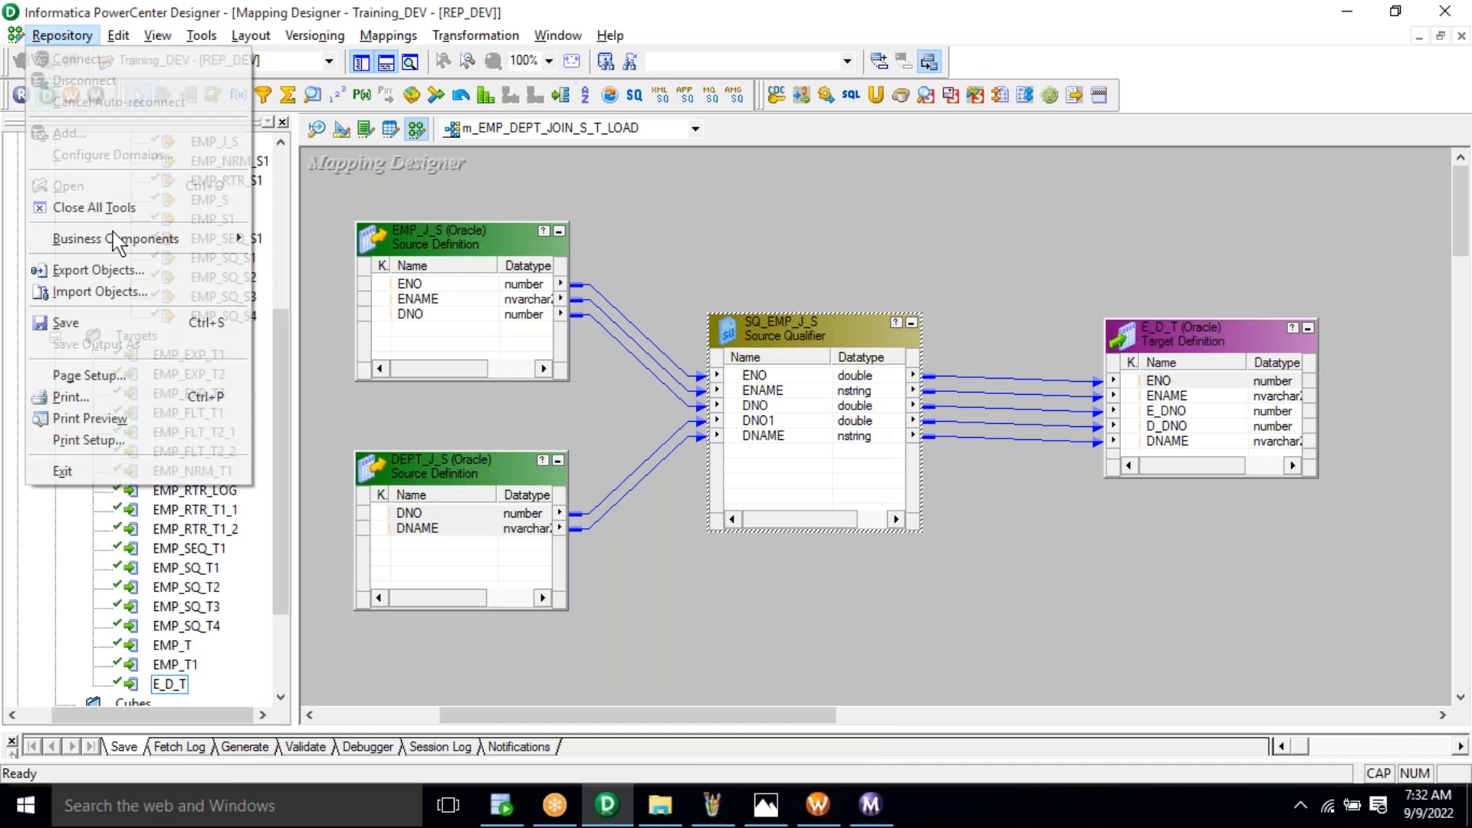
click(100, 335)
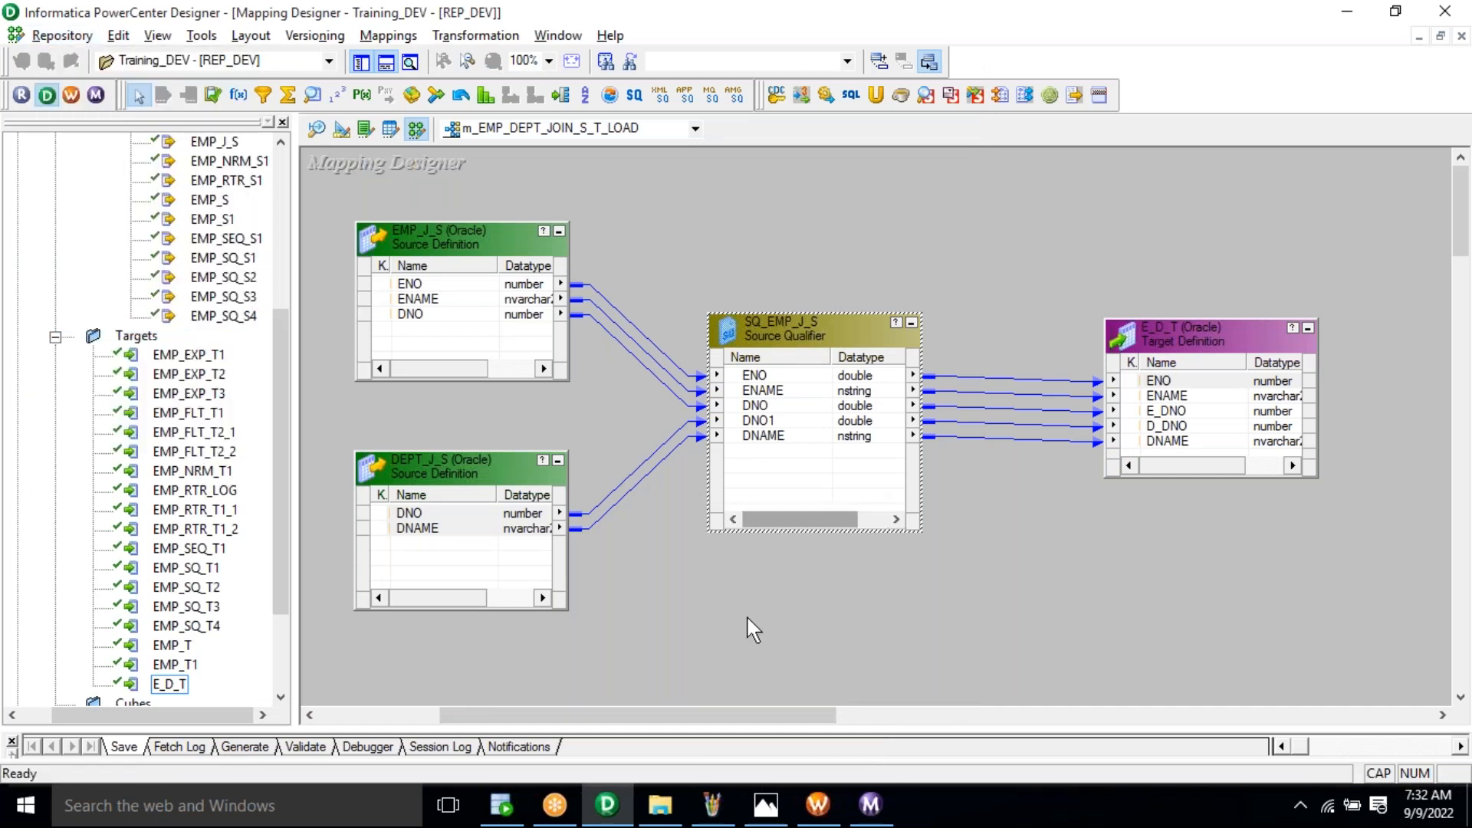
click(818, 804)
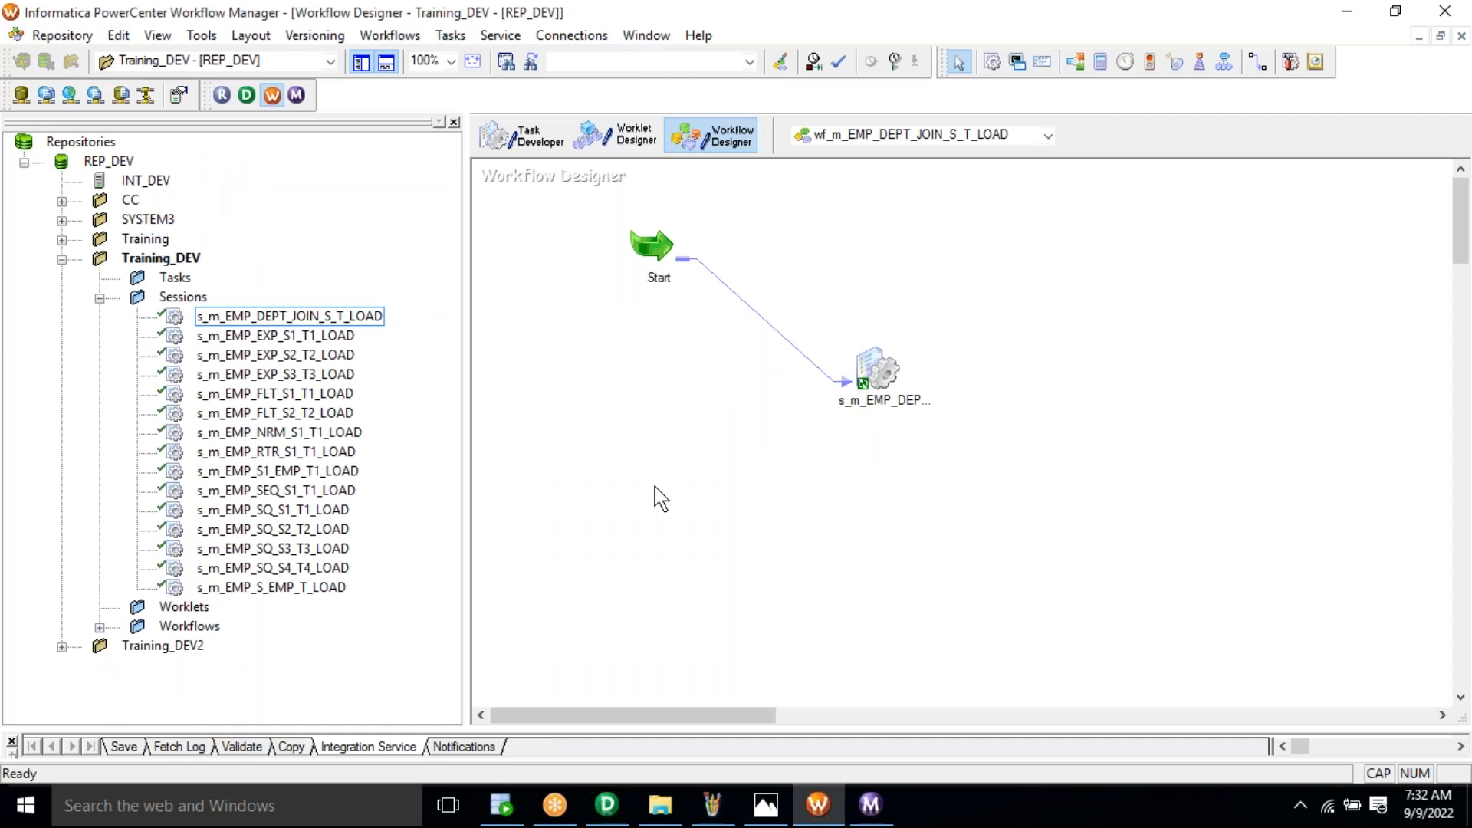
Step: Refresh the s_m_EMP_DEPT_JOIN_S_T_LOAD session against the updated mapping and save the repository
click(529, 137)
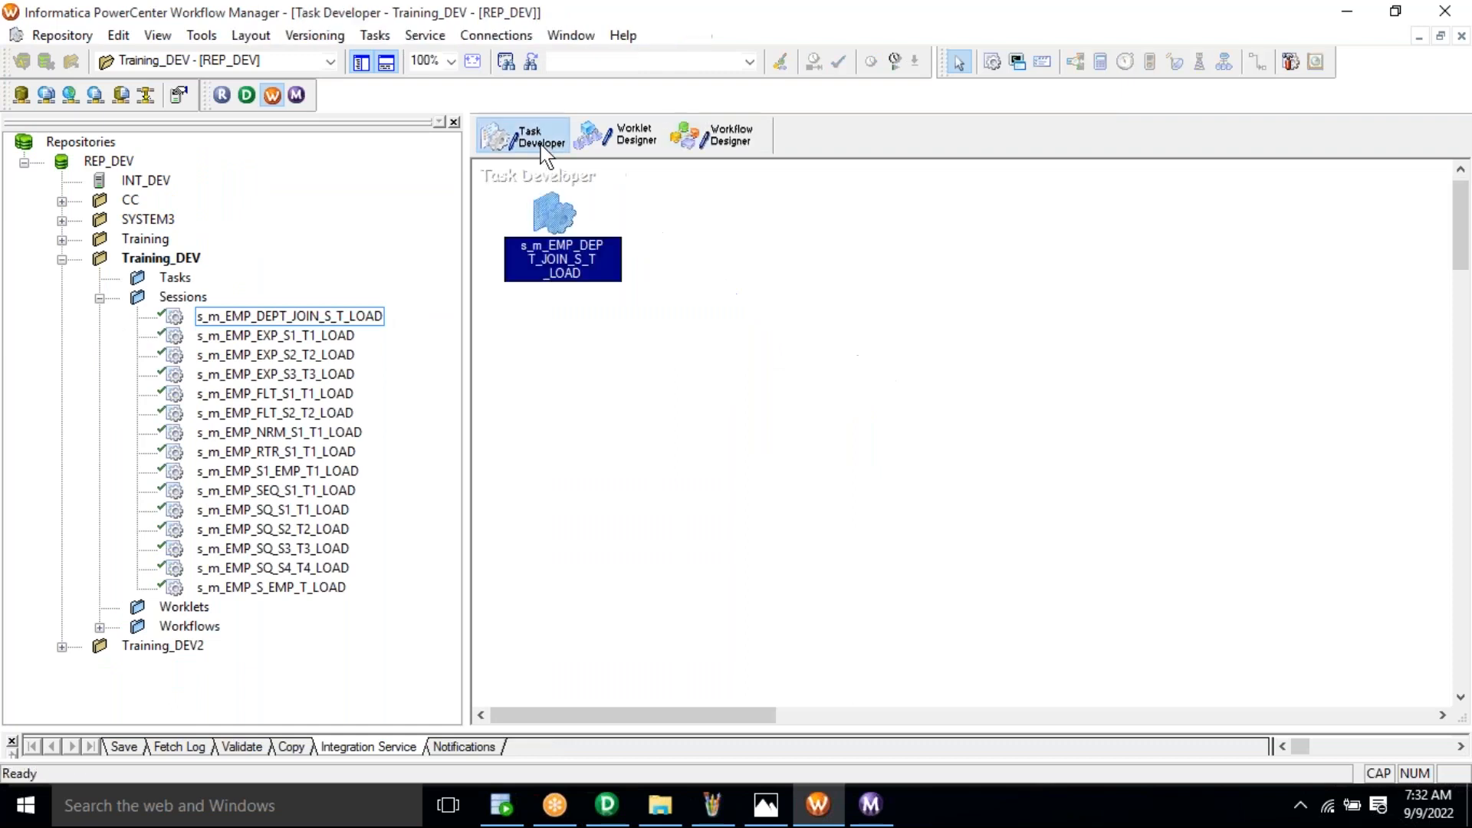
right_click(542, 201)
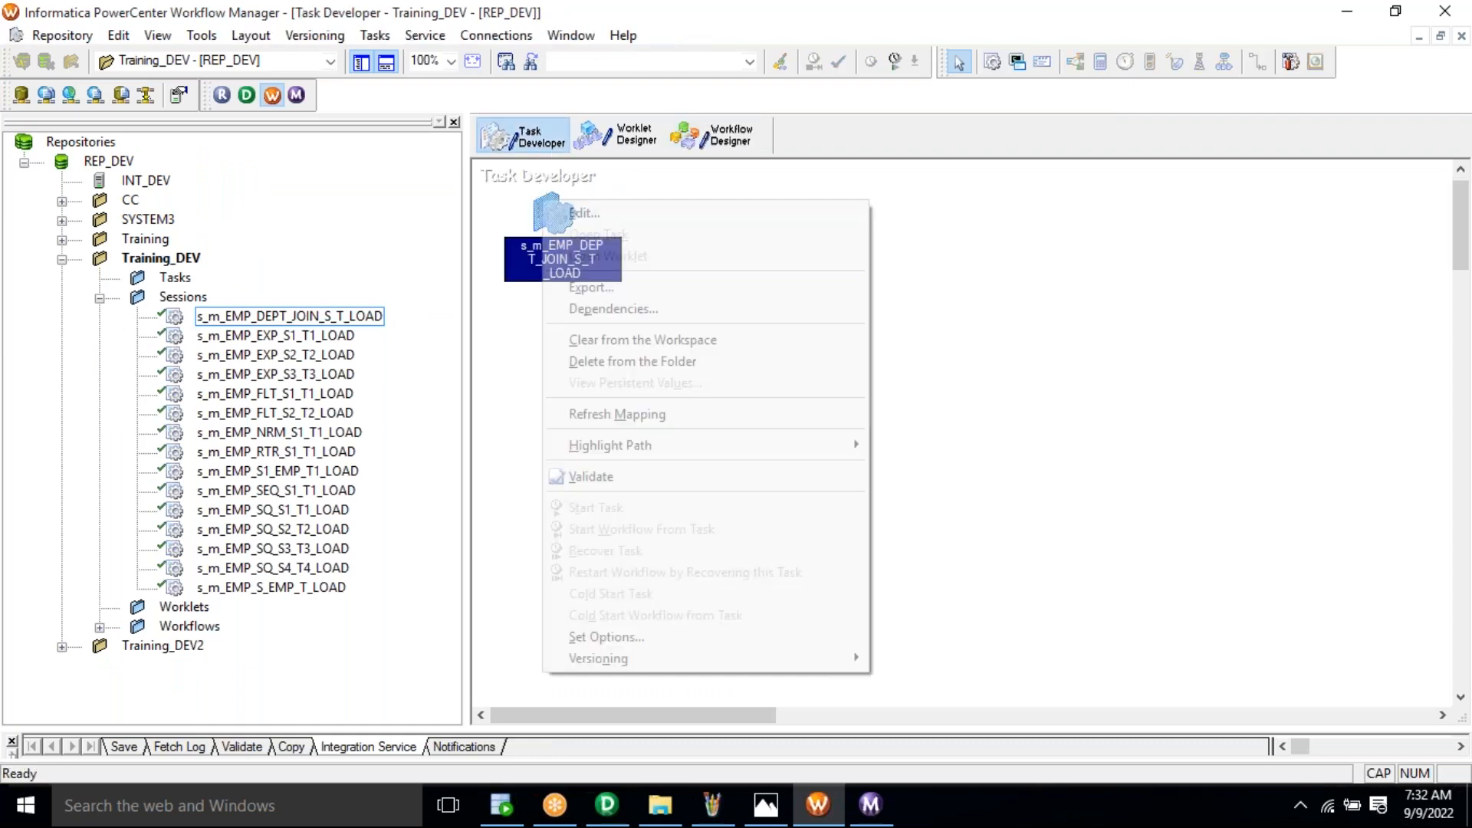
click(631, 417)
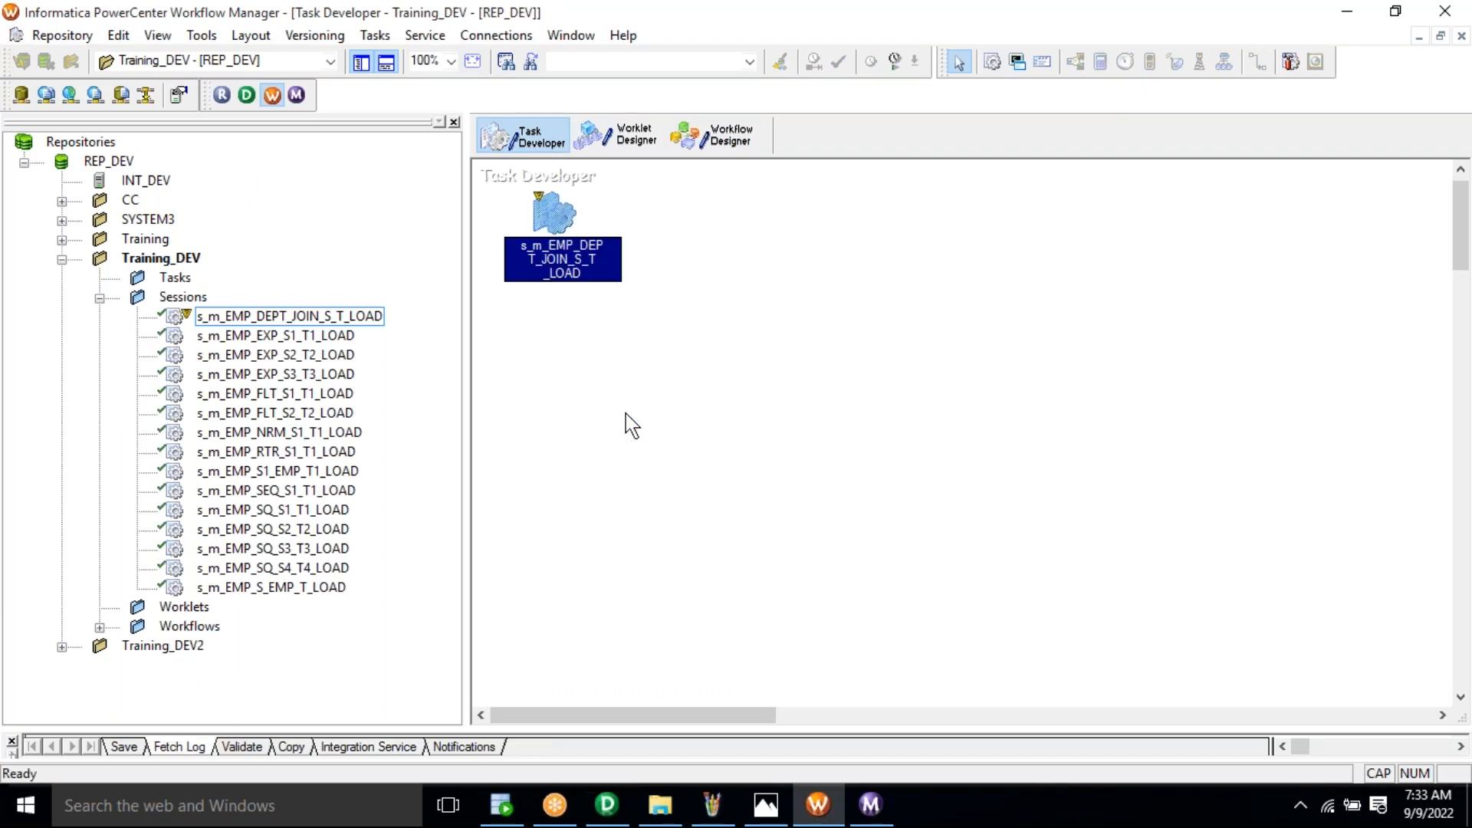
click(61, 36)
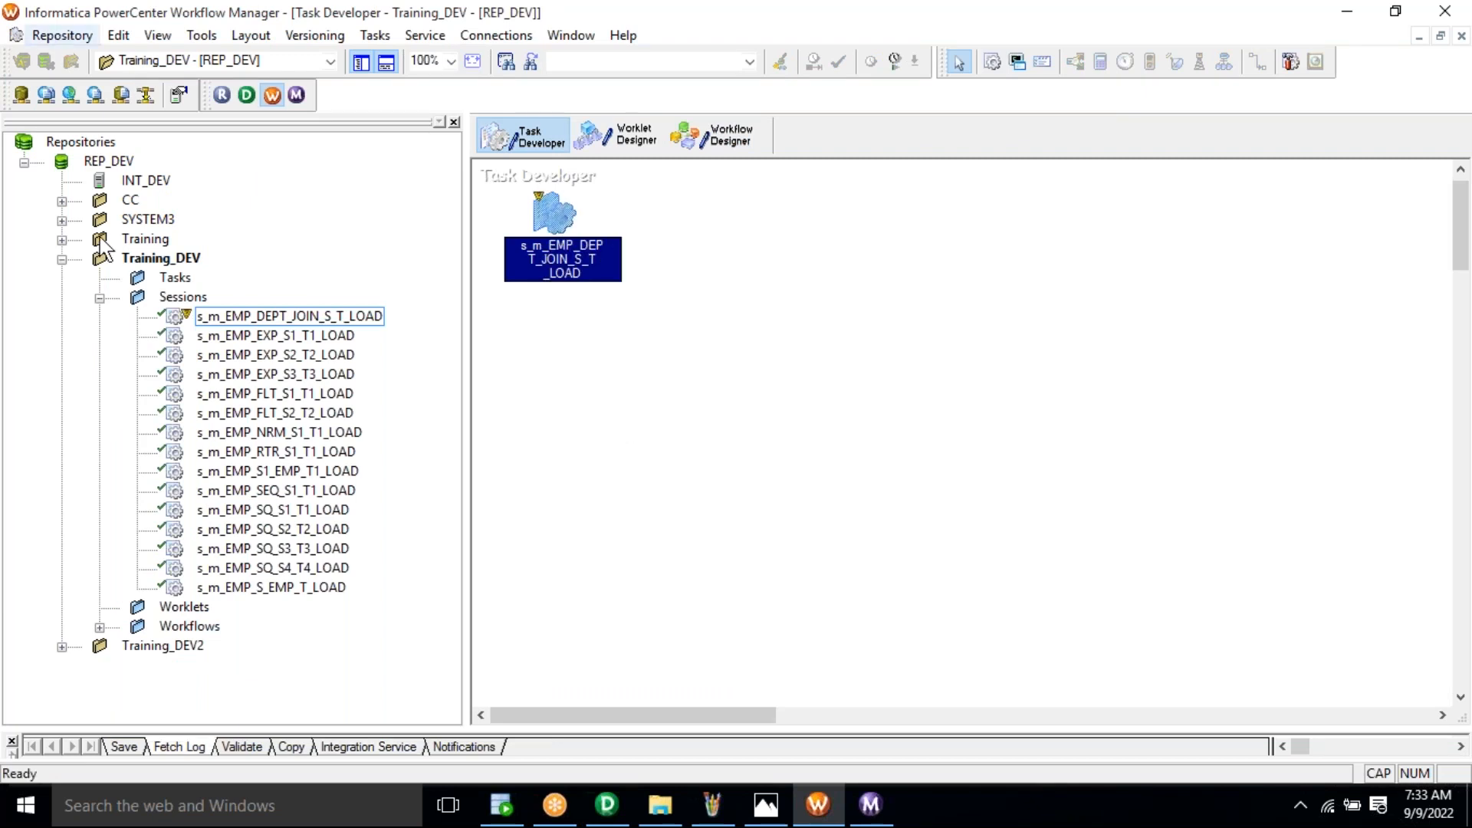
click(98, 292)
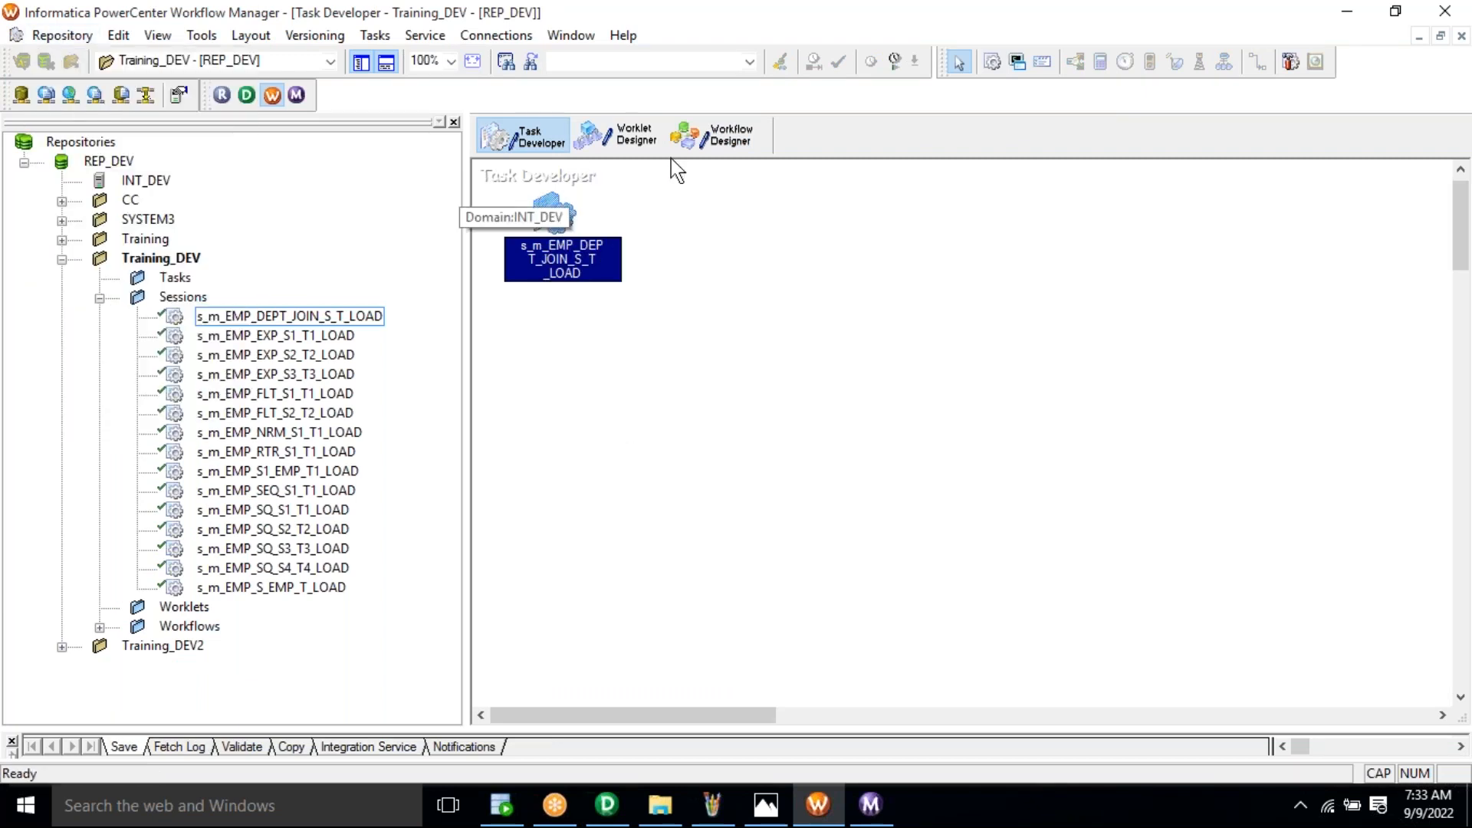
Step: Start wf_m_EMP_DEPT_JOIN_S_T_LOAD and select its running session in Workflow Monitor
click(728, 138)
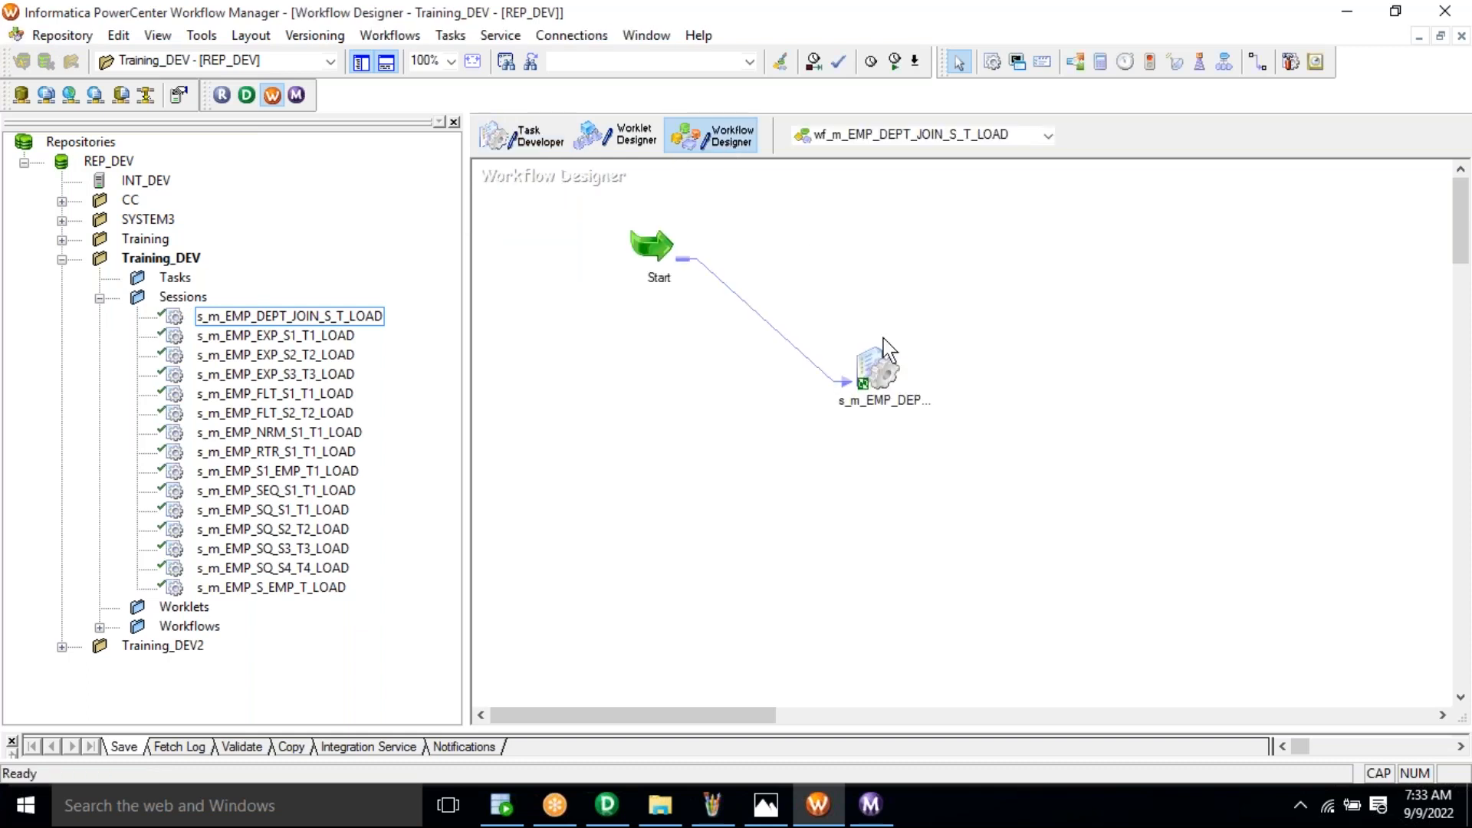
right_click(1025, 330)
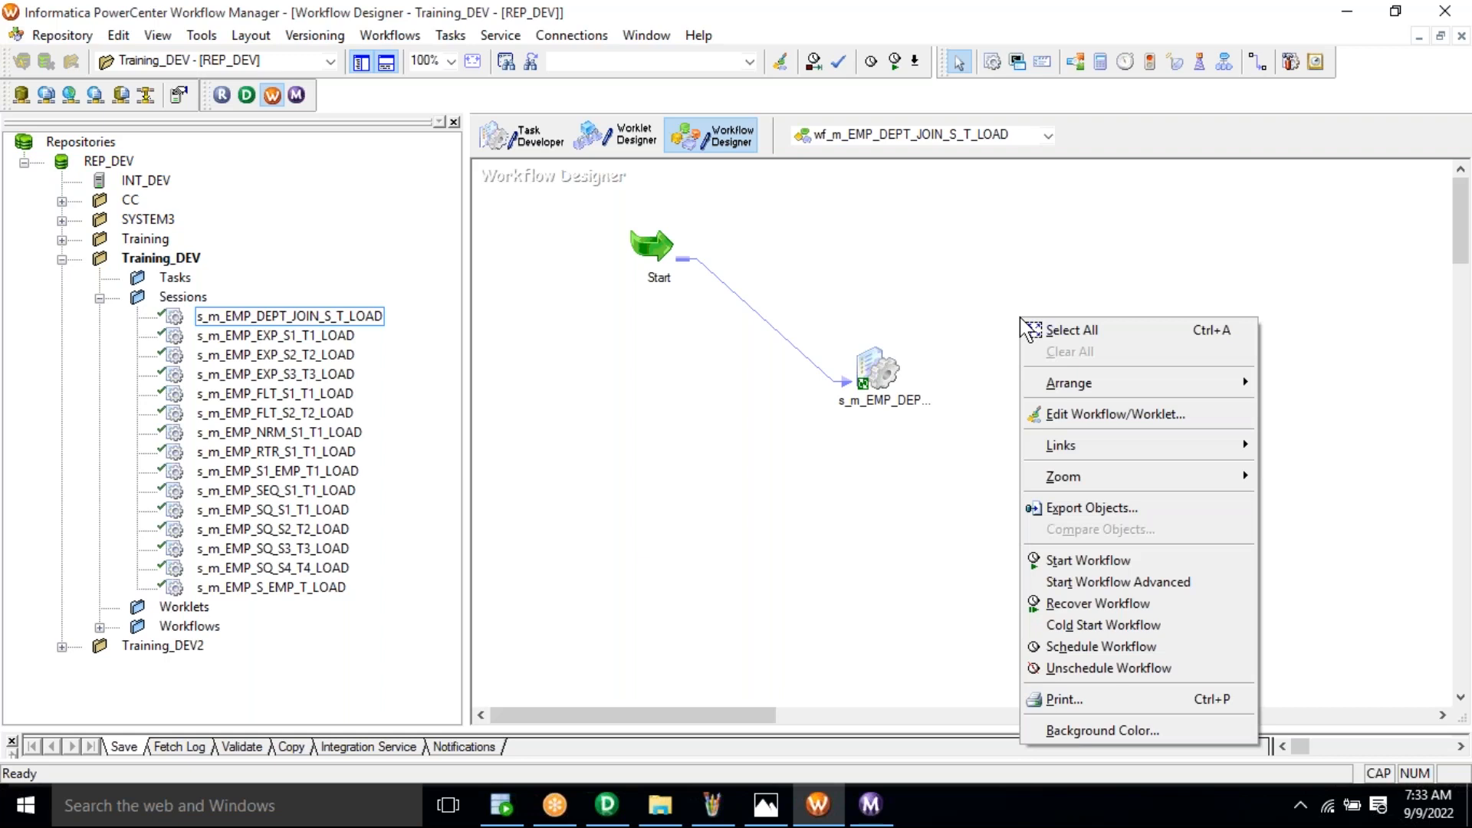
click(1081, 572)
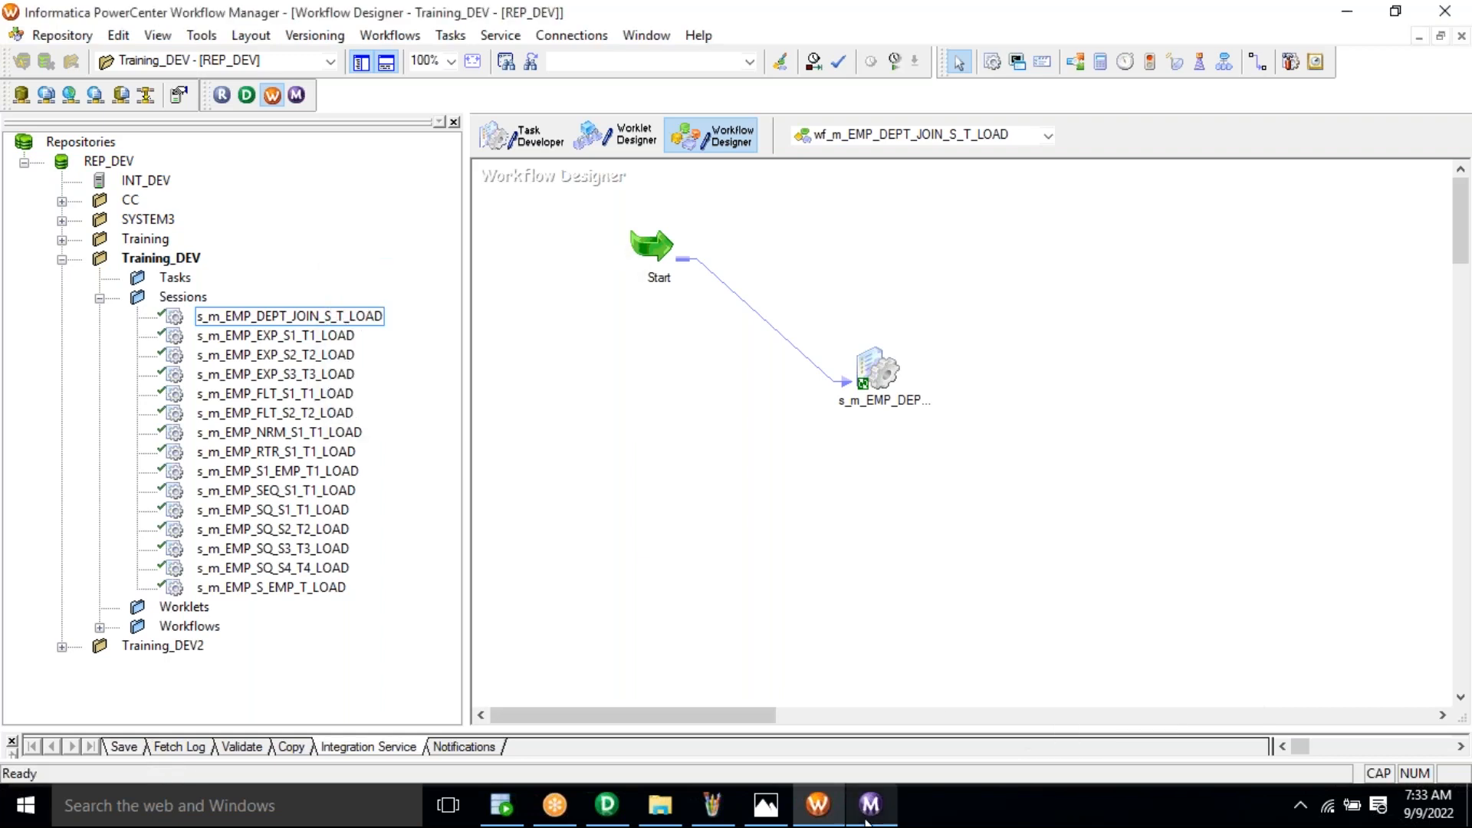
click(868, 815)
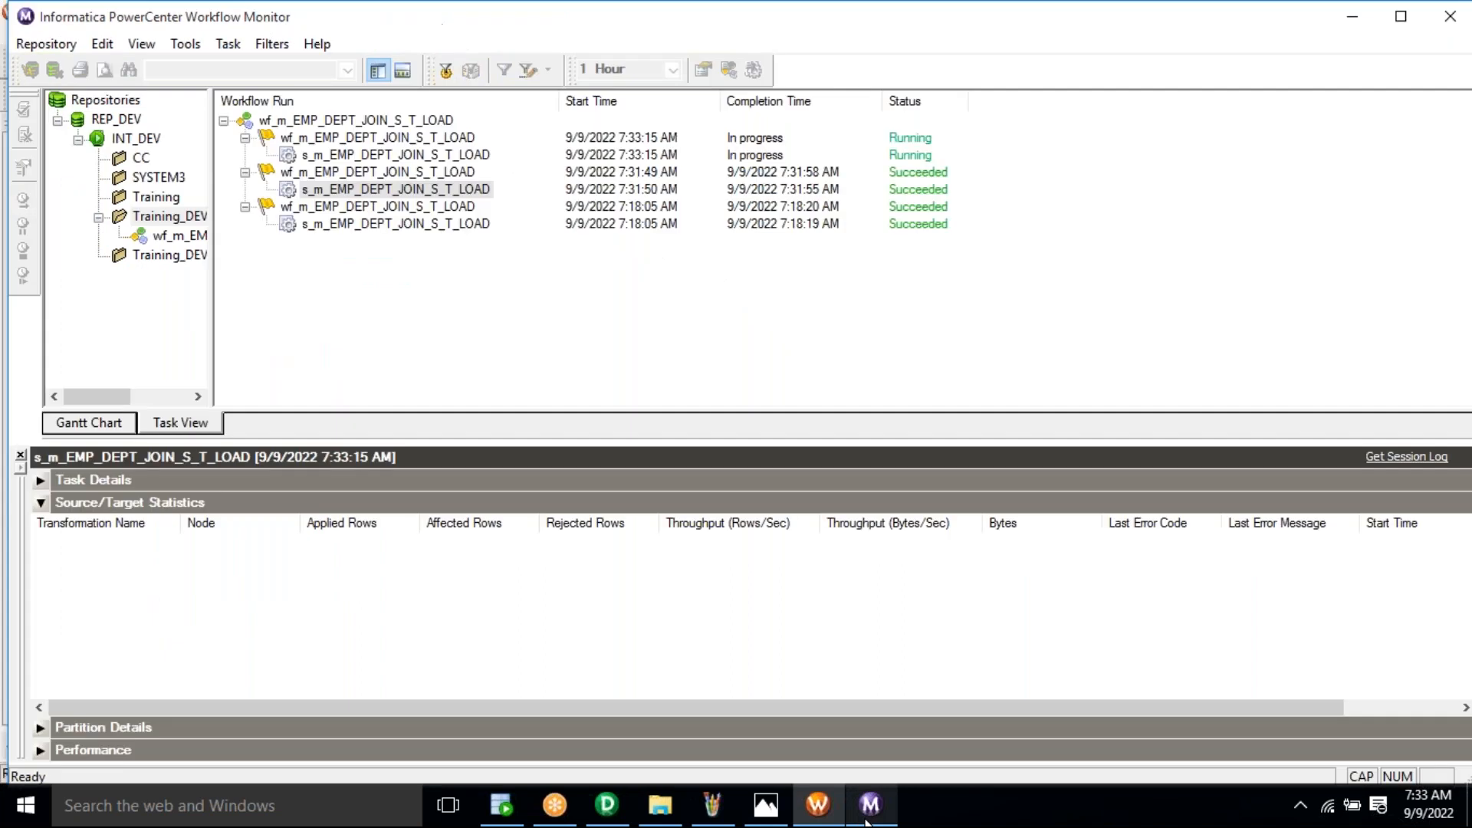
click(386, 155)
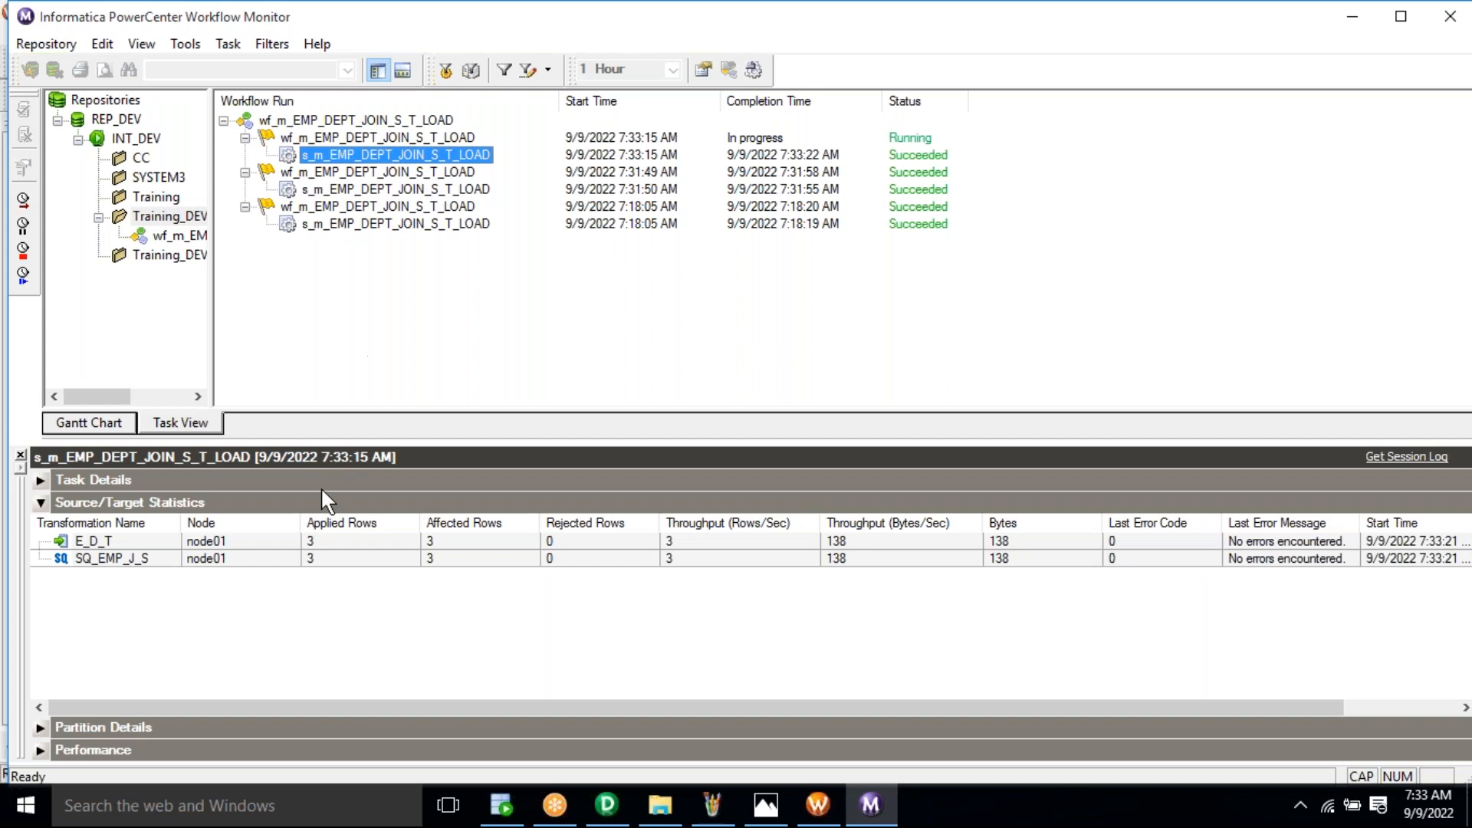
Step: Run the SELECT * FROM E_D_T; query in the SQL worksheet
click(512, 816)
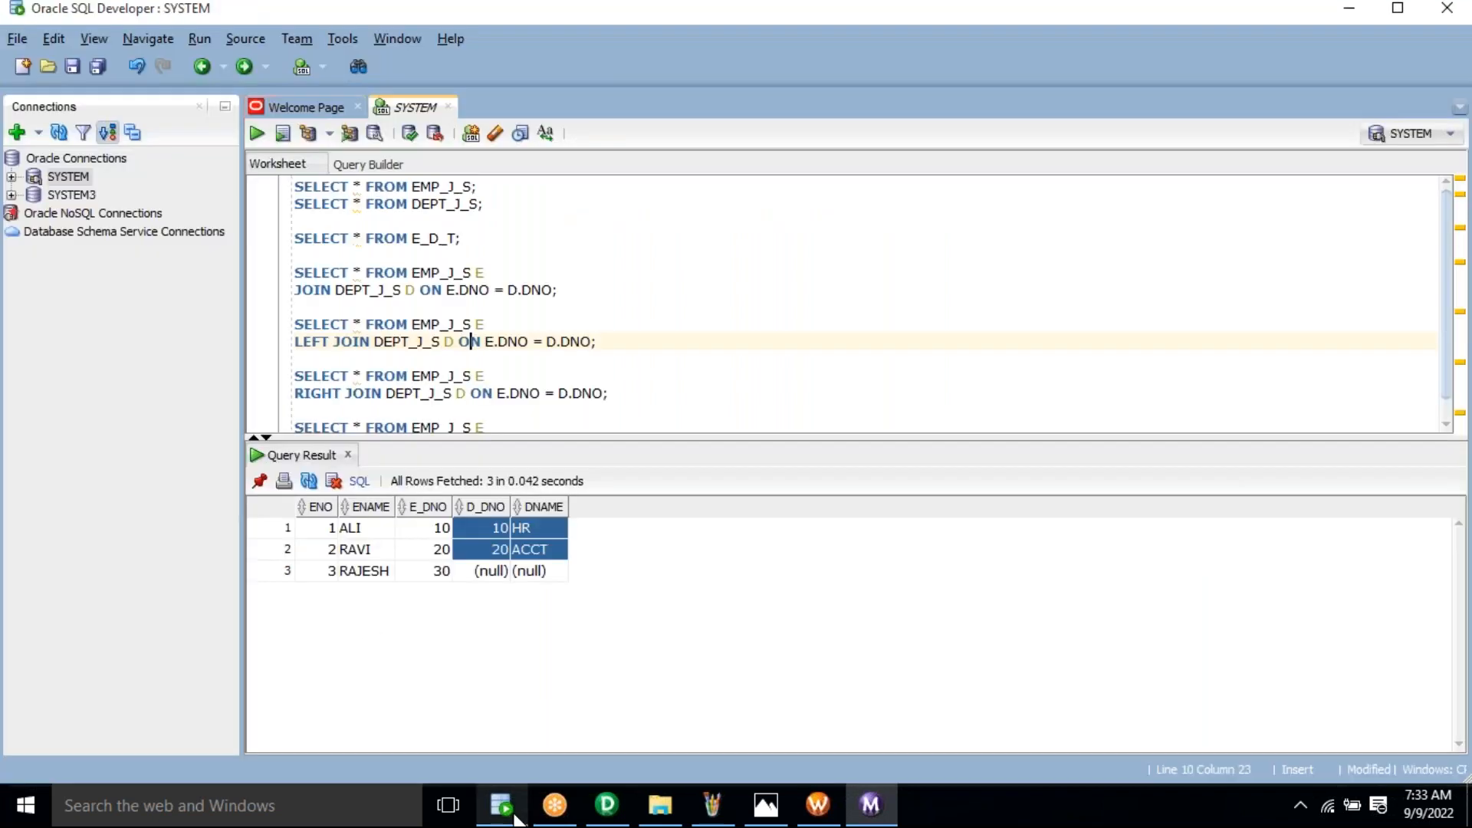
click(489, 241)
triple_click(489, 241)
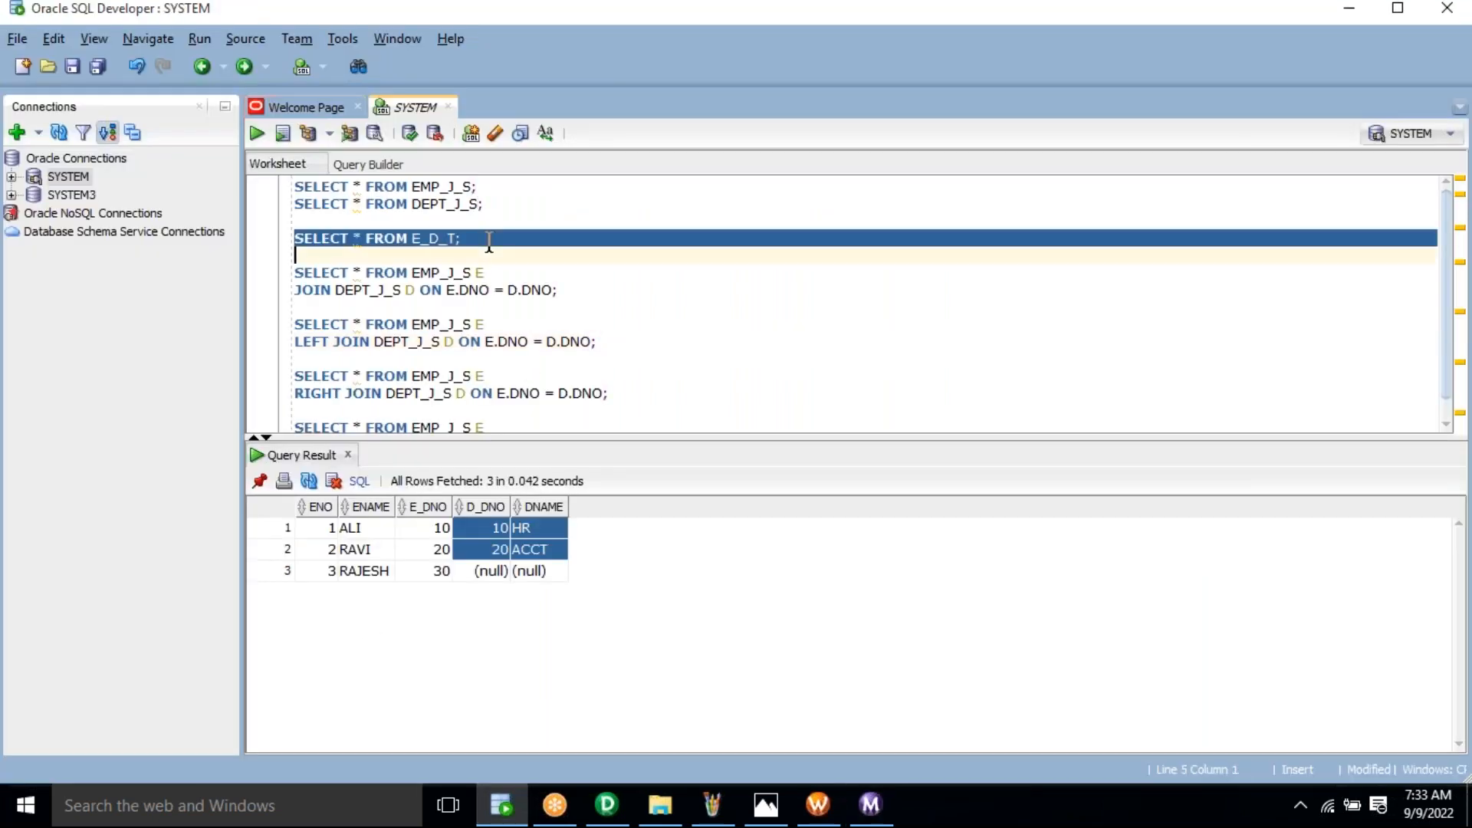
key(ctrl+Return)
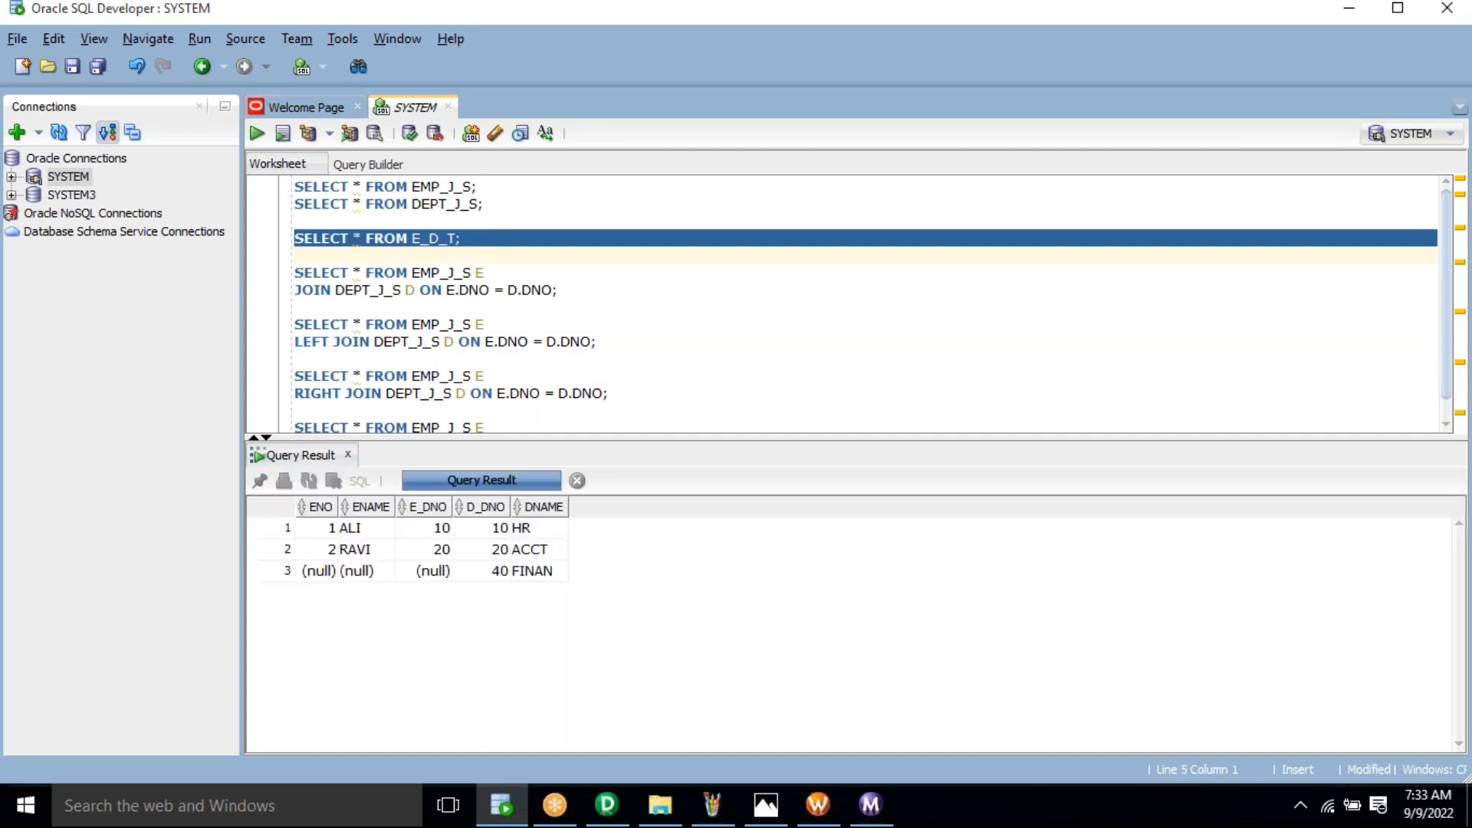
Step: Highlight the result rows: matched employees in rows 1–2, department 40 with null employee values
drag(485, 527, 527, 587)
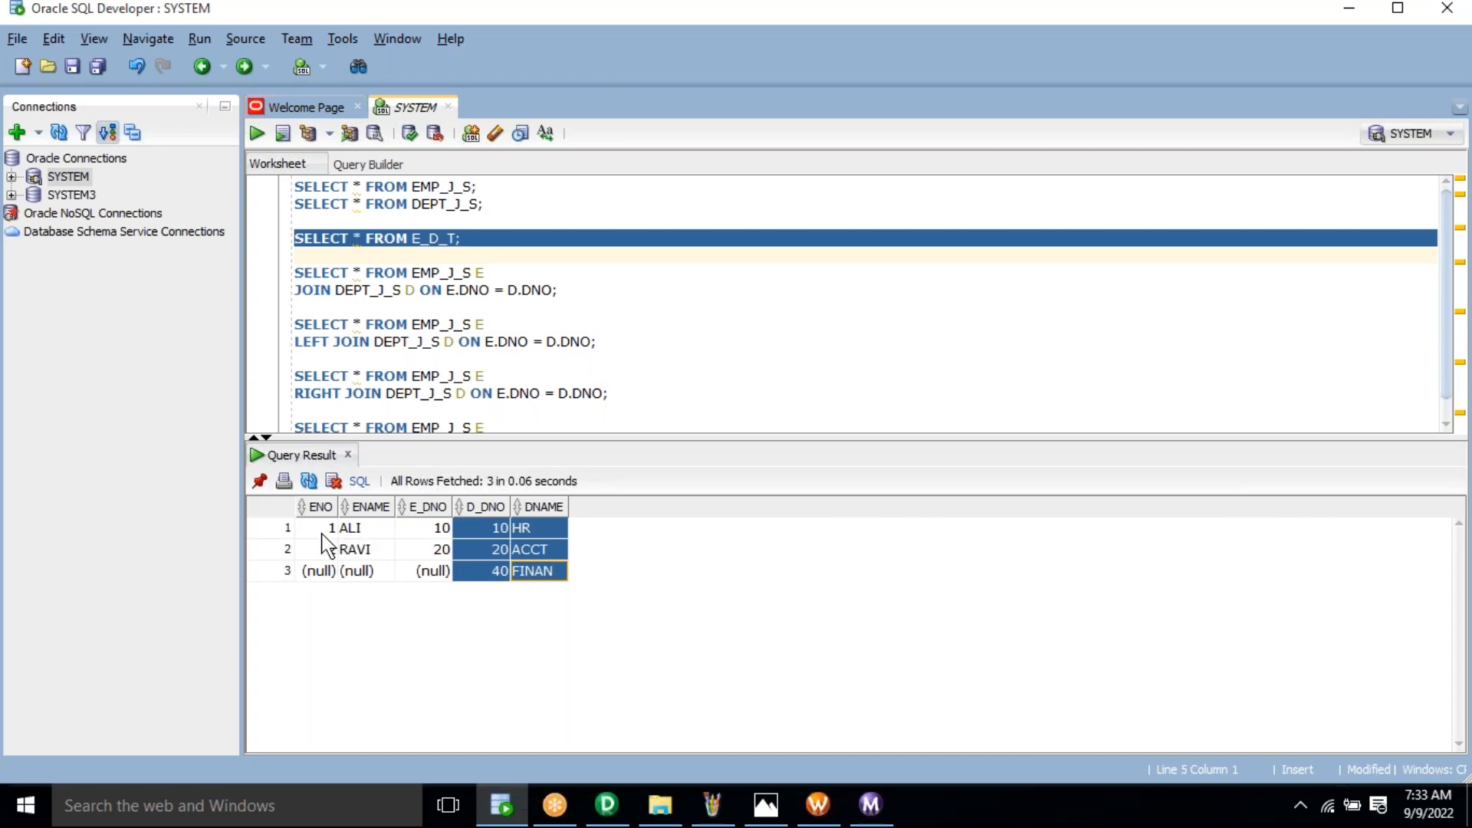
drag(318, 529, 475, 554)
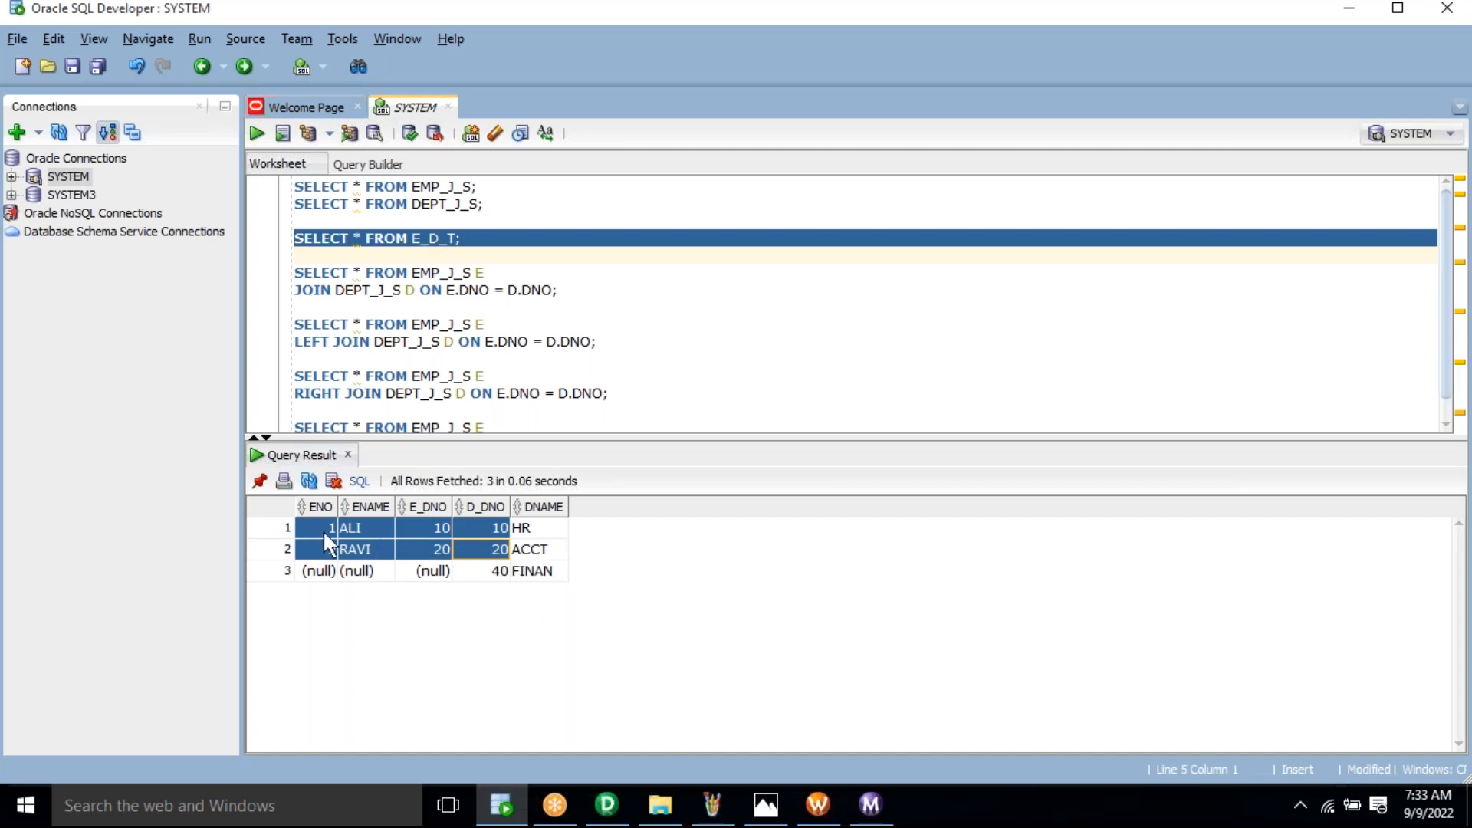
click(497, 572)
drag(451, 581, 361, 611)
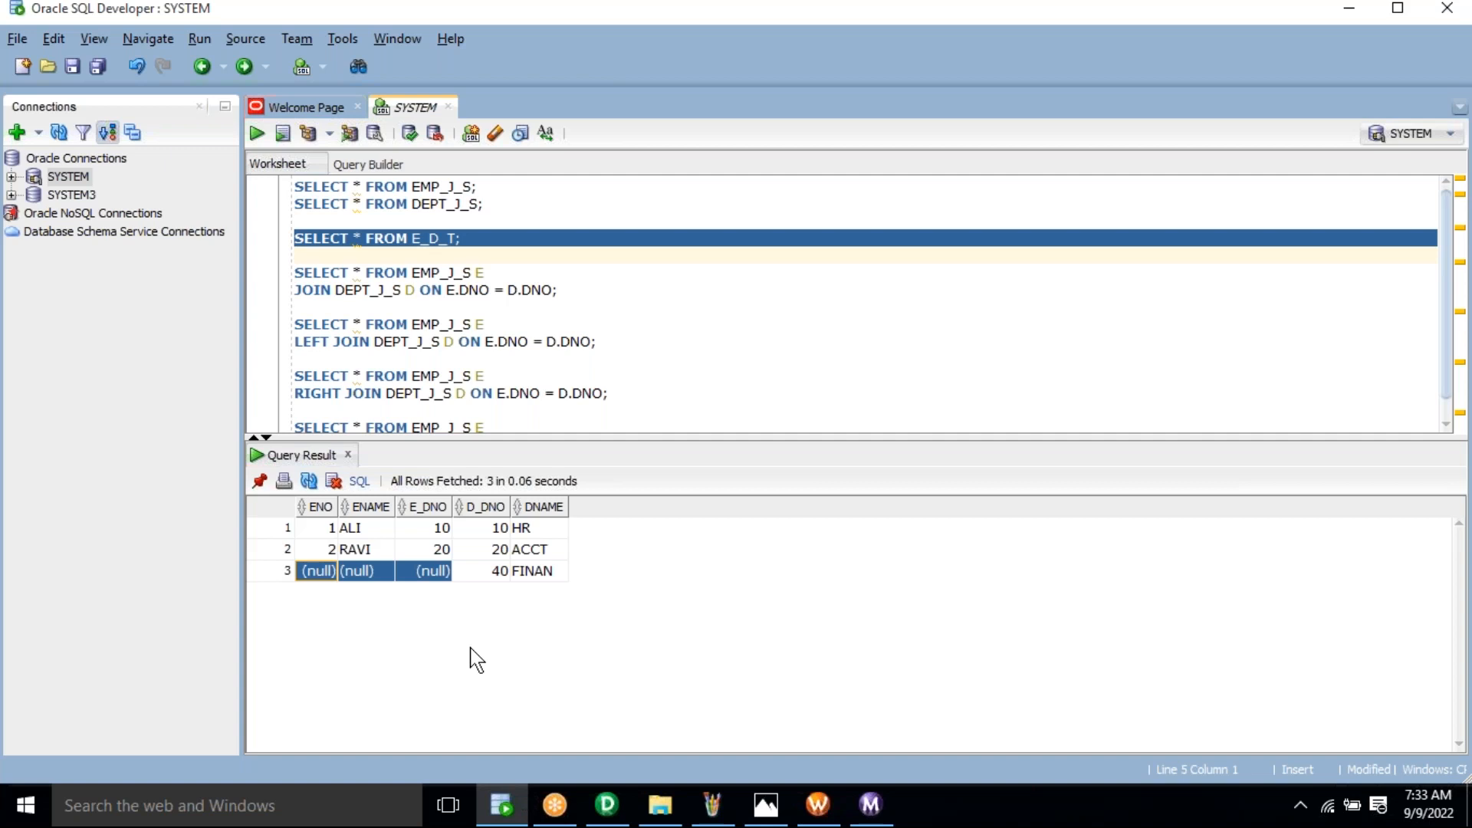
key(alt+Tab)
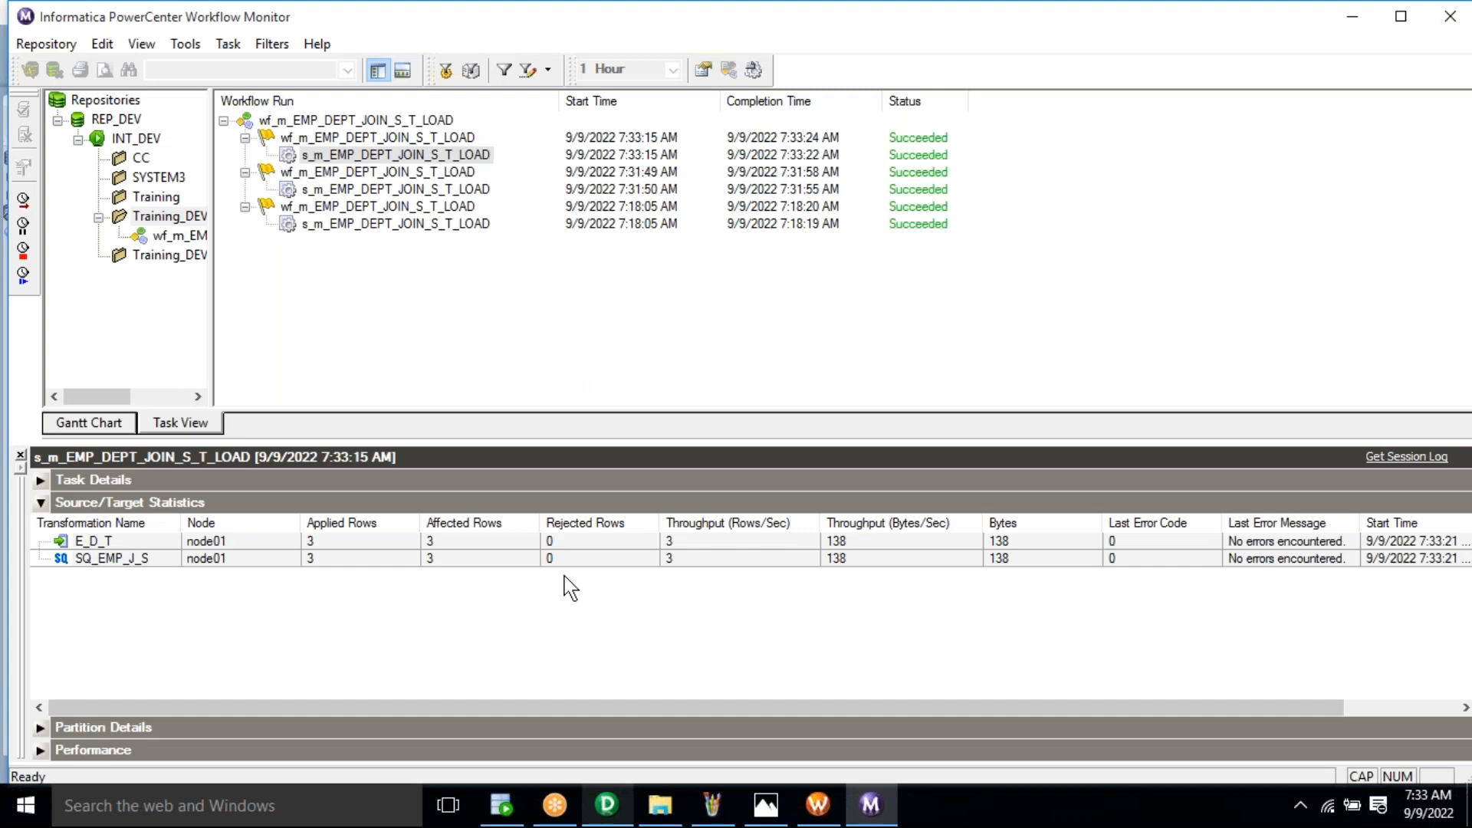
Step: In SQ_EMP_J_S's SQL query, replace the RIGHT join keyword with FULL
key(alt+Tab)
double_click(813, 330)
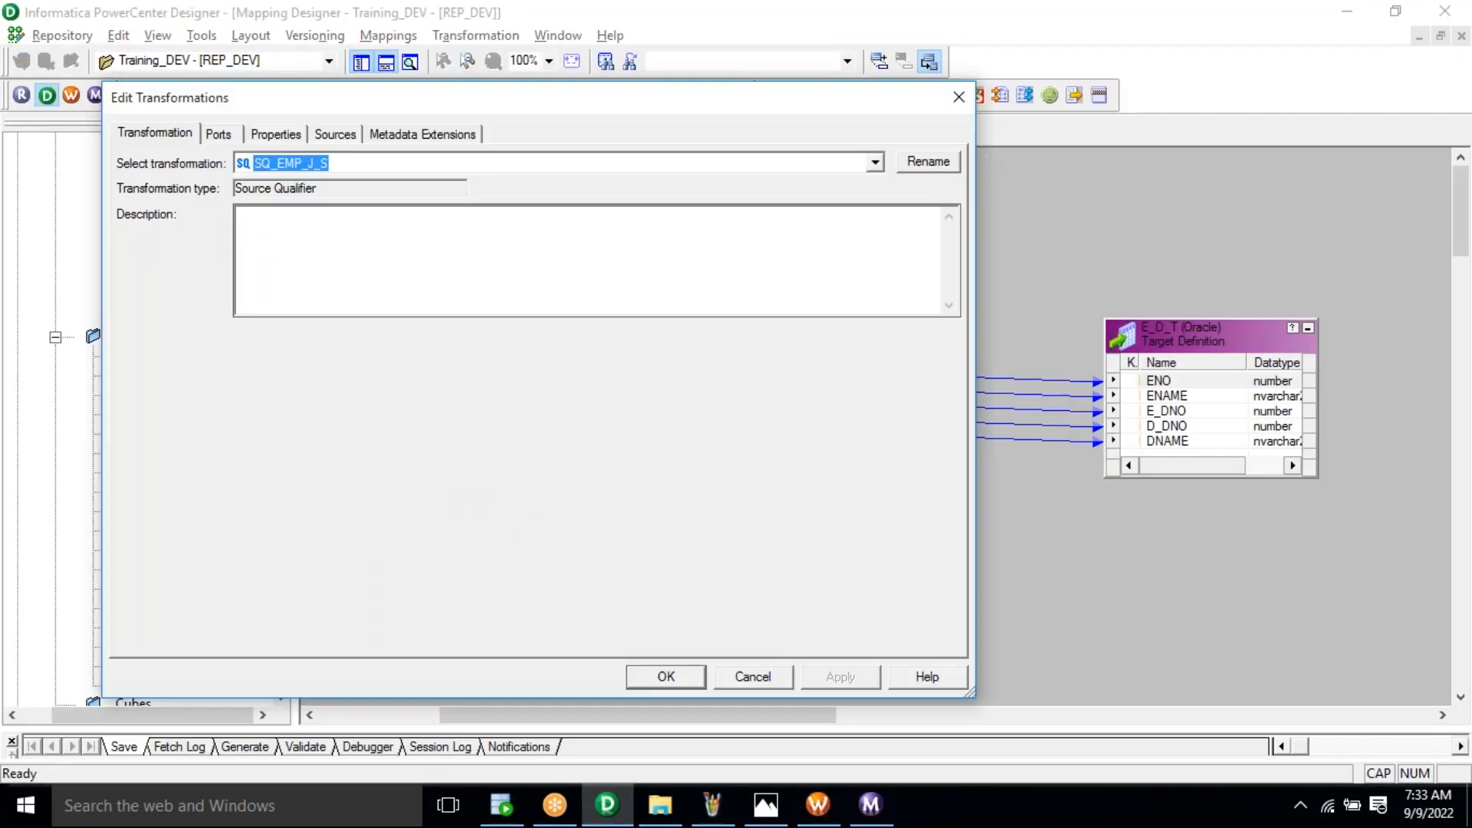
click(276, 134)
click(933, 227)
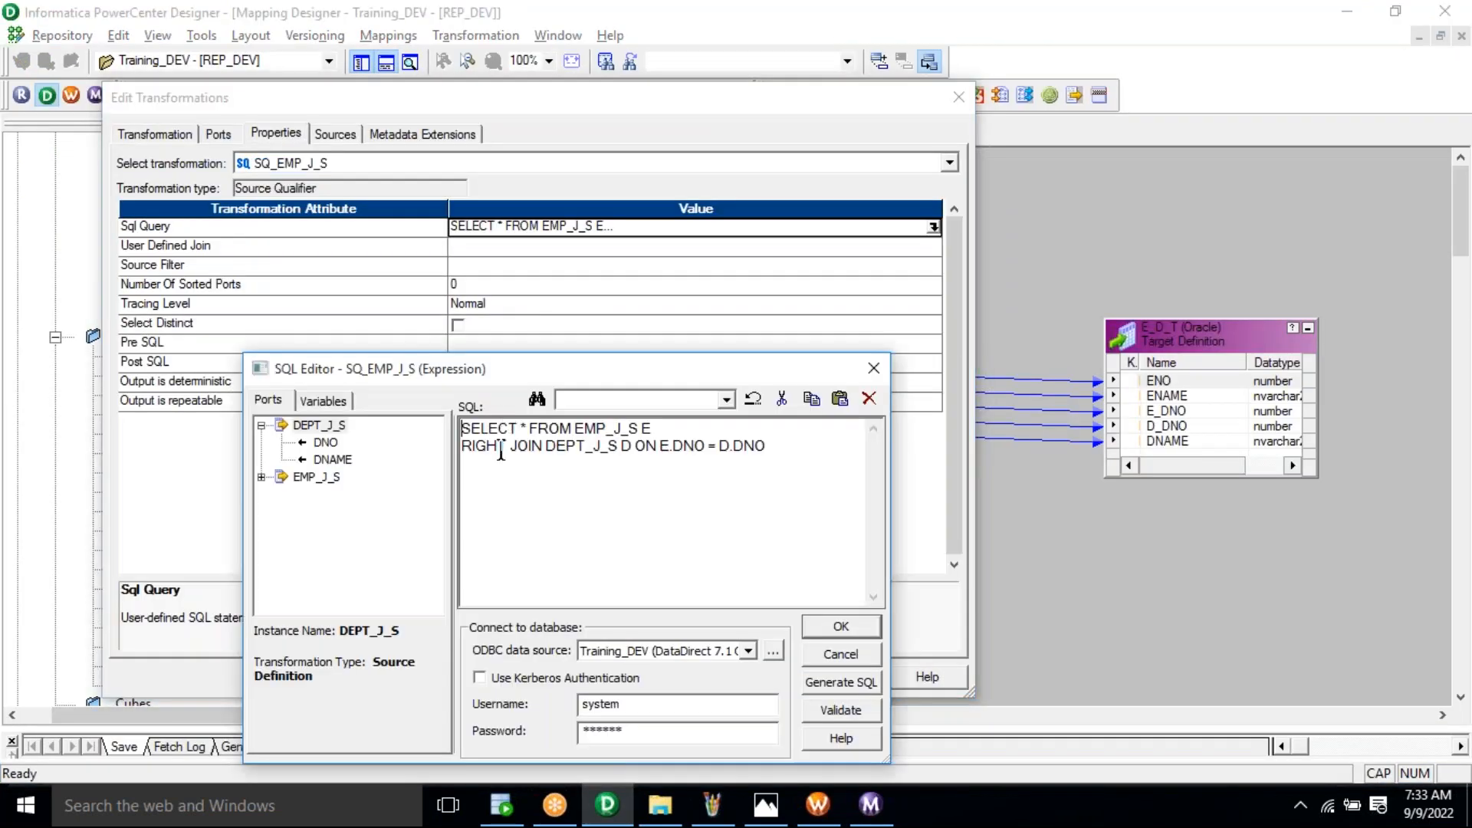
drag(506, 451, 428, 433)
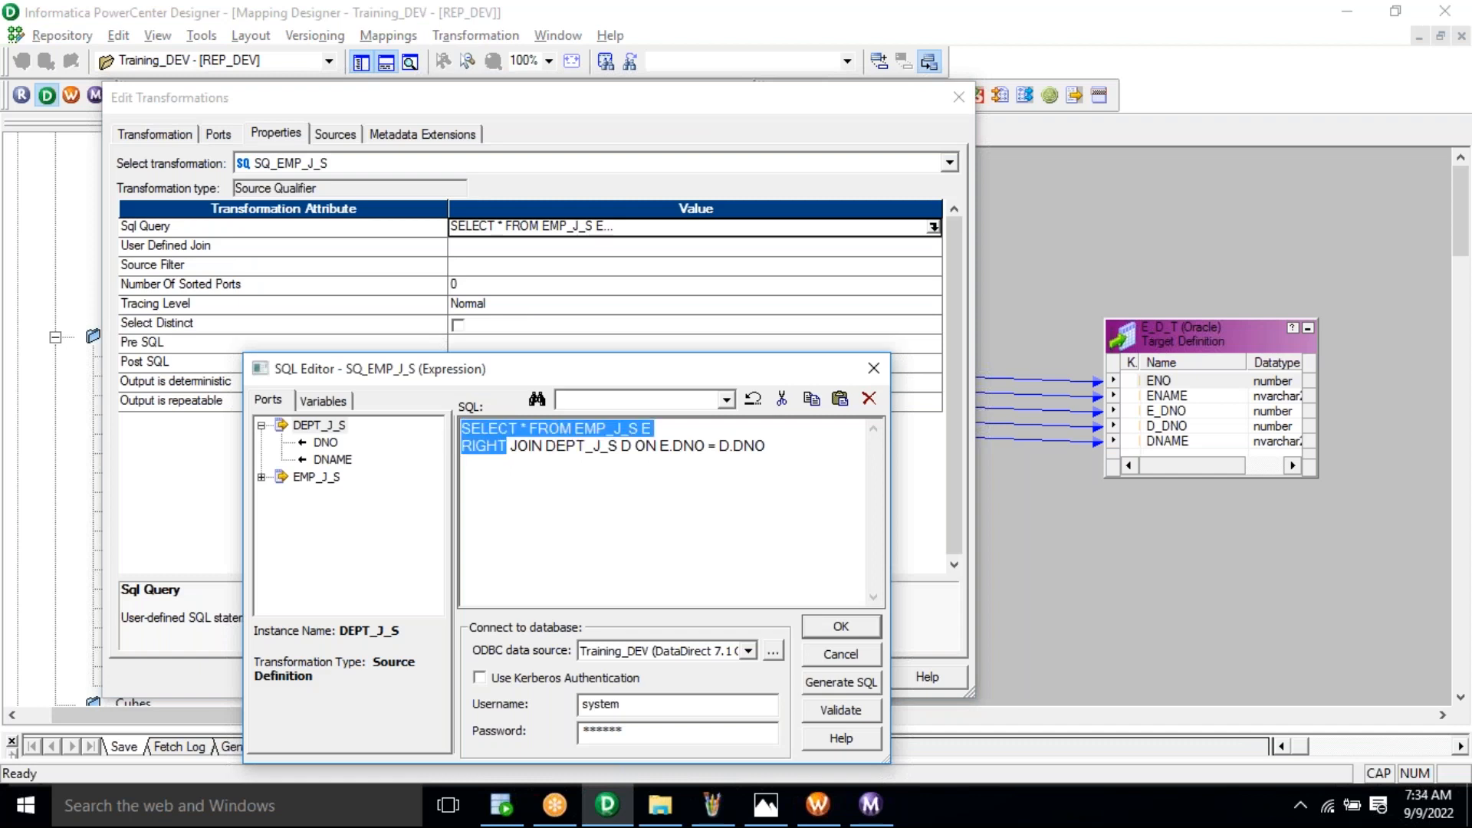
text(FULL)
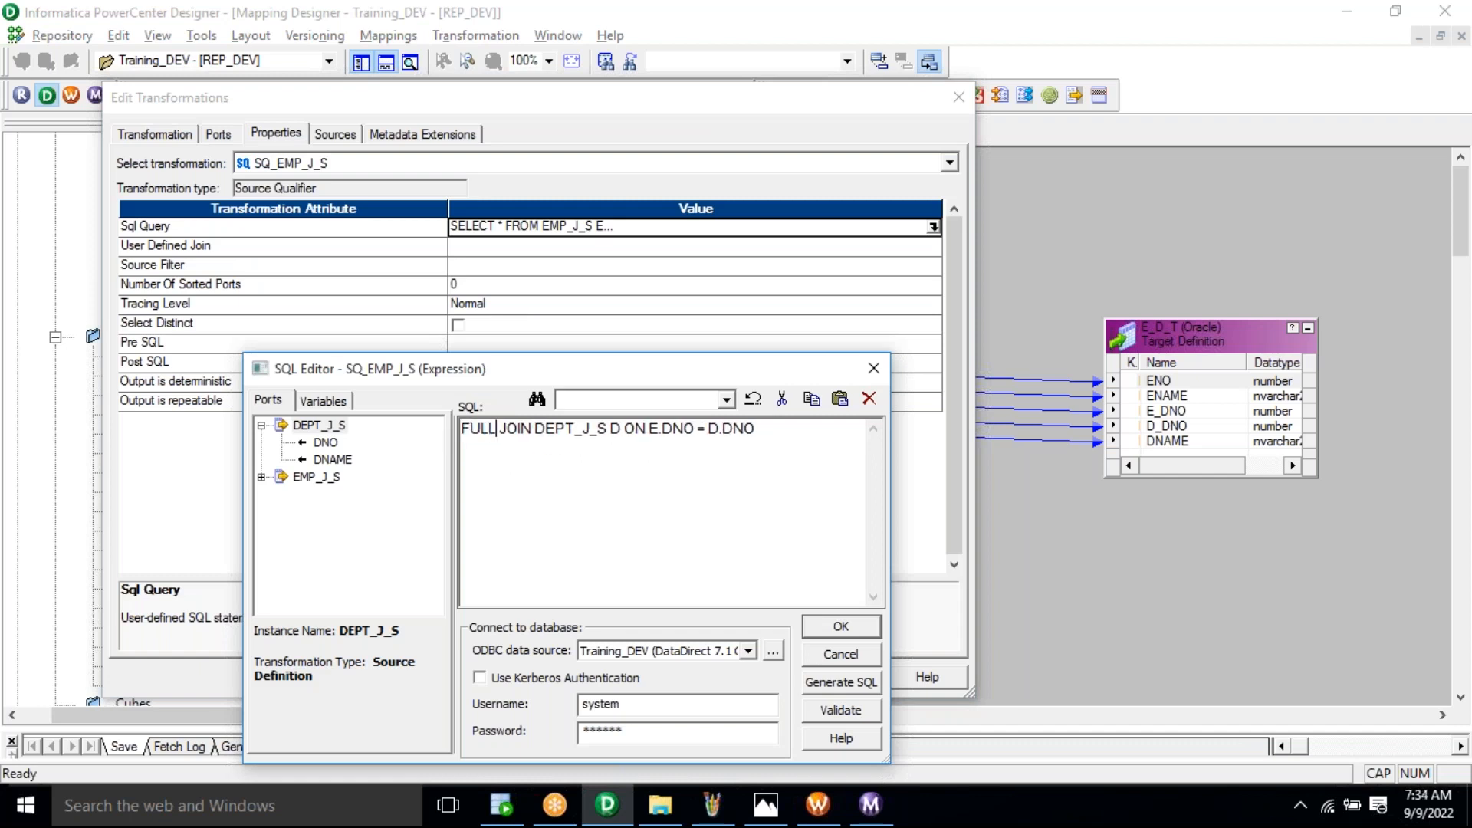
Step: Confirm the FULL JOIN edit and refresh the session's mapping in Task Developer
click(841, 628)
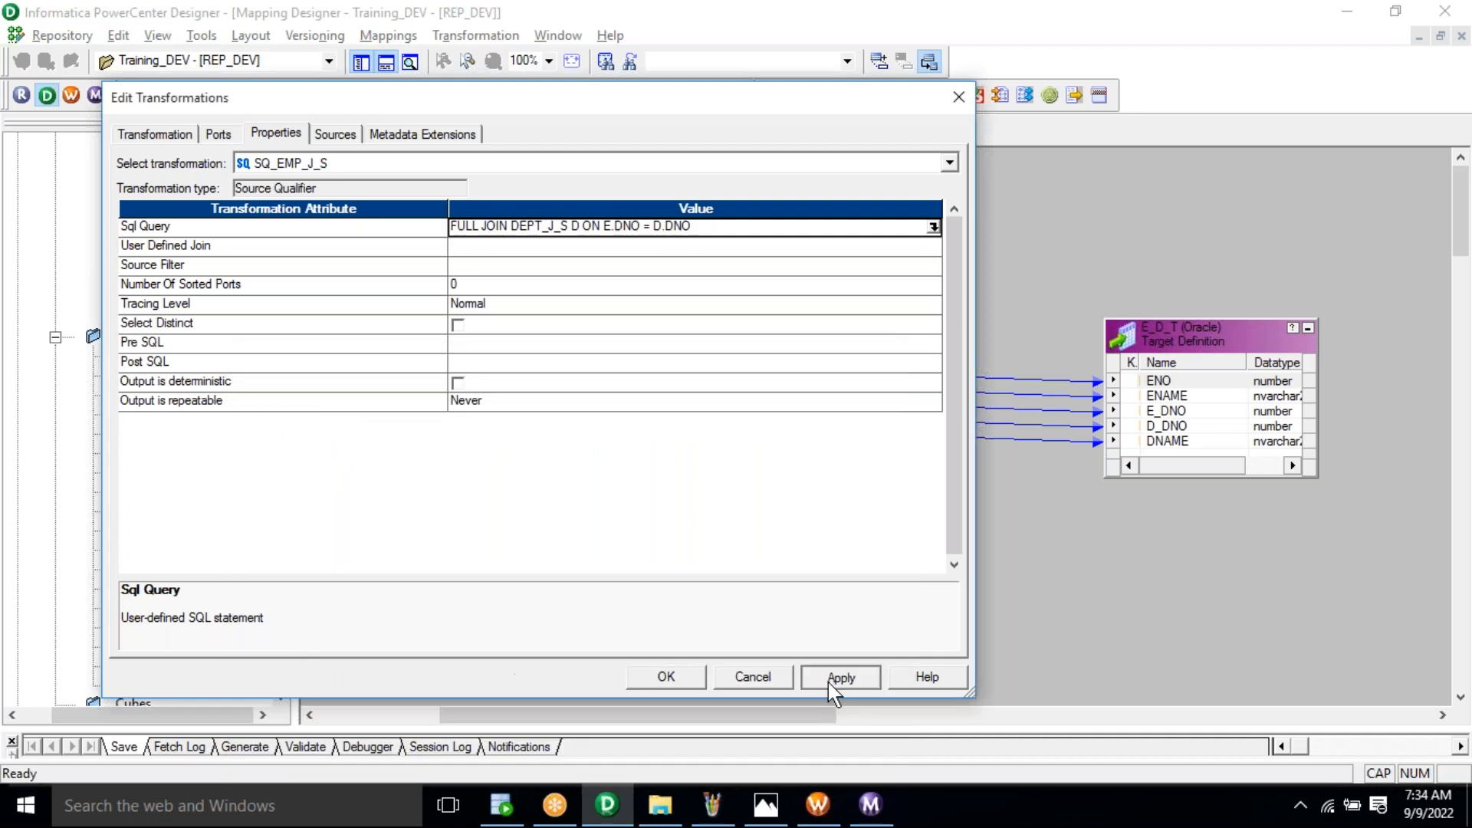
click(688, 685)
click(819, 805)
click(521, 136)
right_click(549, 201)
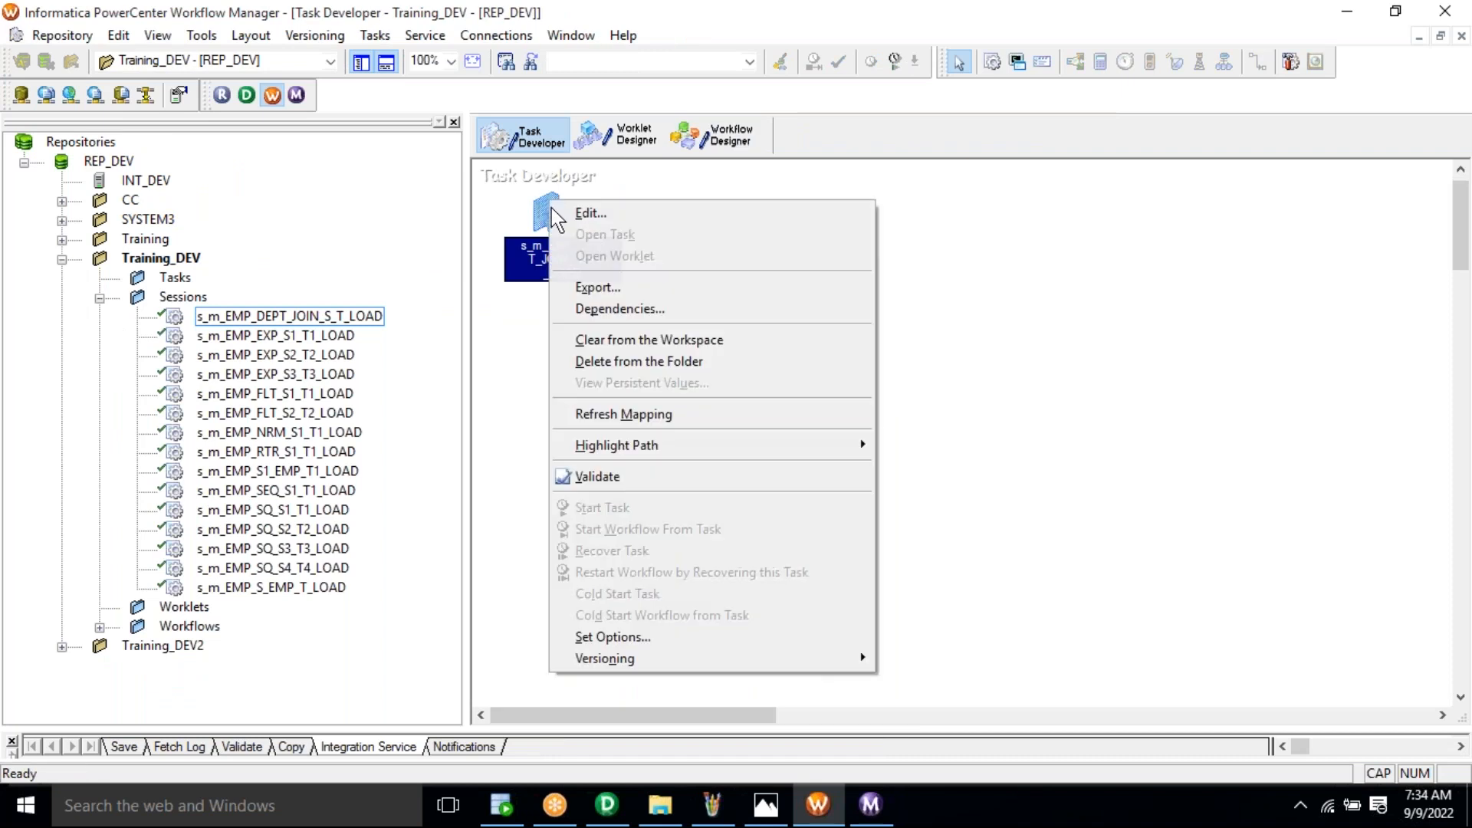
click(702, 415)
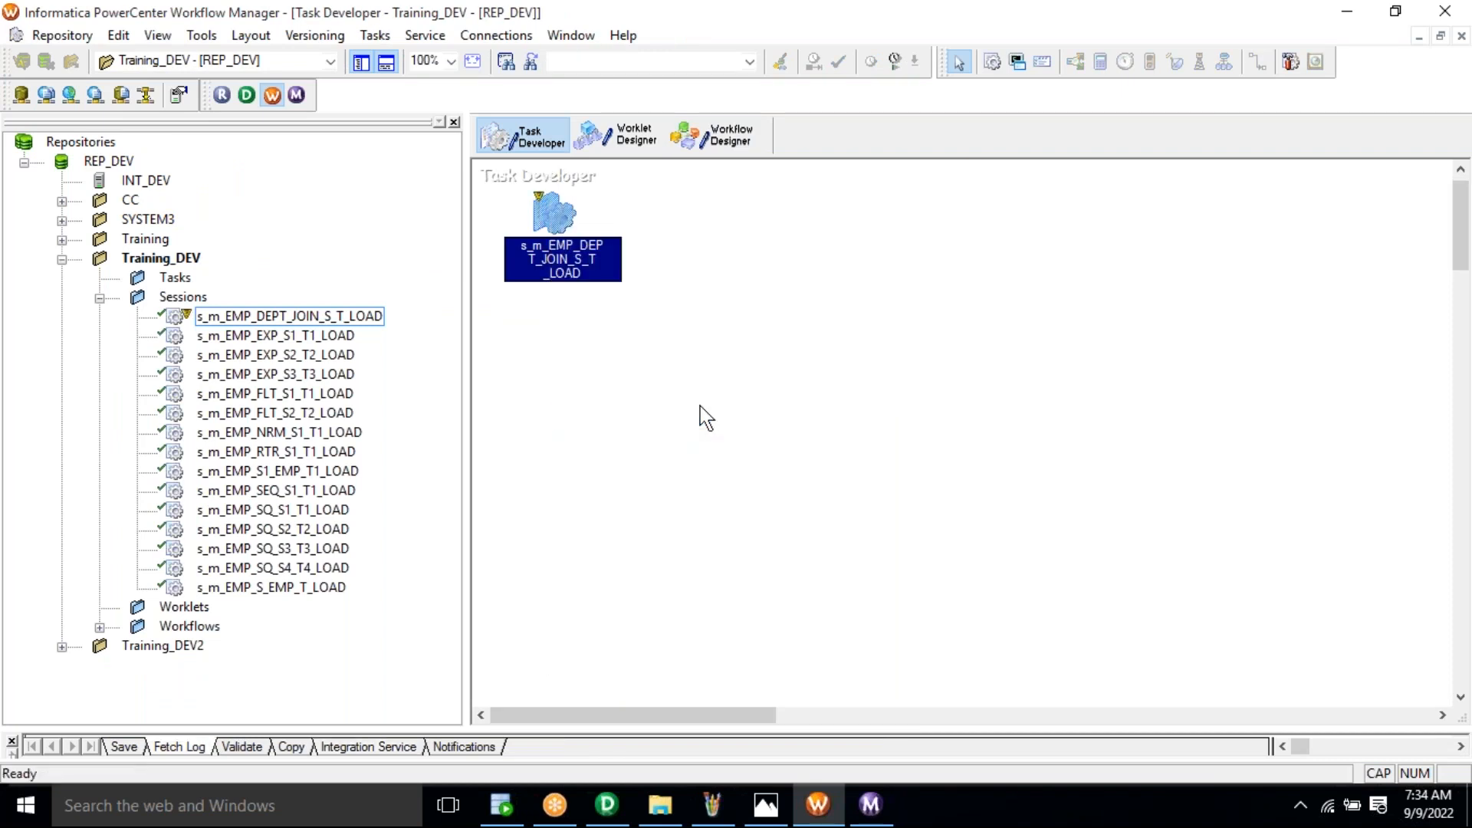
Step: Start wf_m_EMP_DEPT_JOIN_S_T_LOAD again and select its newest session run
click(714, 138)
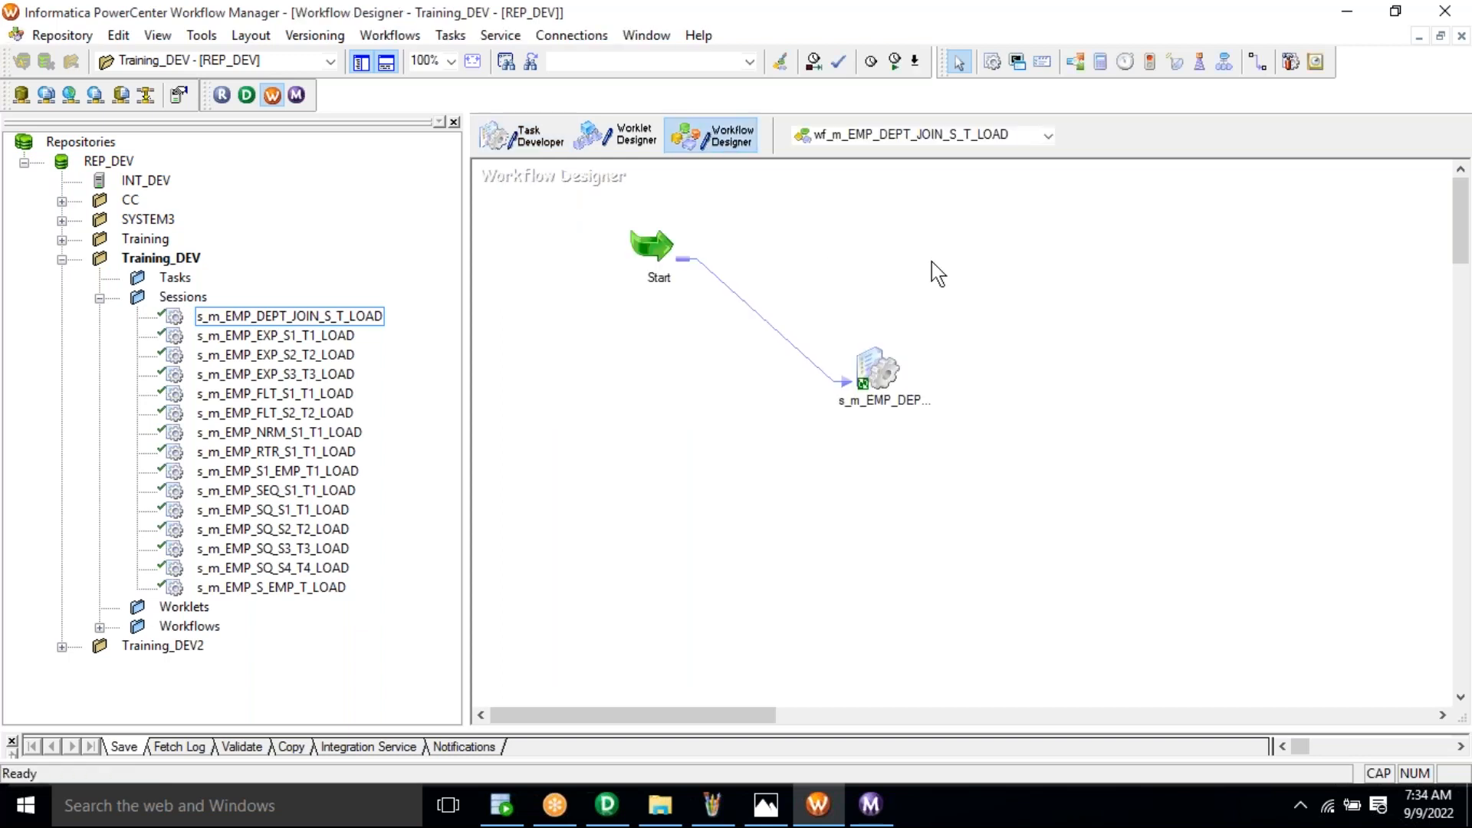
right_click(931, 261)
click(1000, 505)
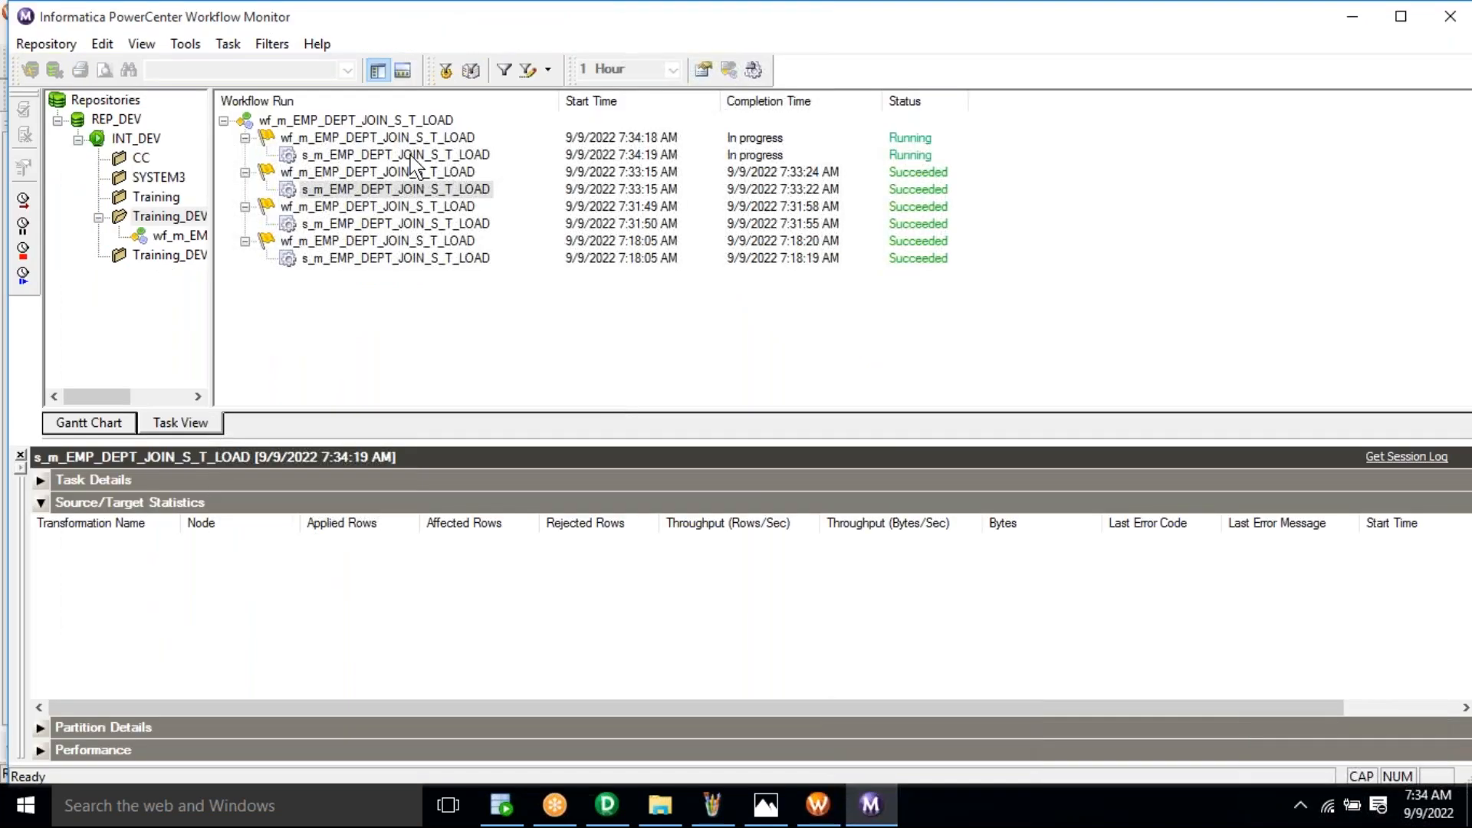
click(412, 156)
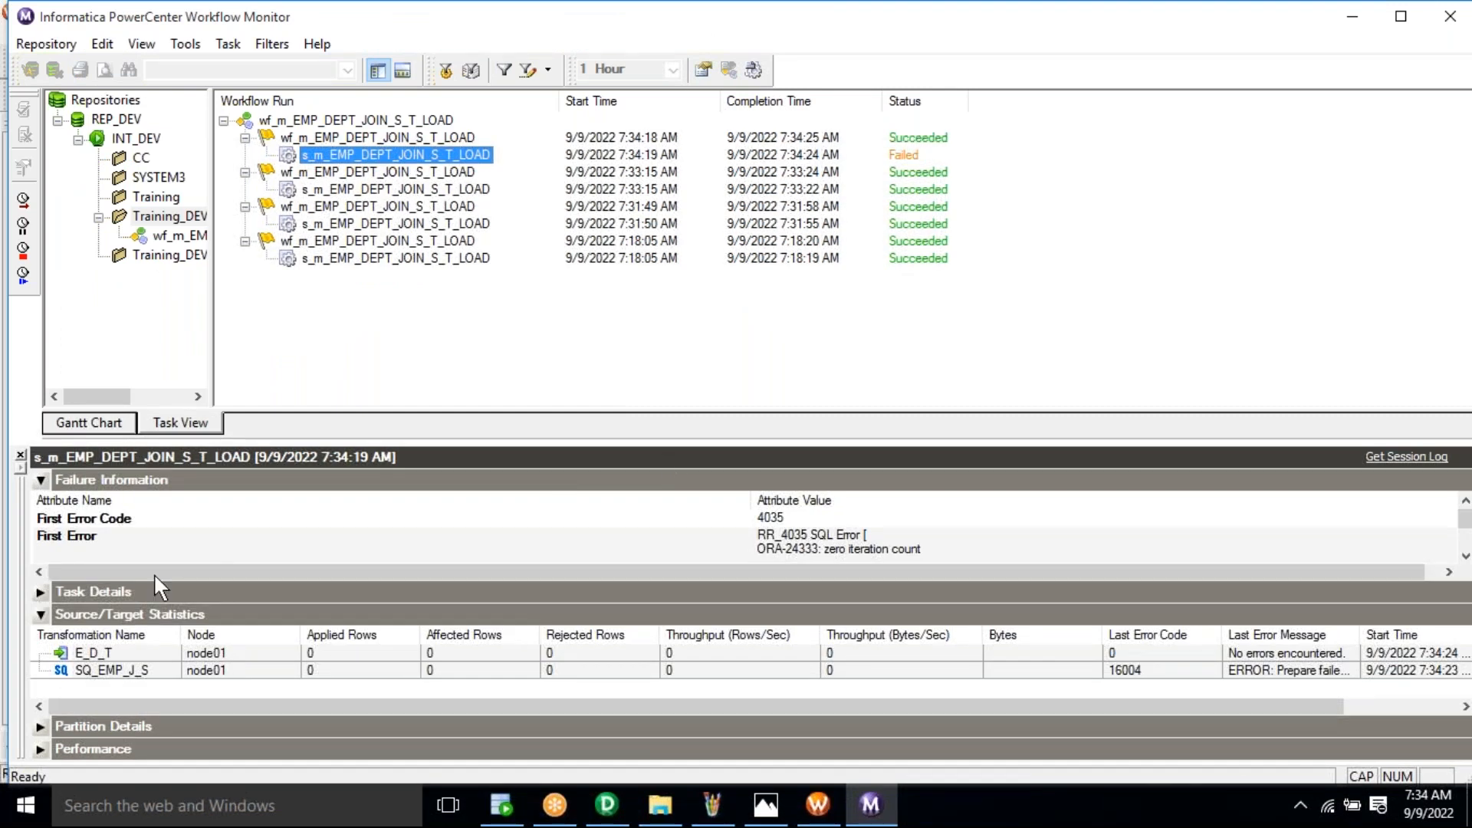
Step: Read the failed run's first error: RR_4035 SQL error ORA-24333 on the bare FULL JOIN
click(40, 615)
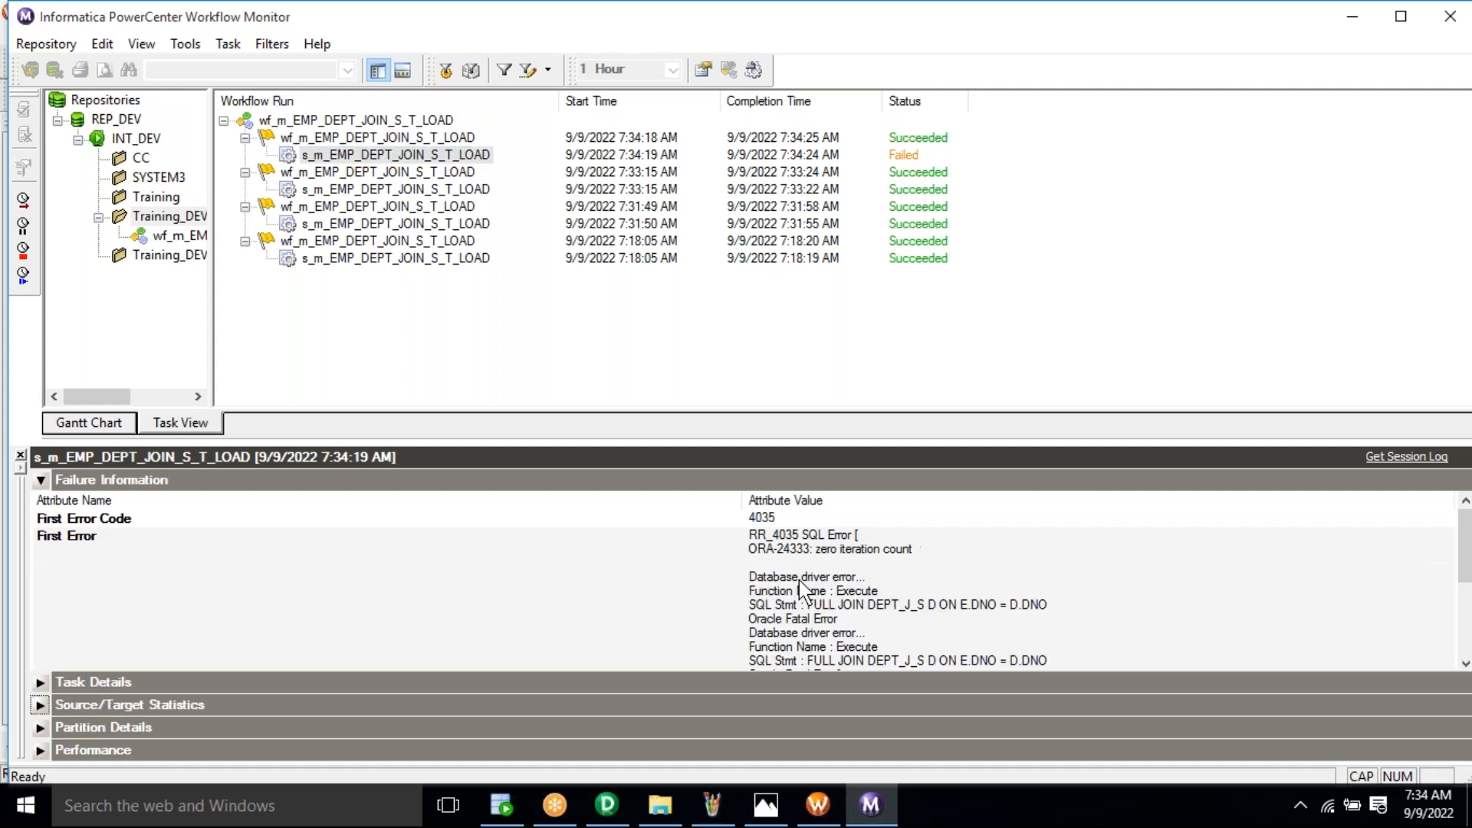
click(861, 572)
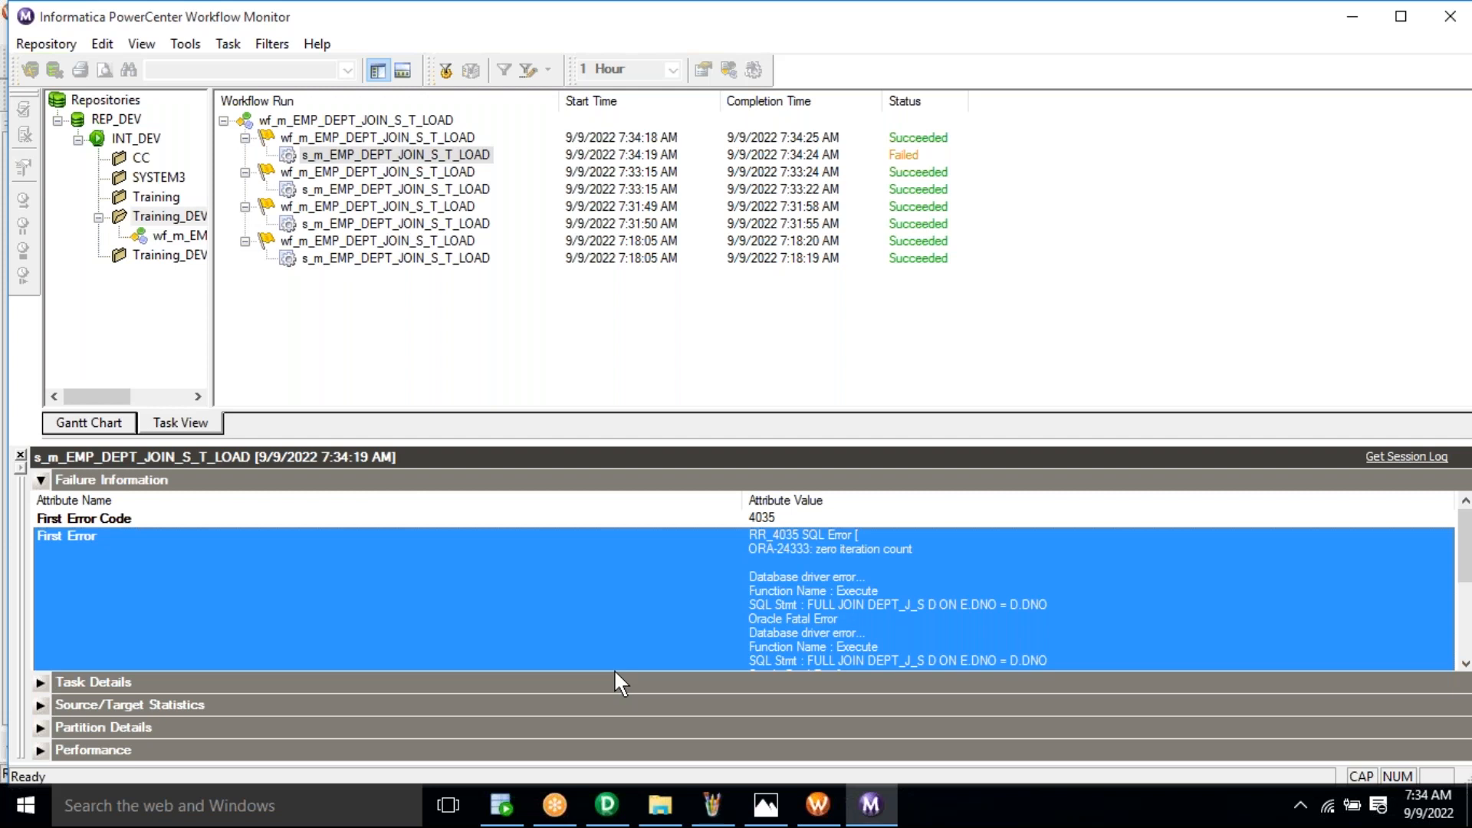
click(606, 807)
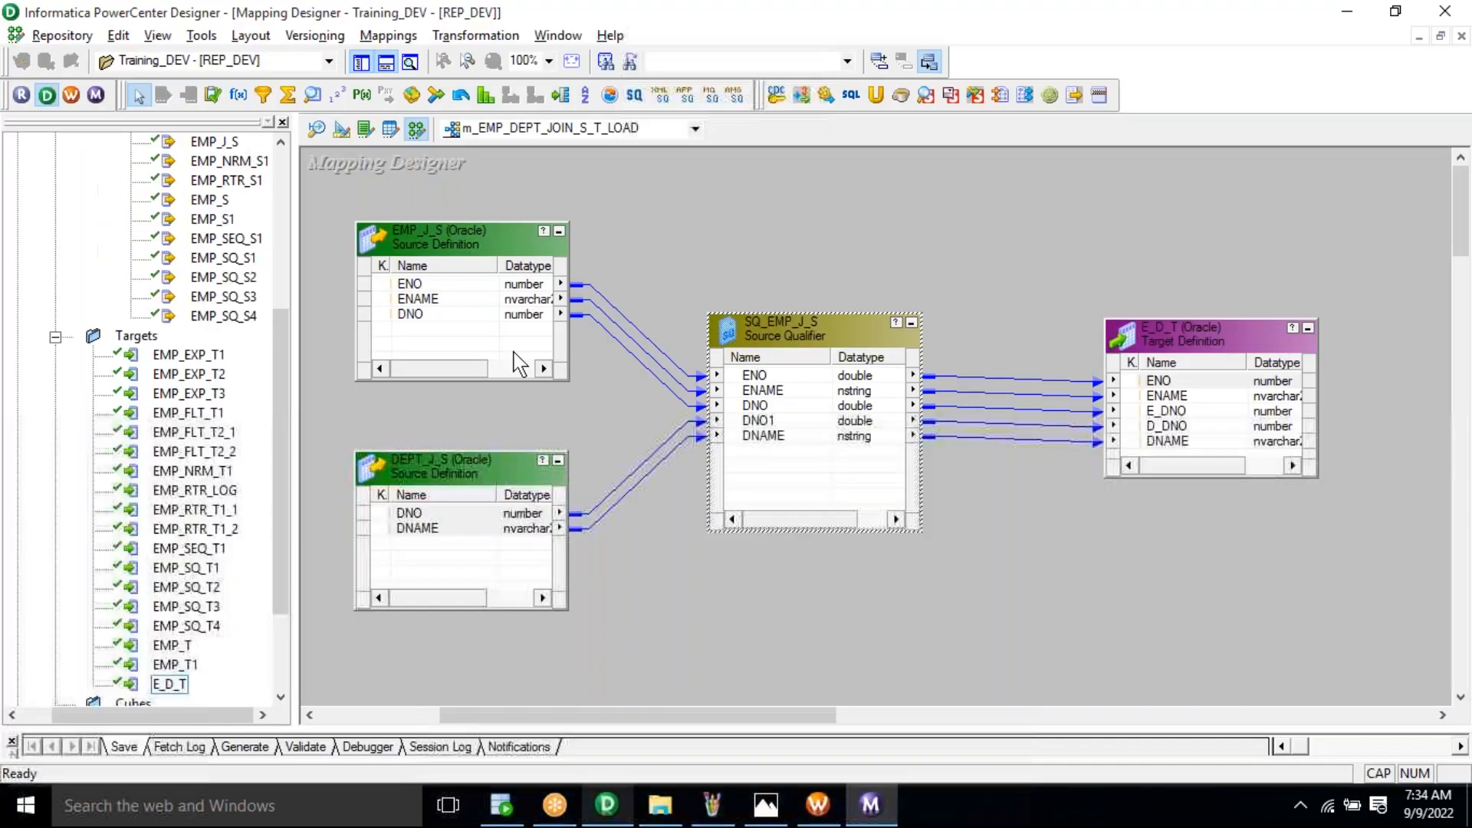
Step: Open SQ_EMP_J_S's Sql Query editor and select the existing partial query
double_click(786, 332)
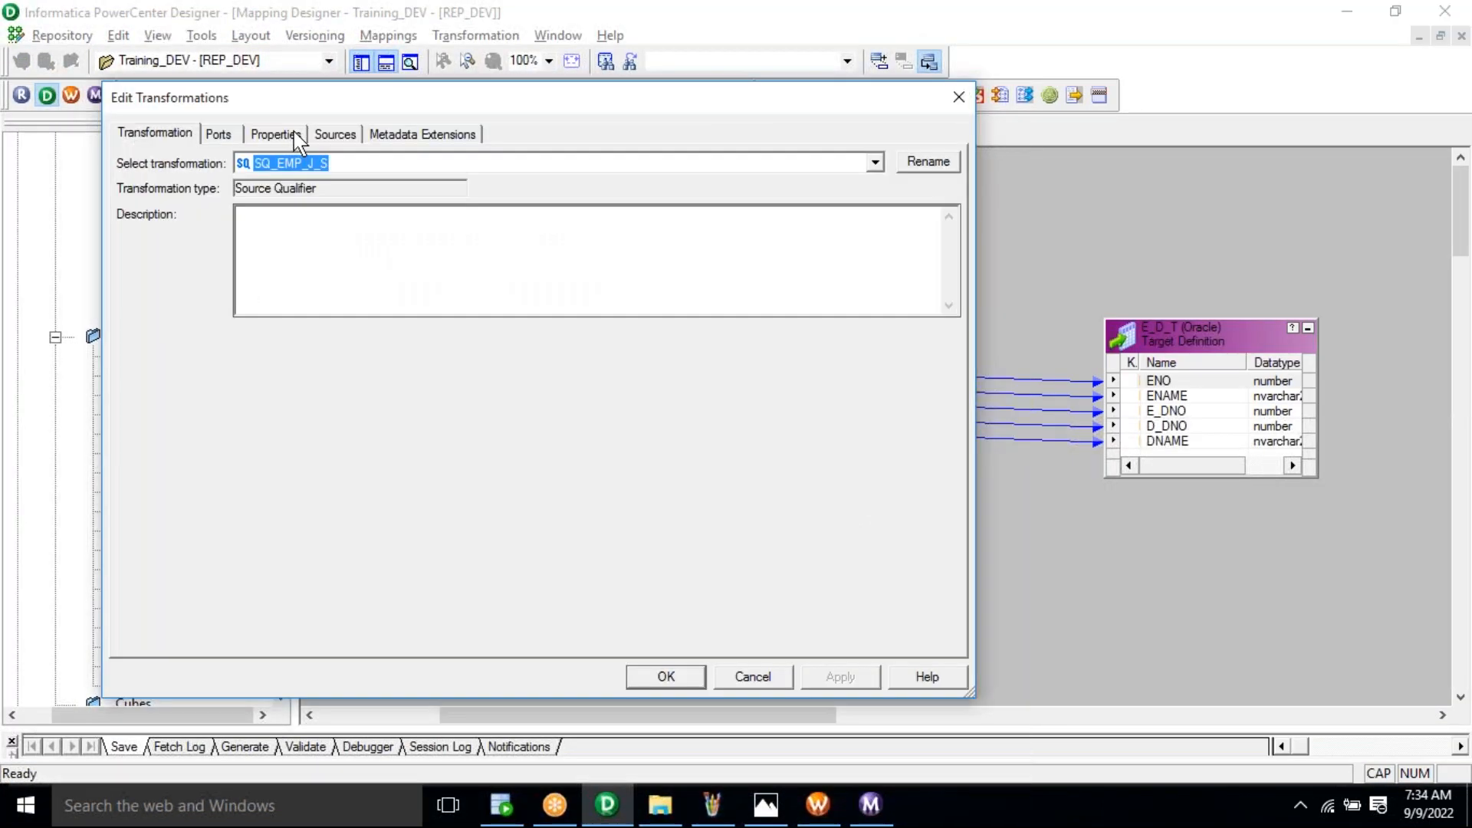
click(276, 133)
click(933, 226)
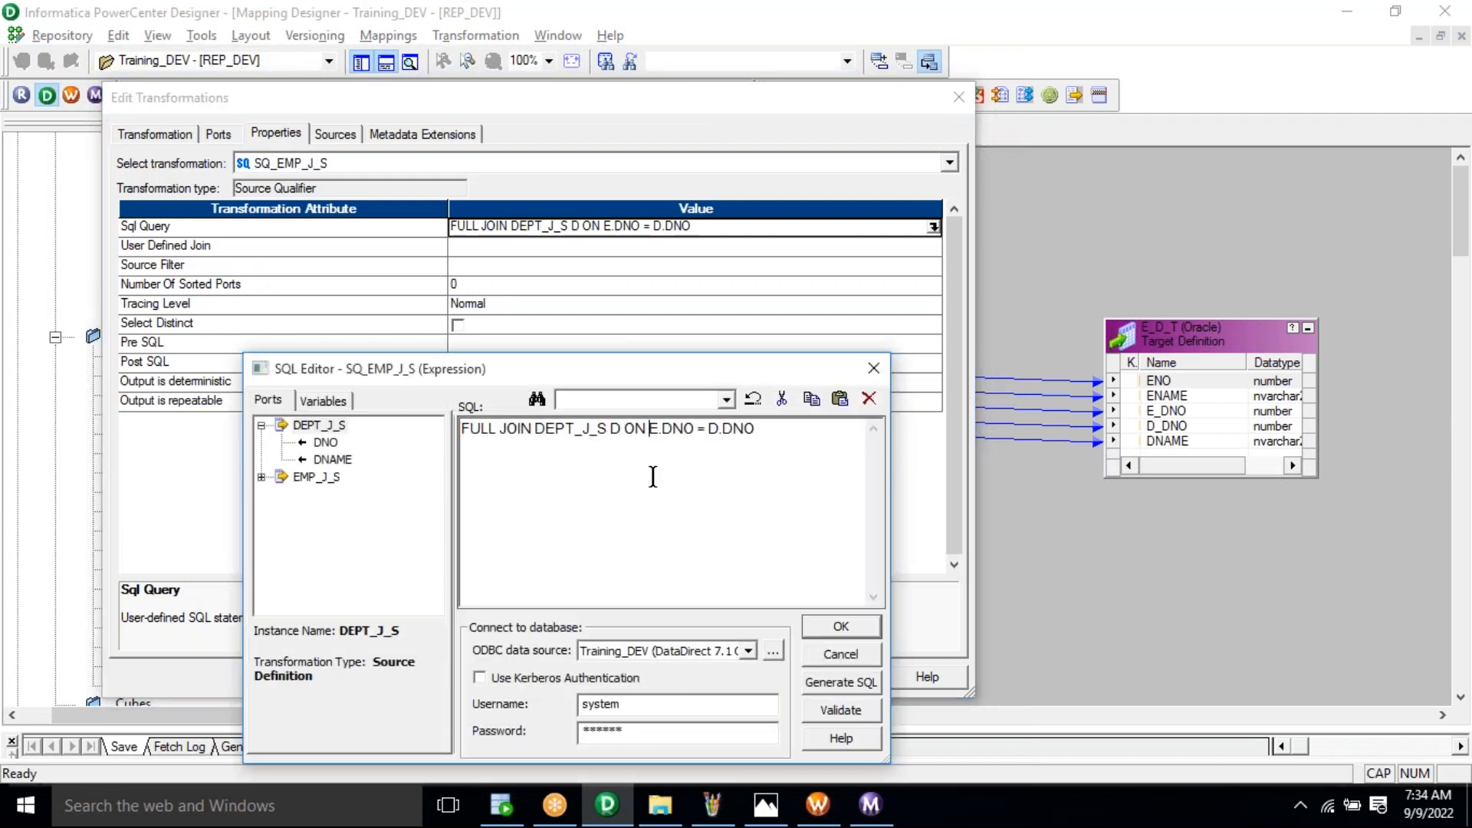
key(ctrl+a)
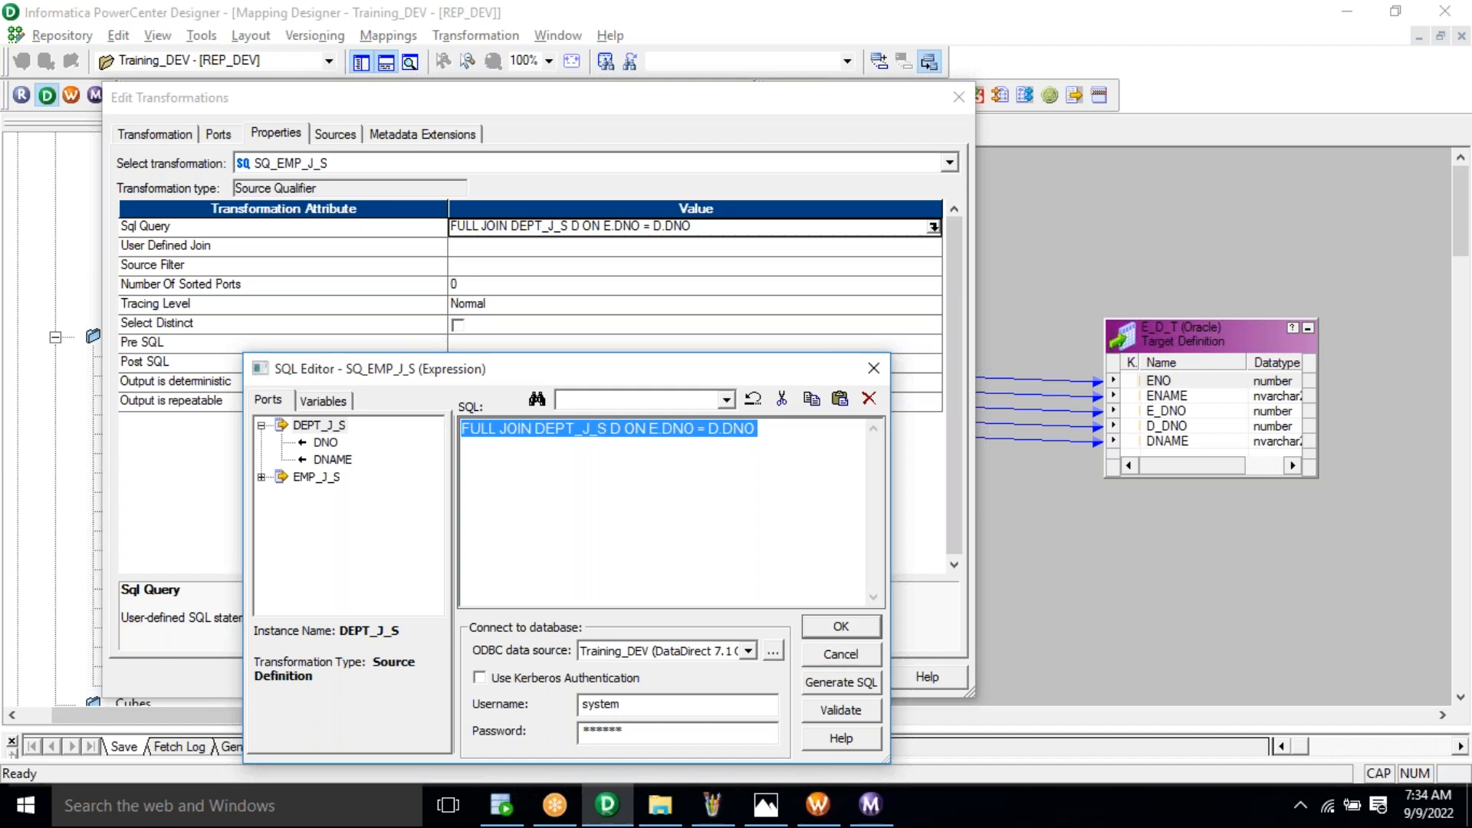
click(648, 510)
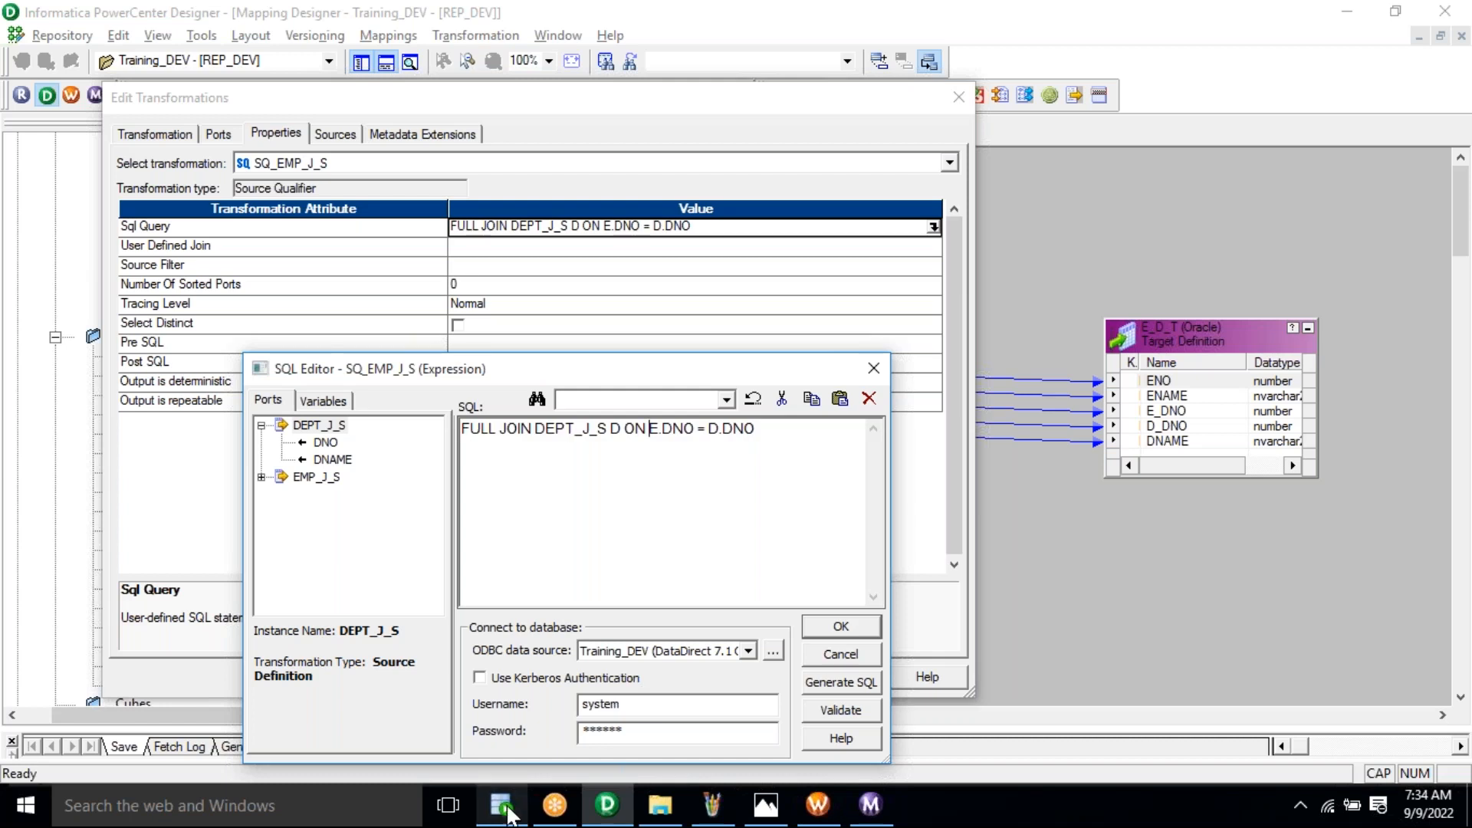
Step: Replace it with the full SELECT * FROM EMP_J_S E FULL JOIN DEPT_J_S query from SQL Developer
click(502, 805)
click(529, 359)
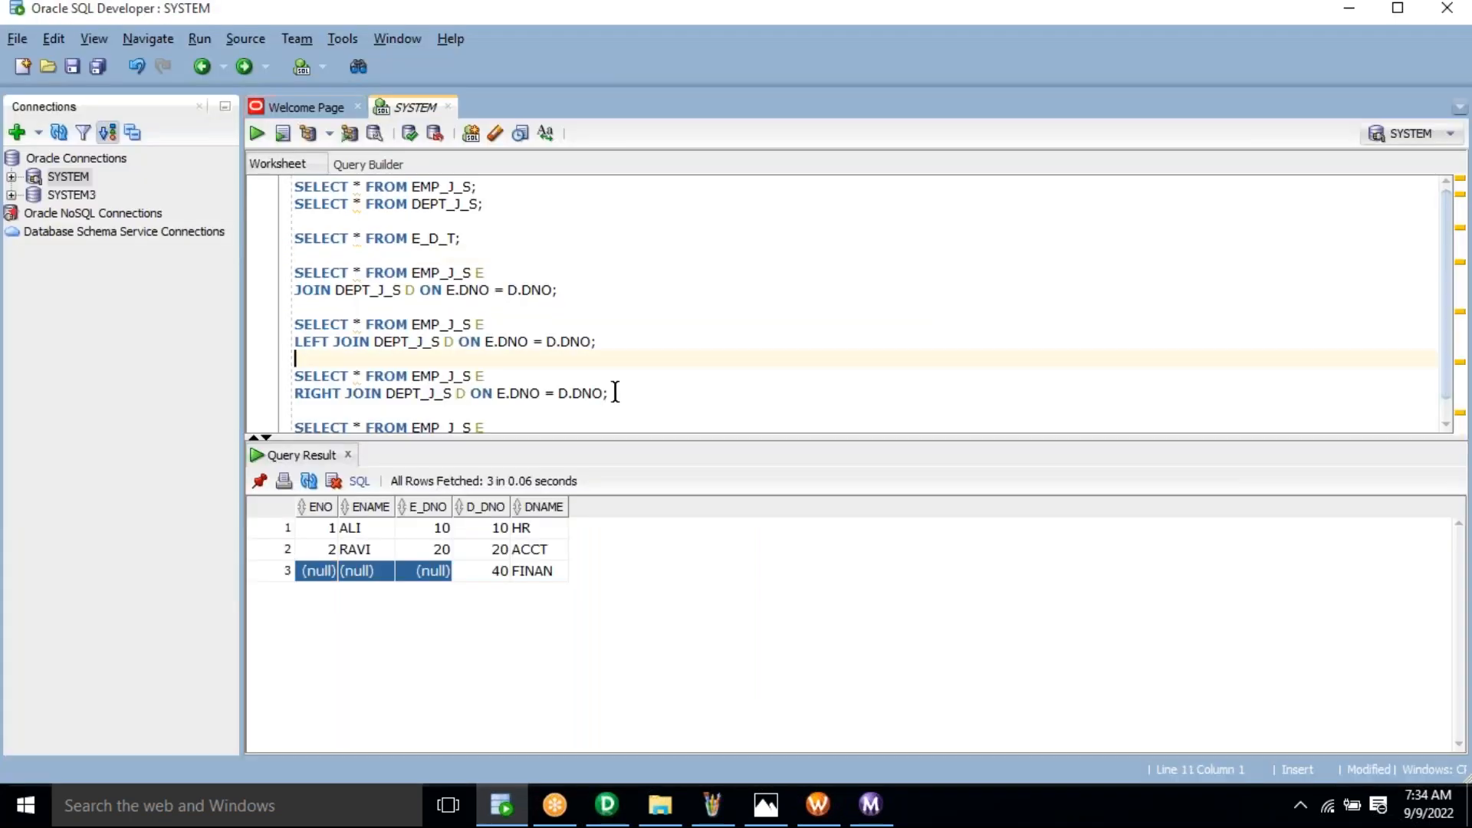
key(Down)
key(Down)
key(Down)
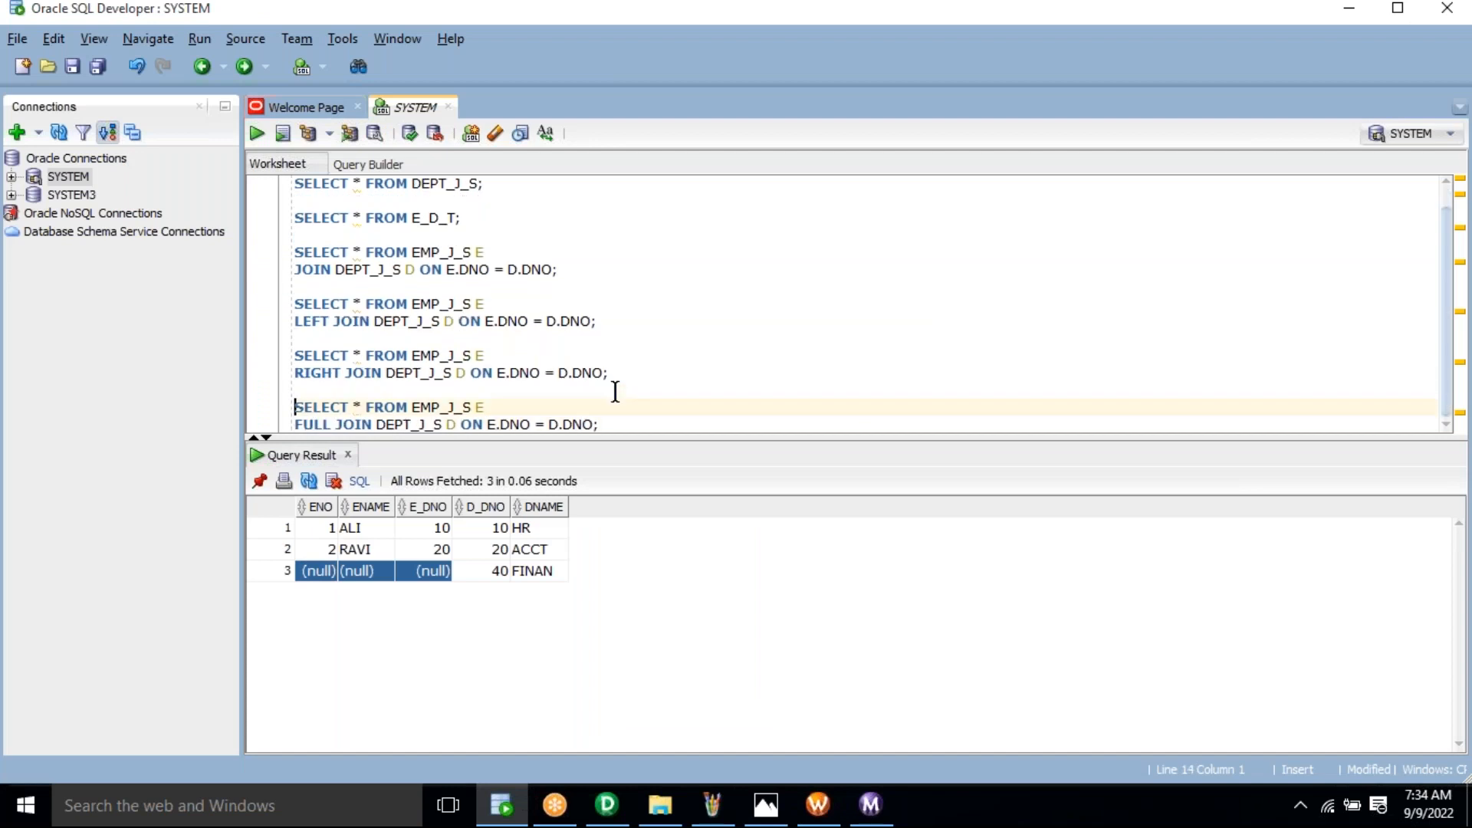
click(628, 422)
shift+click(292, 412)
key(ctrl+c)
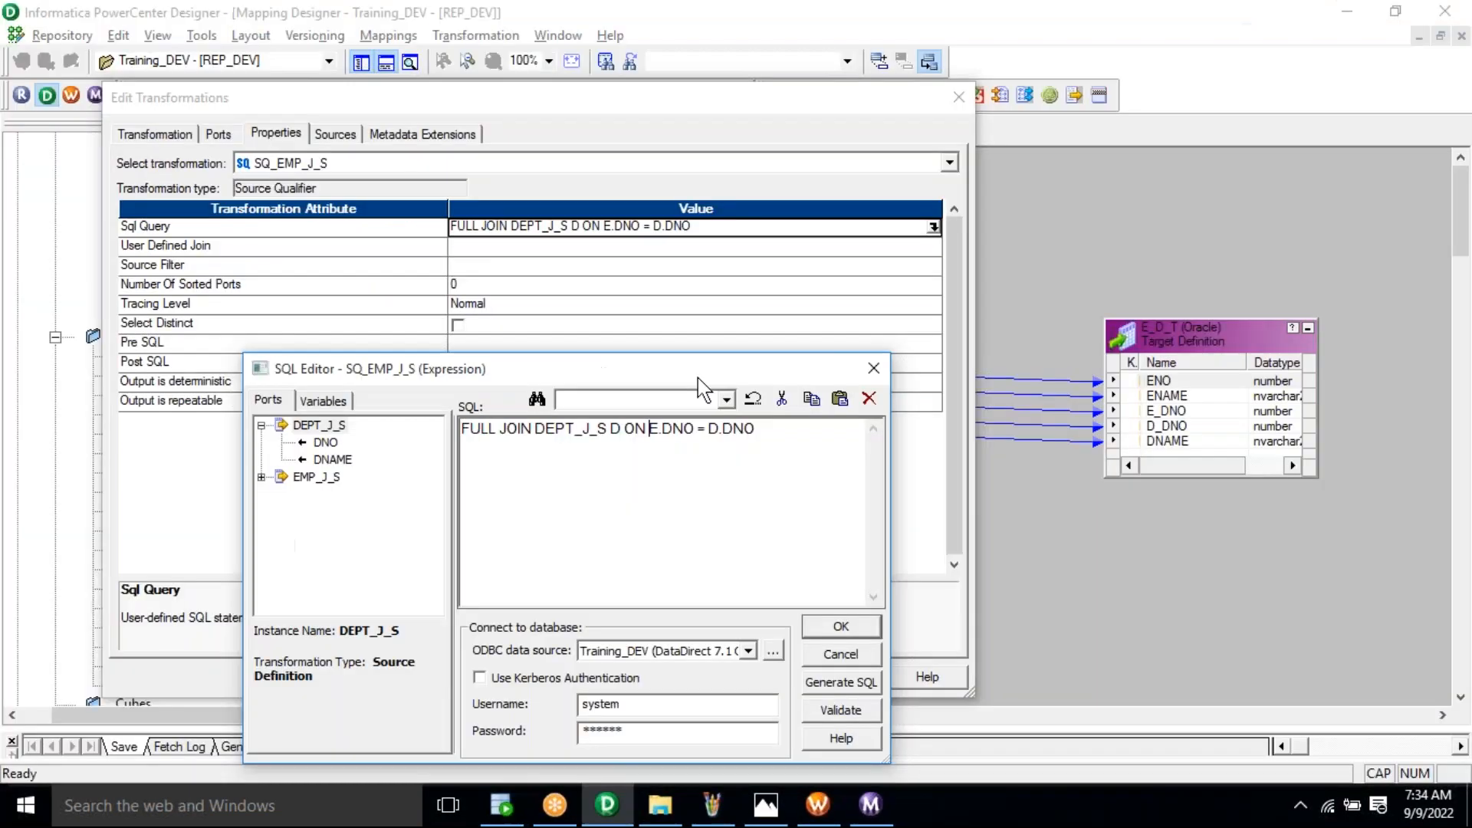
key(ctrl+a)
key(Delete)
key(ctrl+v)
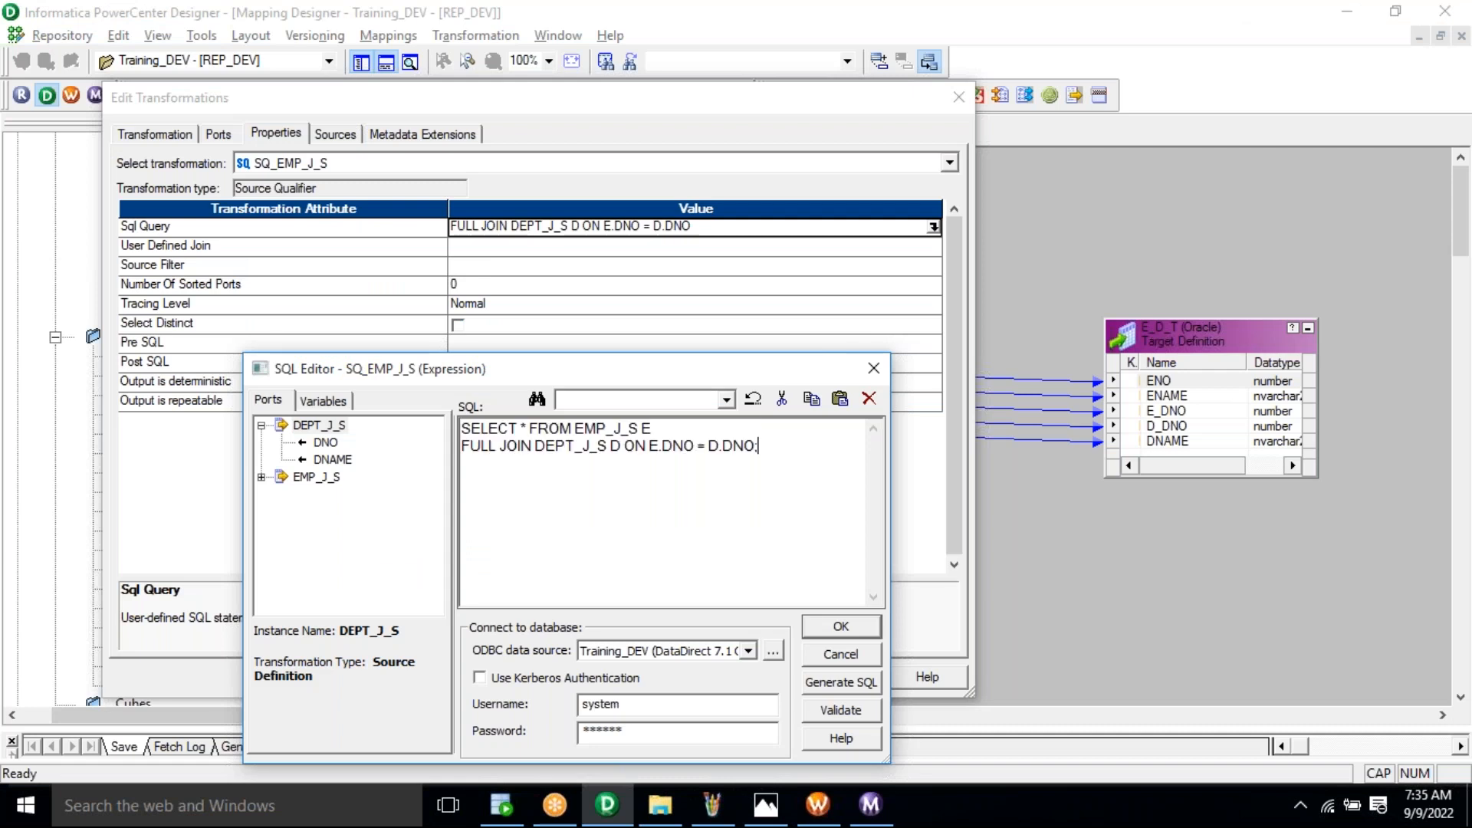
Step: Validate the new query with no errors and apply it to the Source Qualifier
click(841, 710)
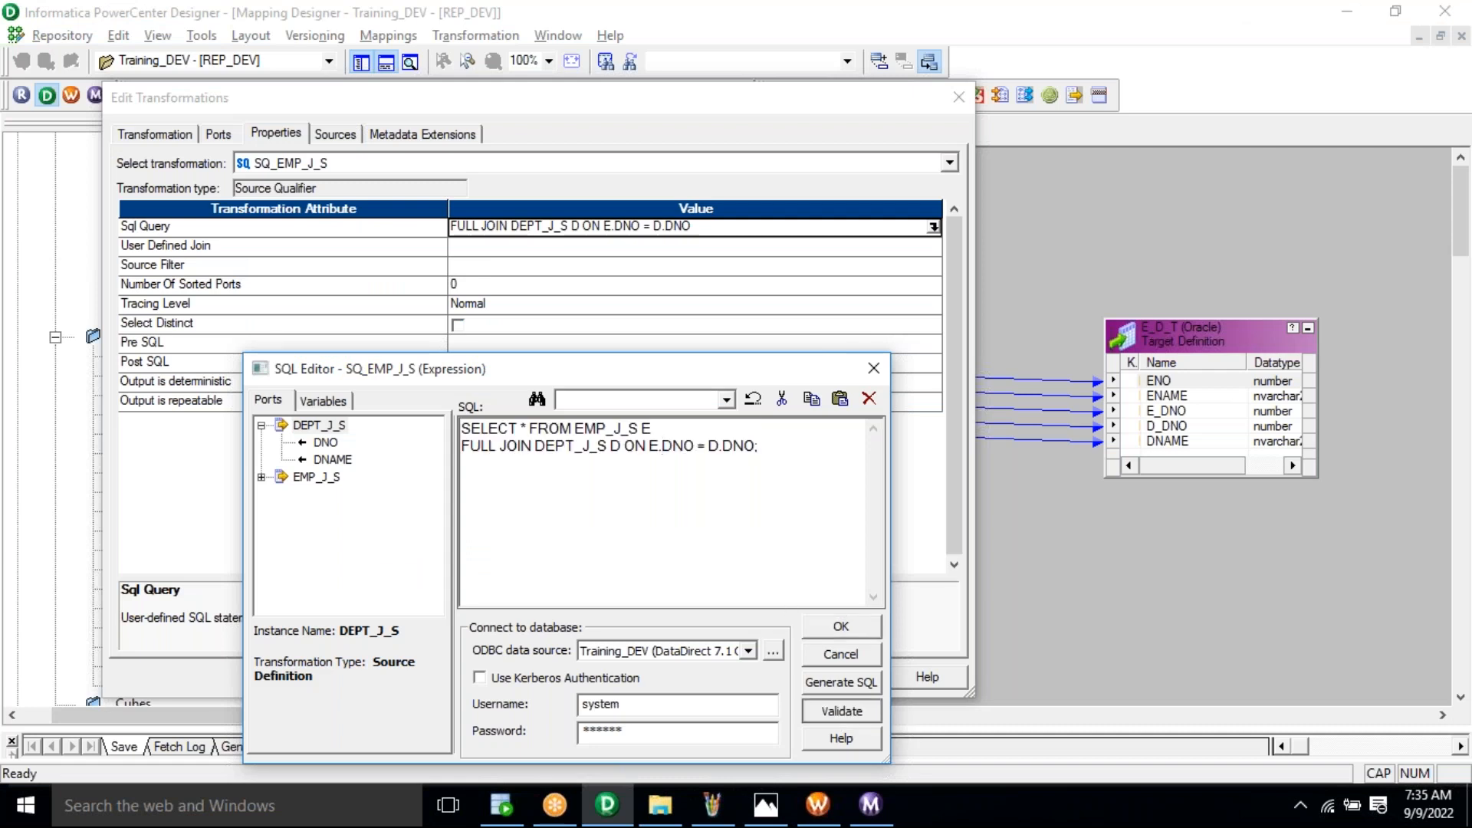
click(623, 616)
click(839, 627)
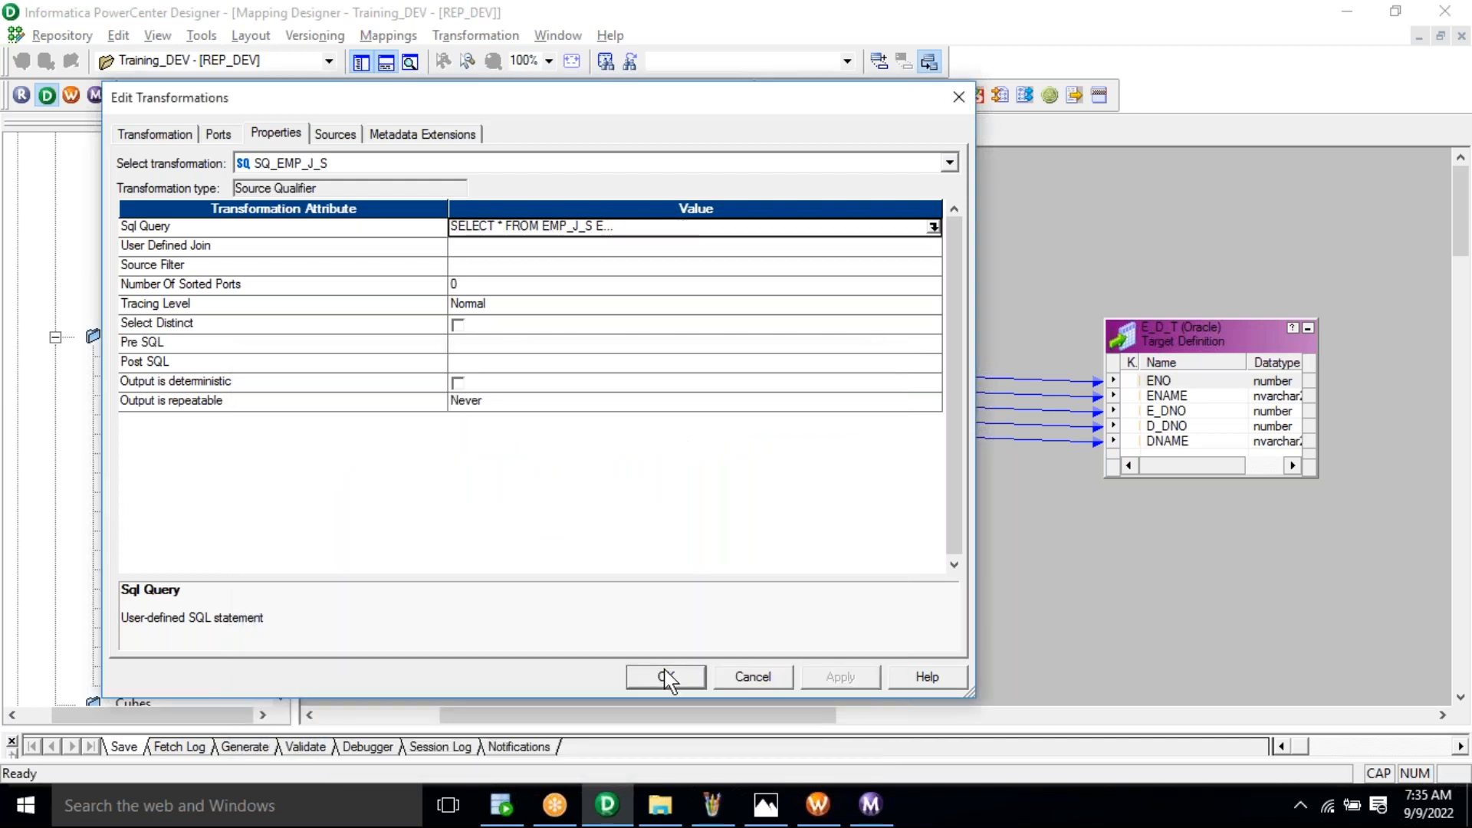
click(667, 674)
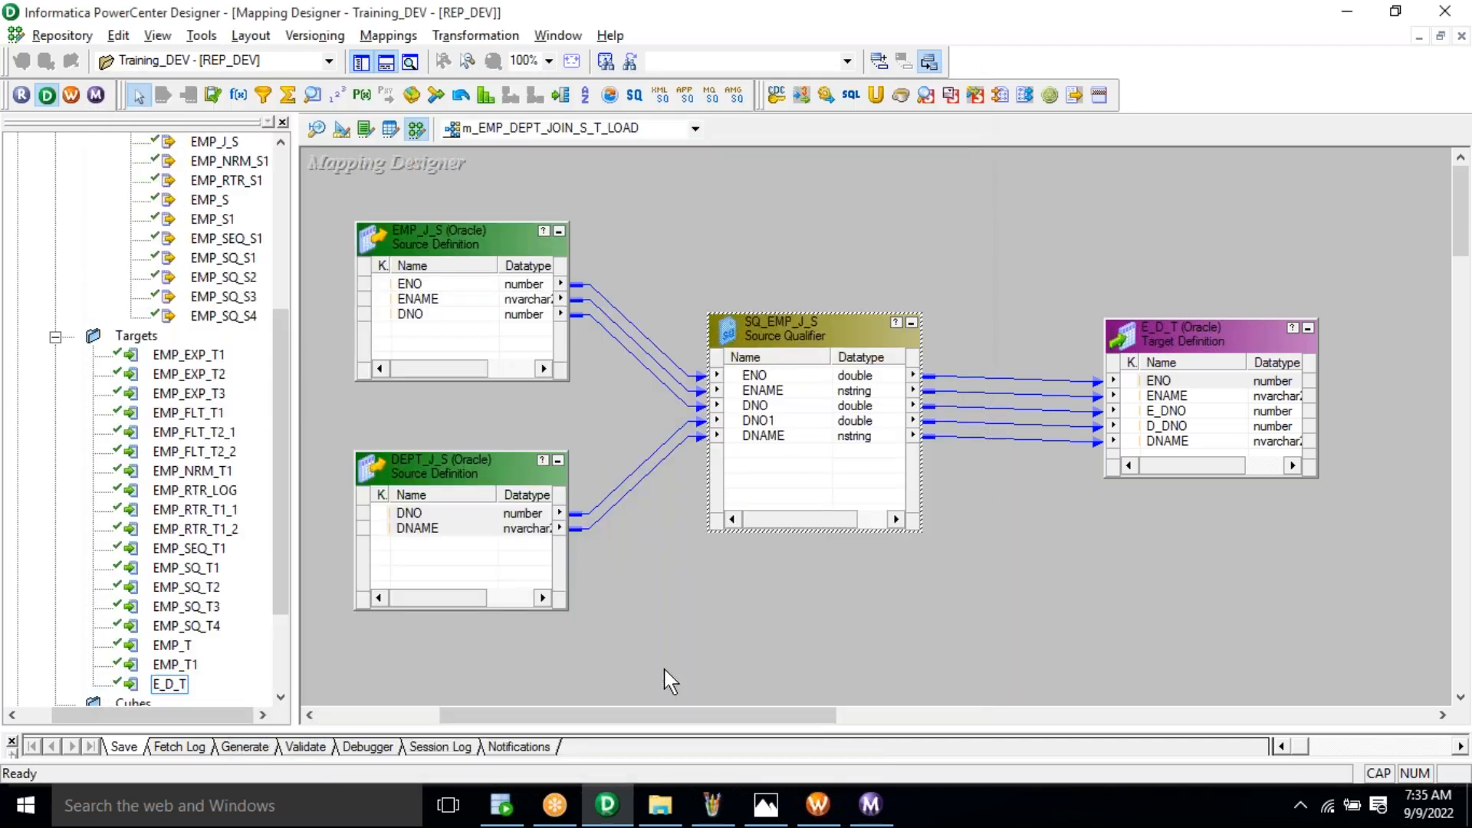
Step: Save the mapping to the repository and refresh the session's mapping in Workflow Manager
click(63, 35)
click(138, 322)
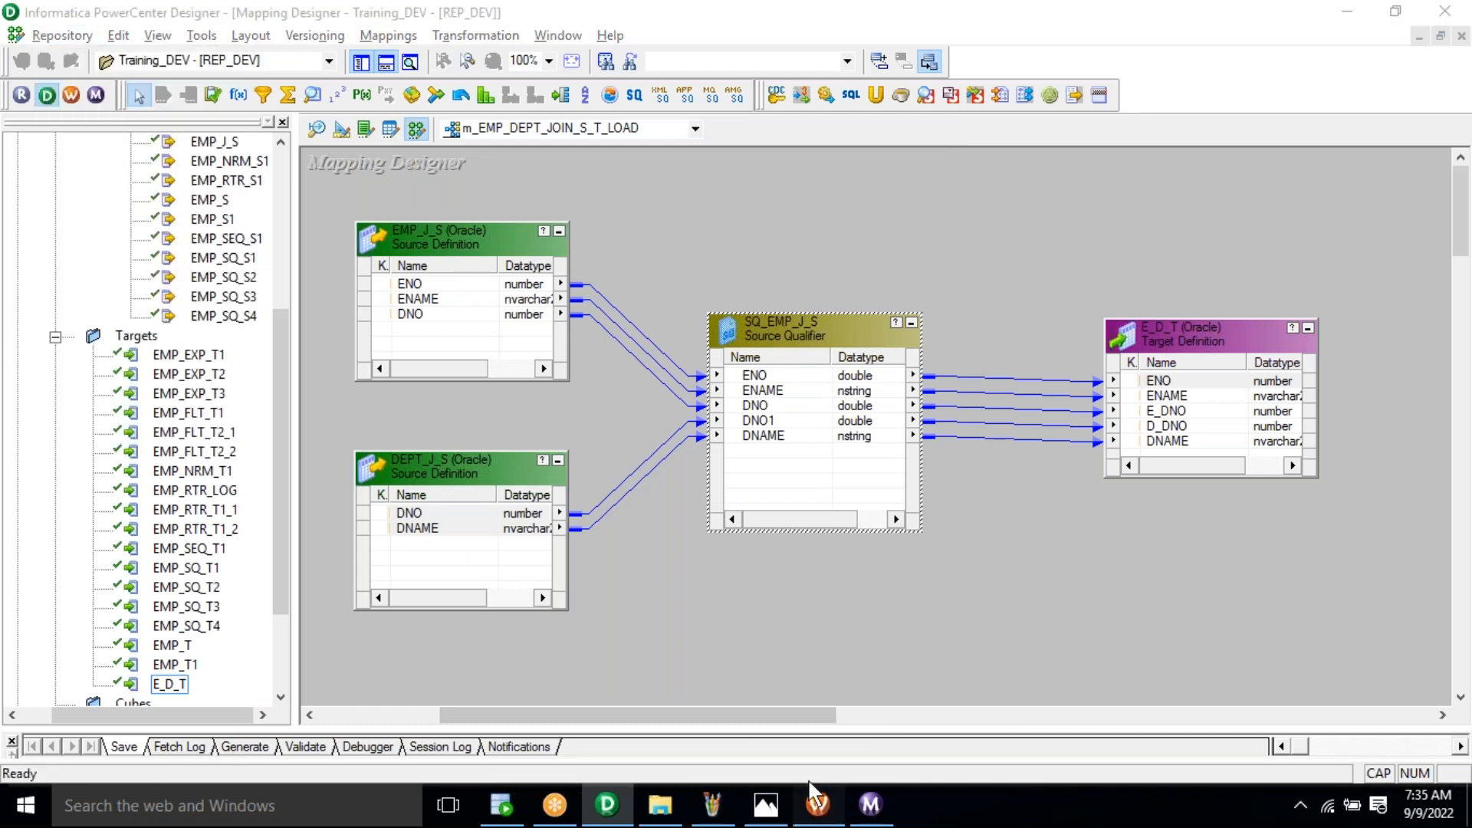
click(818, 805)
click(528, 136)
right_click(557, 218)
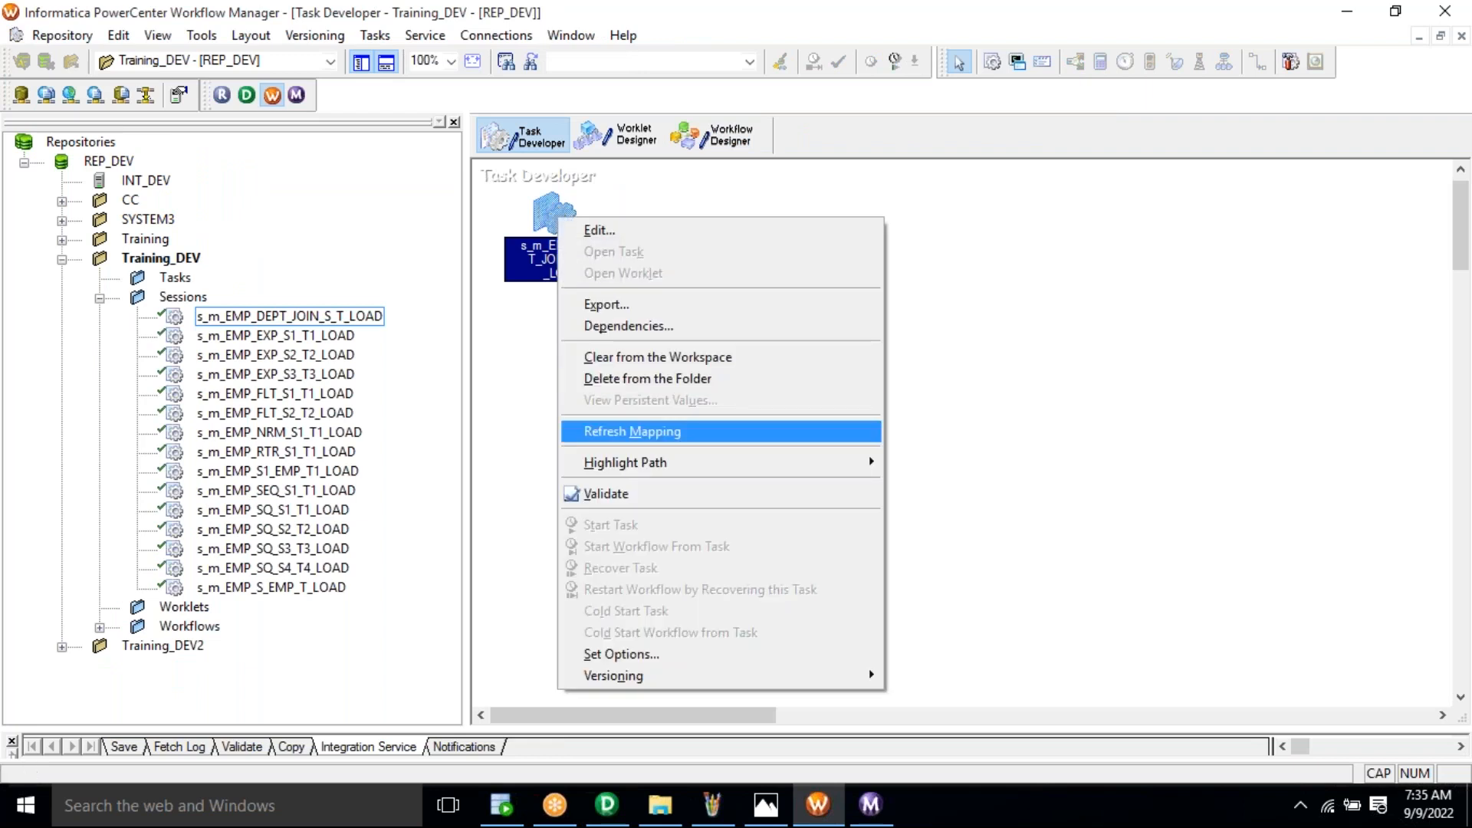
click(632, 432)
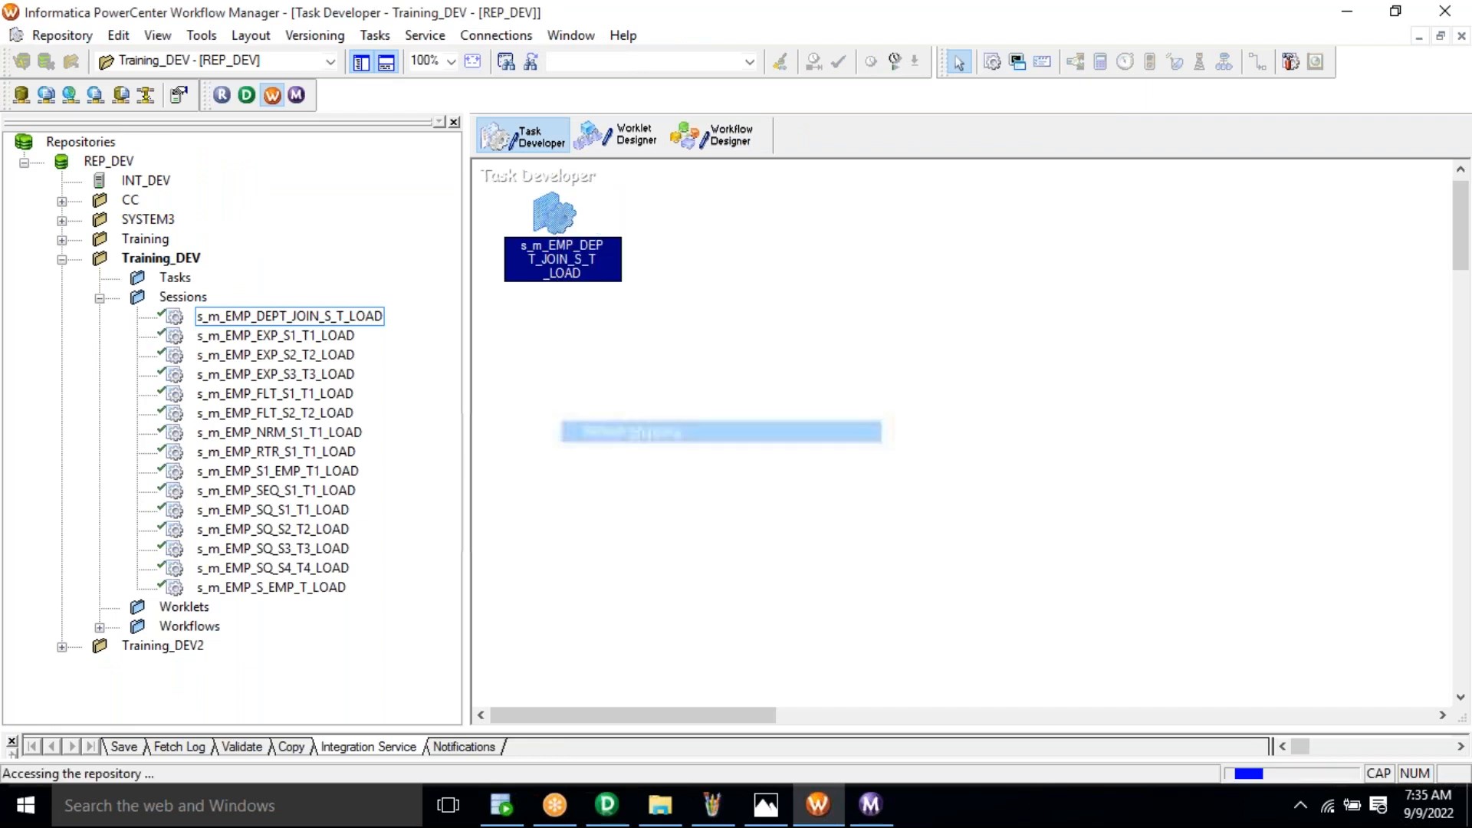
Step: Start the wf_m_EMP_DEPT_JOIN_S_T_LOAD workflow from Workflow Designer
click(735, 151)
right_click(868, 255)
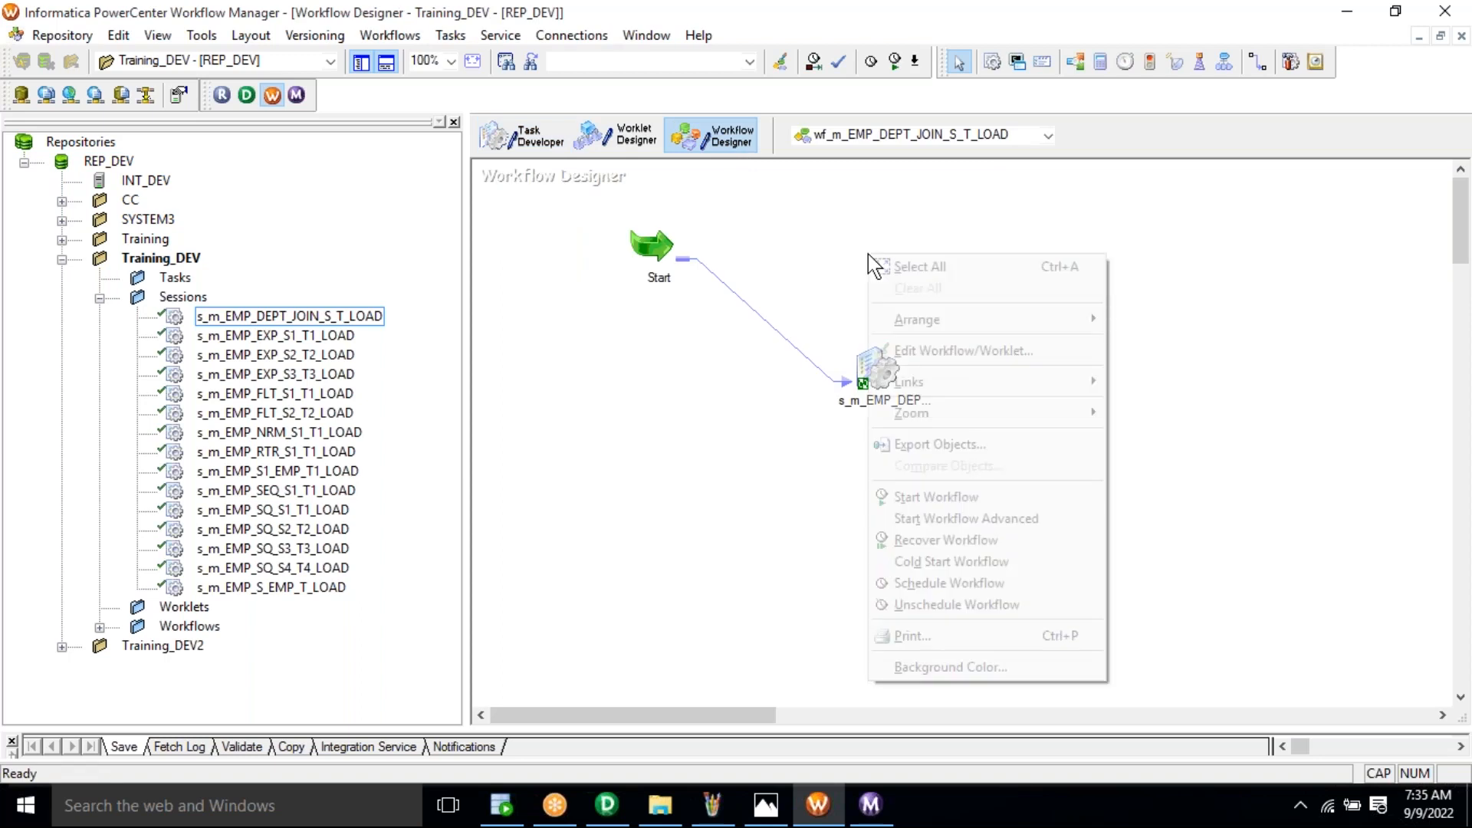
click(924, 496)
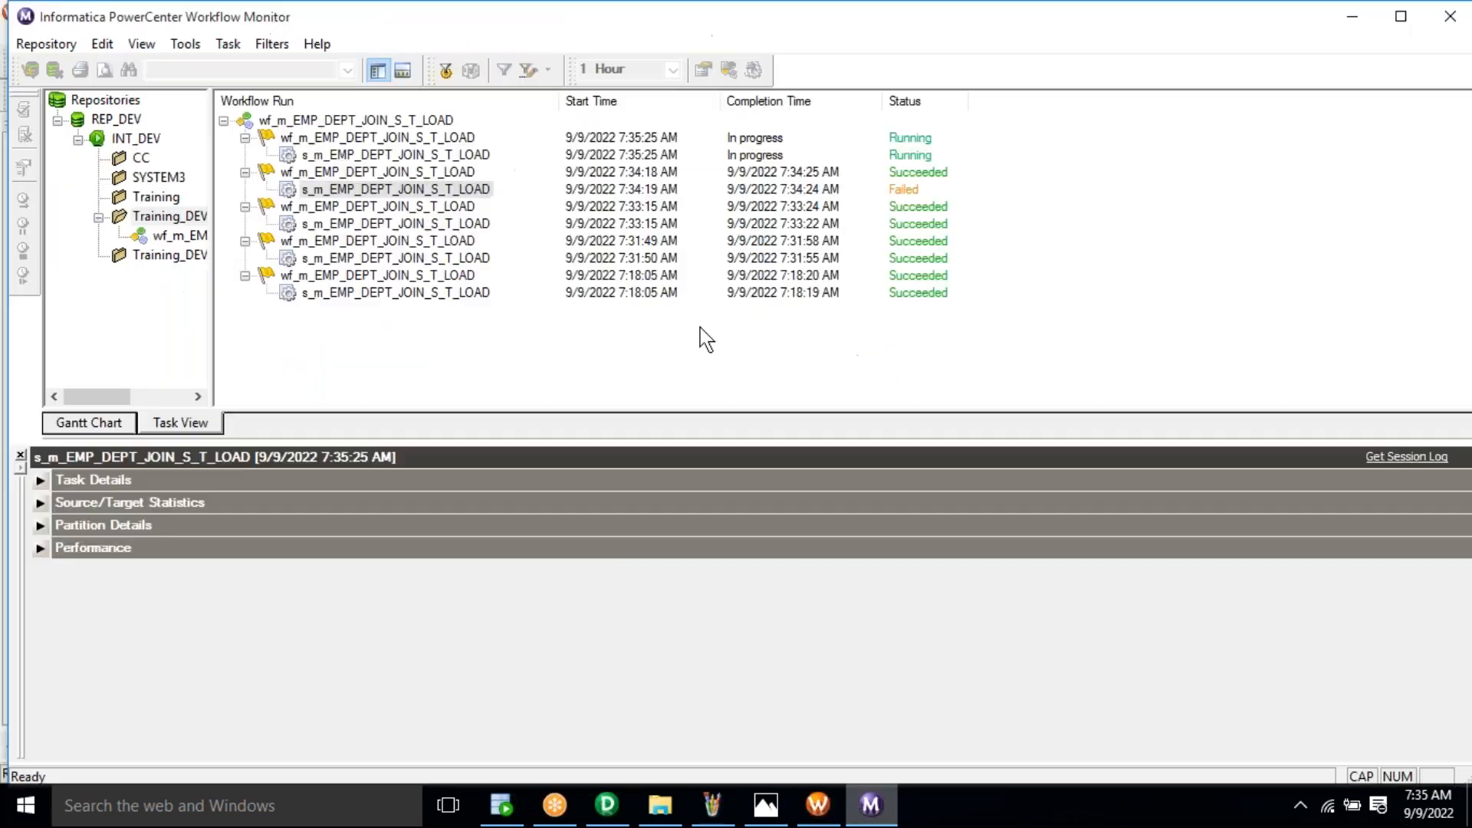
Step: Check the 7:35:25 AM run's statistics: 4 rows applied to E_D_T, none rejected
click(421, 154)
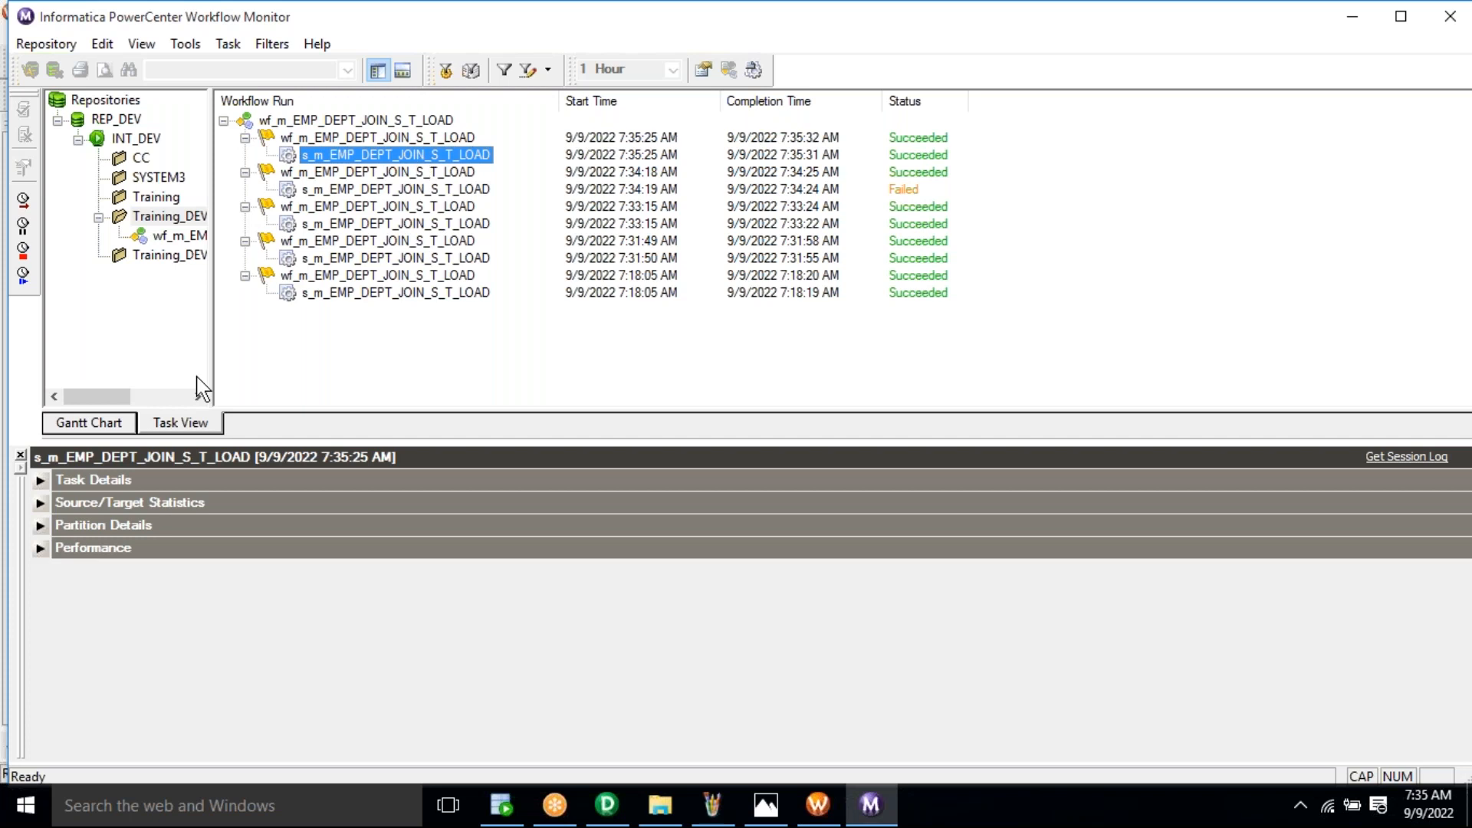
click(40, 502)
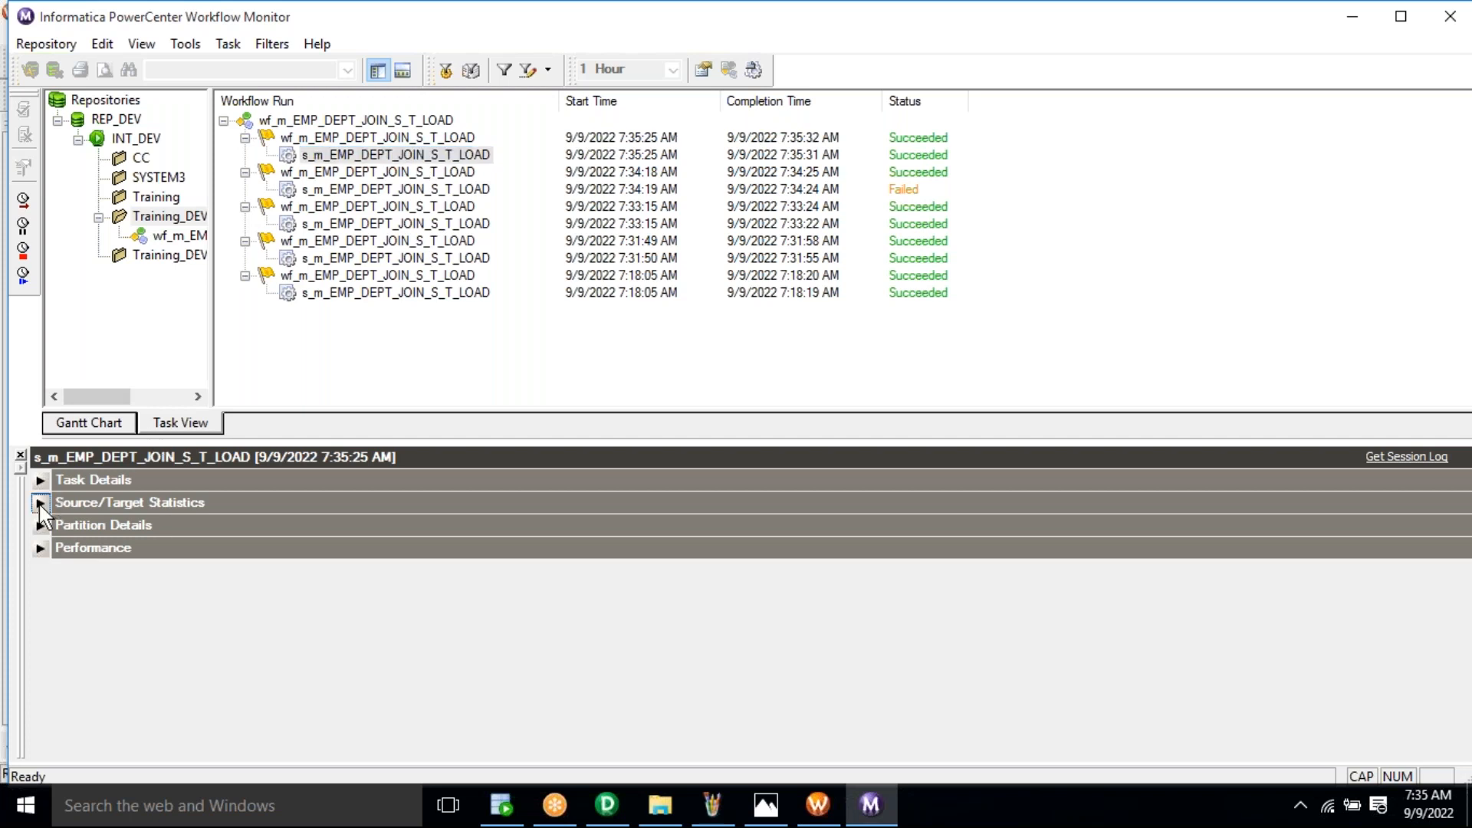
click(312, 558)
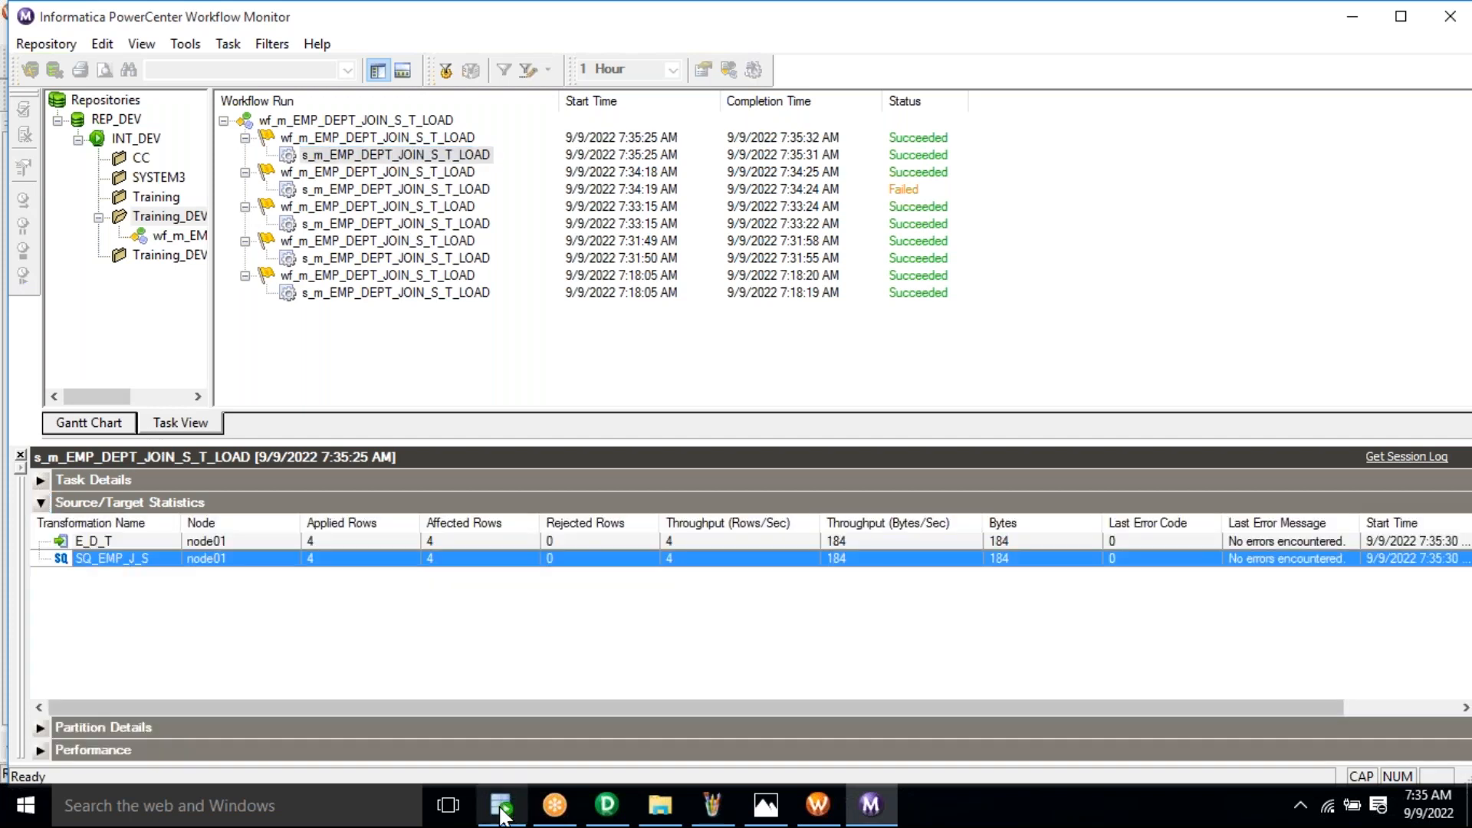
click(502, 814)
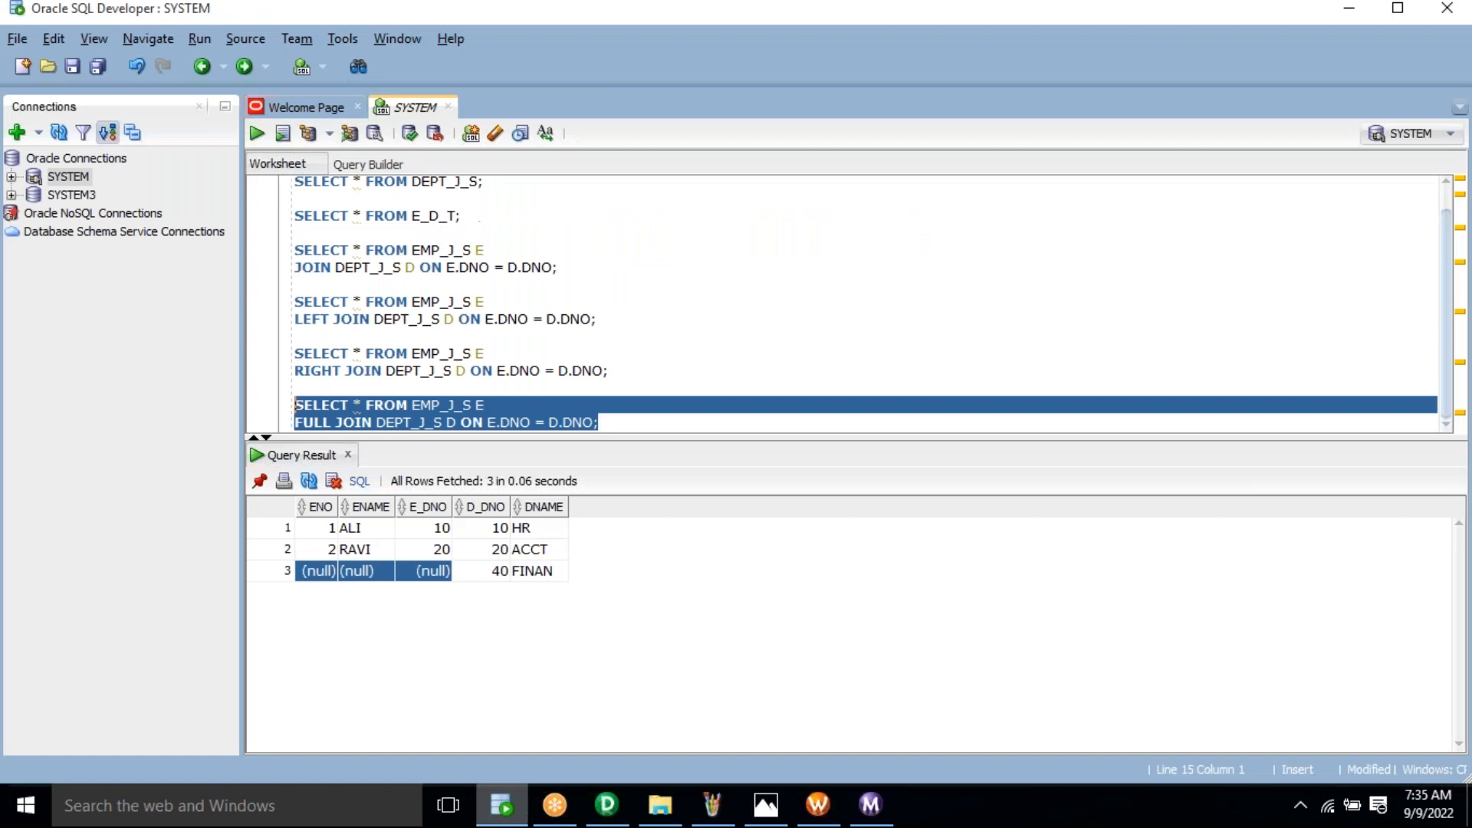
Step: Run SELECT * FROM E_D_T; to list four rows, with nulls on unmatched employee and department rows
click(489, 216)
triple_click(488, 216)
key(ctrl+Return)
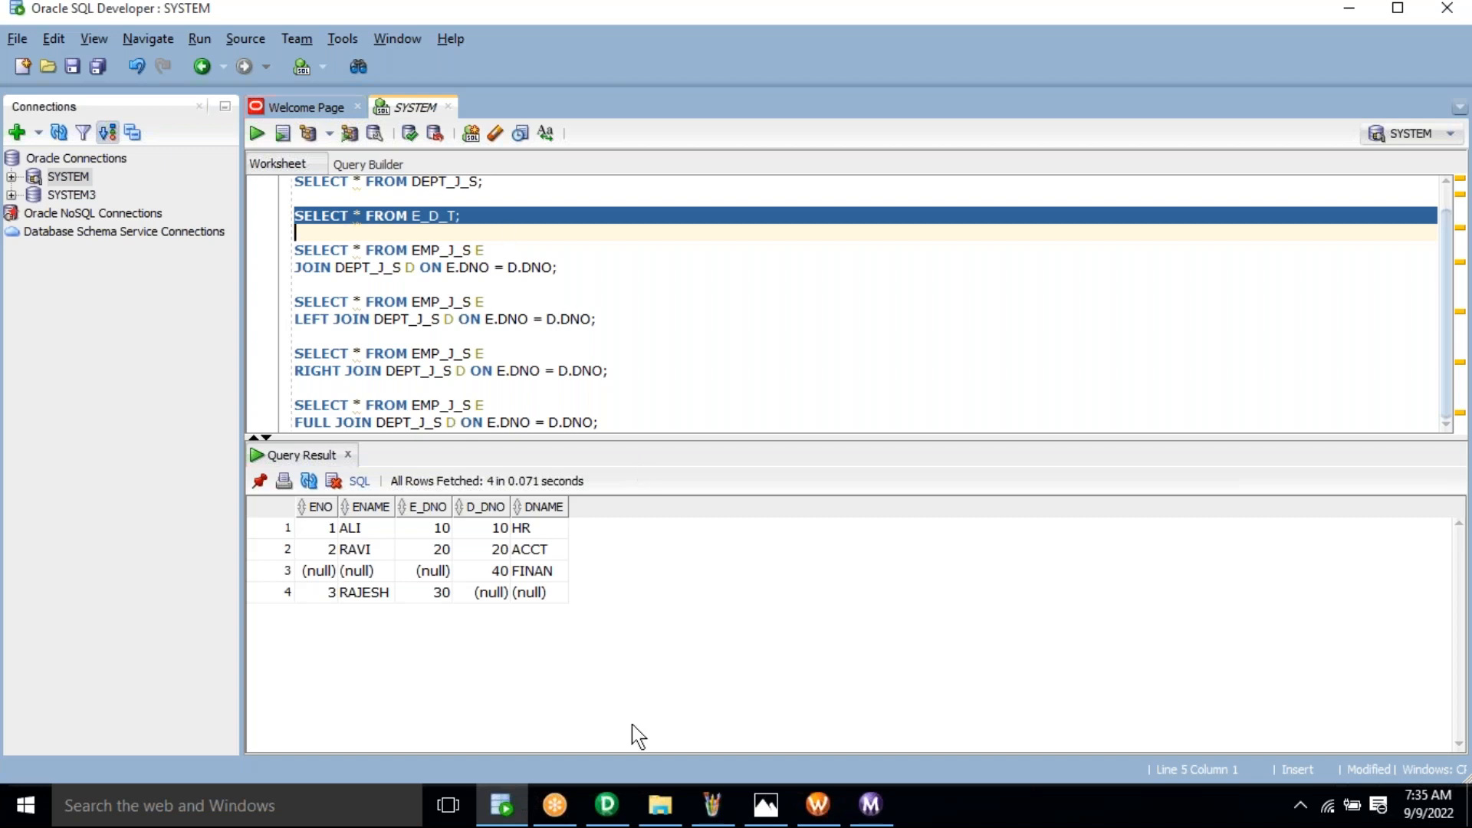
click(617, 816)
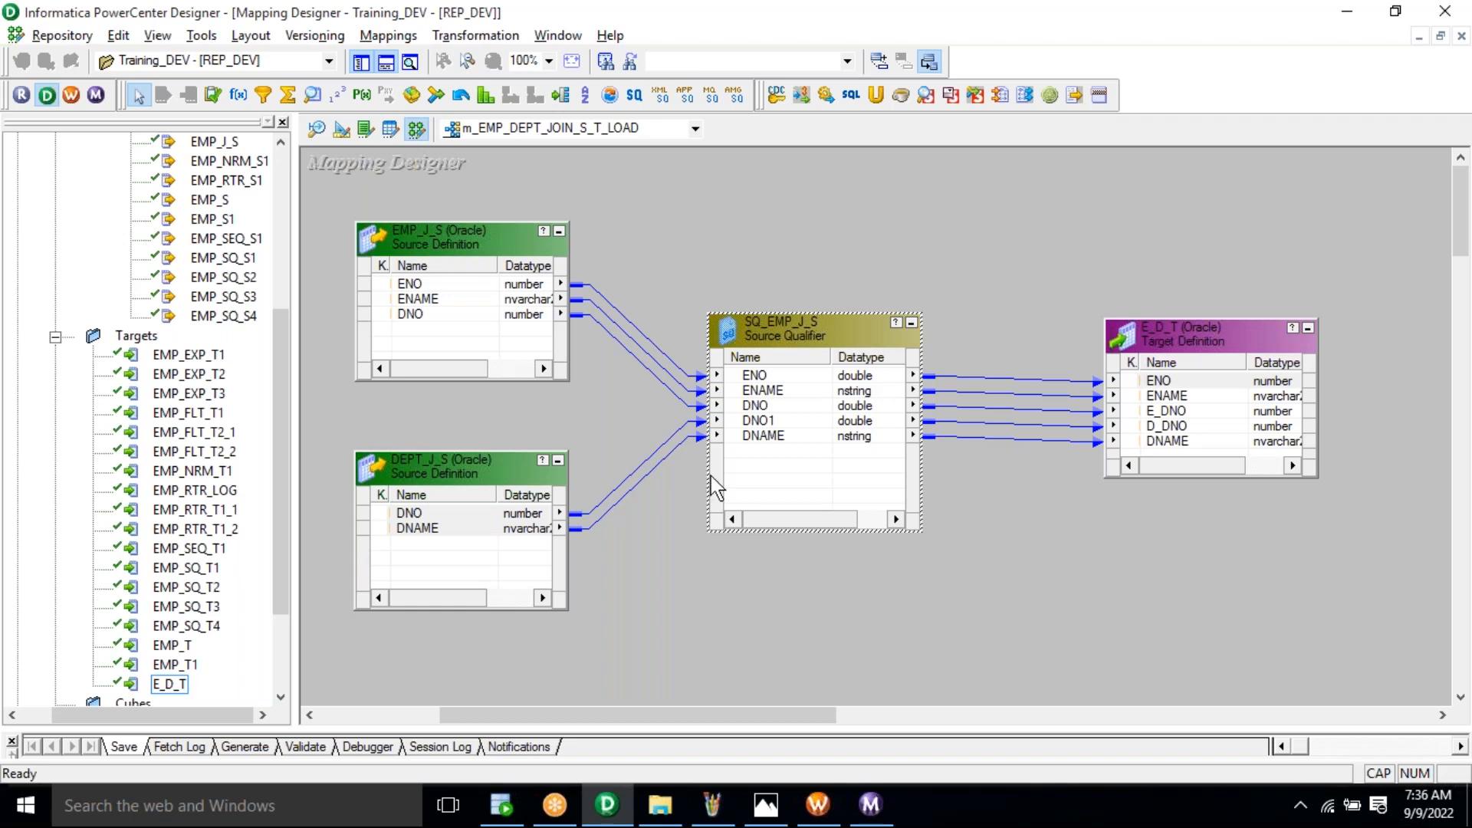
click(1039, 39)
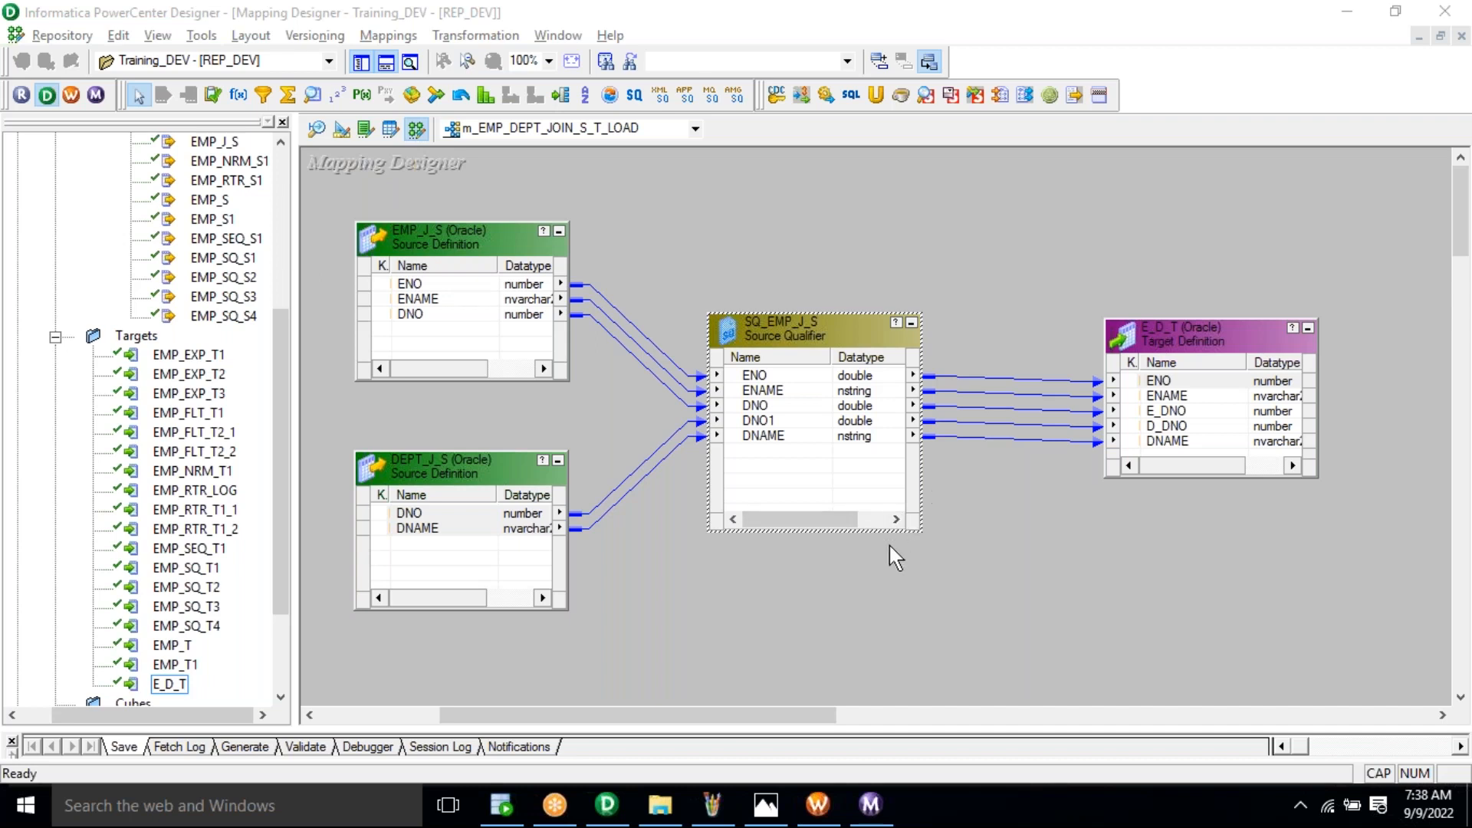
click(844, 598)
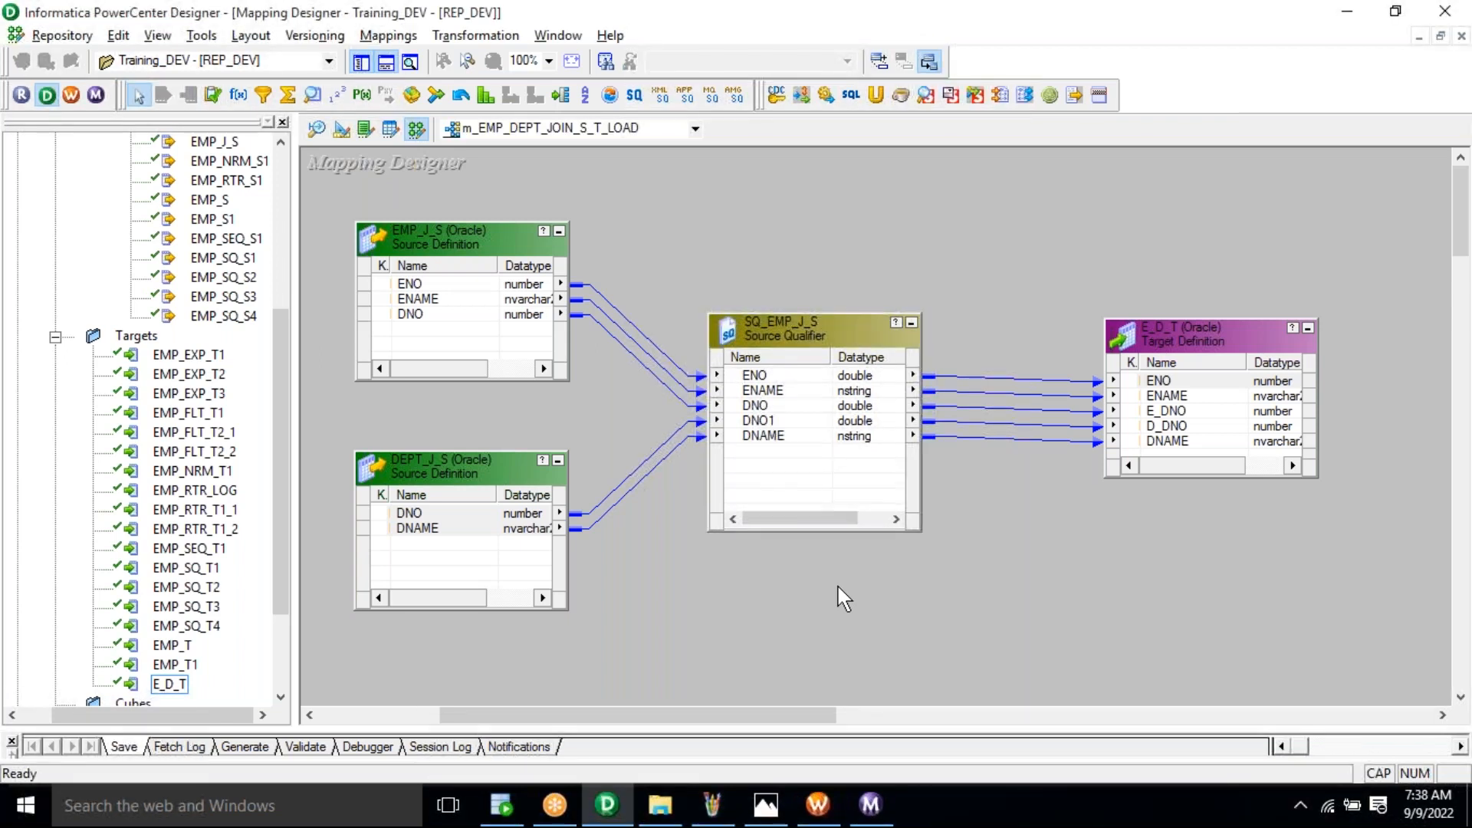